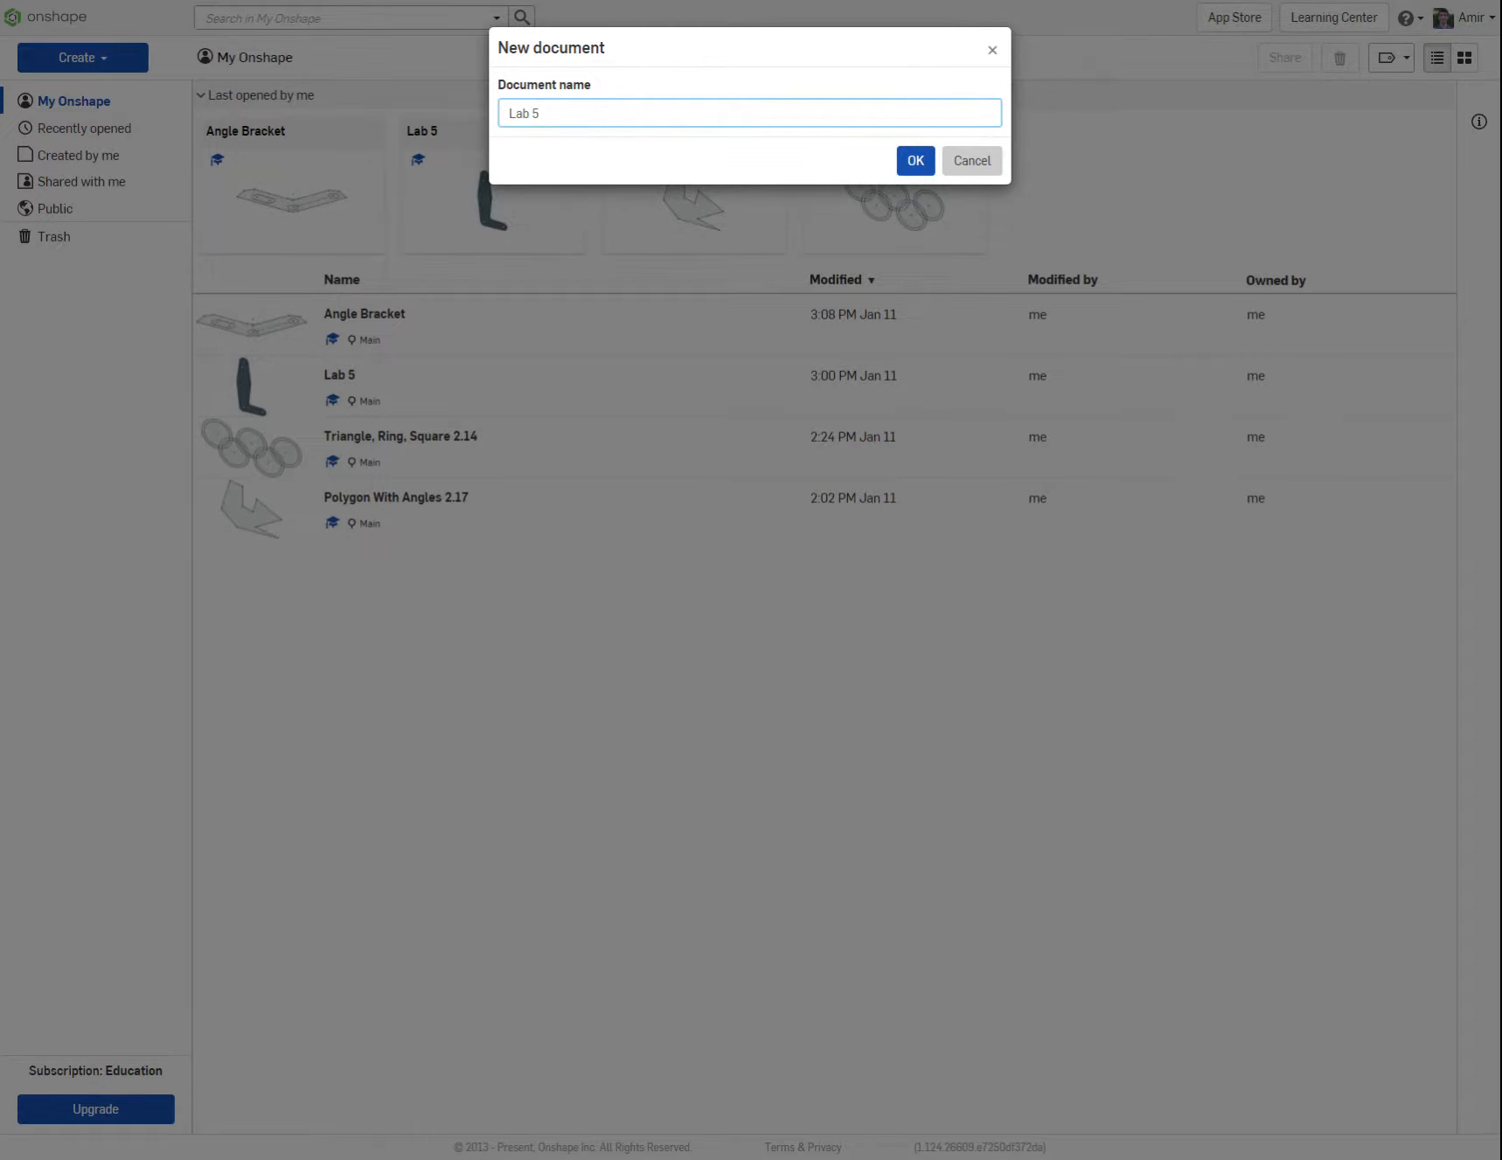
Step: Create the document "Lab 5 Tutorial" and start a sketch on the Front plane, viewed straight on
key(Return)
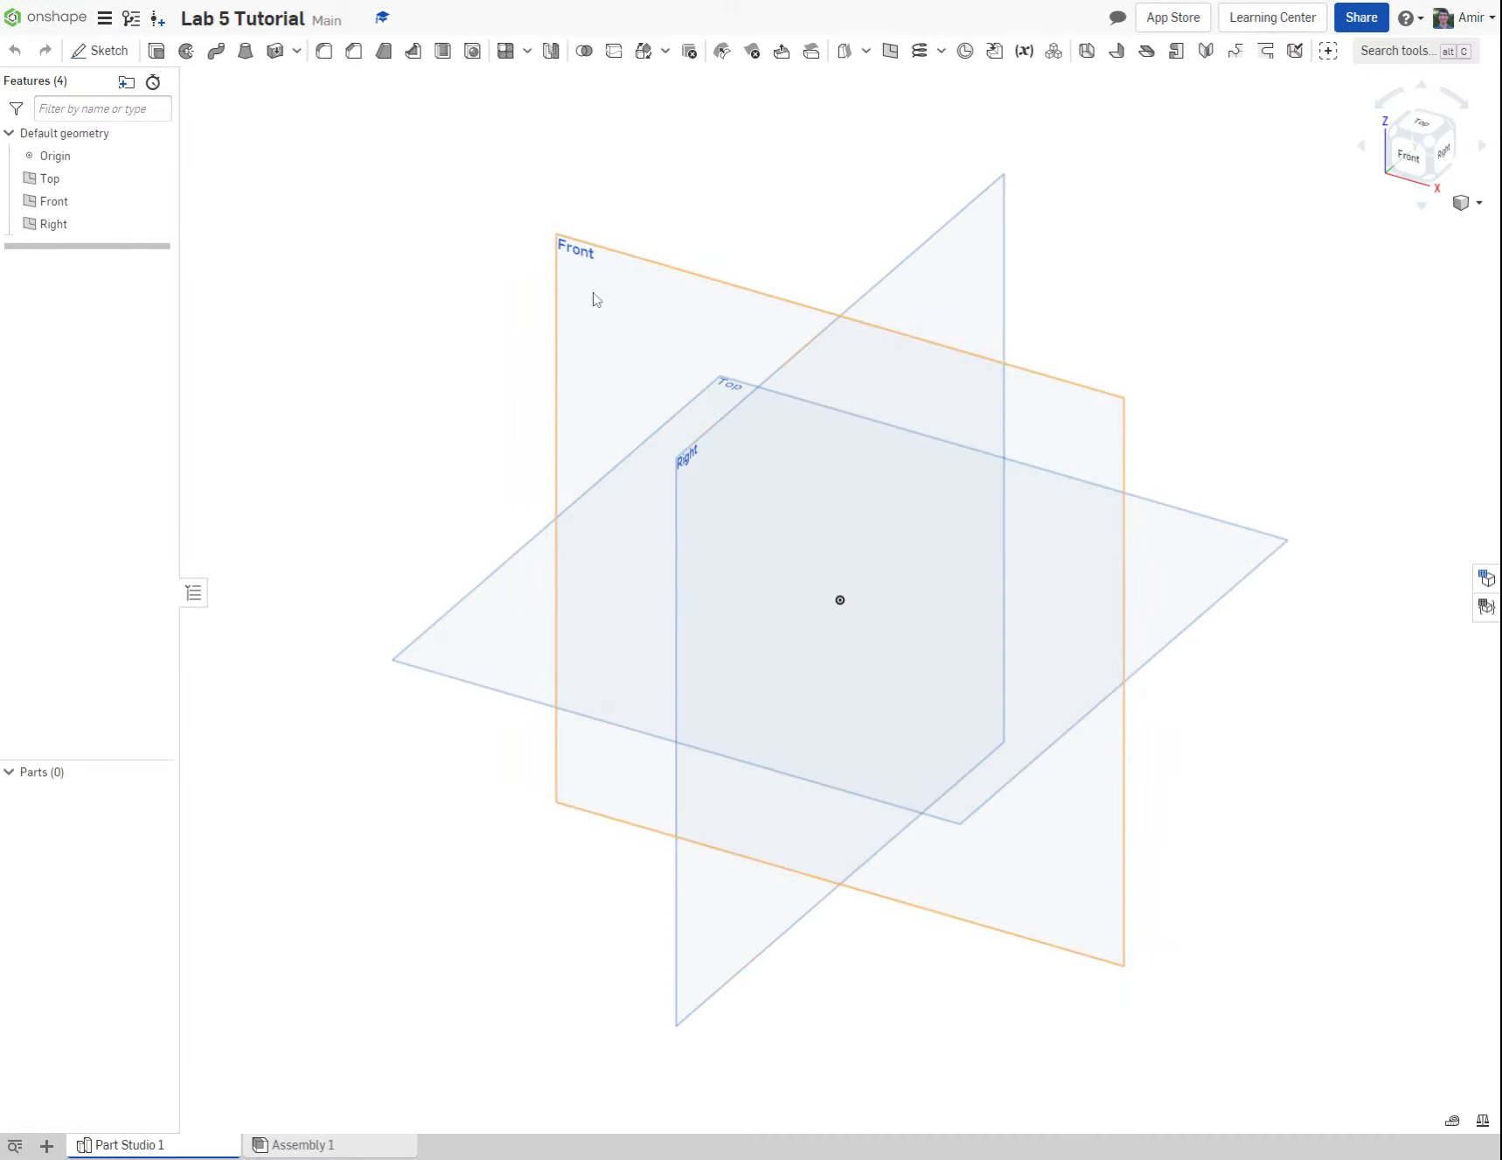
click(99, 50)
click(597, 279)
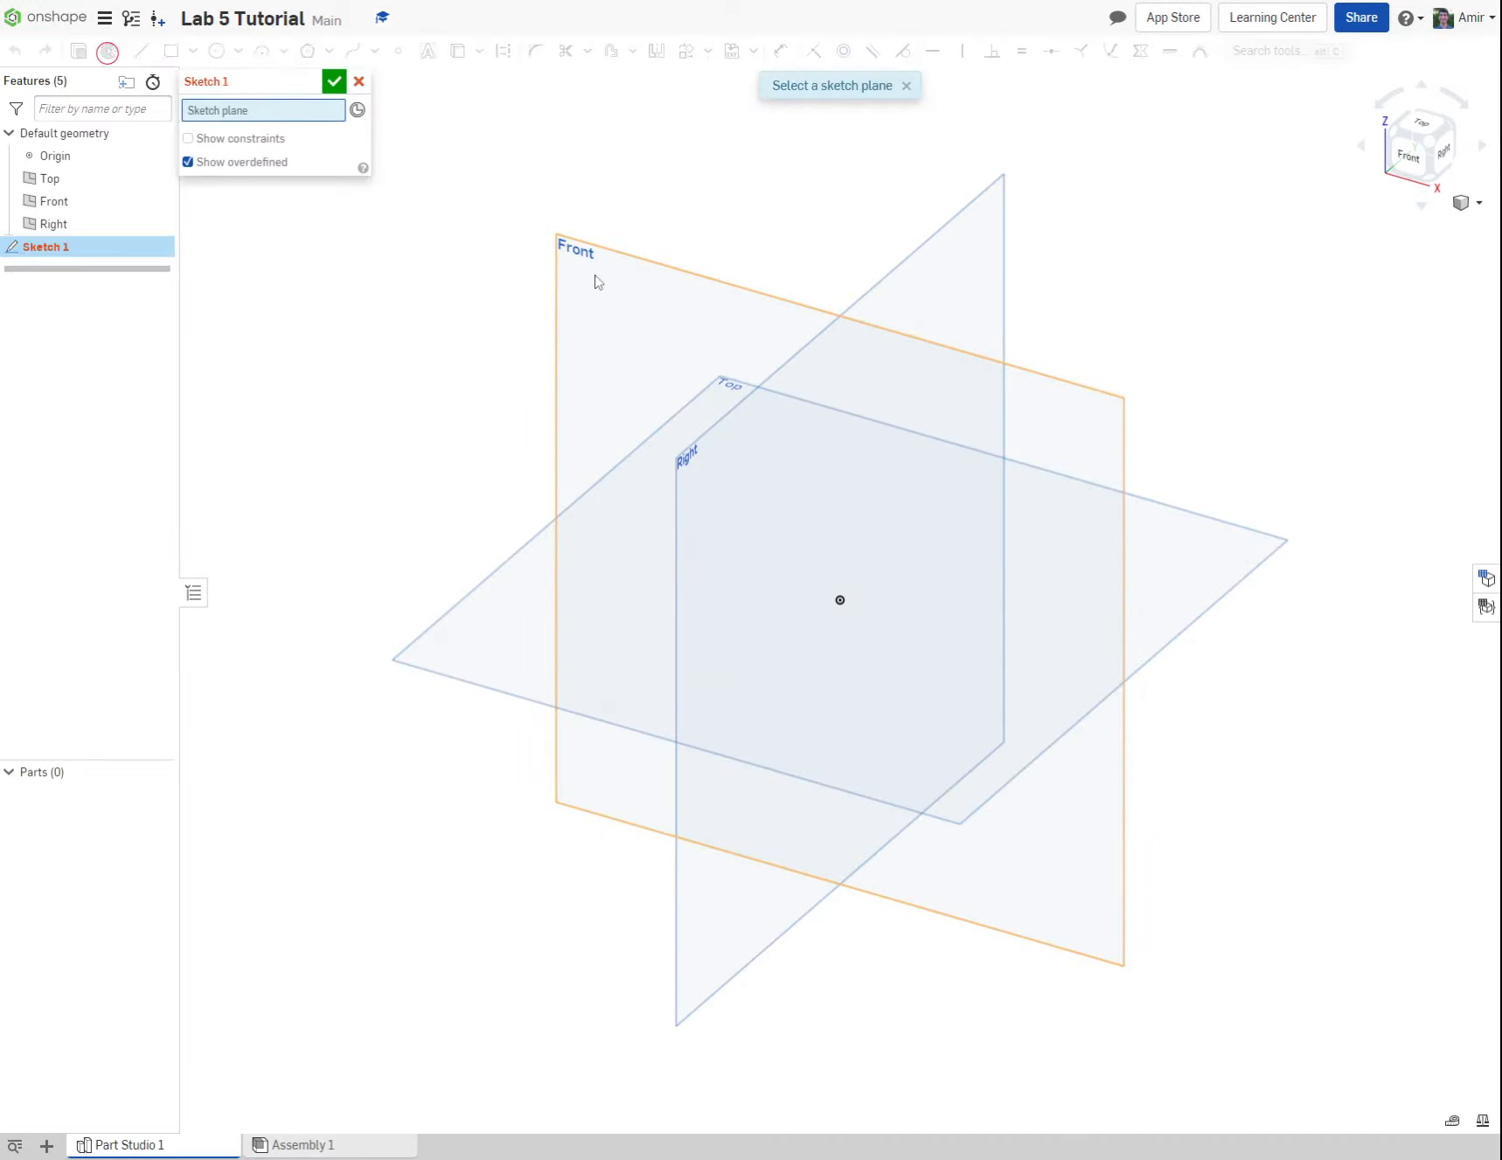
click(1410, 156)
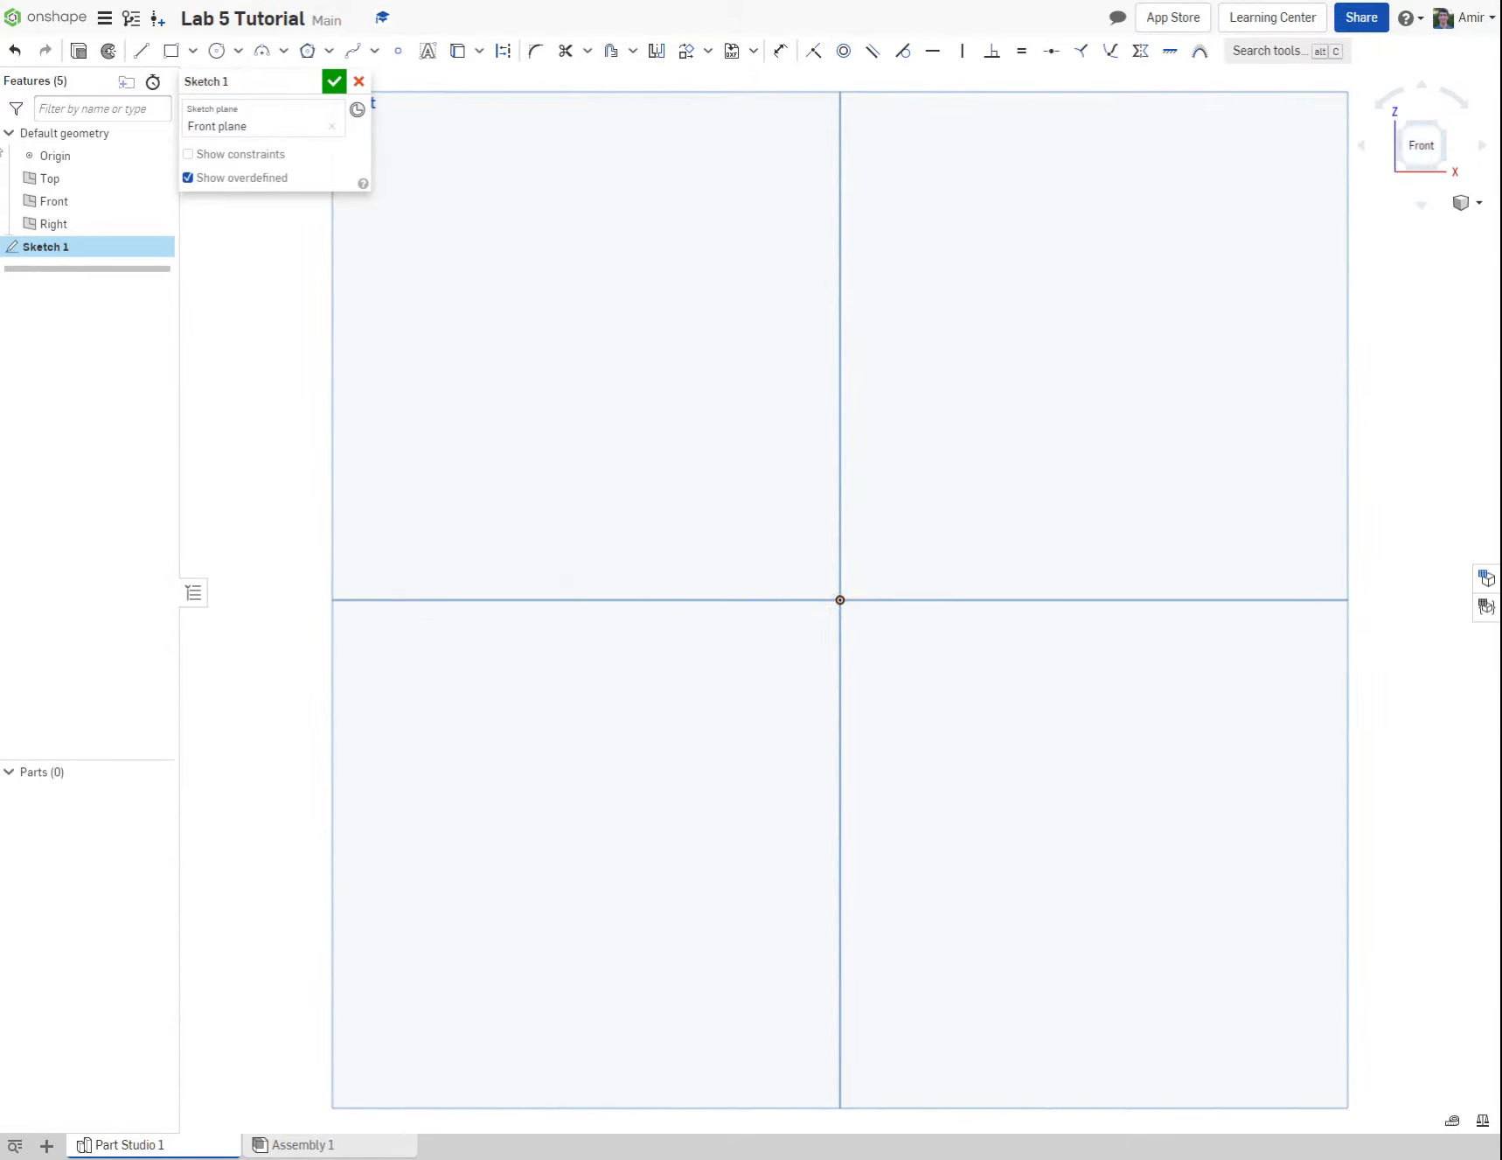
scroll(932, 530, down, 1)
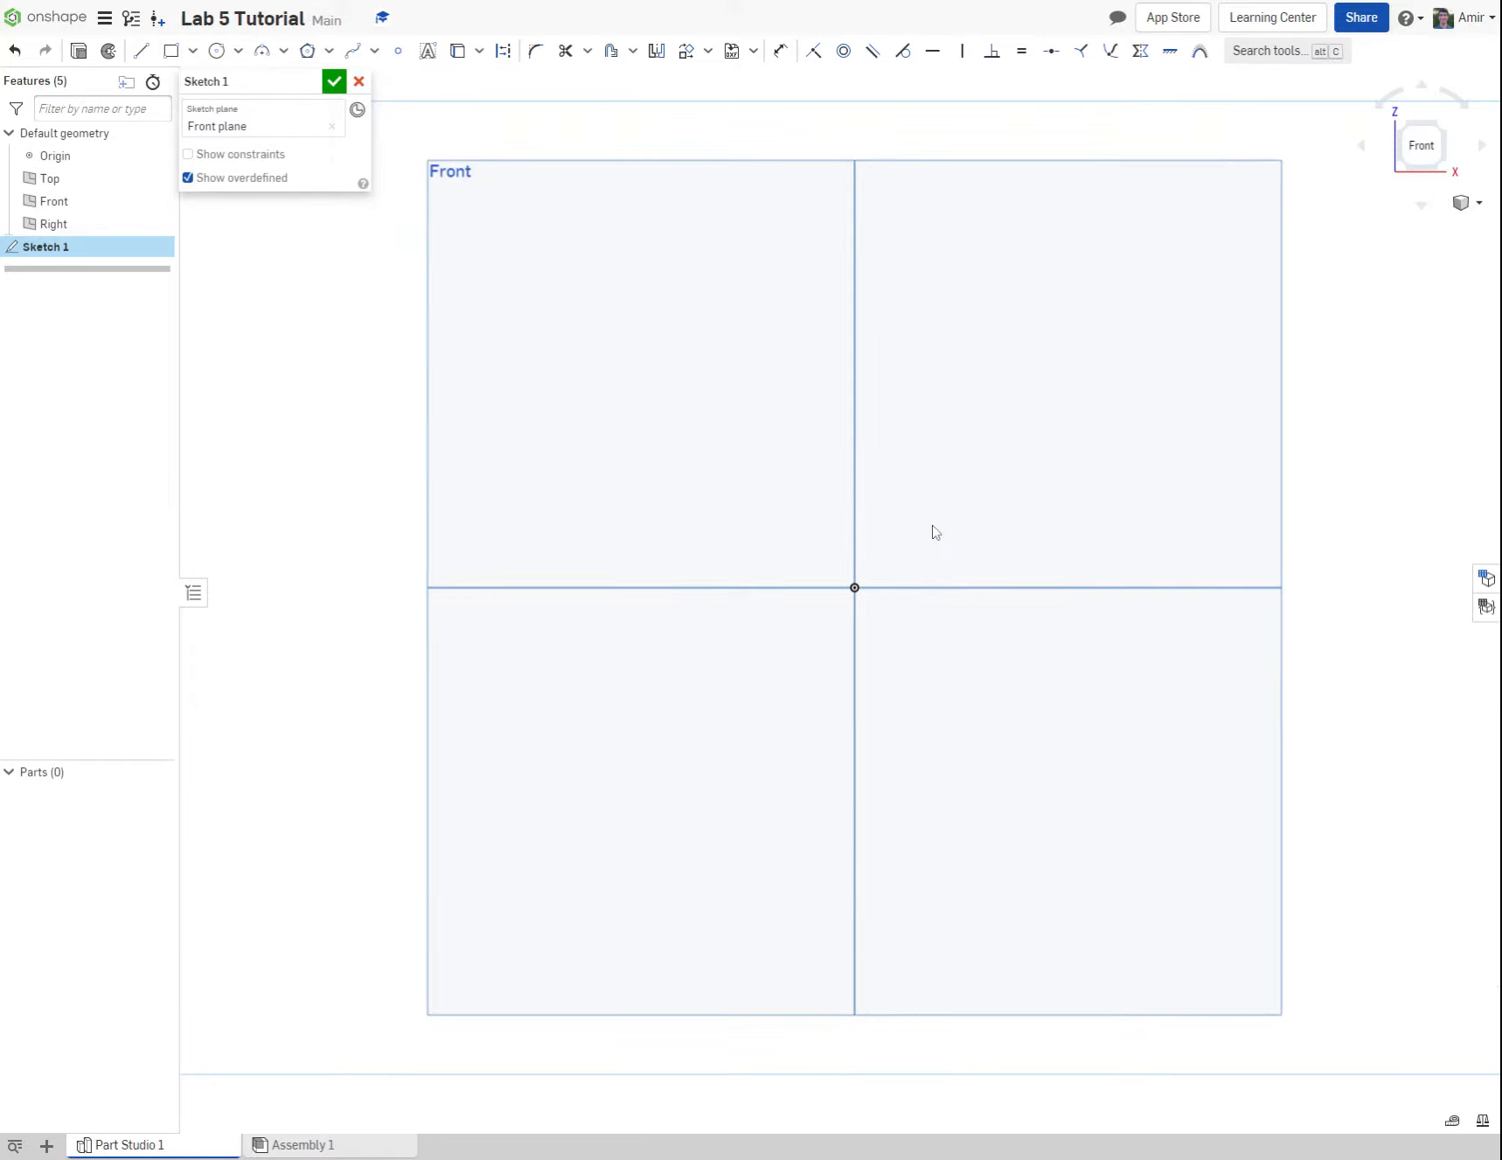
scroll(763, 511, down, 1)
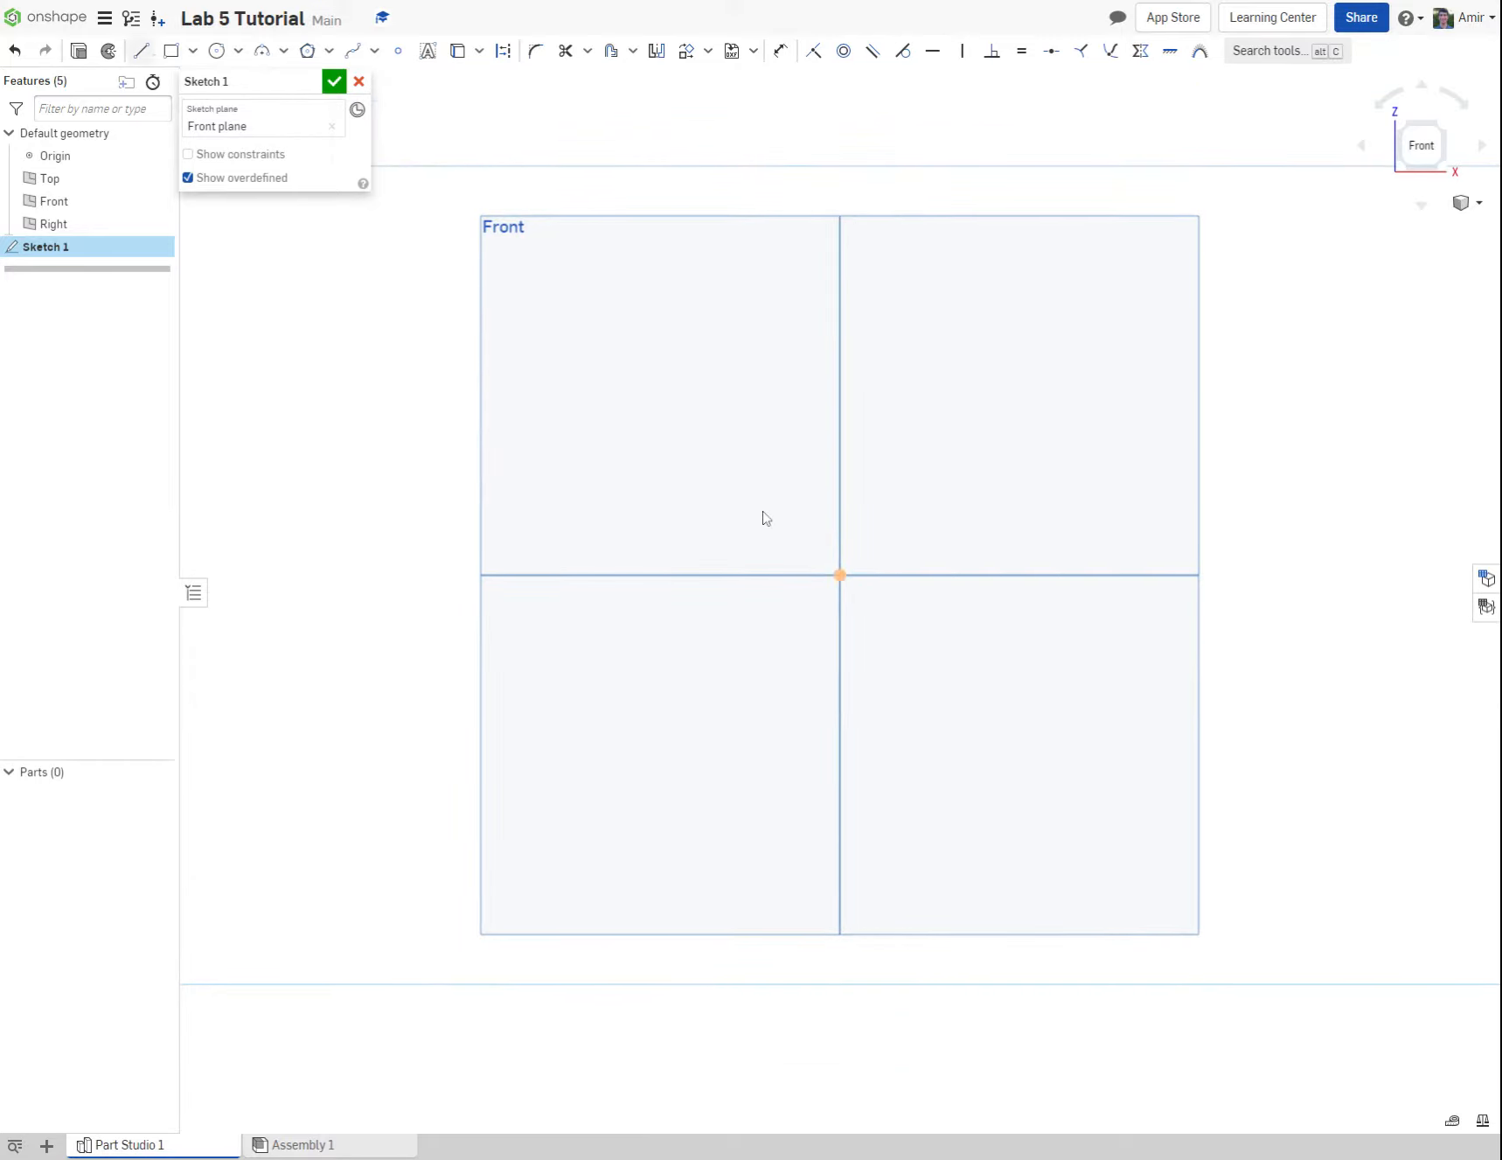
key(l)
click(839, 575)
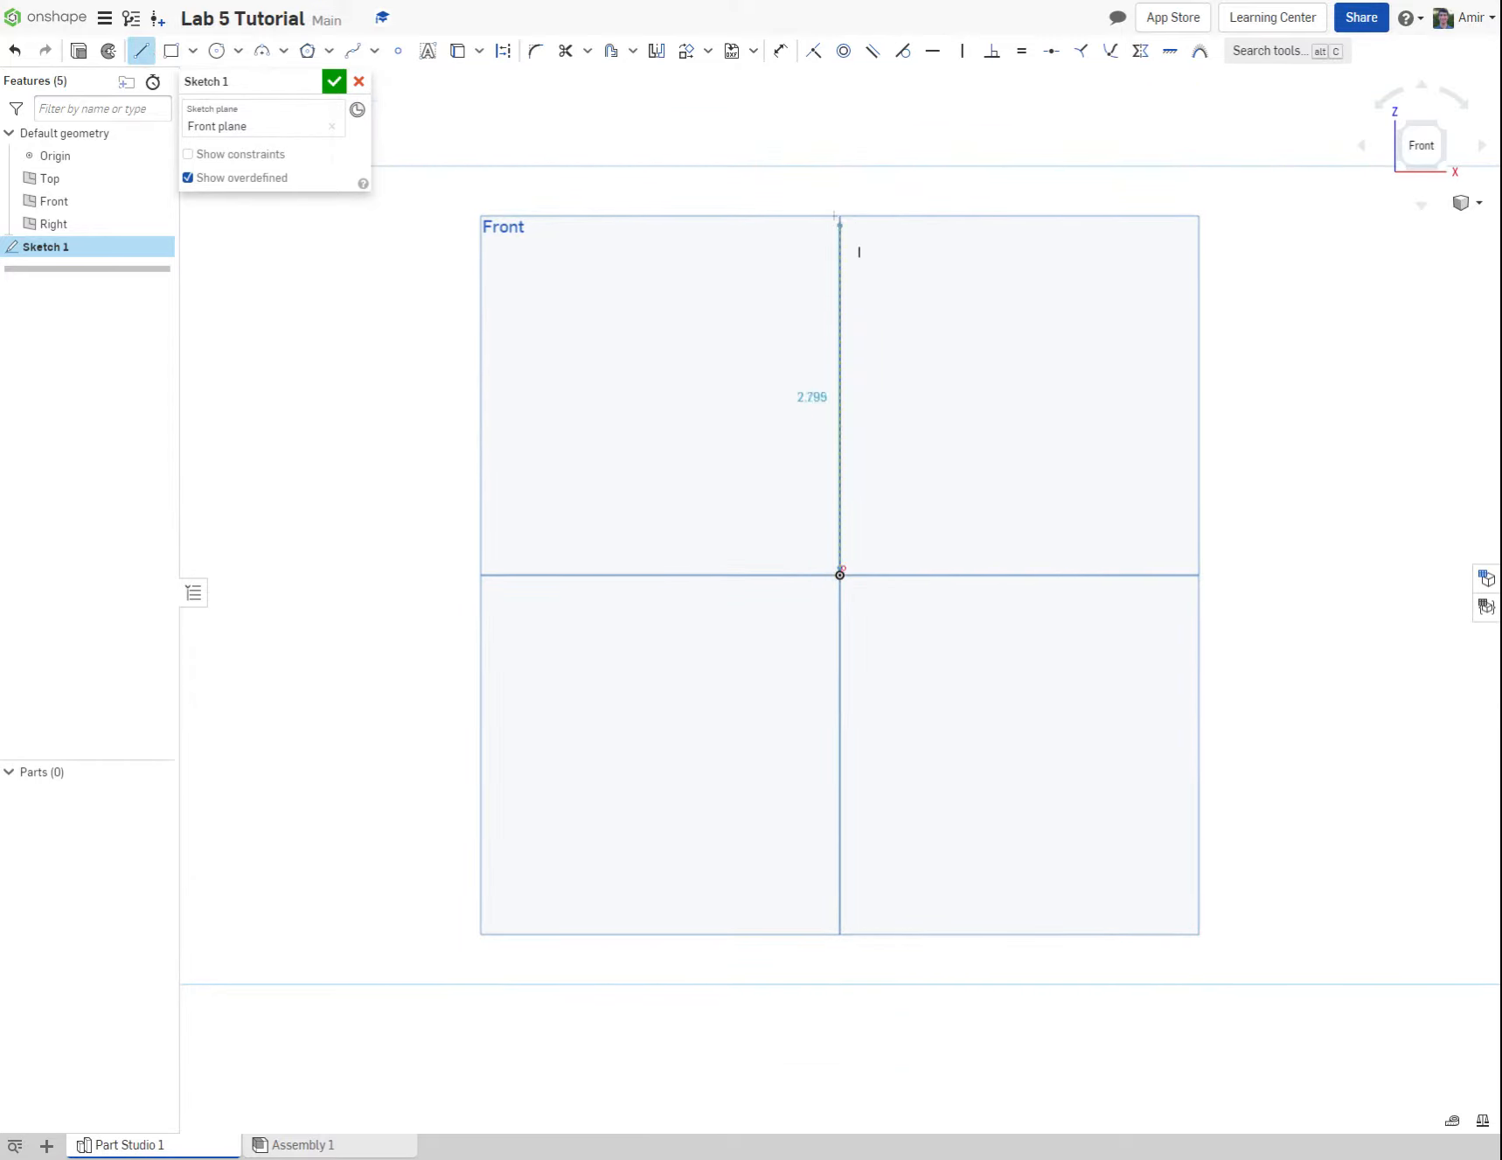
click(842, 133)
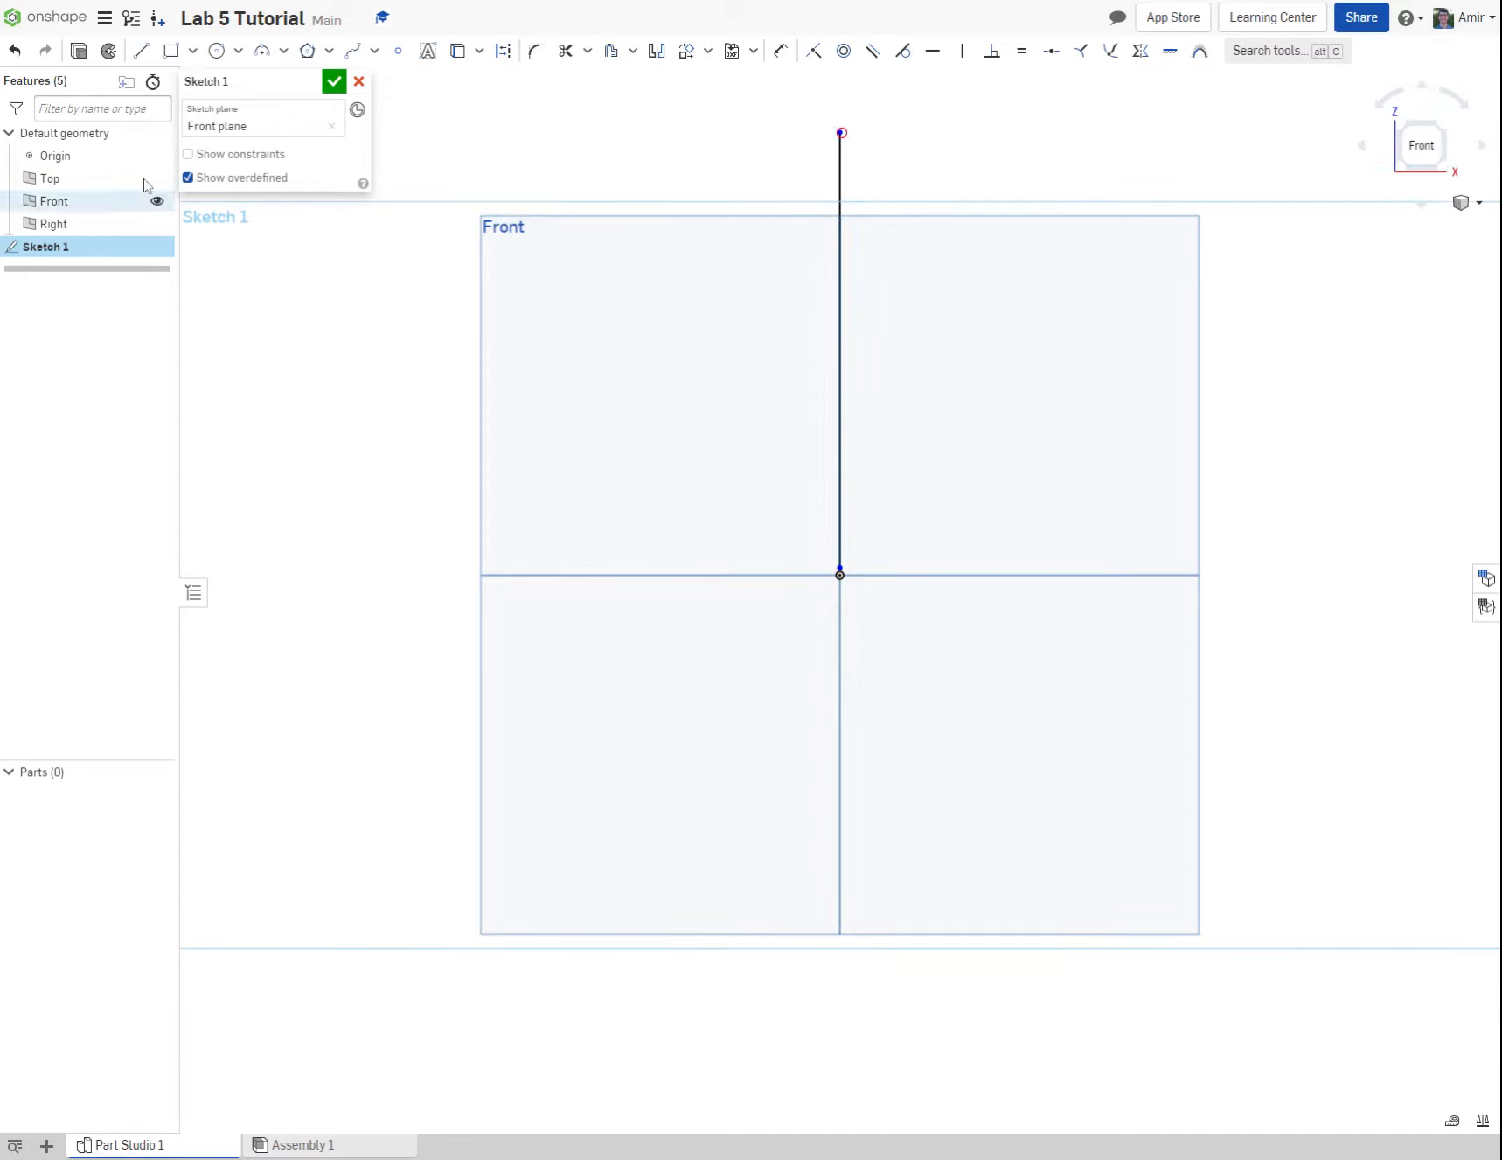
click(135, 51)
click(134, 52)
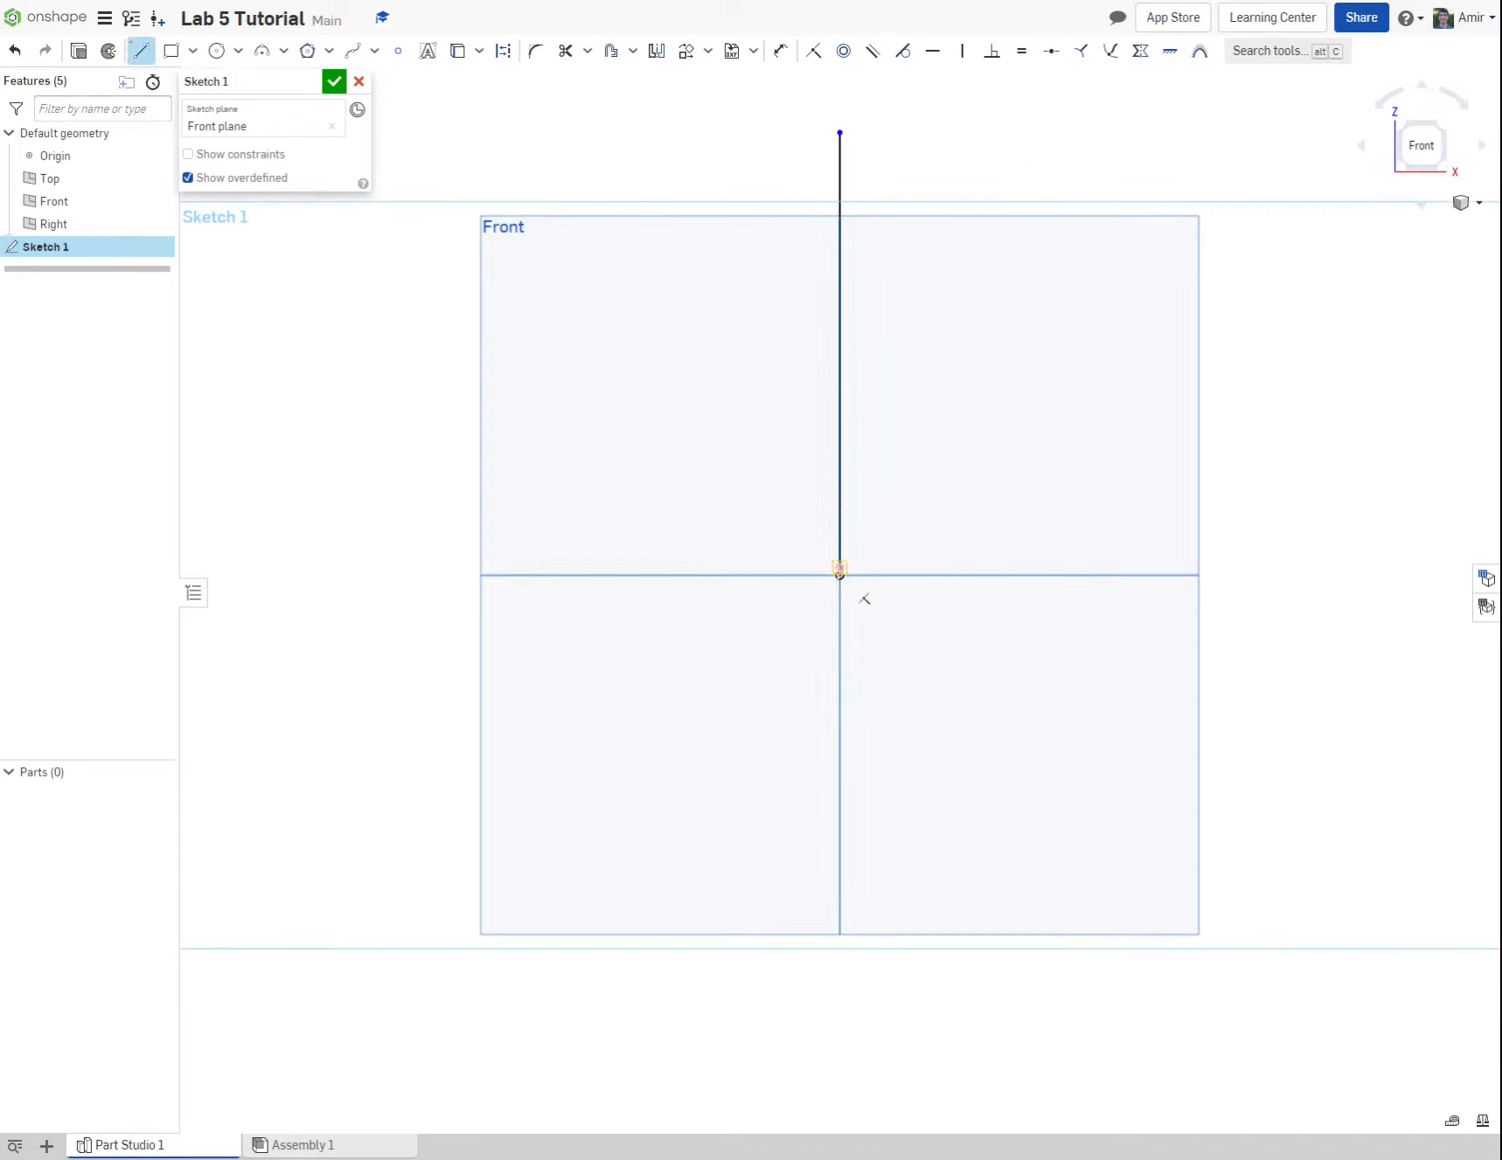
key(Escape)
click(841, 509)
key(Delete)
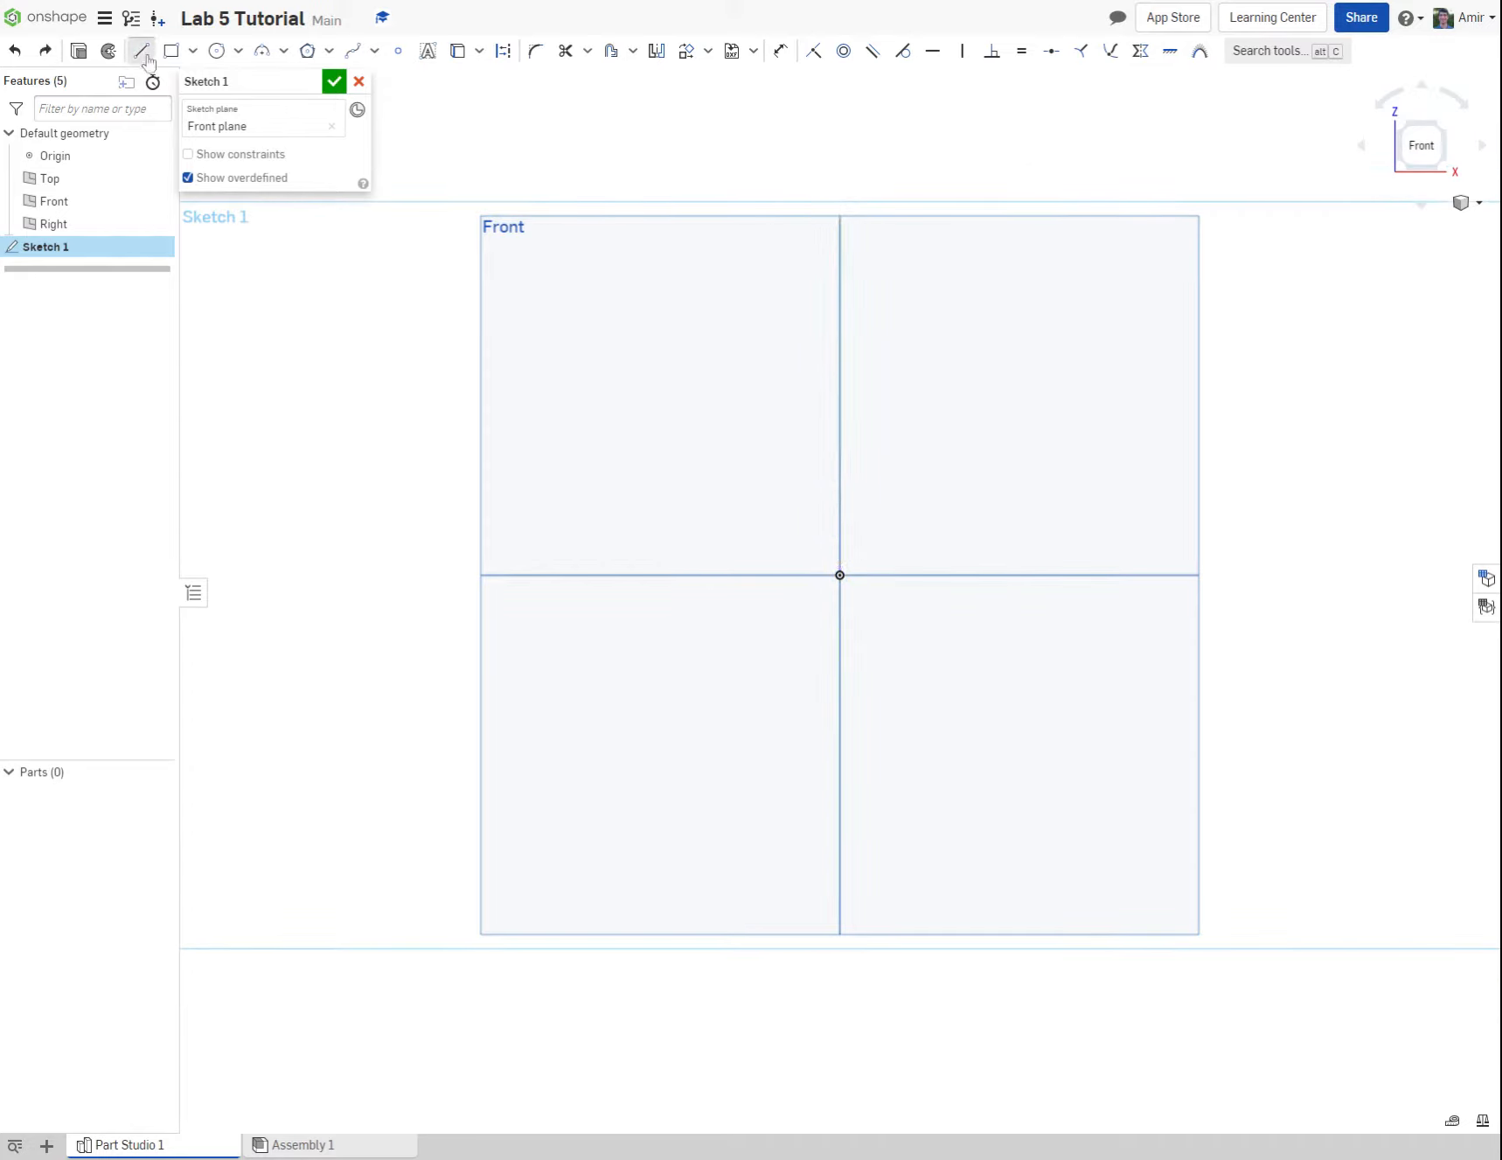
Step: Draw a vertical line about 3.5 in upward and a horizontal line about 1.93 in to the right, both starting at the origin
click(145, 55)
click(839, 574)
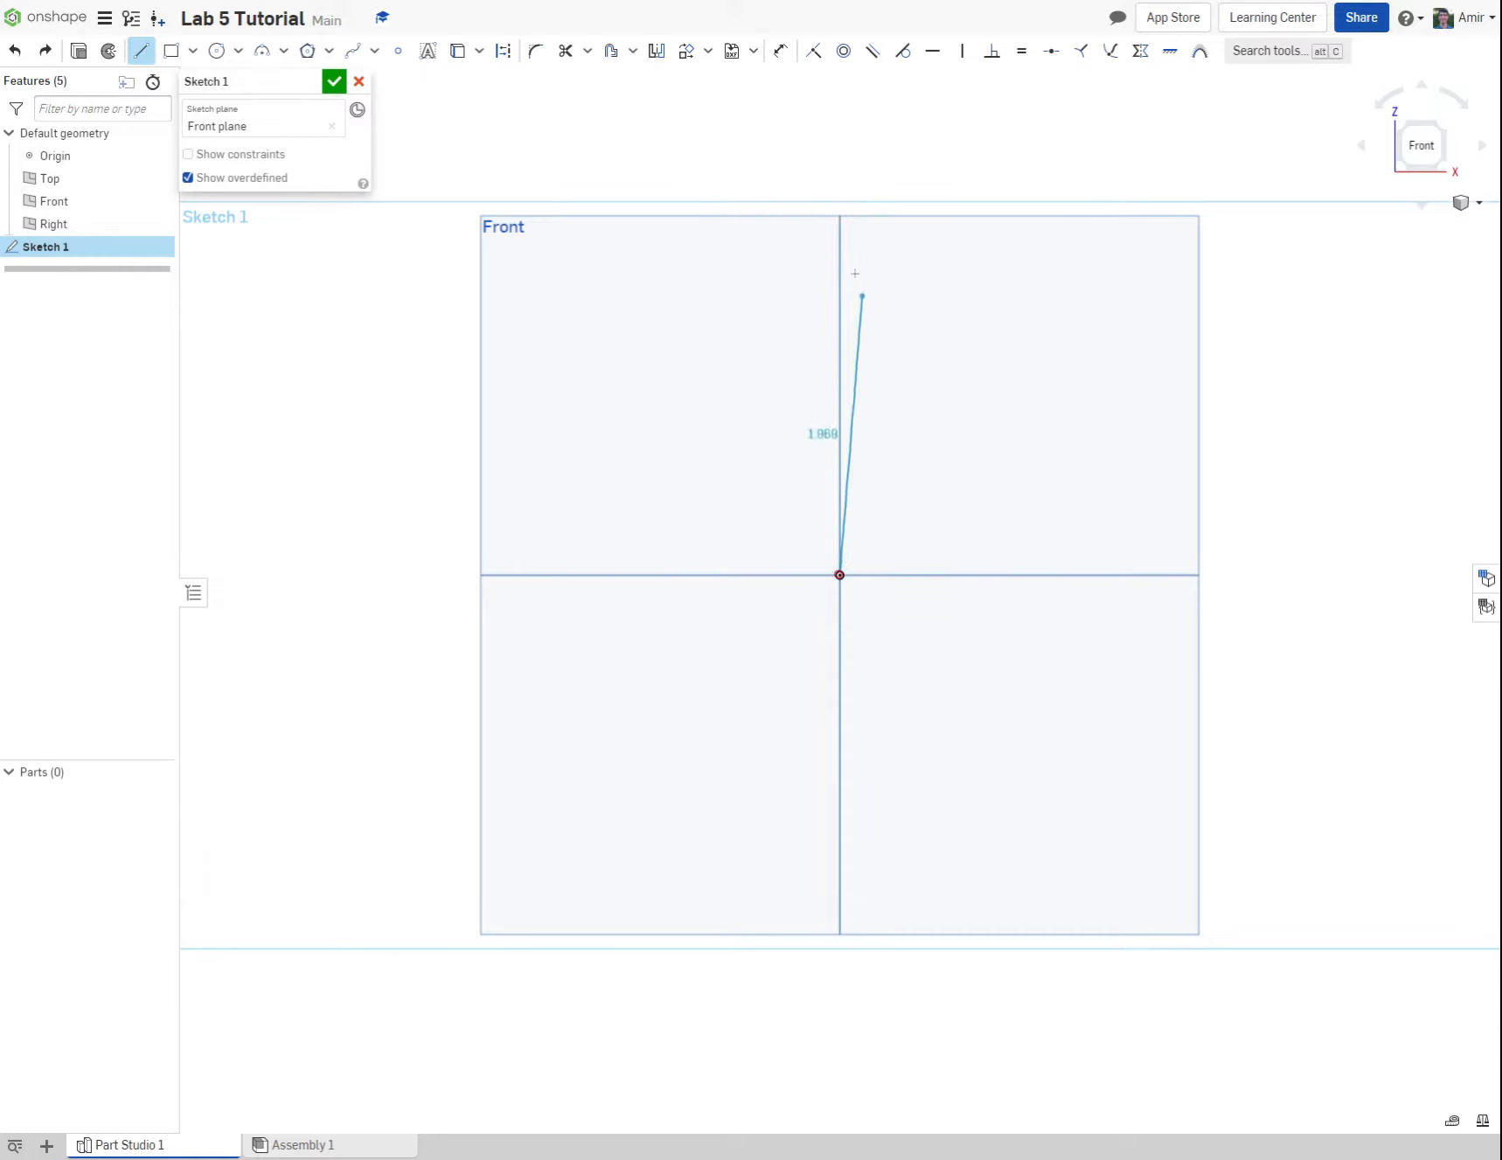
click(837, 152)
key(Escape)
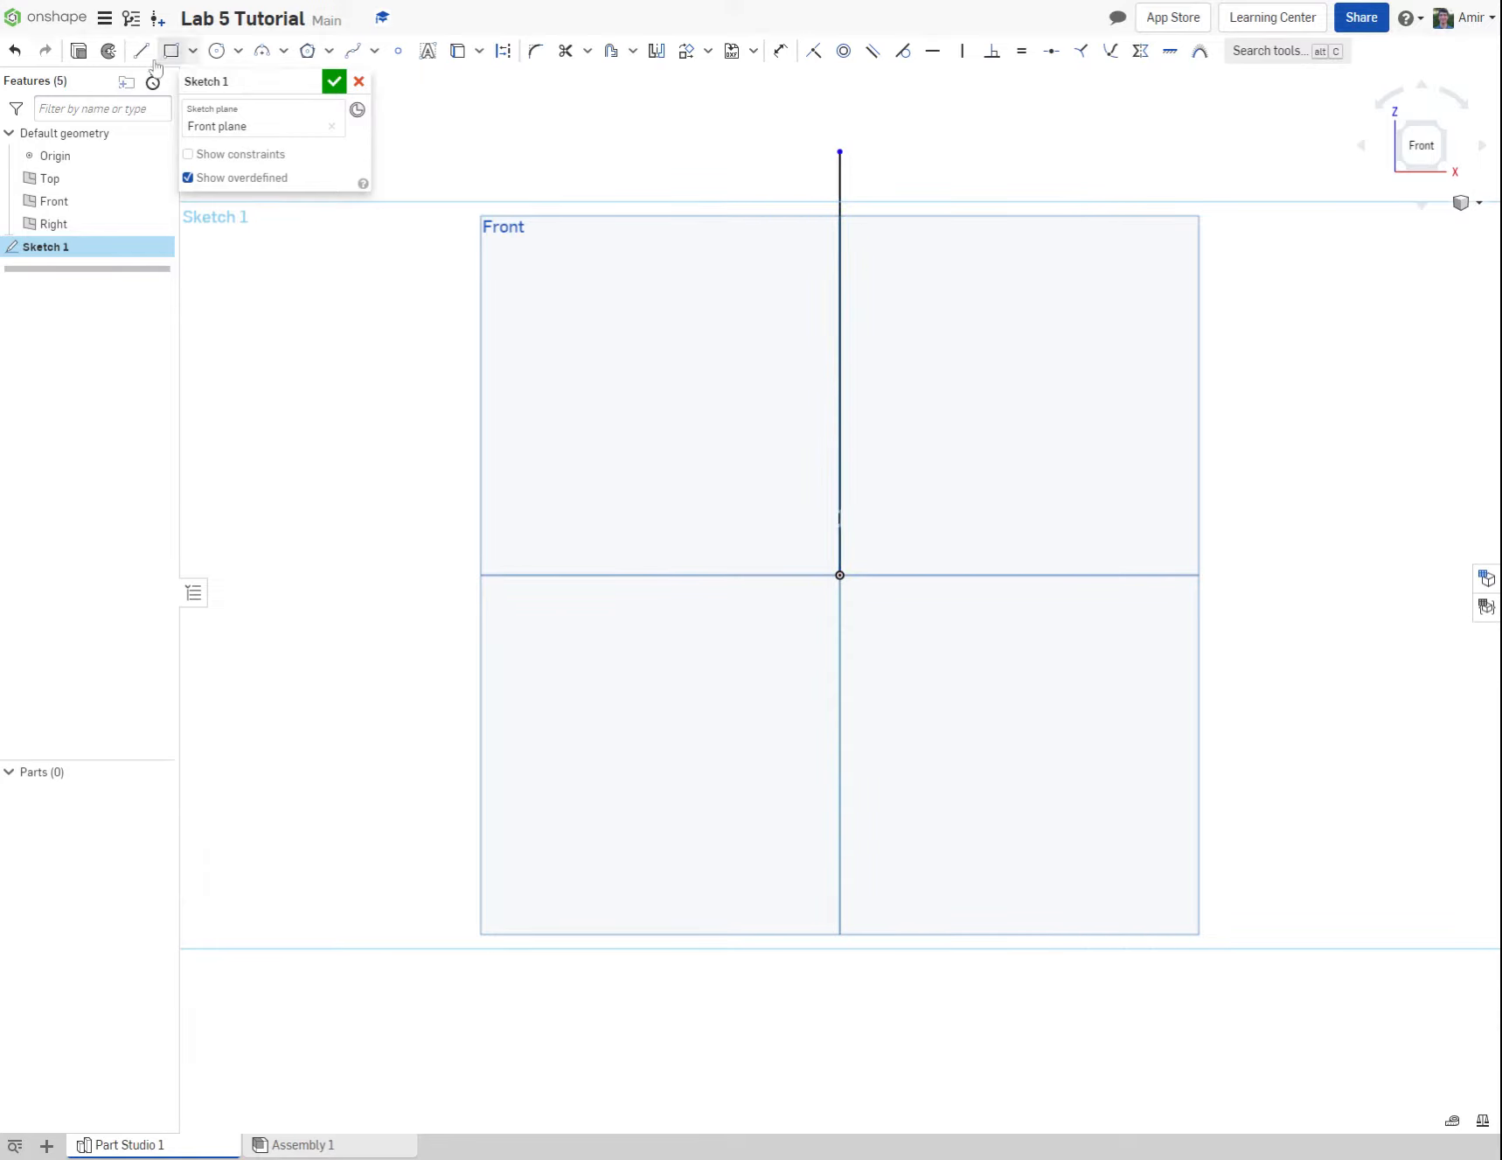
click(142, 50)
click(839, 575)
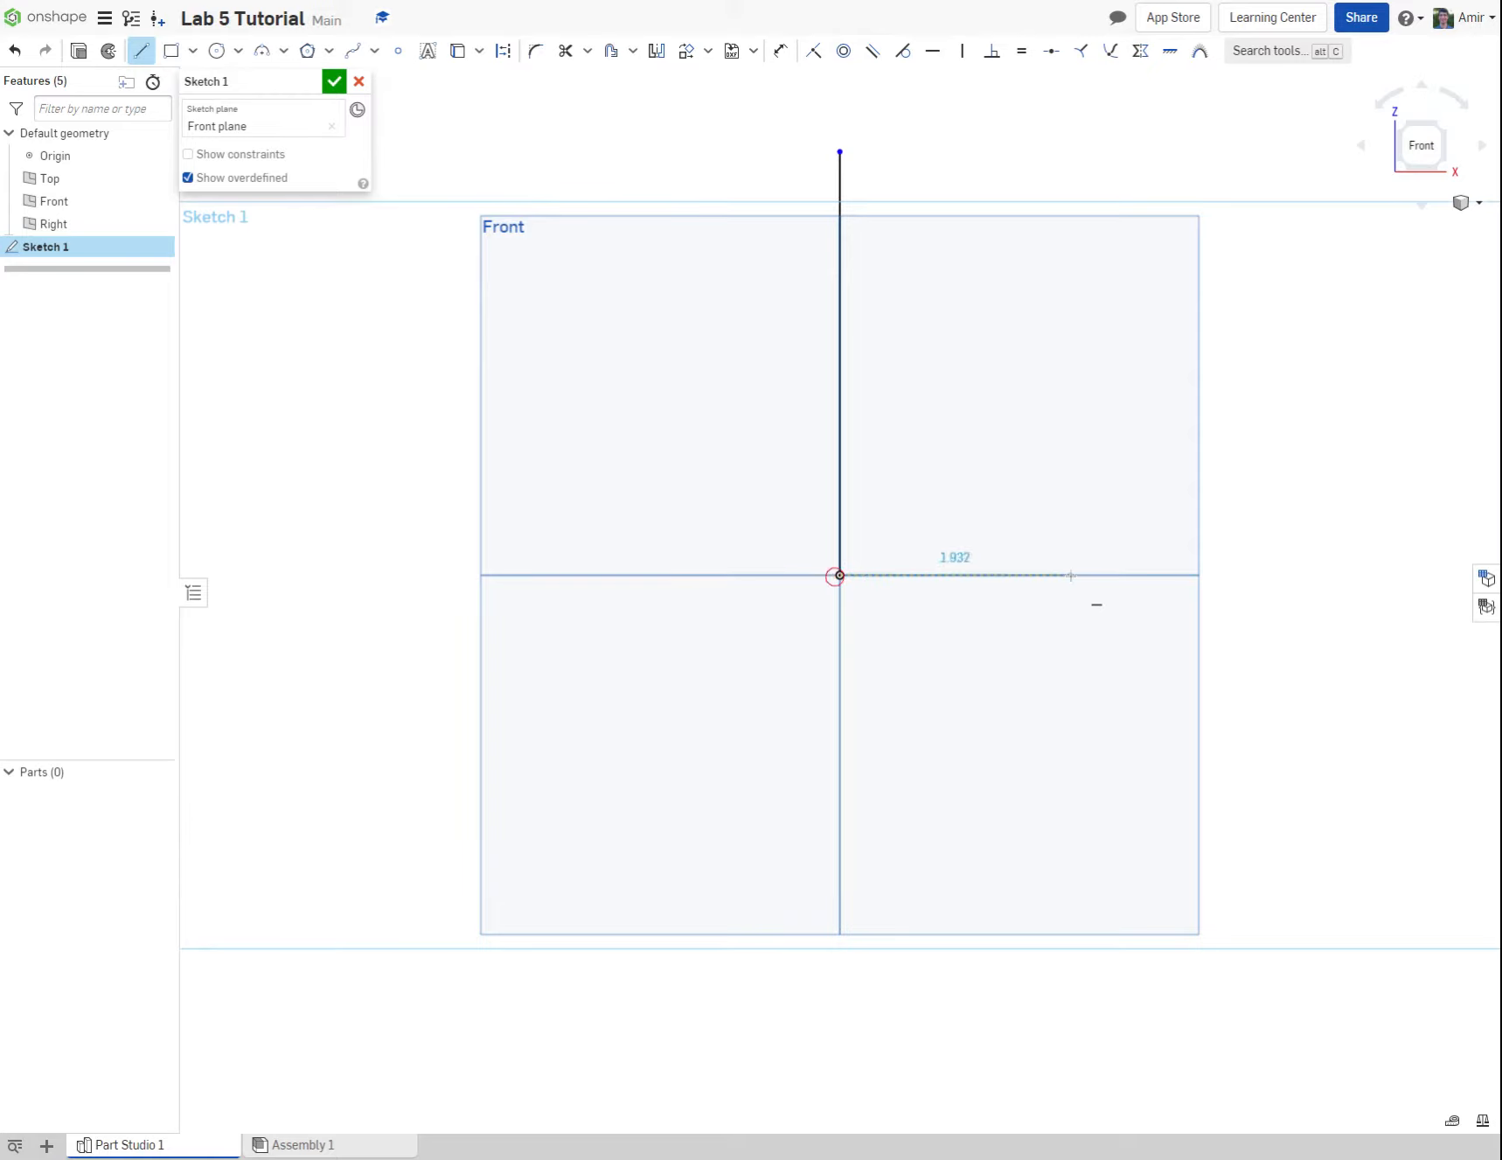
click(1072, 575)
key(Escape)
Step: Draw a circle of about 0.74 in diameter centred on the origin and one of about 0.99 in centred partway up the vertical line
click(216, 51)
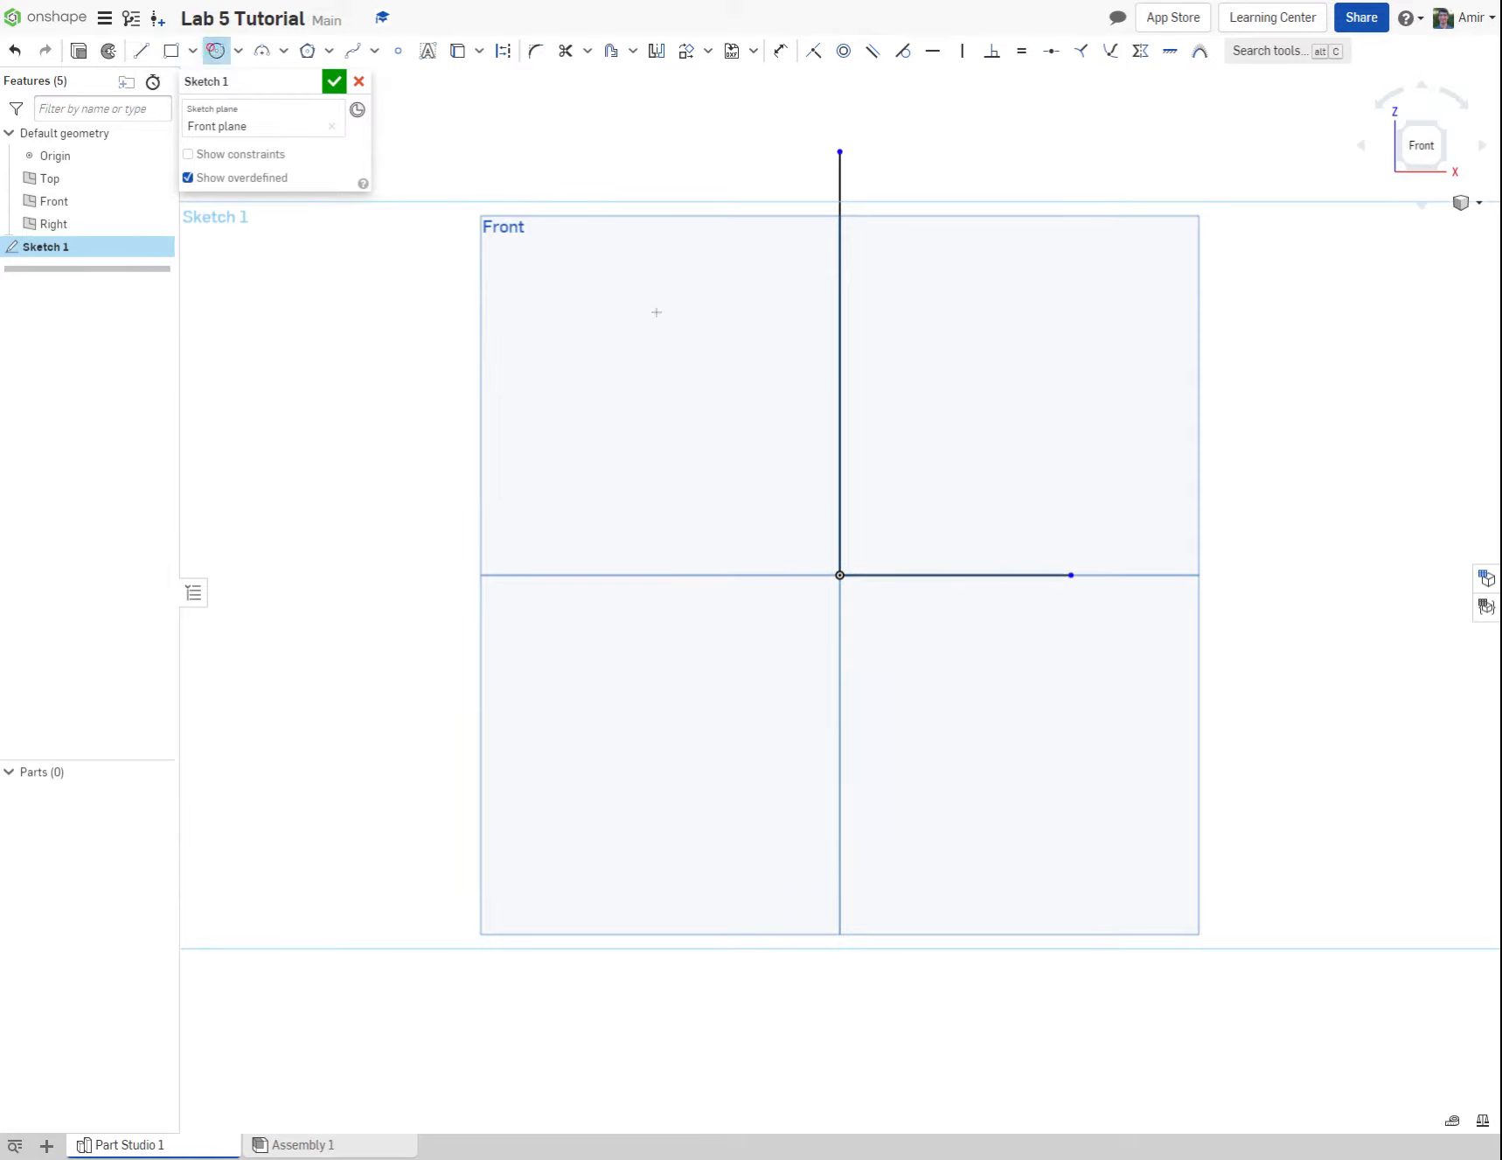
click(839, 575)
click(870, 544)
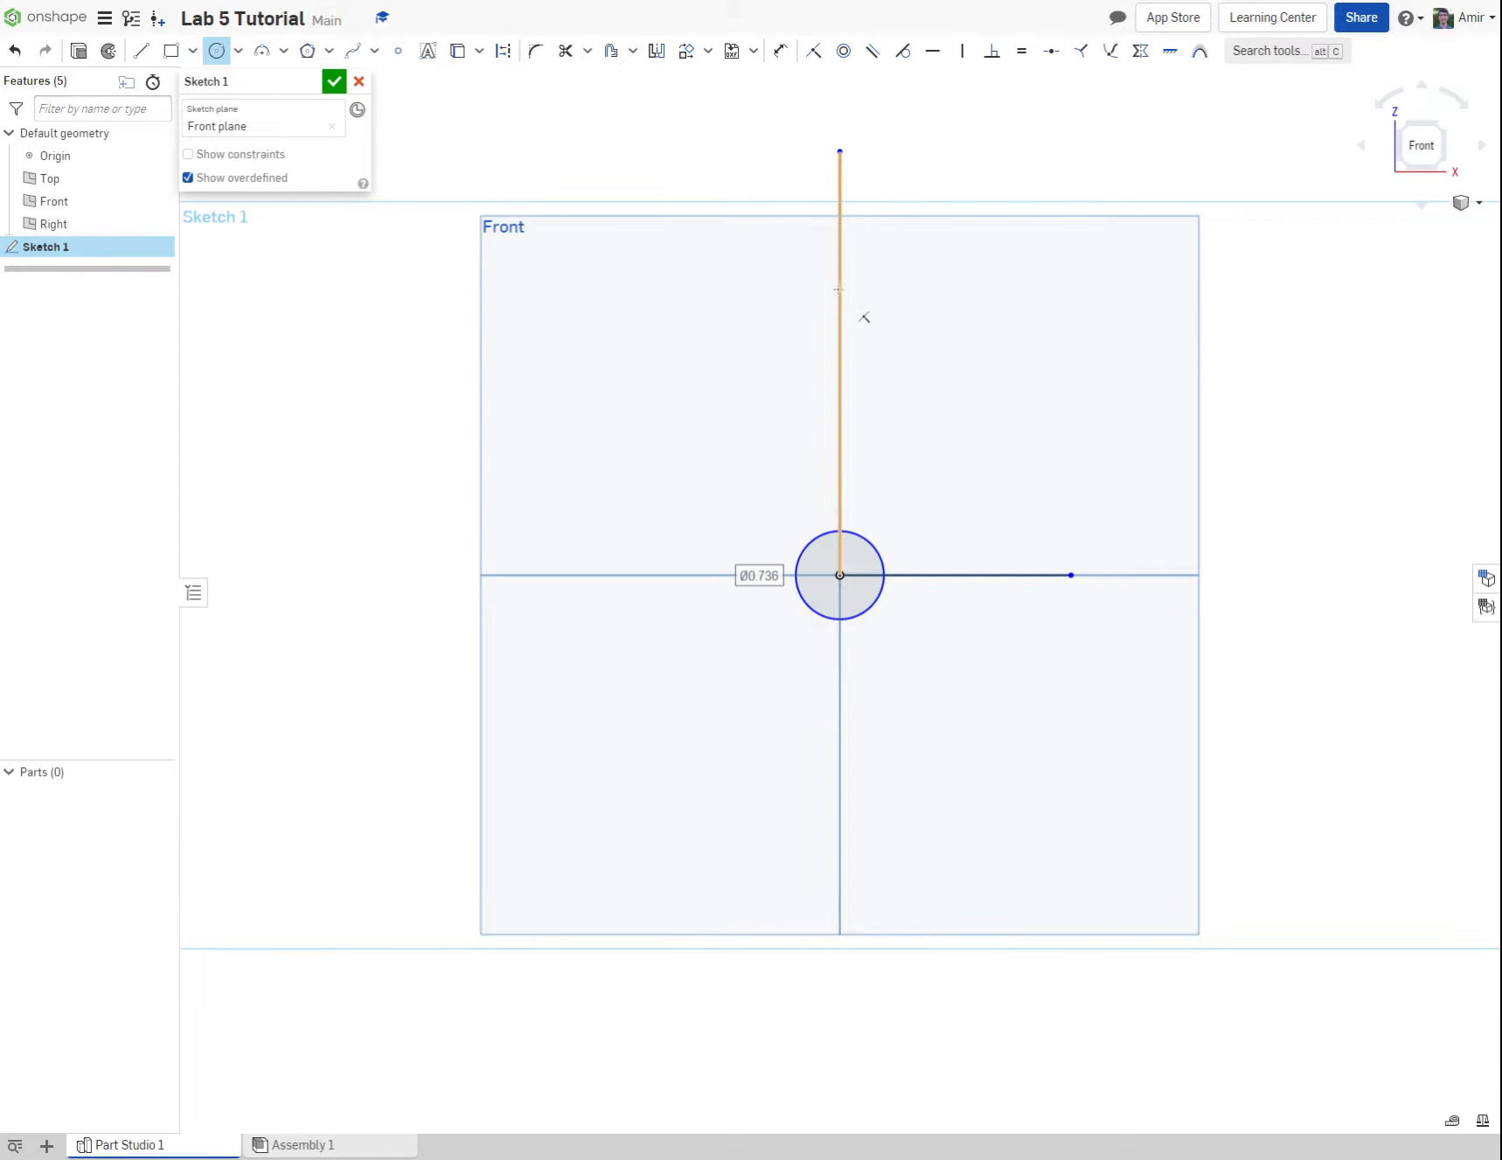
click(840, 288)
click(894, 263)
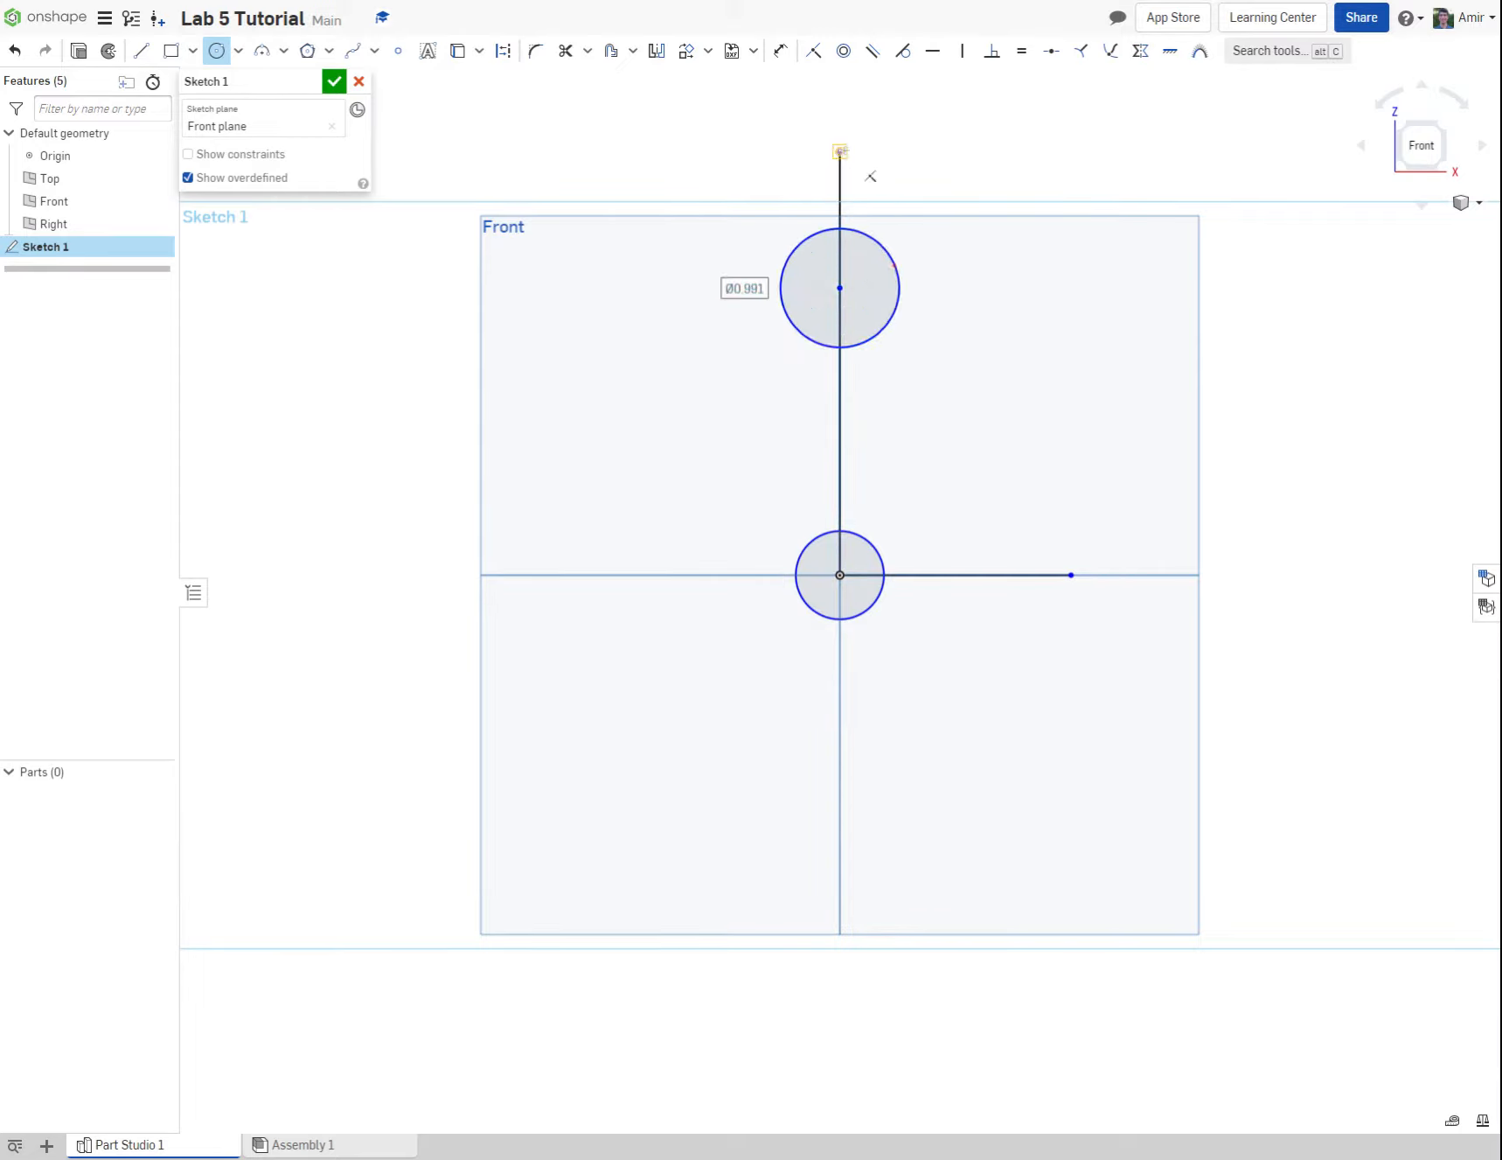
Step: Draw a circle of about 1.02 in diameter on the vertical line's upper endpoint and one of about 0.6 in on the horizontal line's free end
click(840, 152)
click(899, 166)
click(1071, 574)
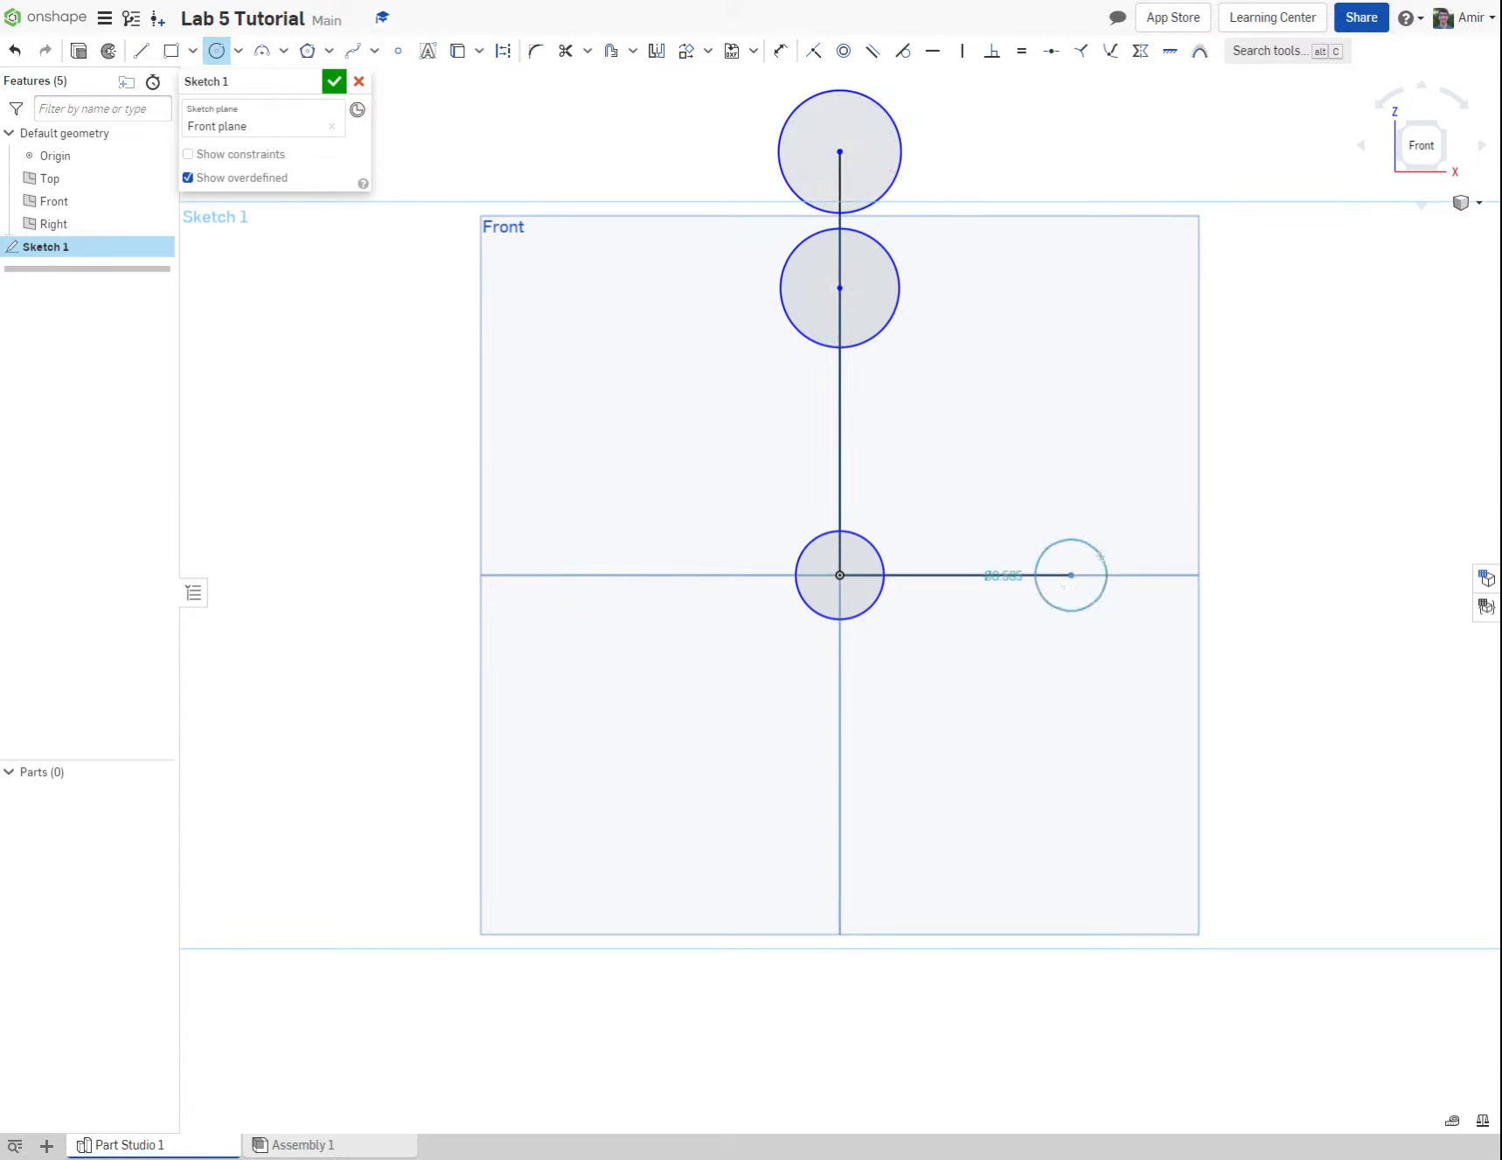
click(1100, 557)
key(Escape)
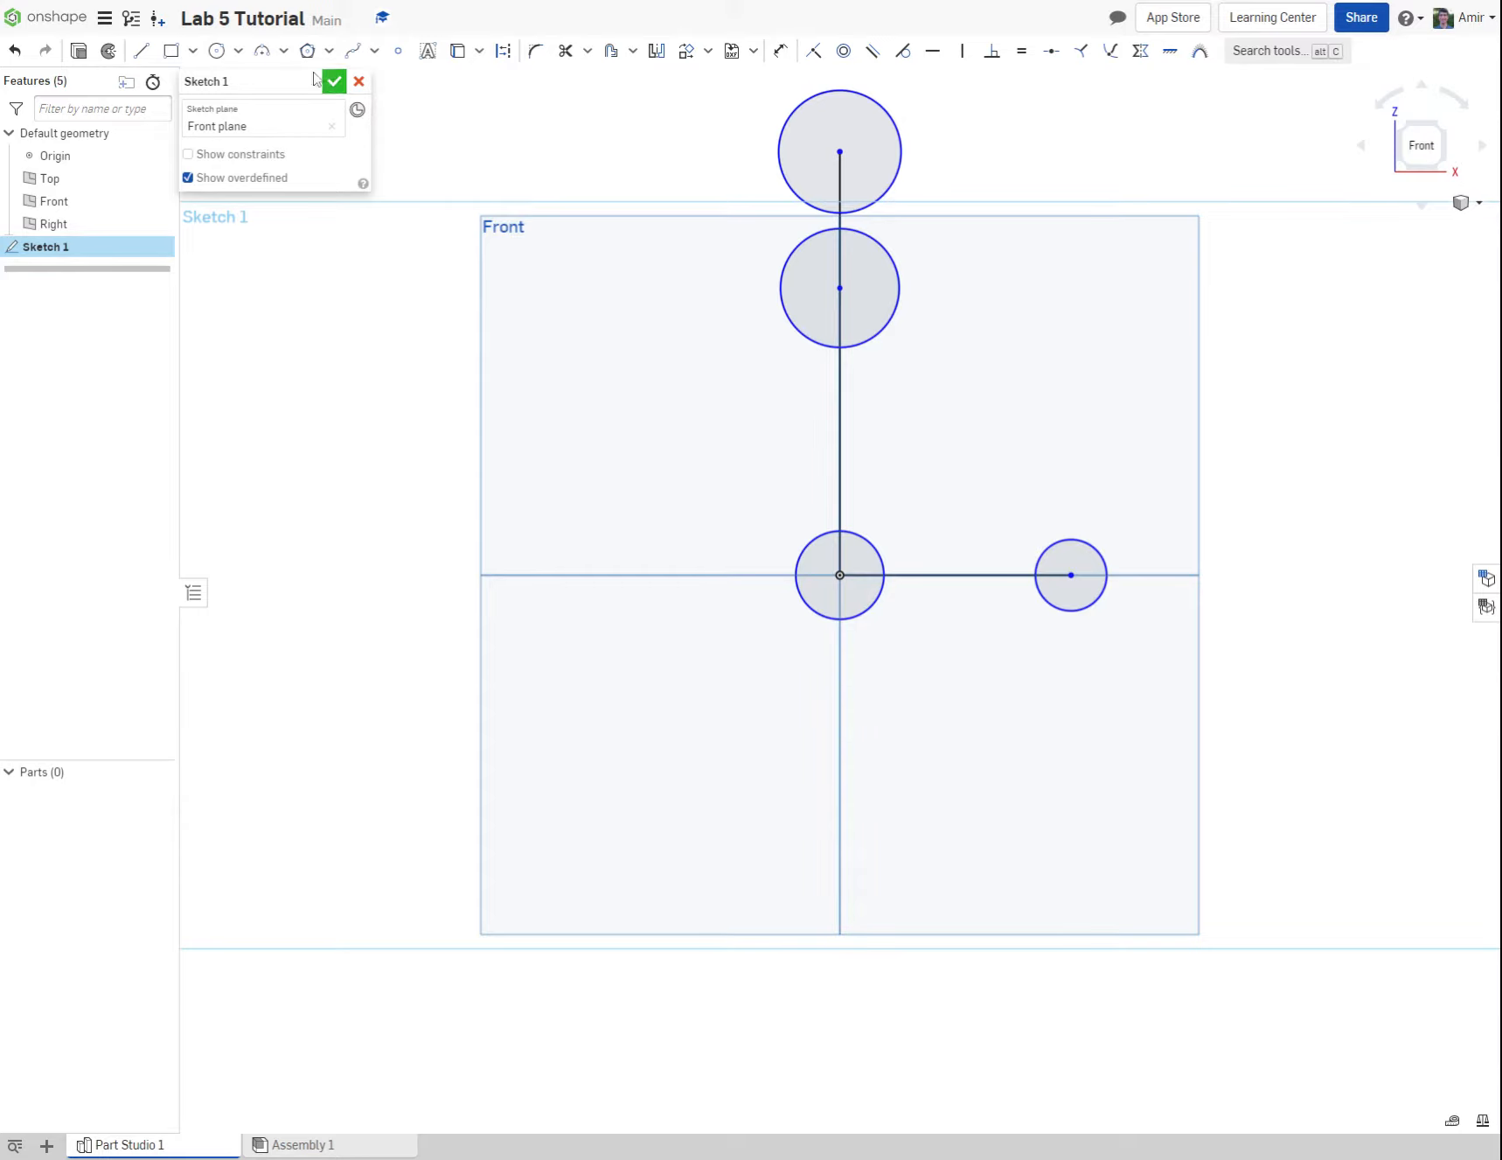
Step: Dimension the diameter of the uppermost circle to 0.75 in and the circle just below it to 1.25 in
click(781, 50)
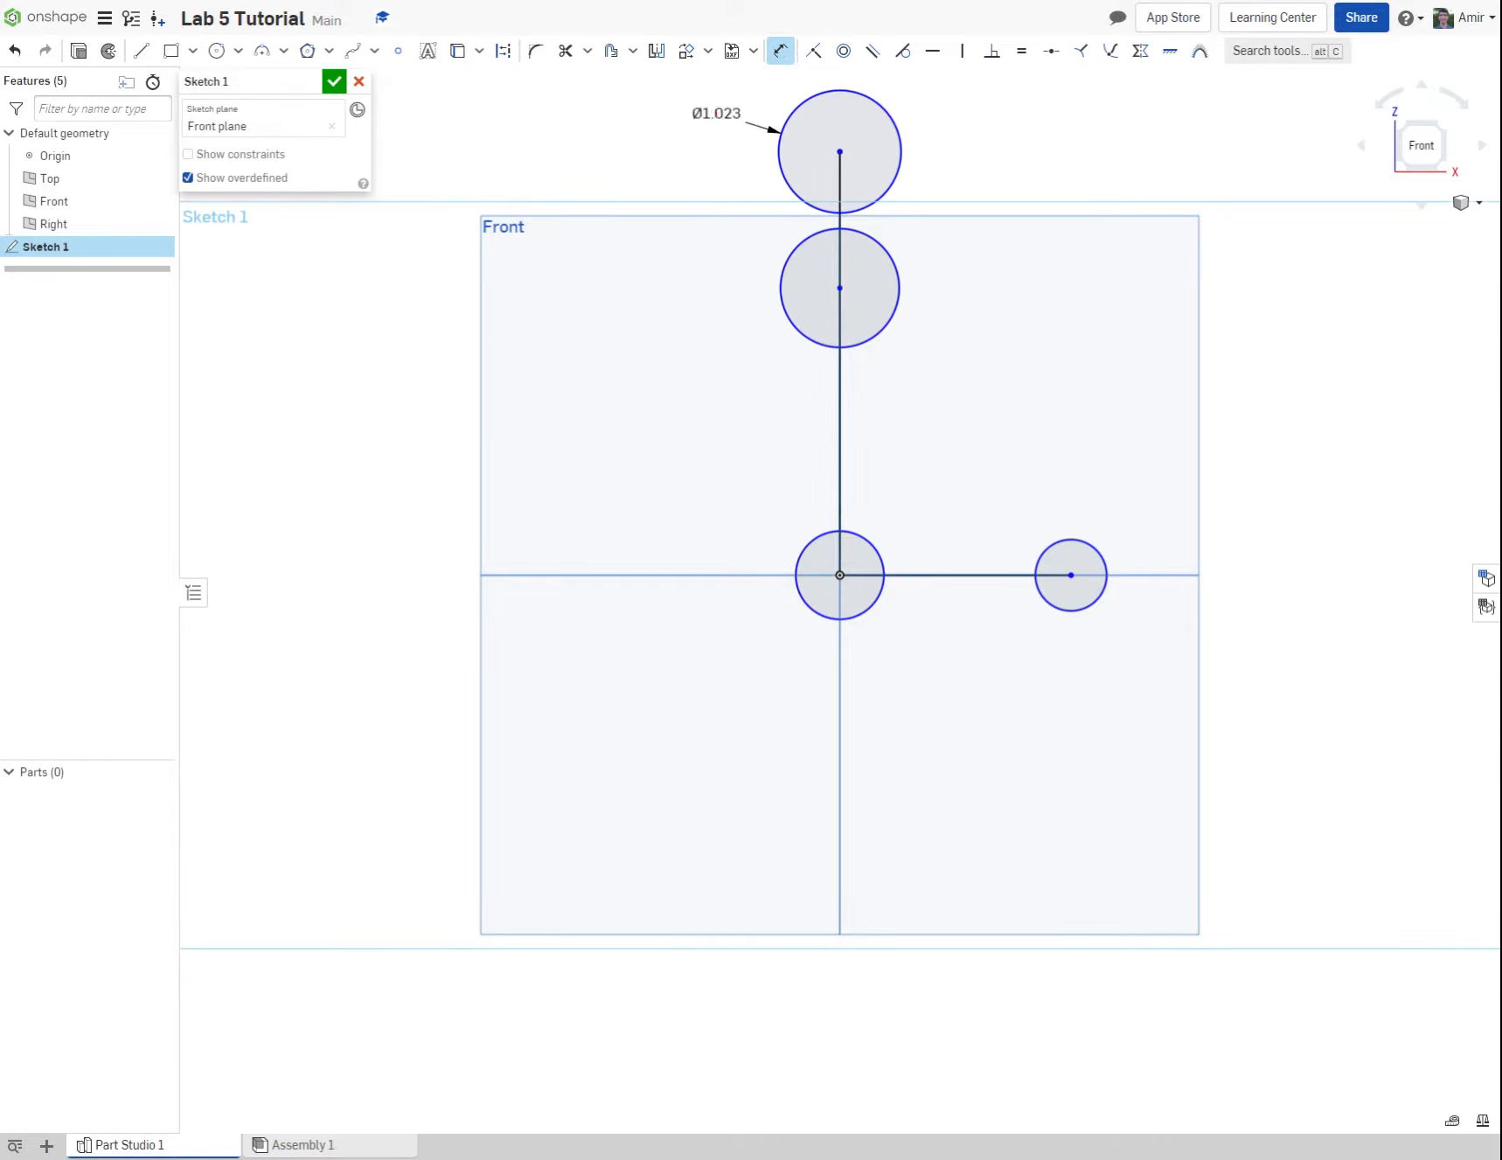
click(715, 114)
text(0.75)
key(Return)
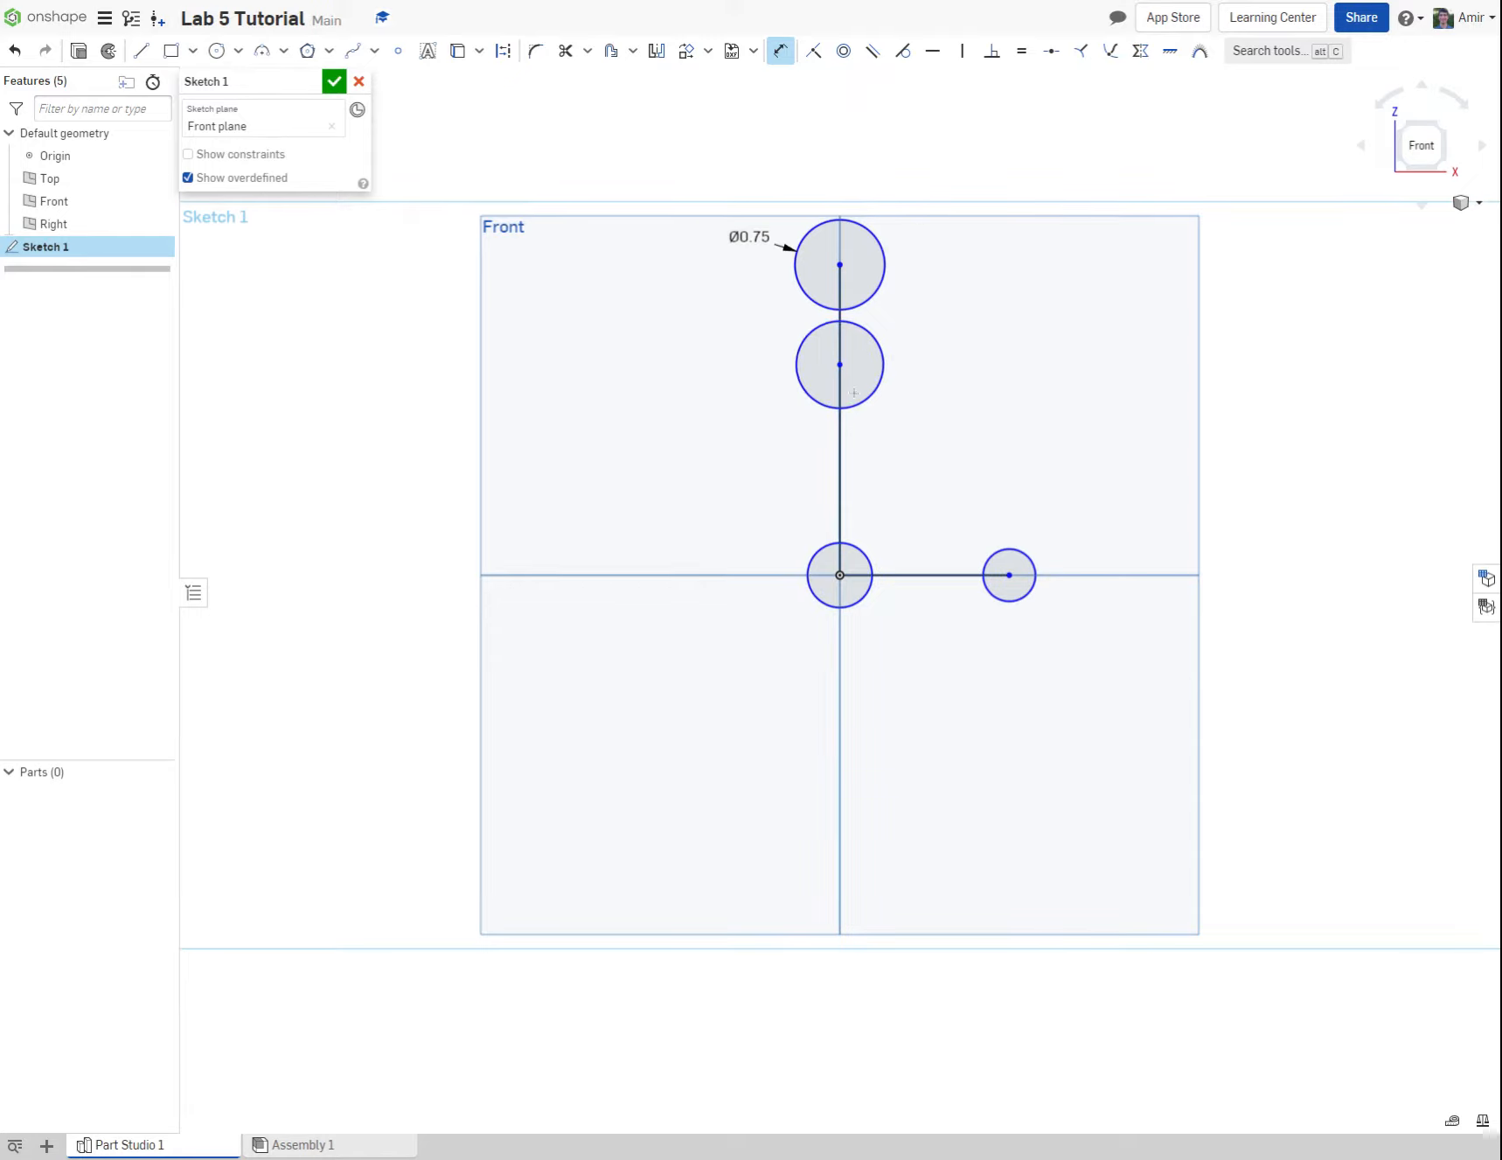
click(822, 403)
click(749, 325)
text(1.25)
key(Return)
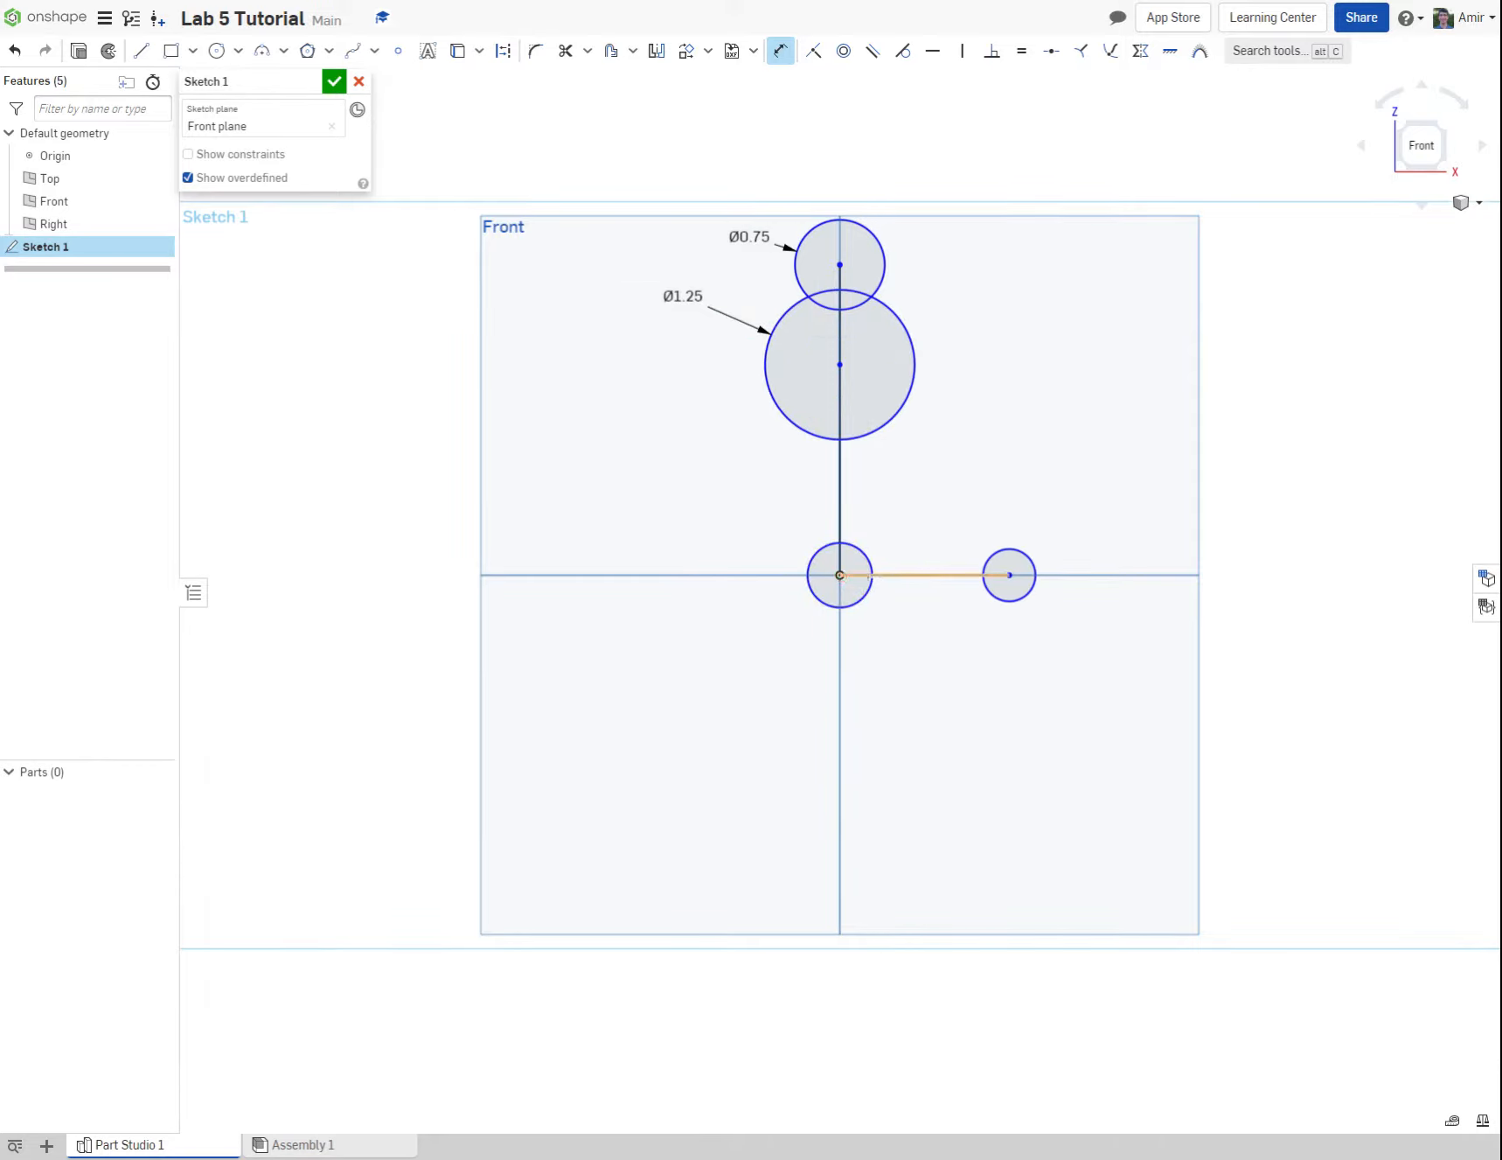
Step: Dimension the horizontal line's length from the origin to 1.75 in
click(901, 574)
key(Escape)
click(781, 50)
click(929, 575)
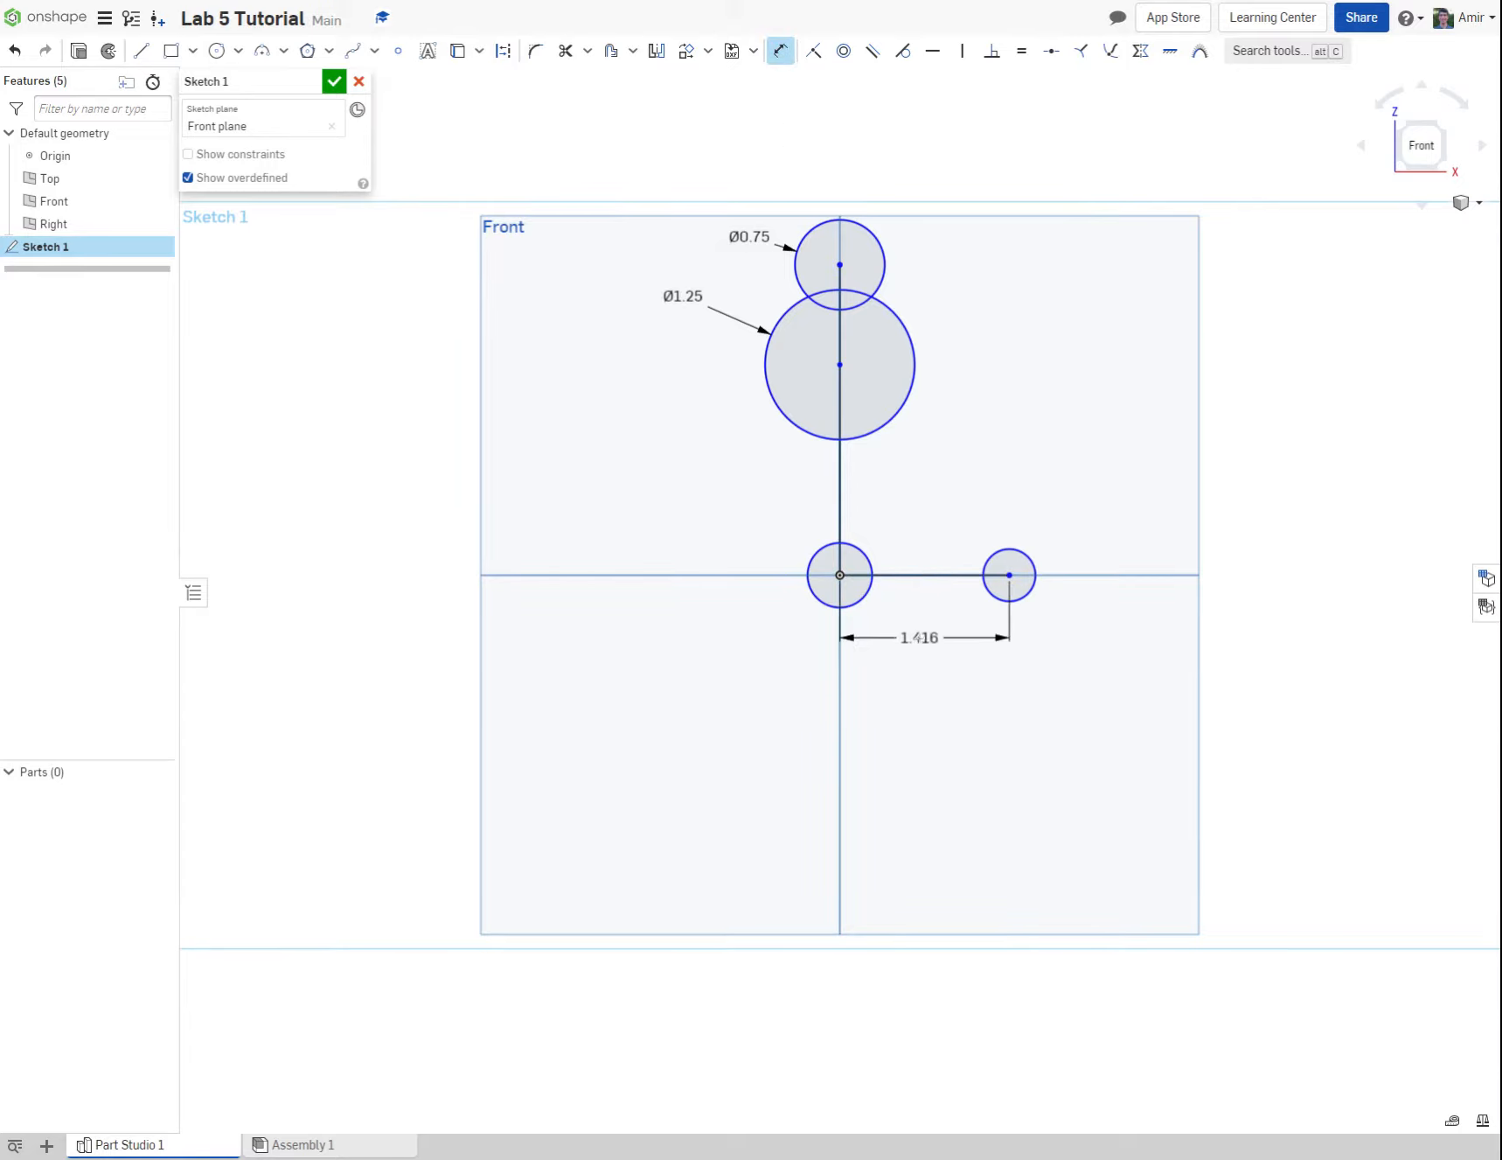
click(918, 639)
text(1.75)
key(Return)
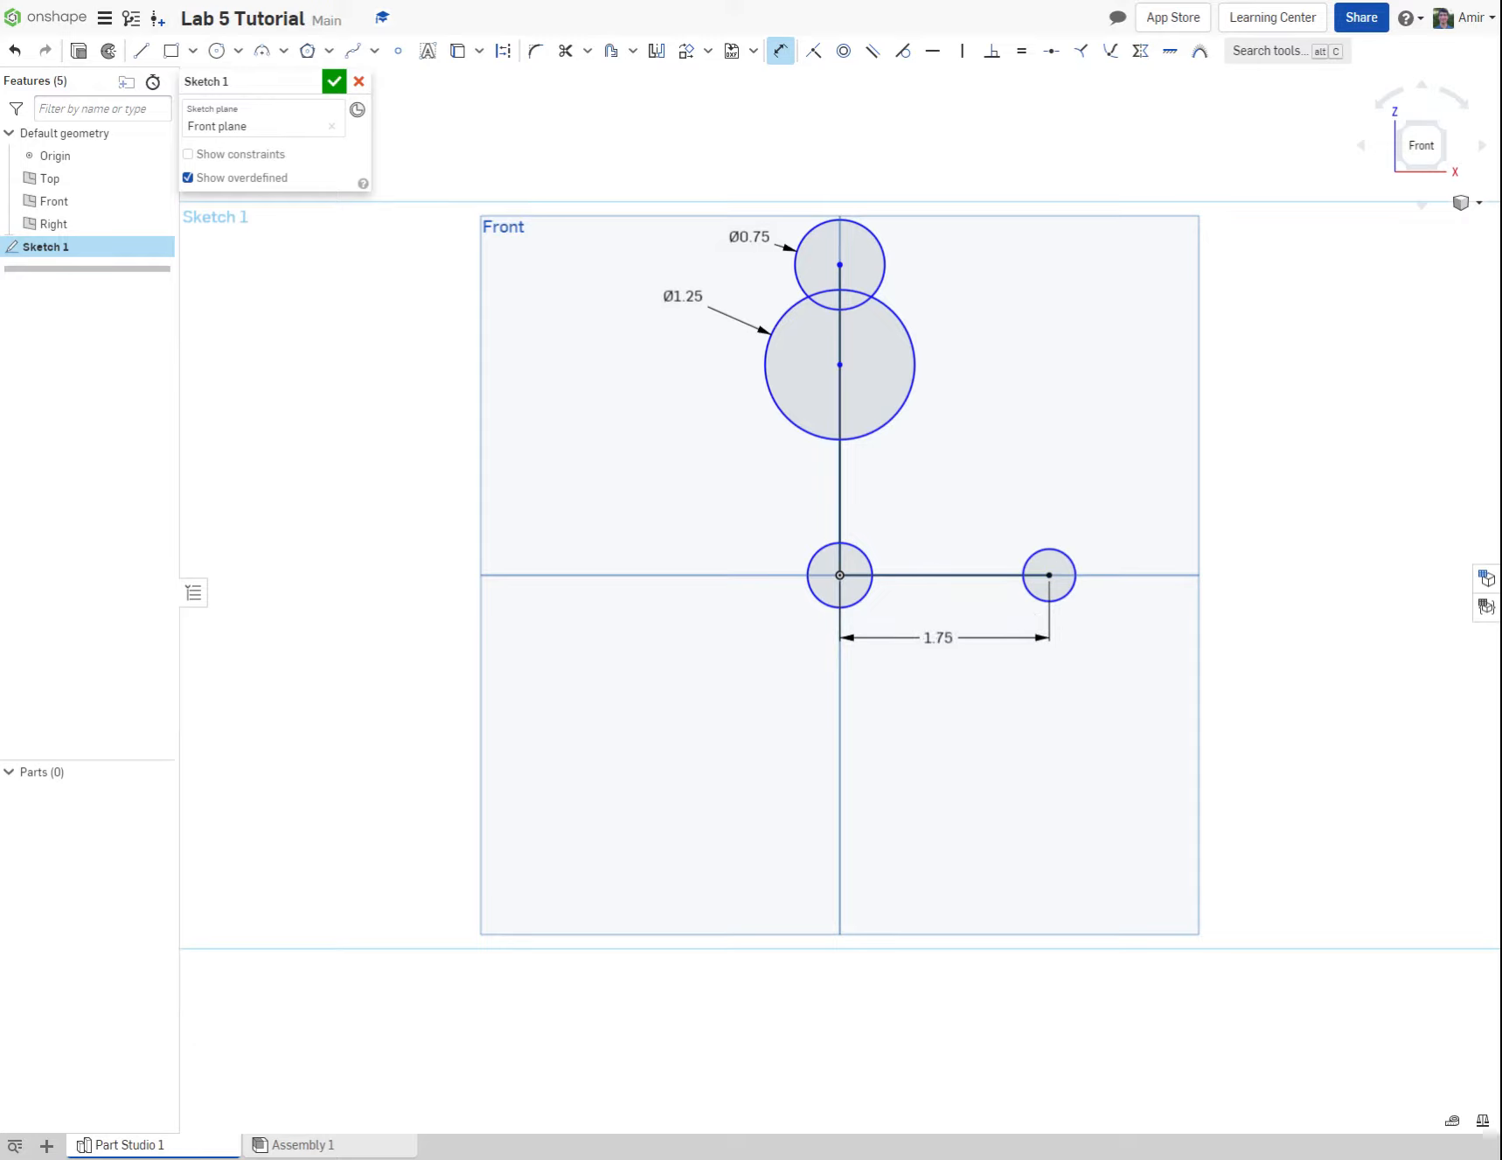
Step: Dimension the diameter of the circle at the horizontal line's end to 0.625 in
click(1031, 561)
click(1137, 543)
text(.625)
key(Return)
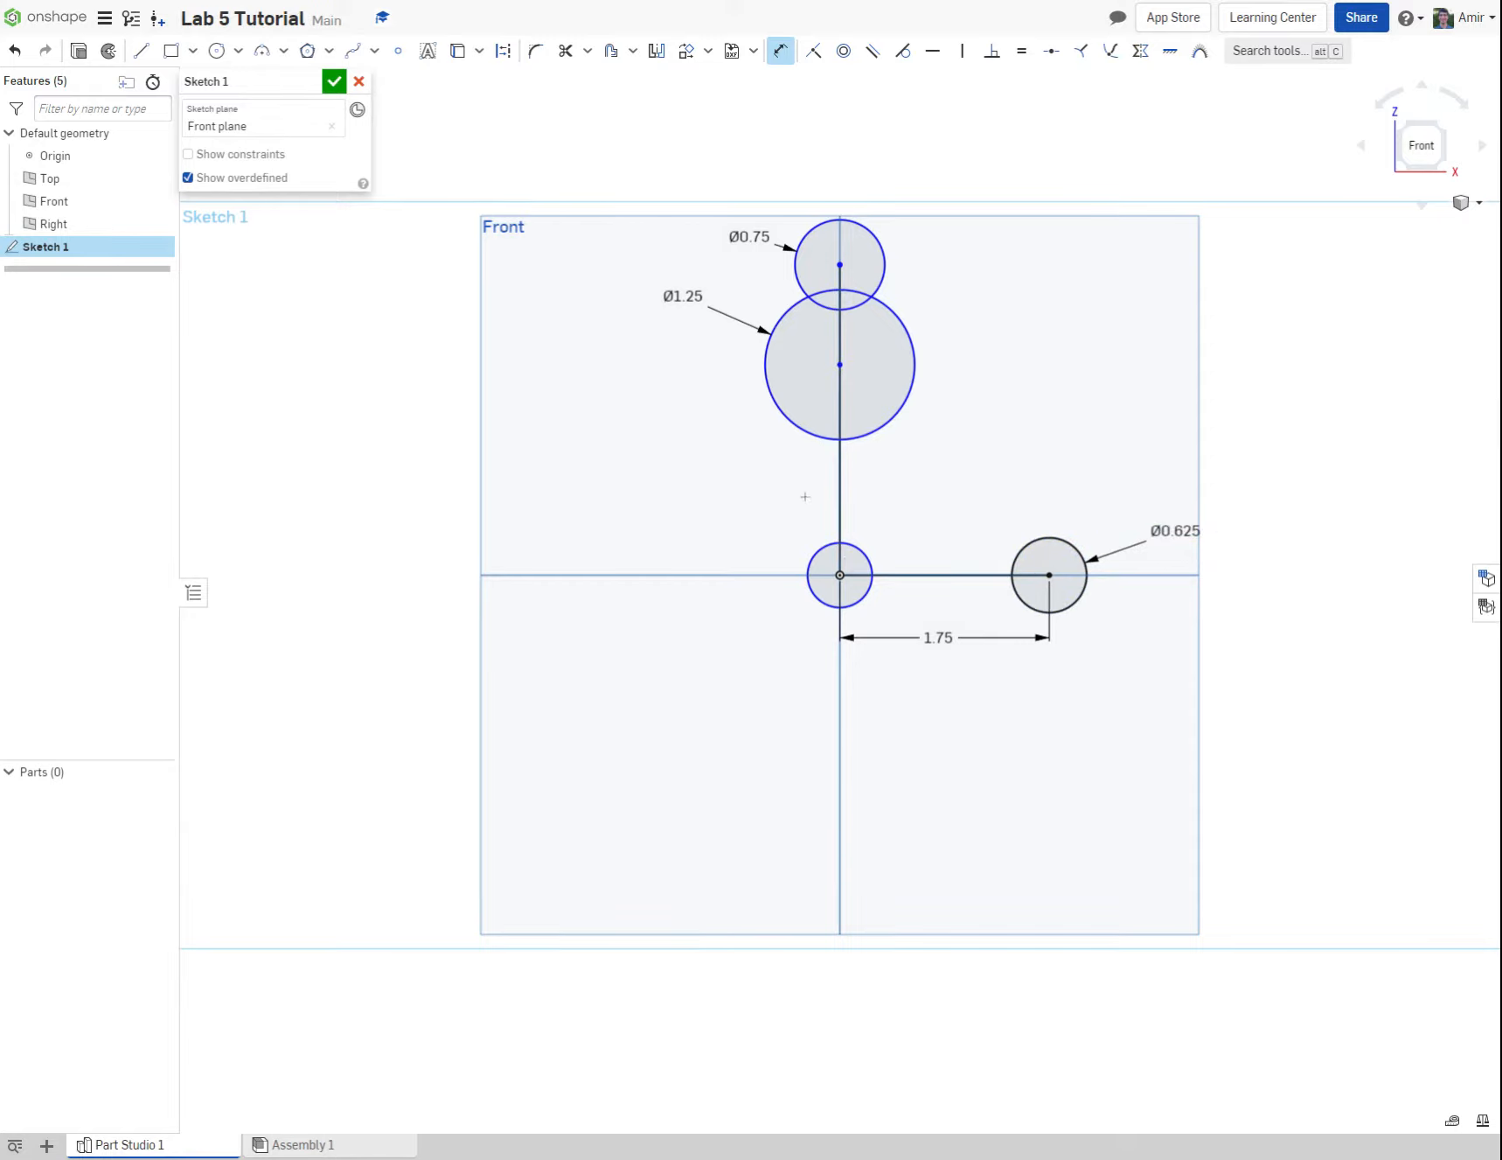
key(Escape)
Step: Apply an Equal constraint between the 0.75 in circle and the circle at the origin
click(1021, 51)
click(883, 255)
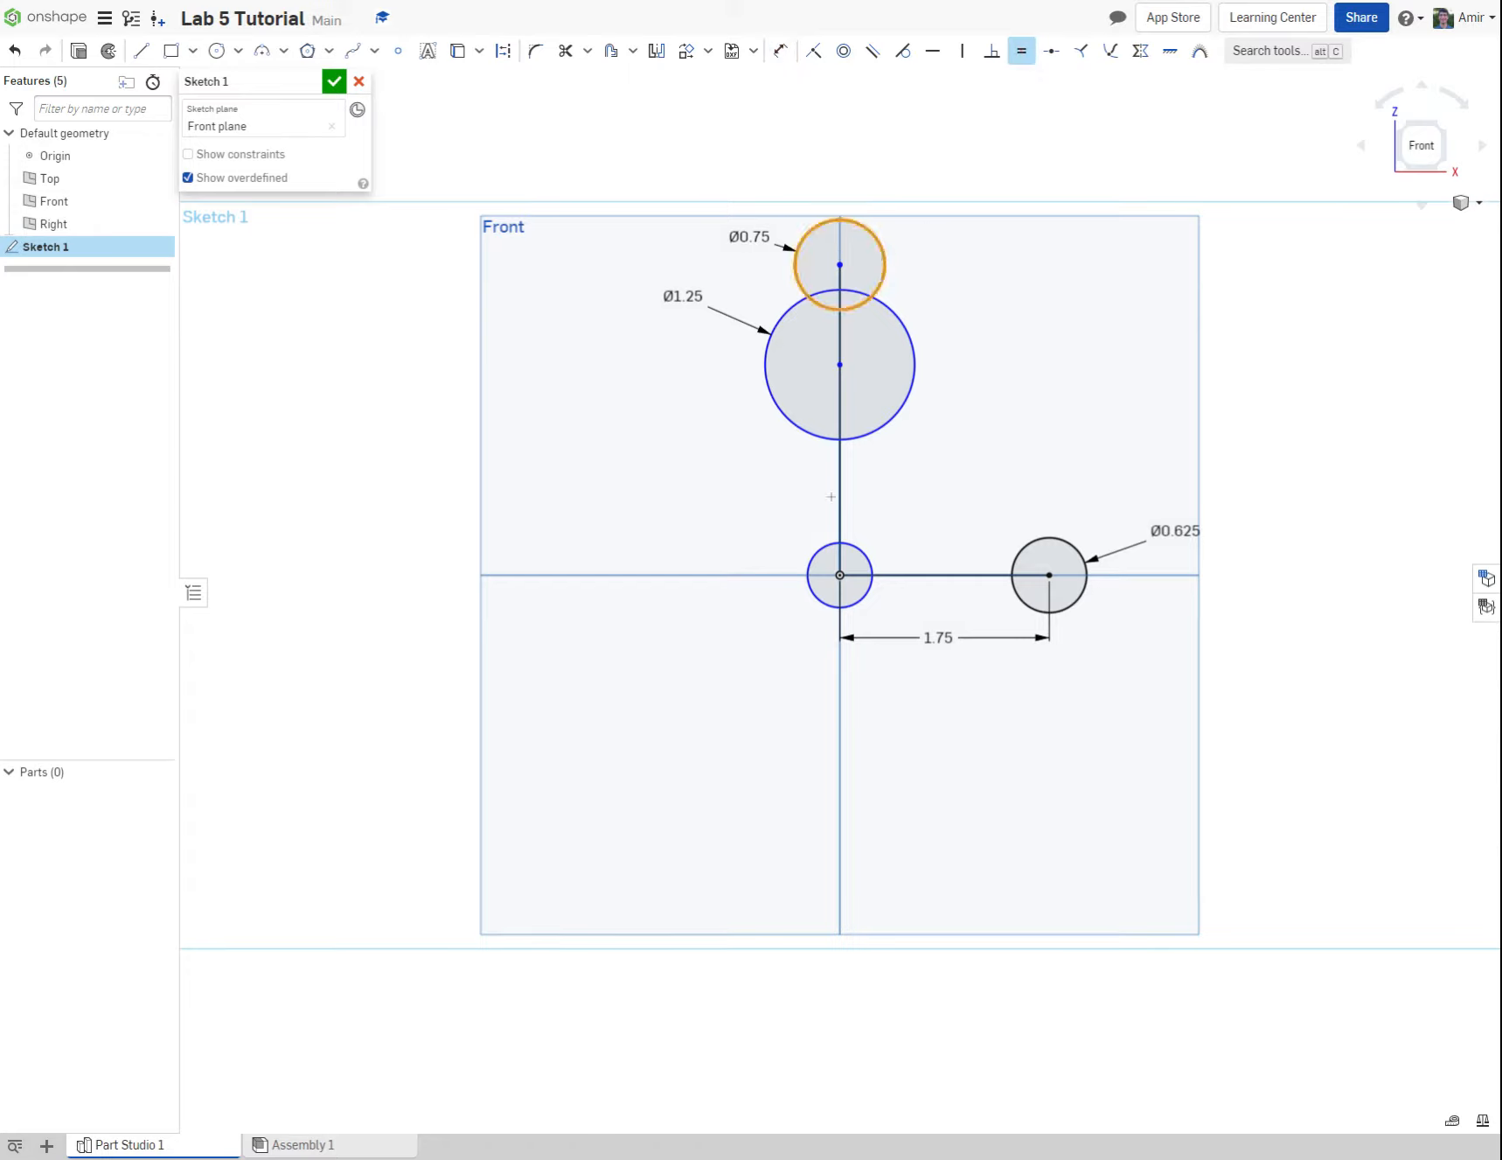
click(824, 547)
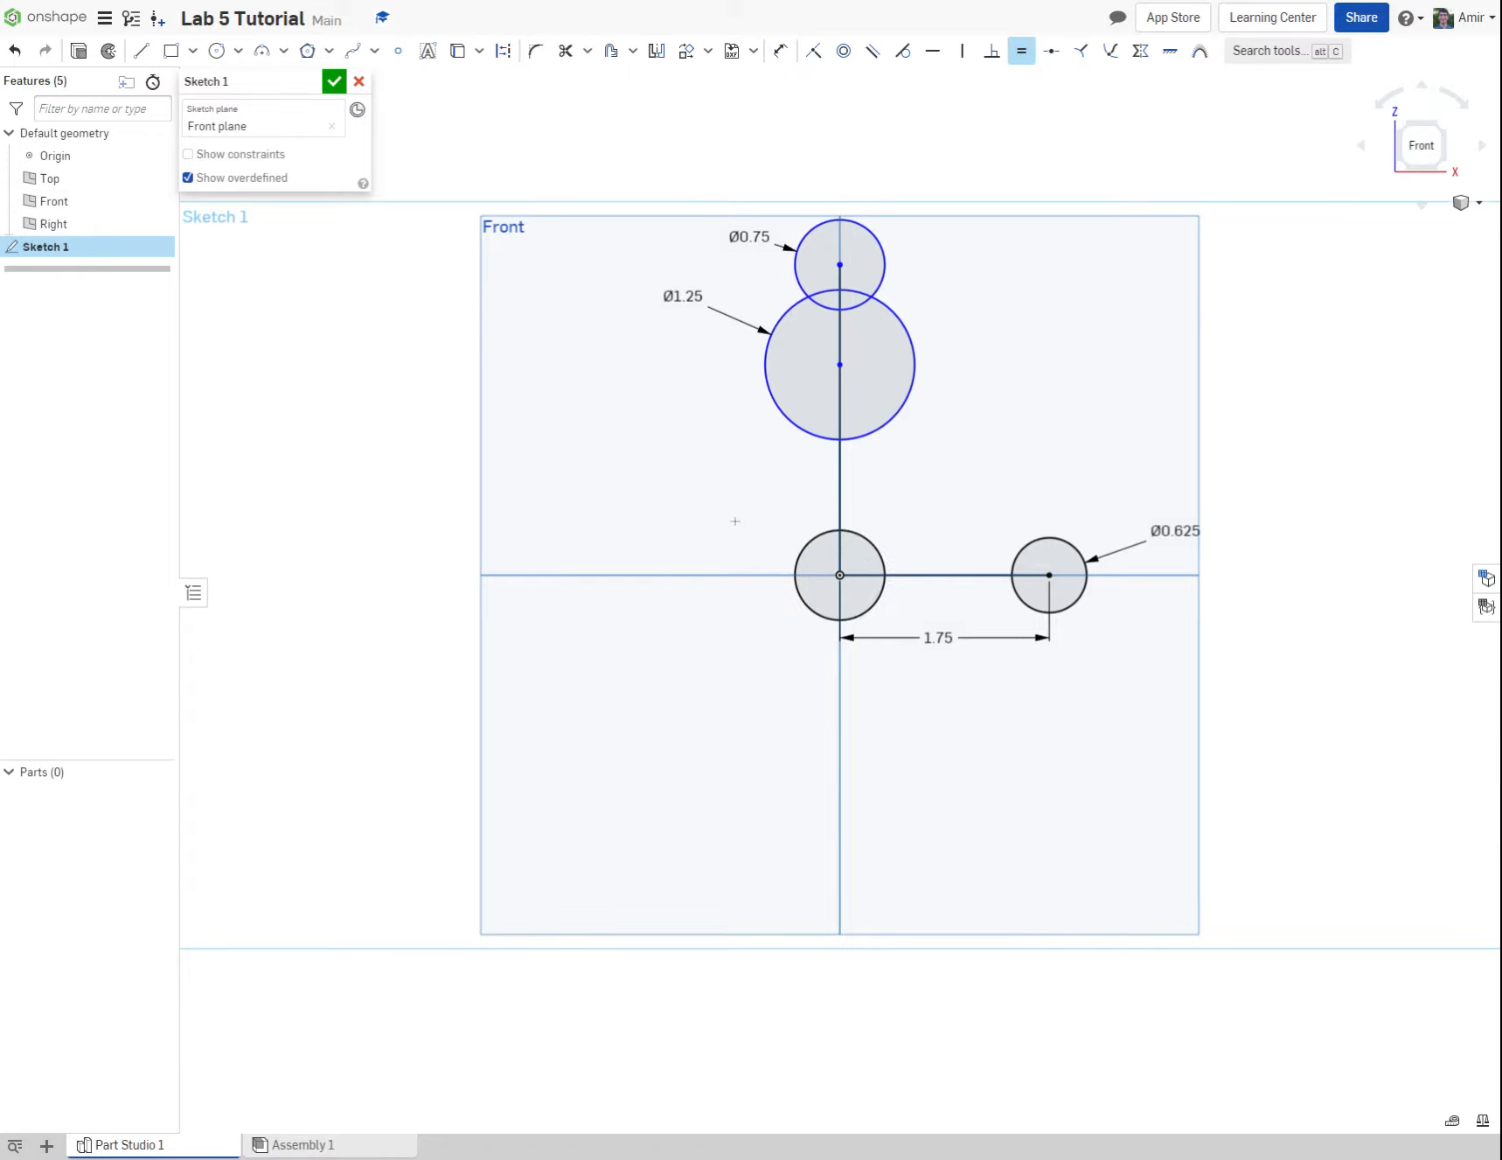
key(Escape)
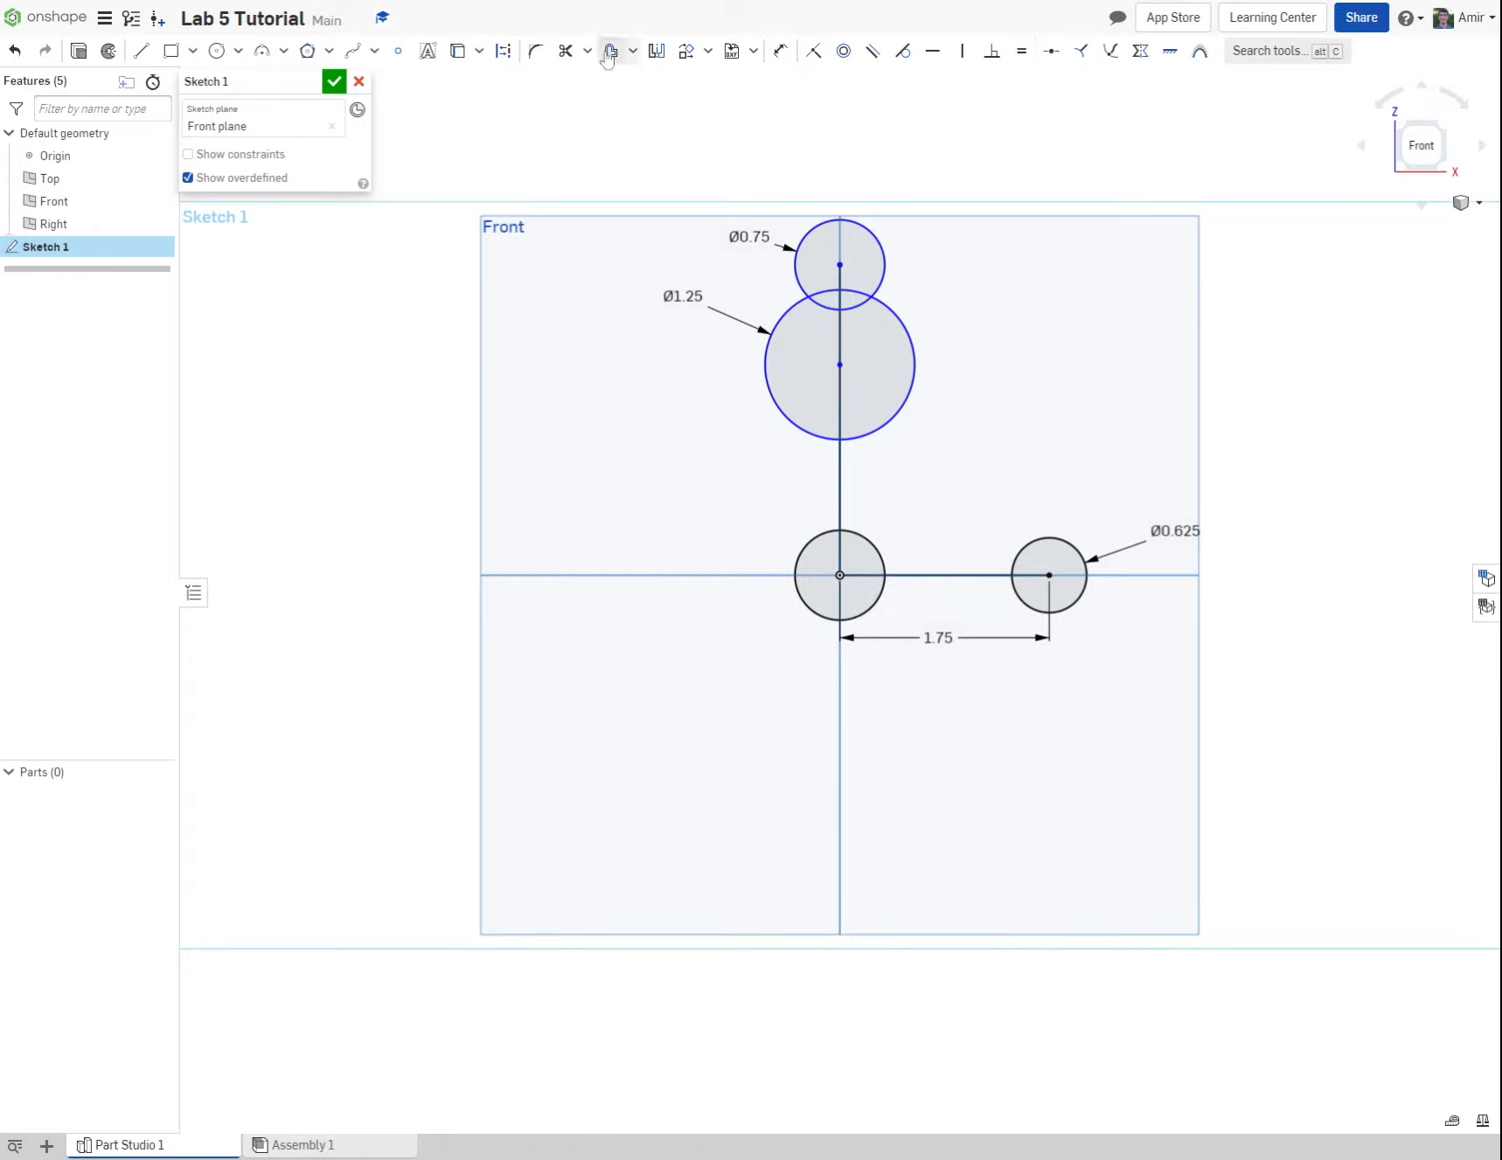
Step: Dimension the vertical distance from the origin to the 1.25 in circle's centre as 2.5 in
click(785, 51)
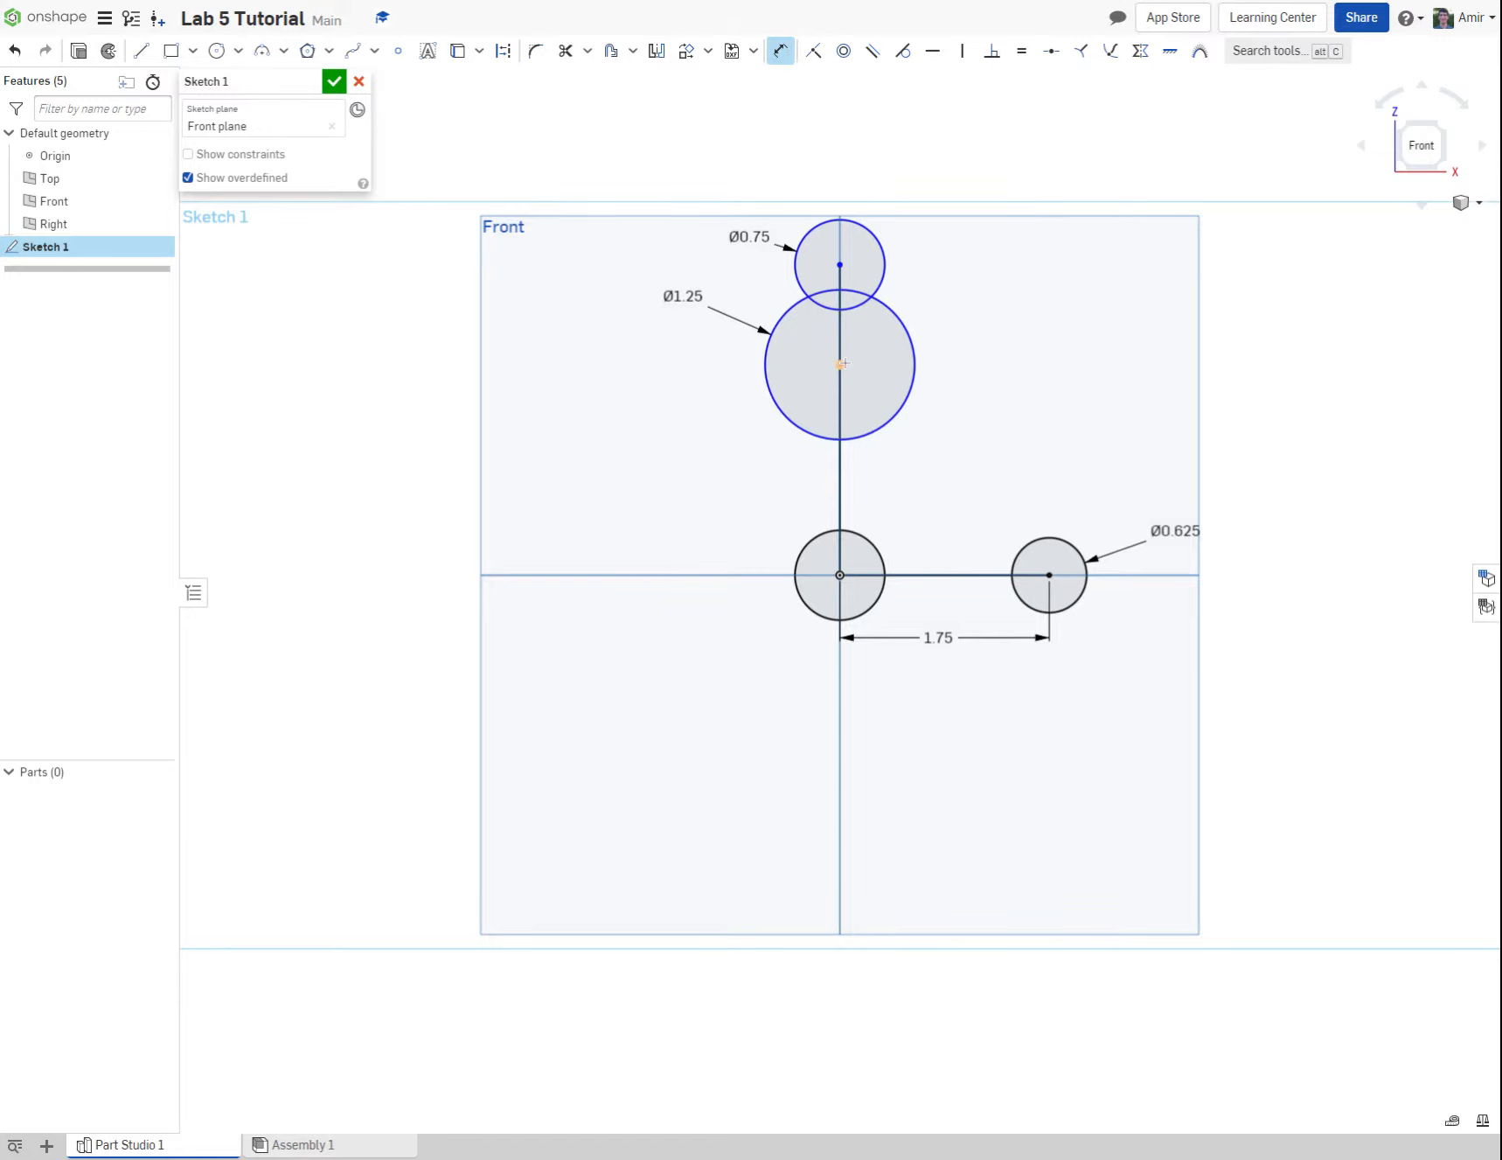
click(839, 560)
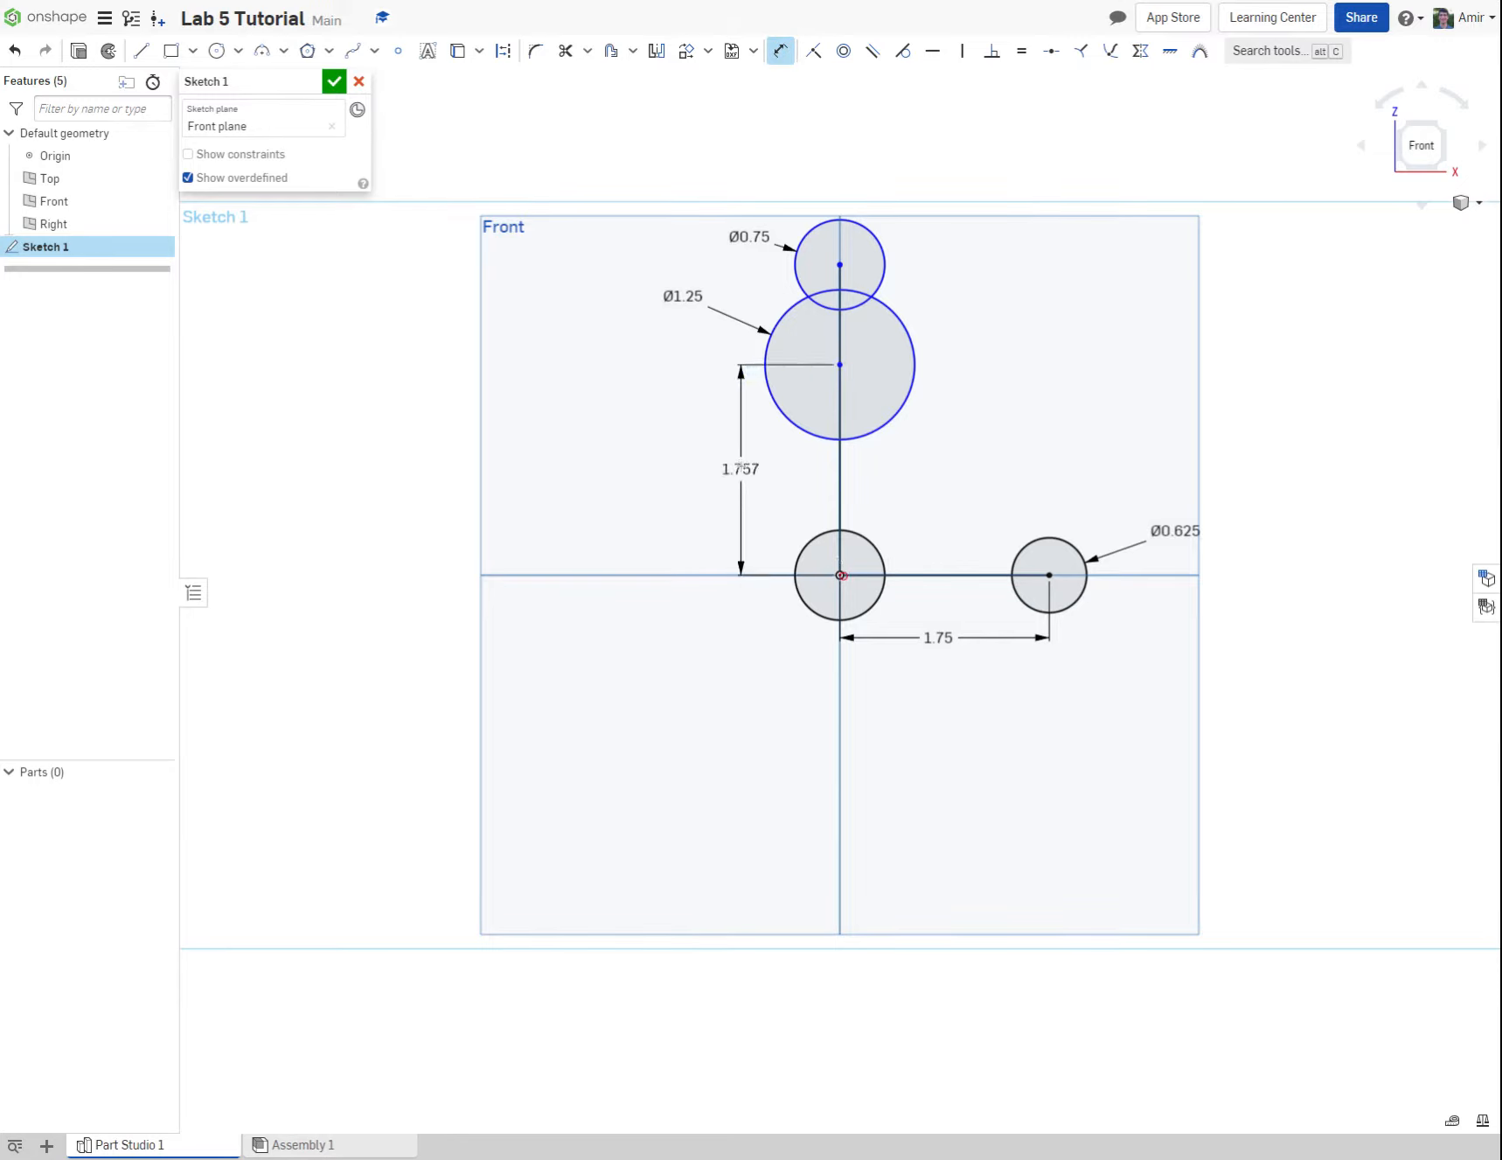
click(739, 468)
text(2.5)
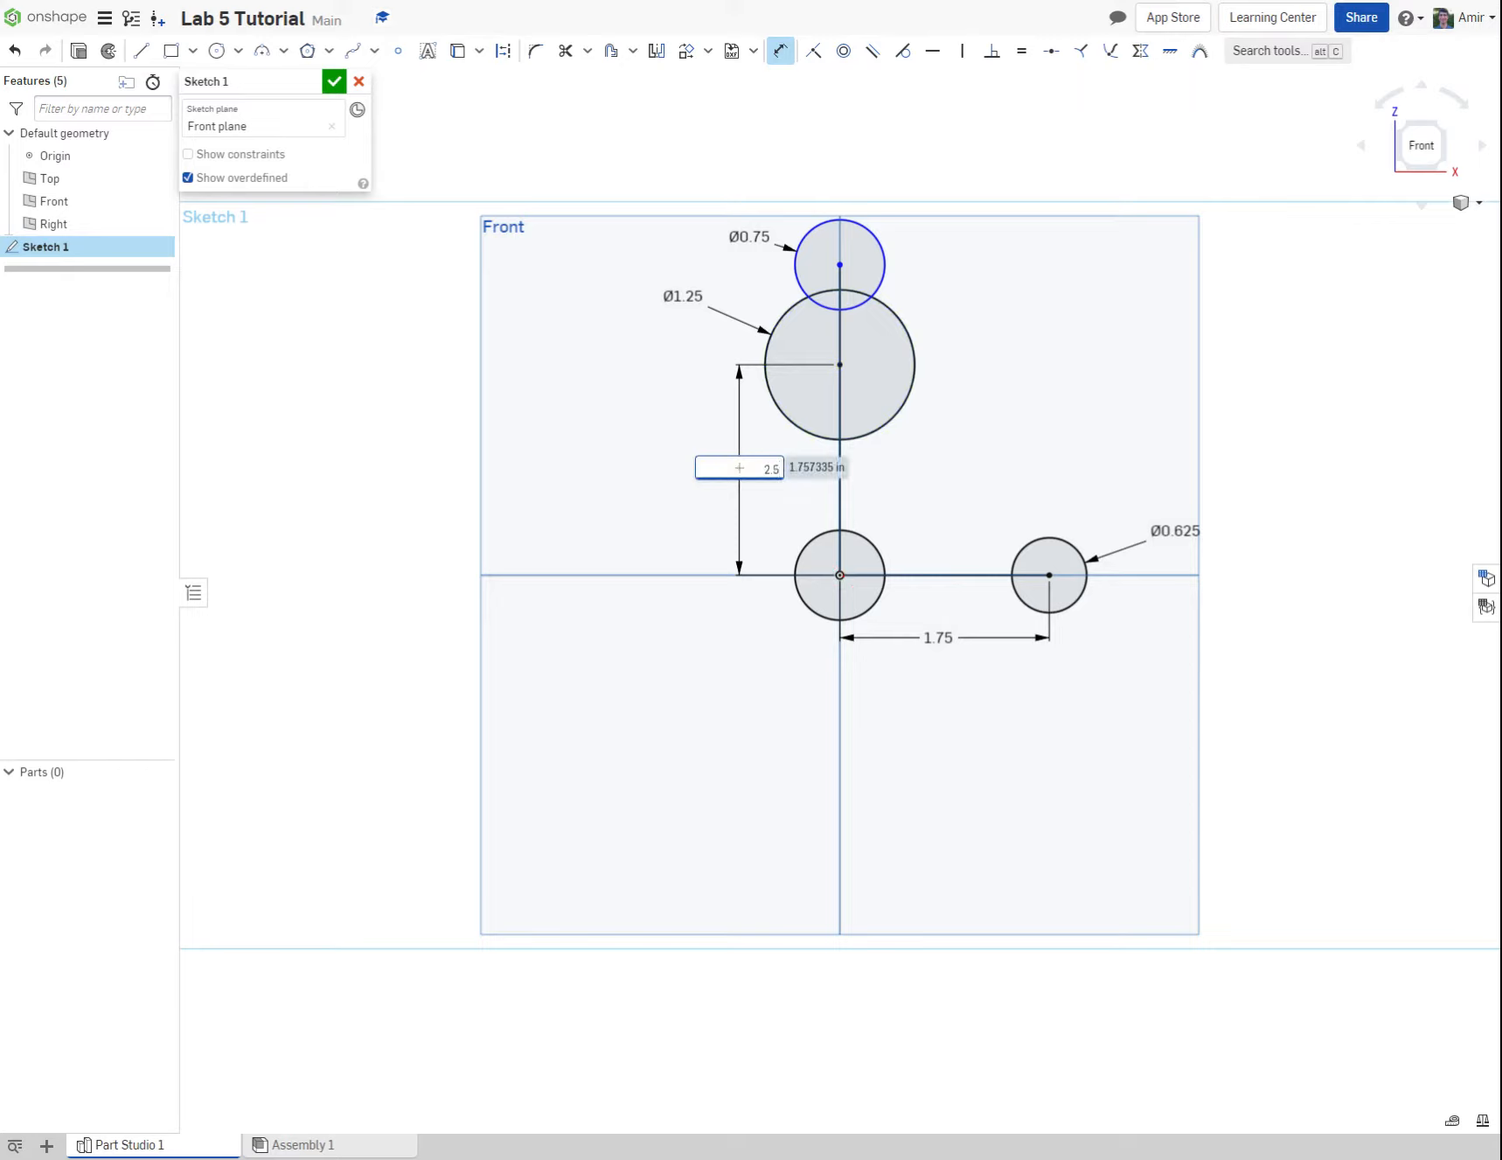
key(Return)
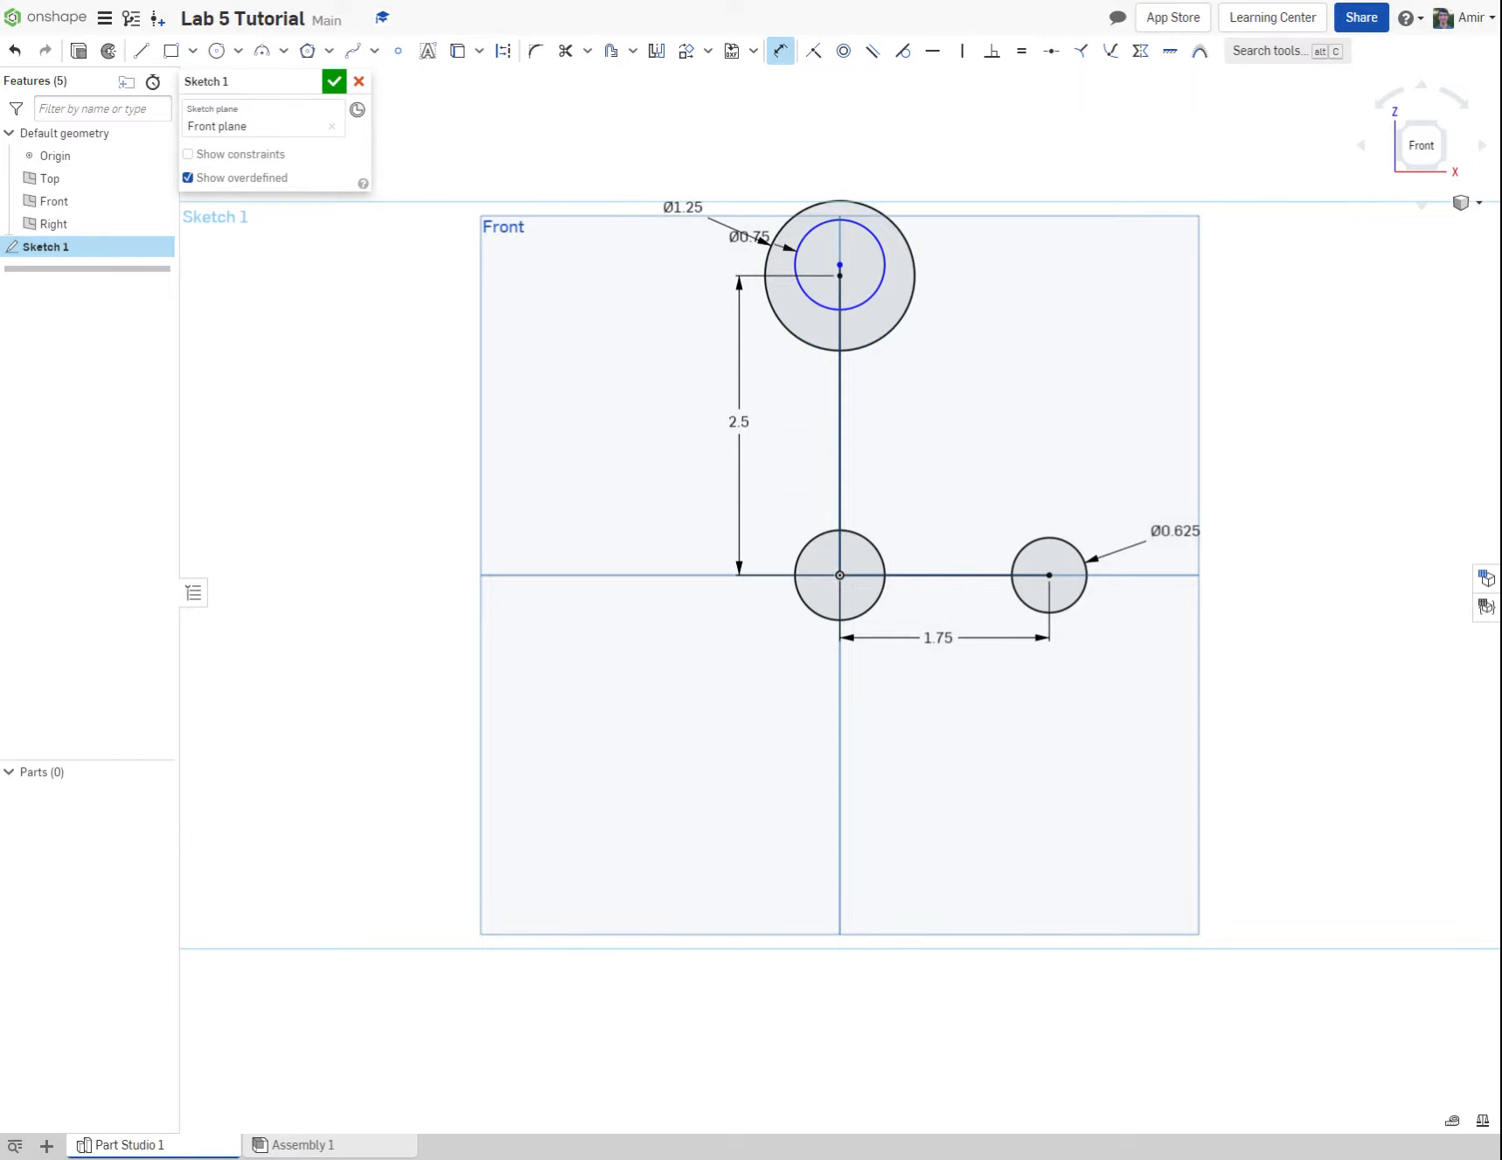
Step: Dimension the vertical line from the origin to the uppermost circle's centre as 4.5 in
click(839, 422)
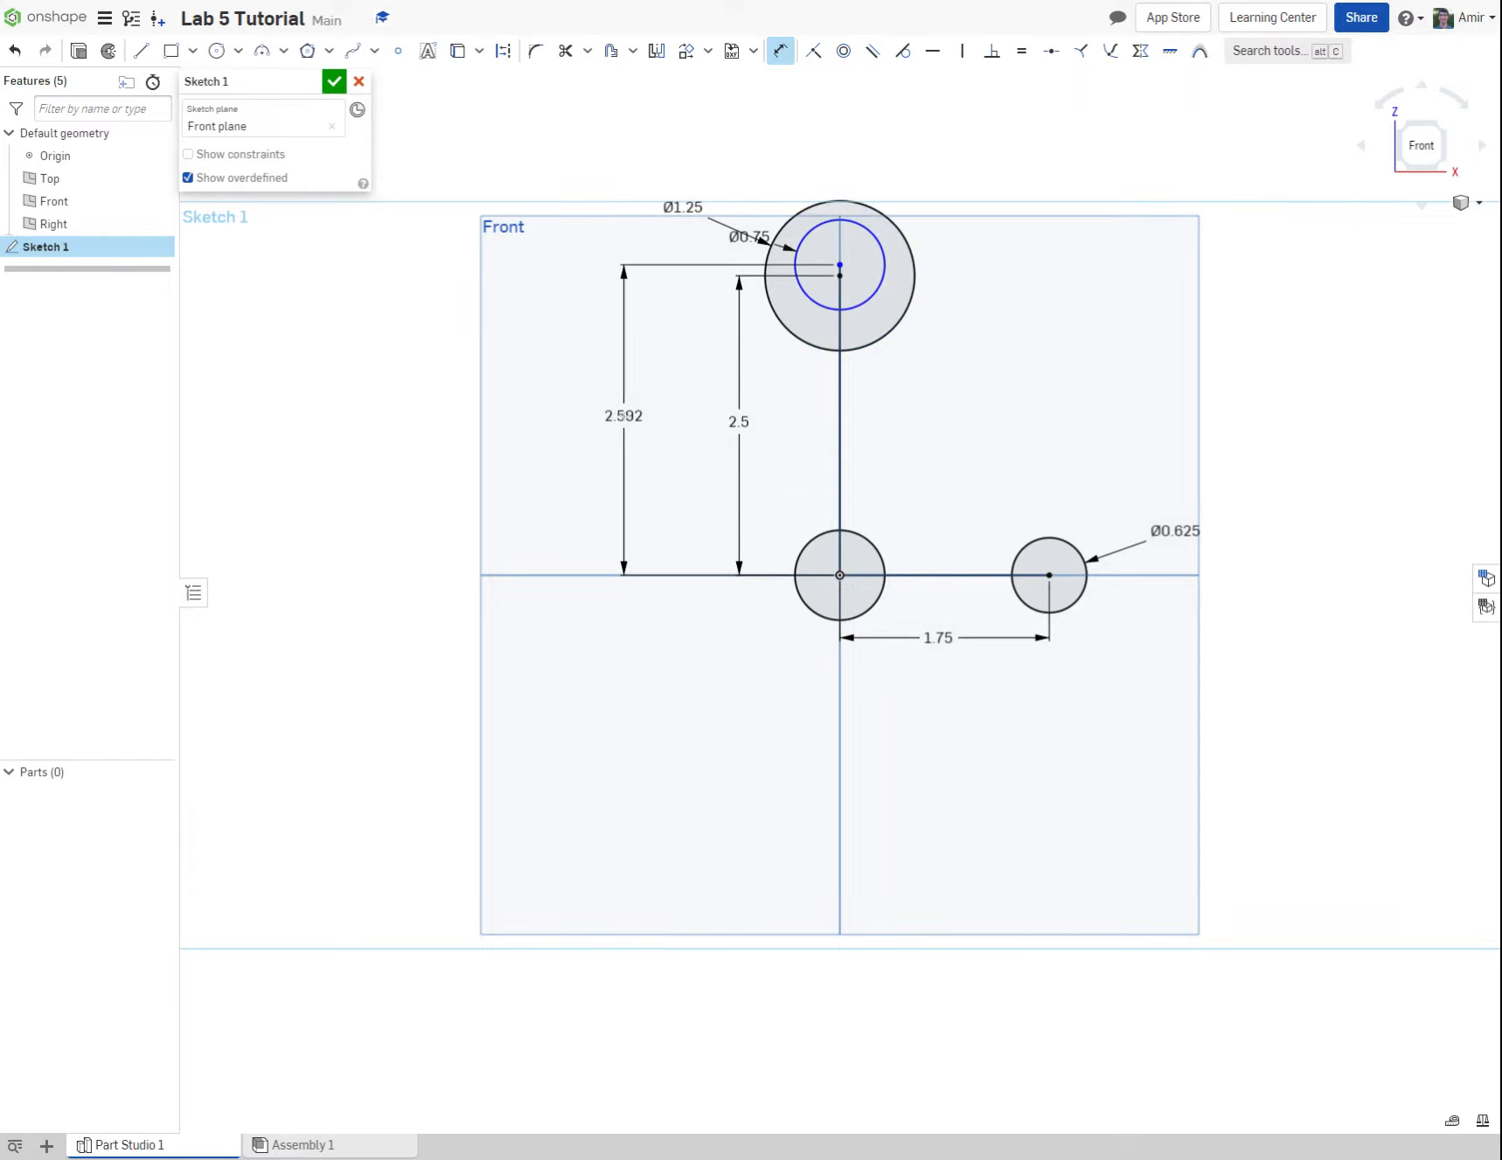
click(624, 415)
text(4.5)
key(Return)
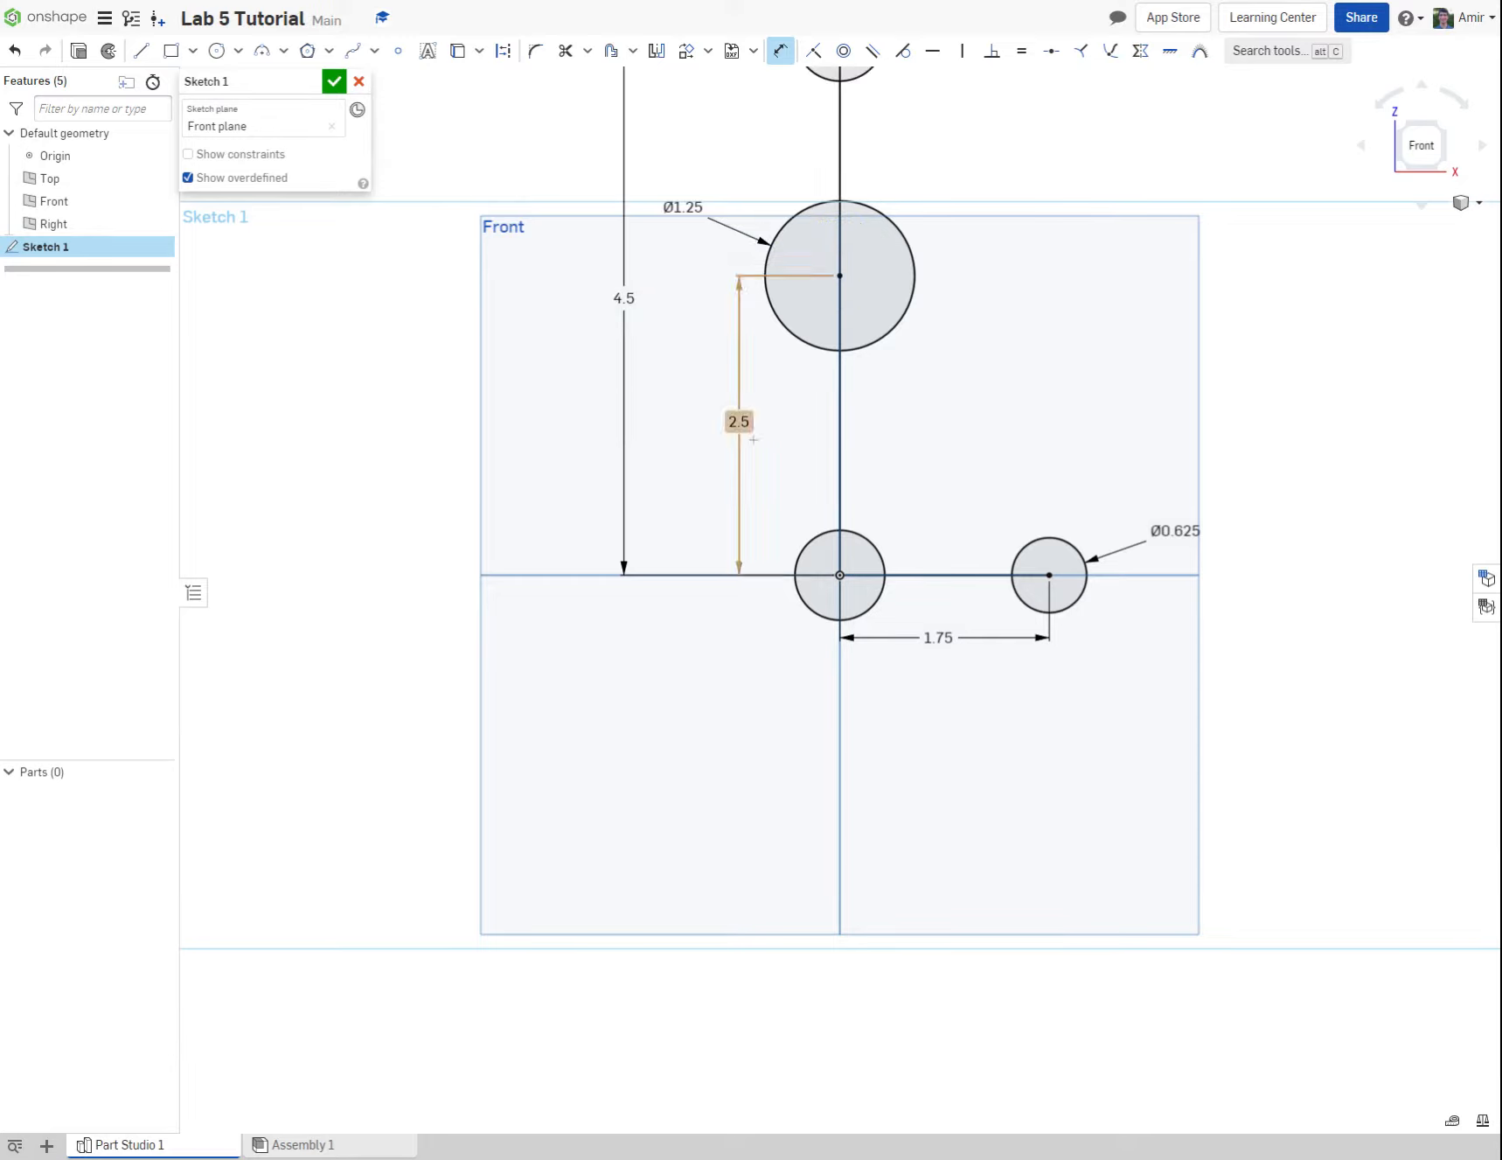
Step: Draw a line about 1.39 in long joining the left sides of the uppermost circle and the 1.25 in circle
click(1431, 150)
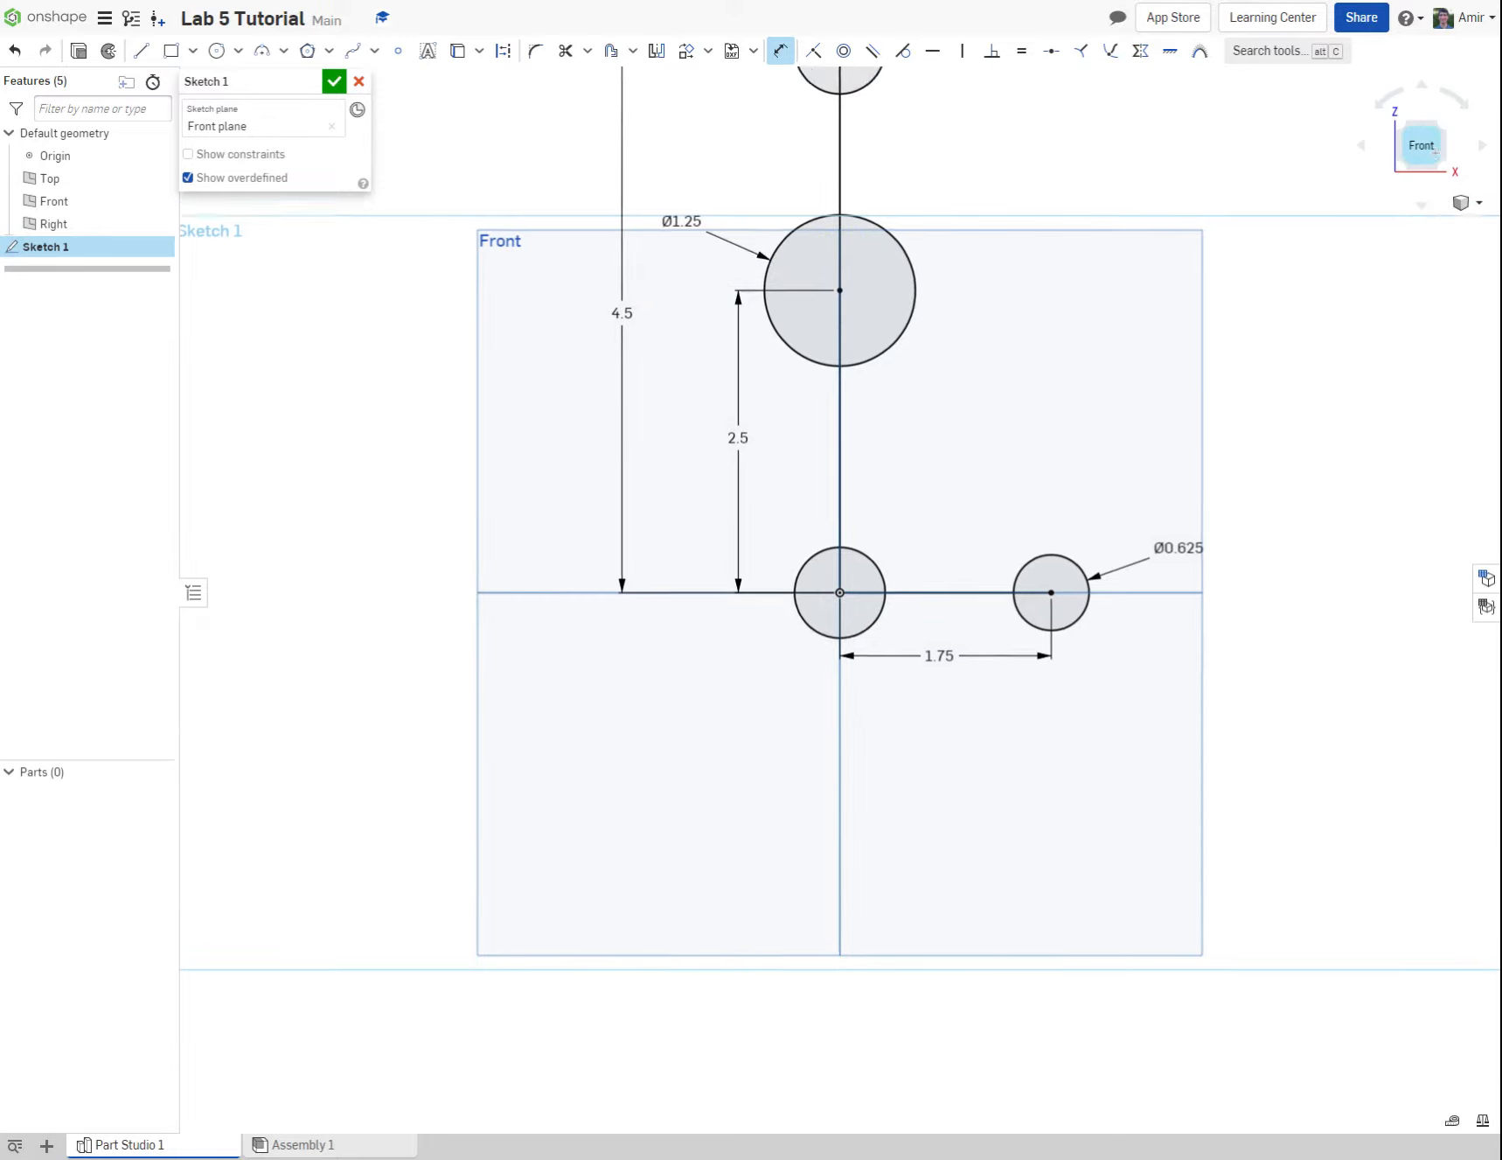
middle_drag(974, 335, 956, 473)
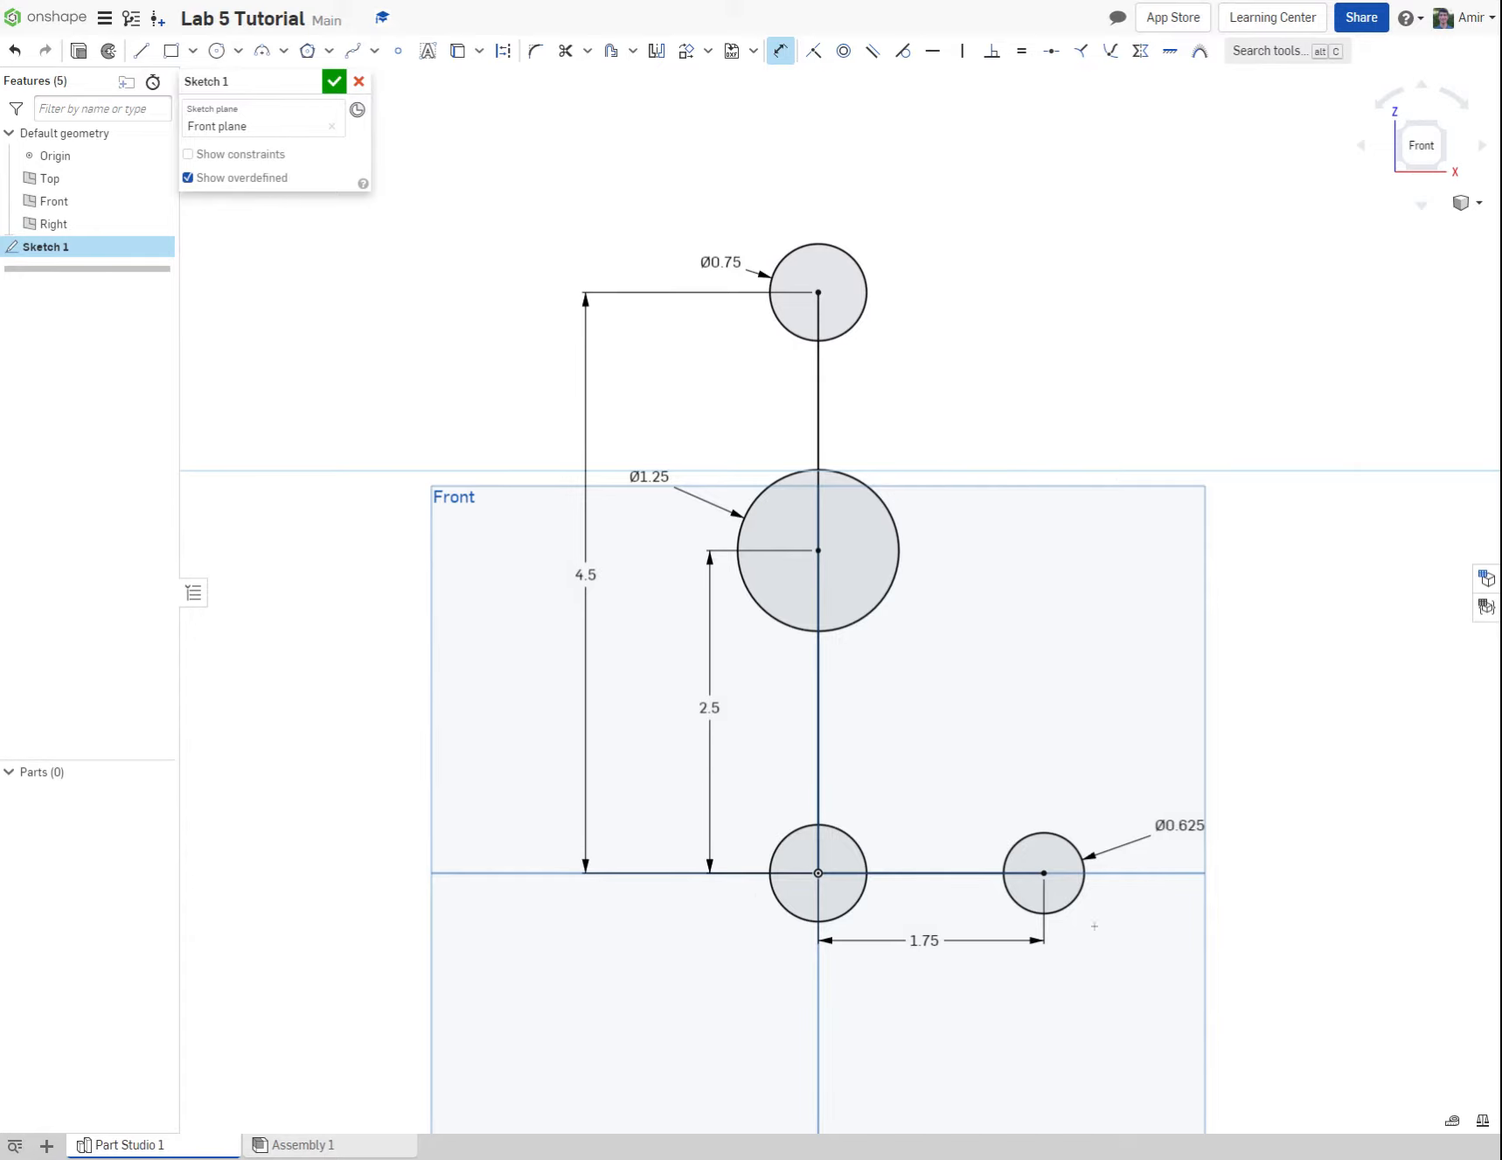
click(141, 49)
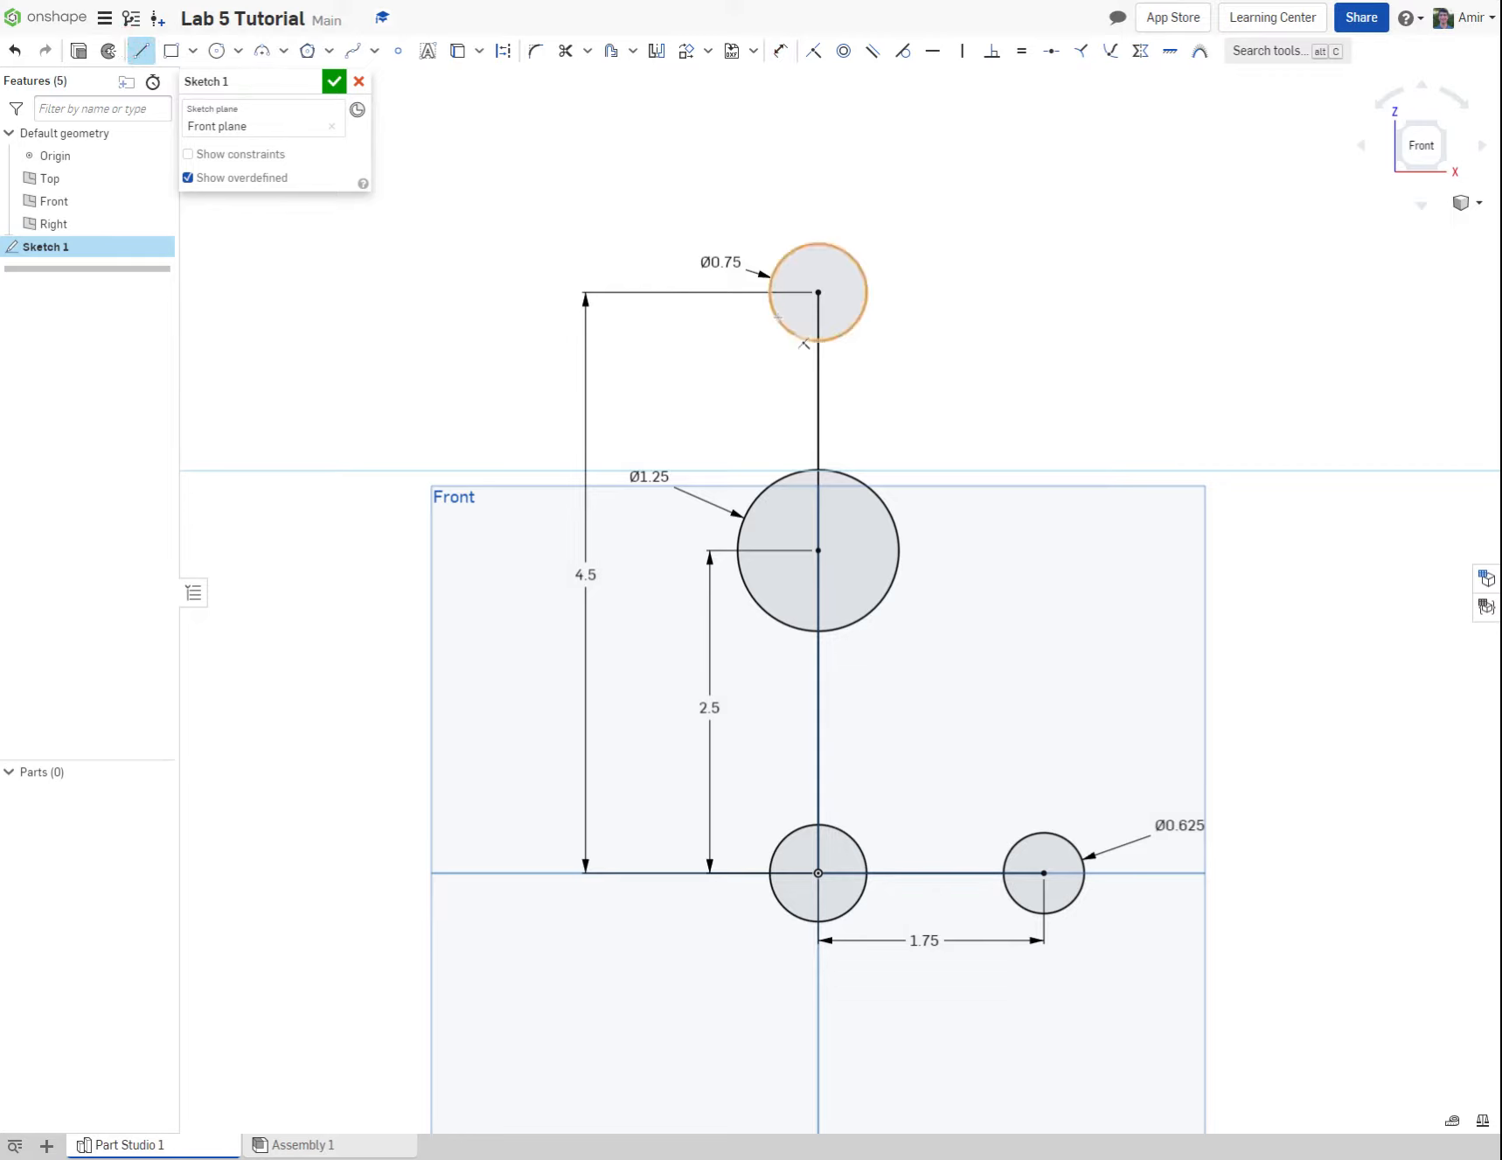
click(780, 322)
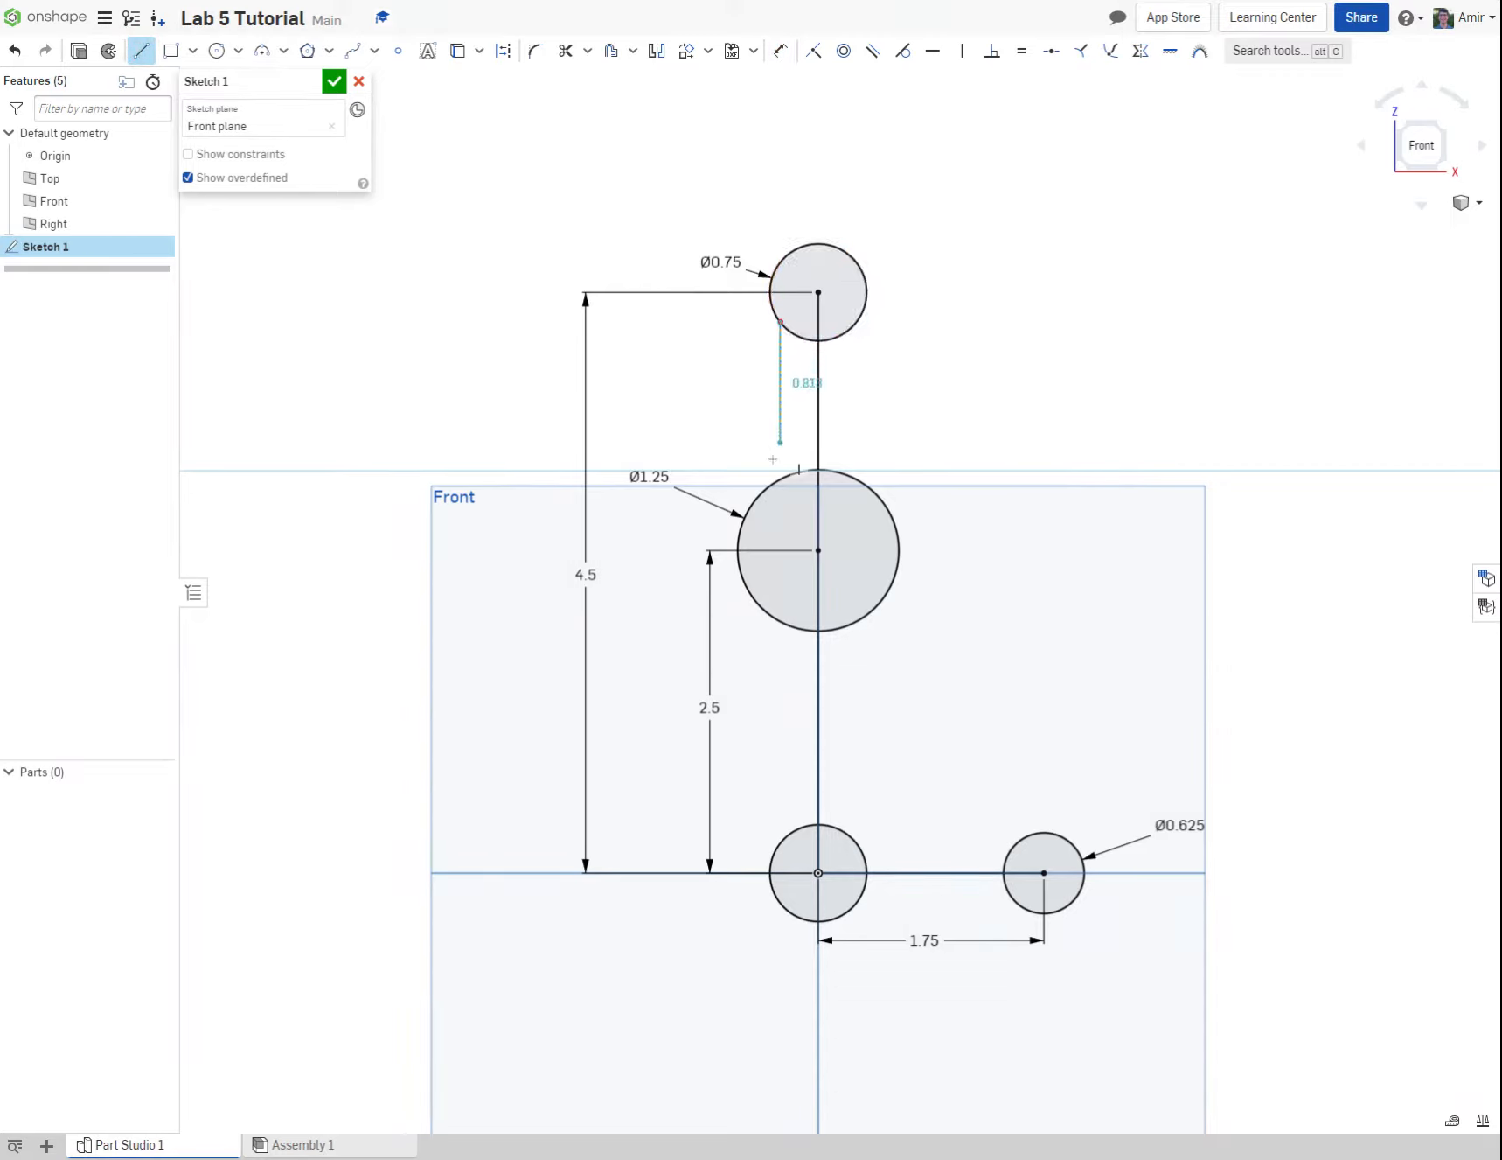
click(756, 498)
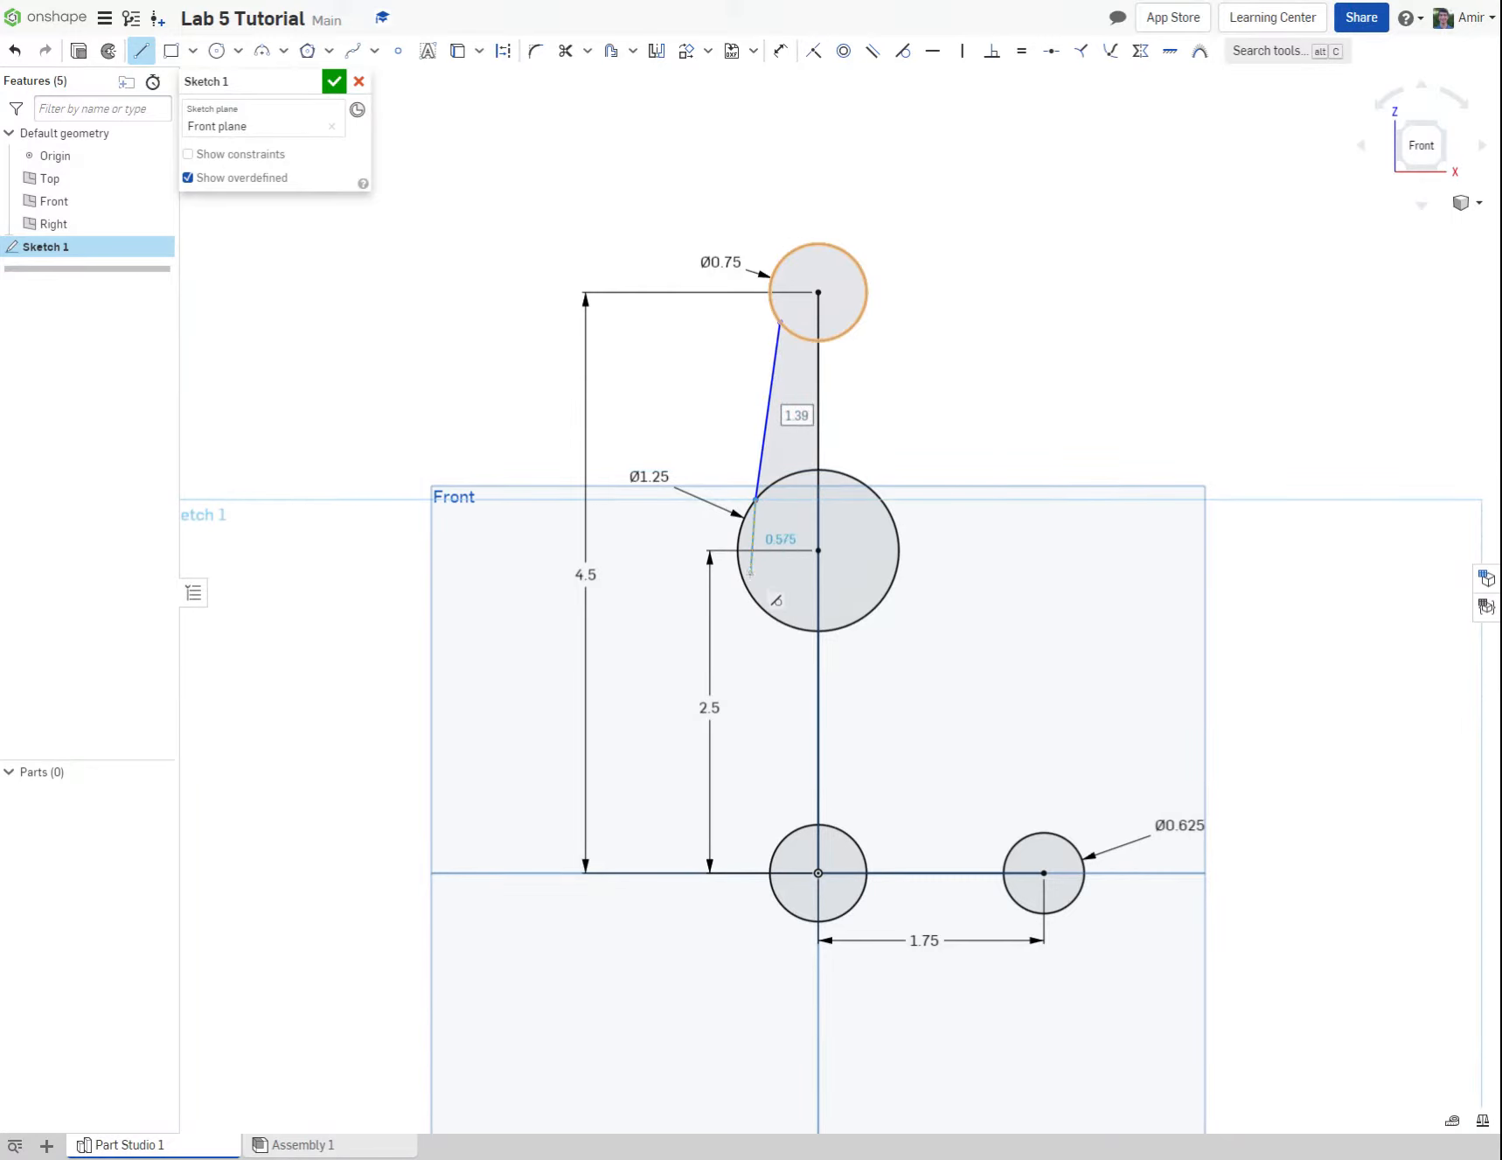
right_click(752, 576)
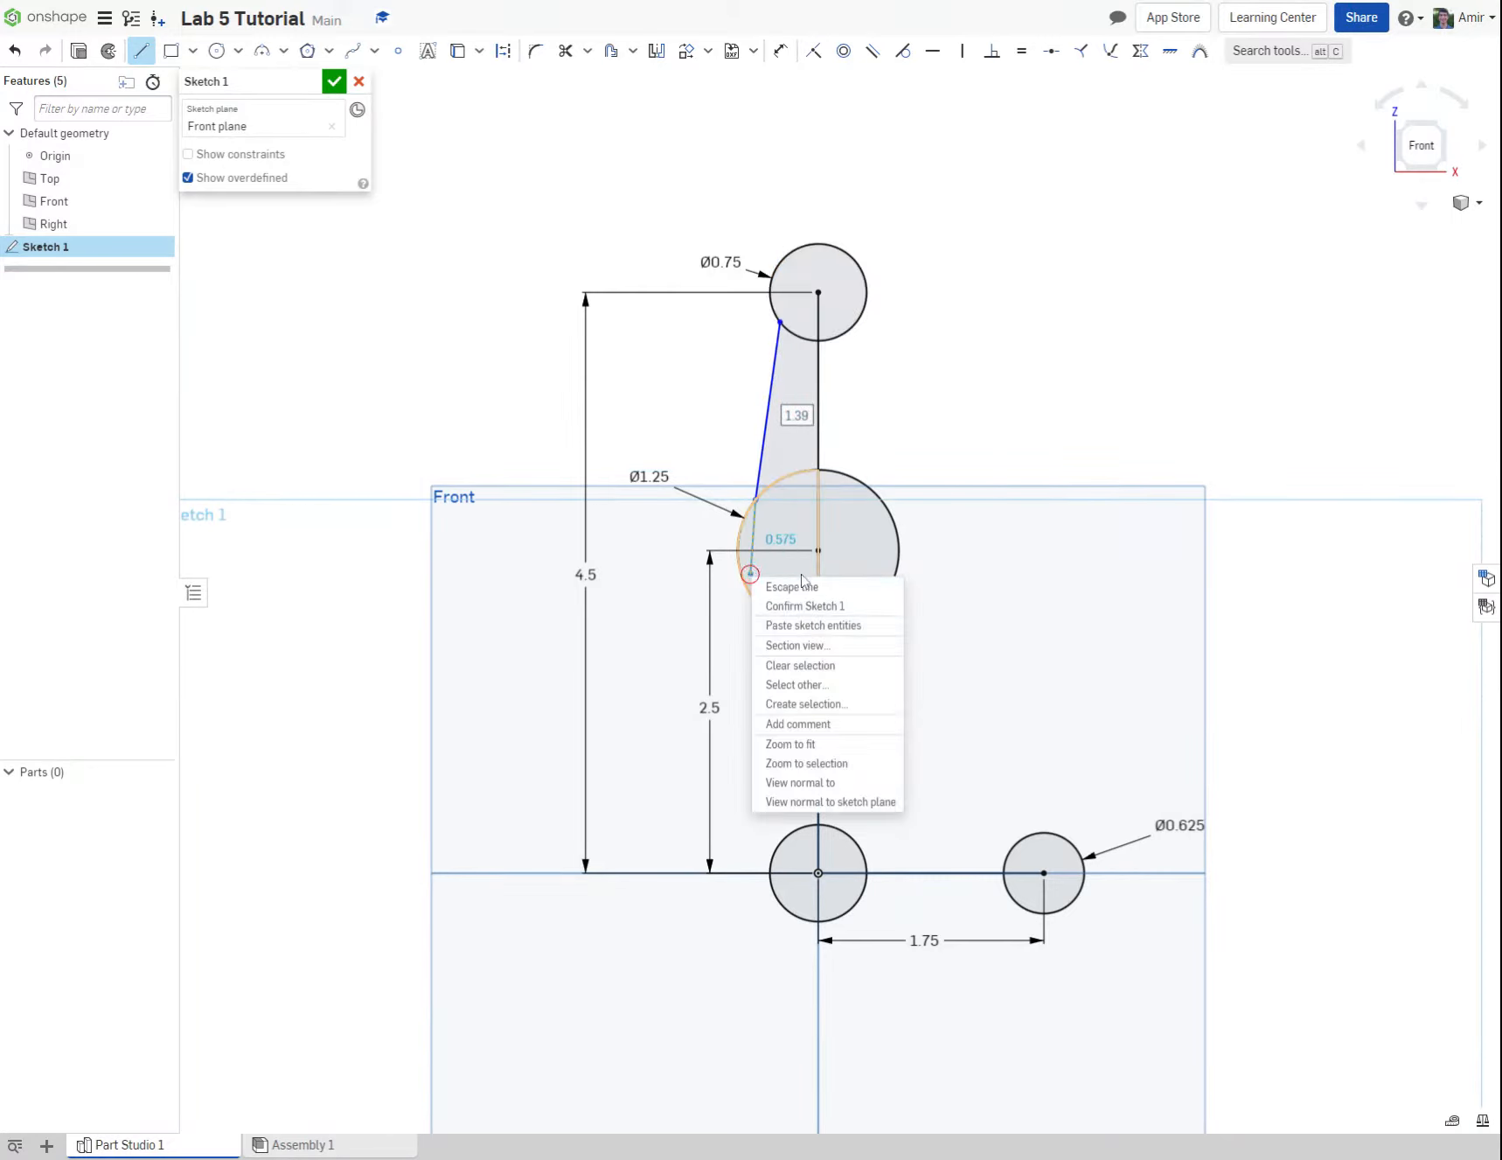
Step: Draw two separate lines joining the 1.25 in circle to the origin circle, one on each side of the vertical line
click(142, 51)
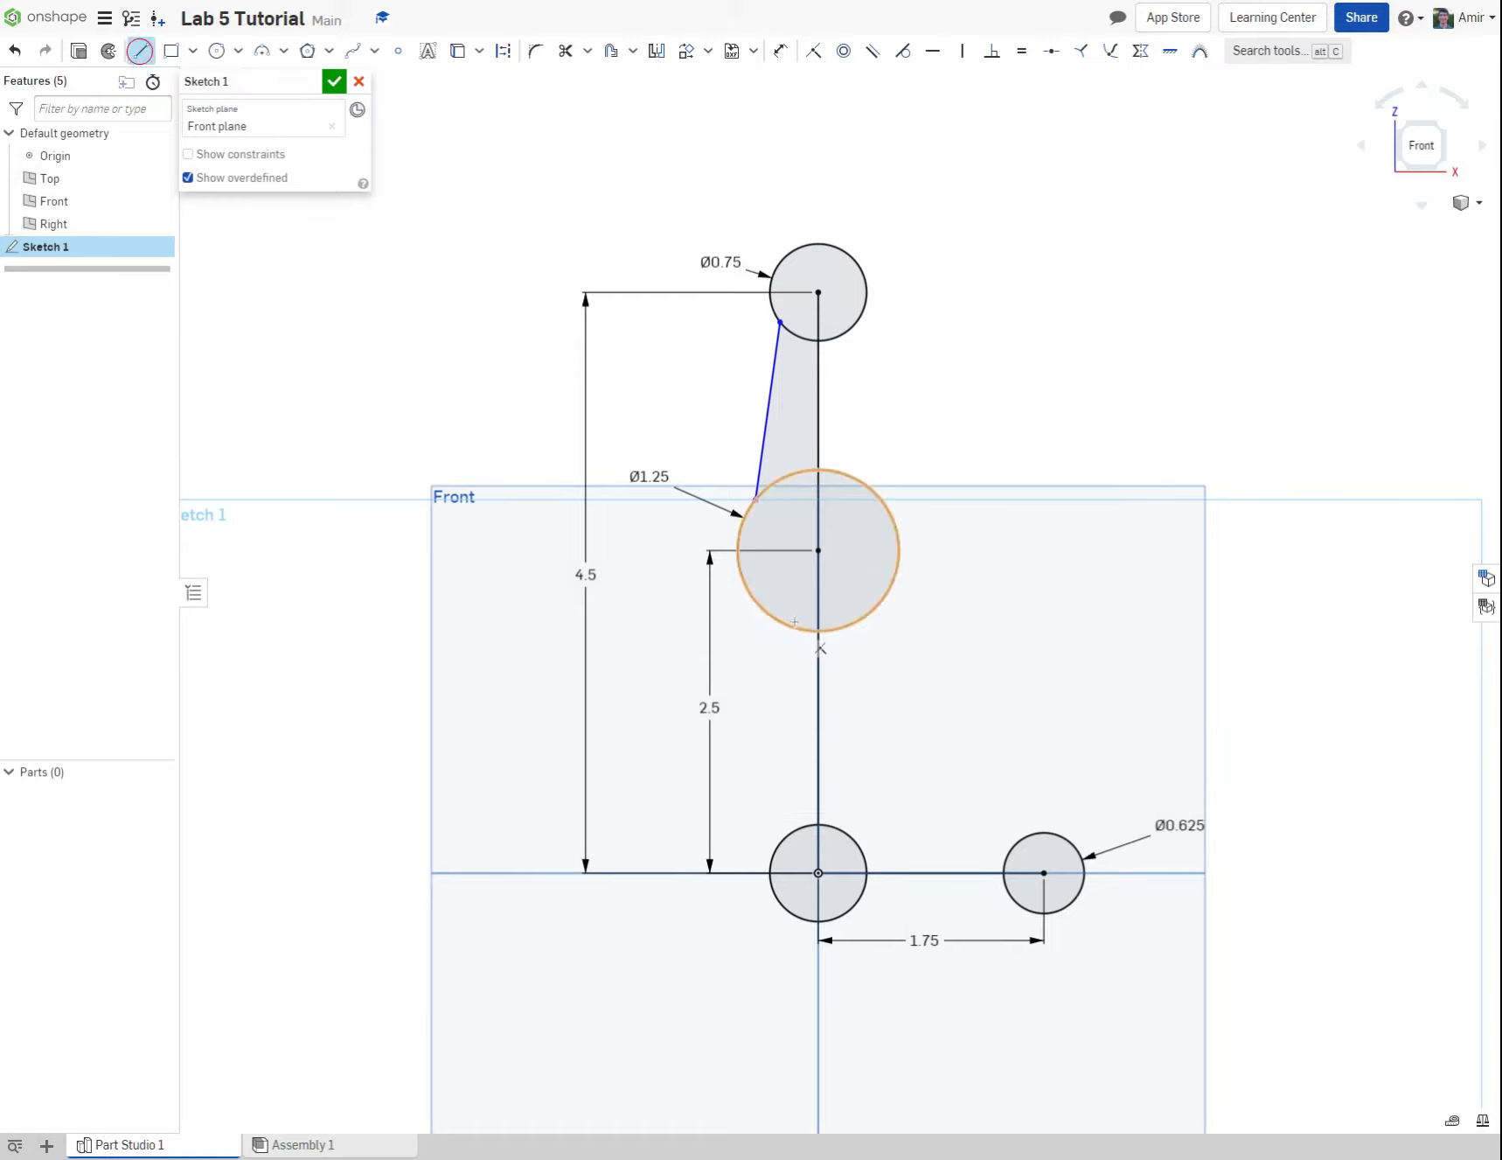
click(777, 618)
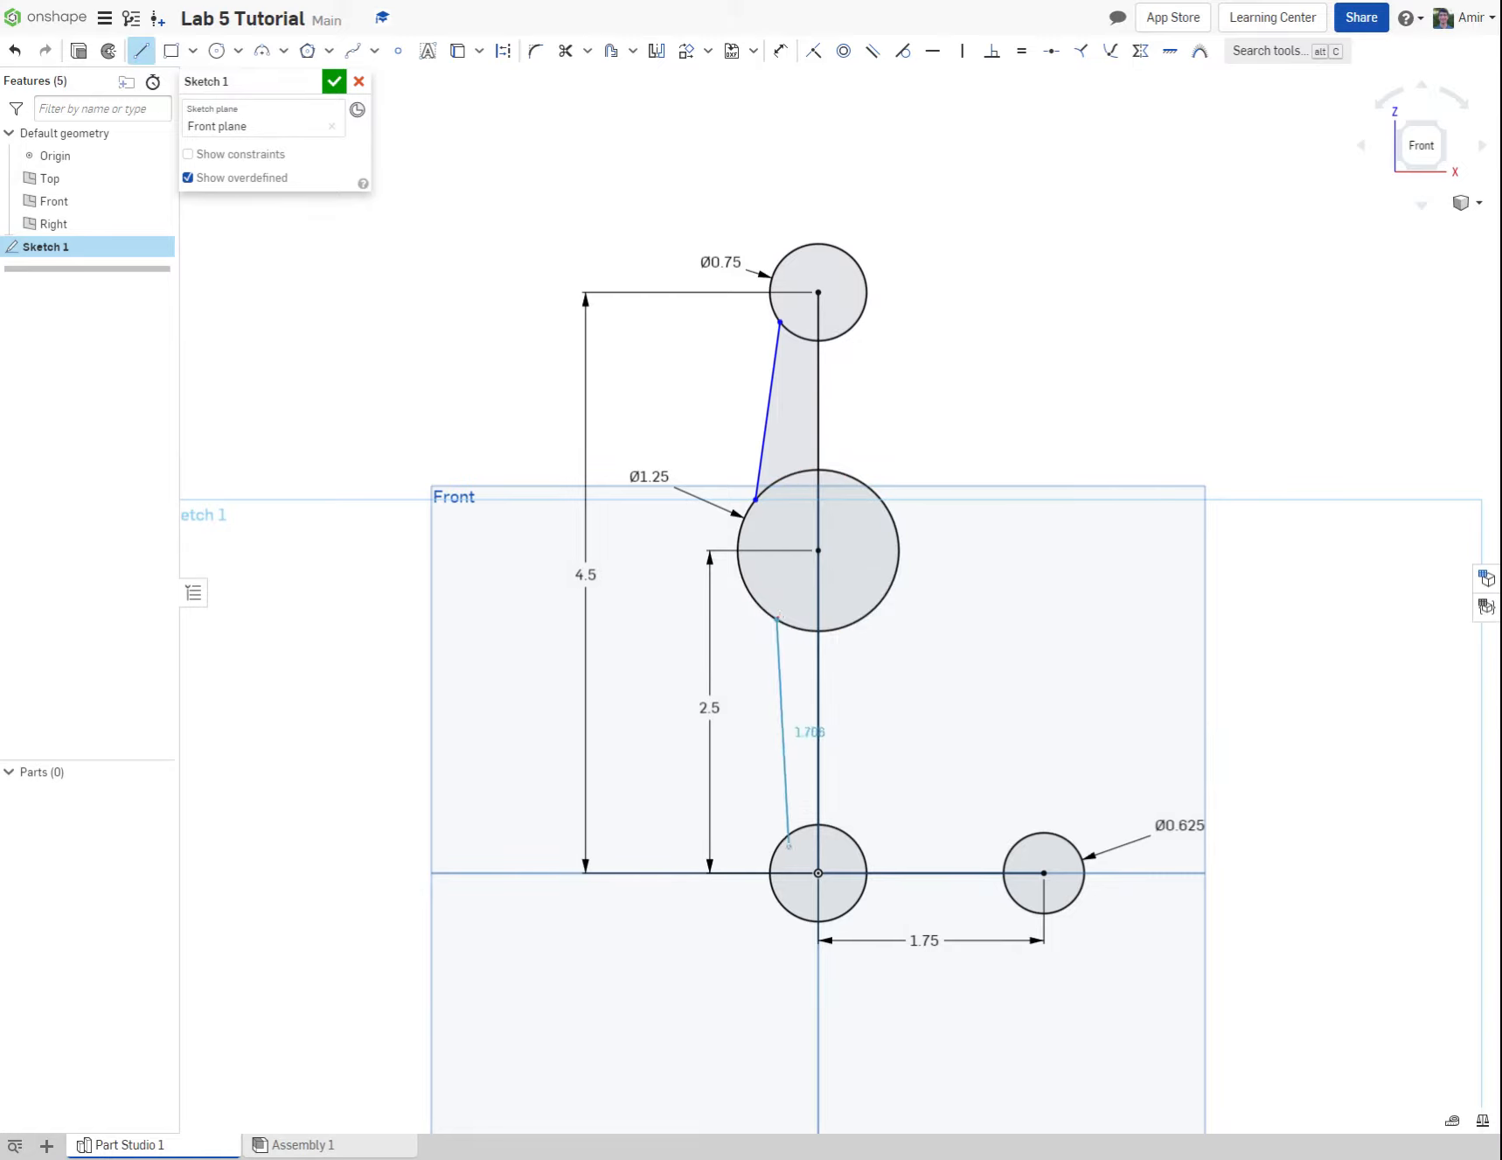
click(790, 834)
key(Escape)
click(143, 54)
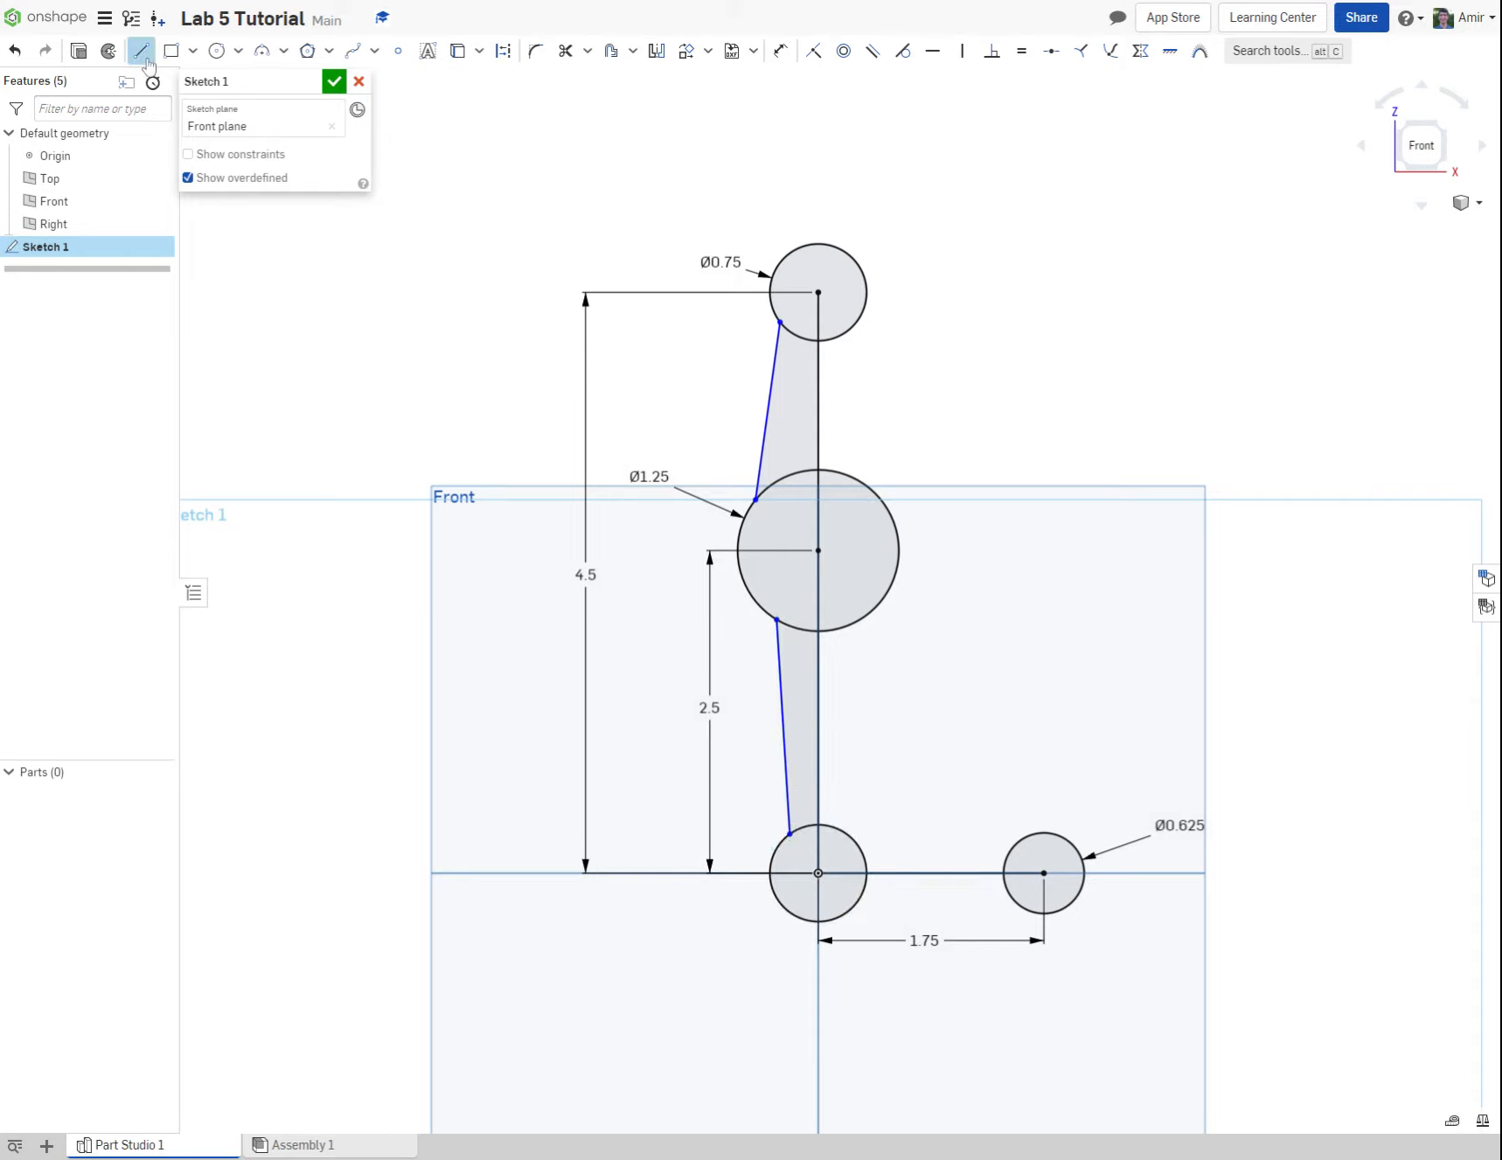
click(866, 615)
click(841, 830)
key(Escape)
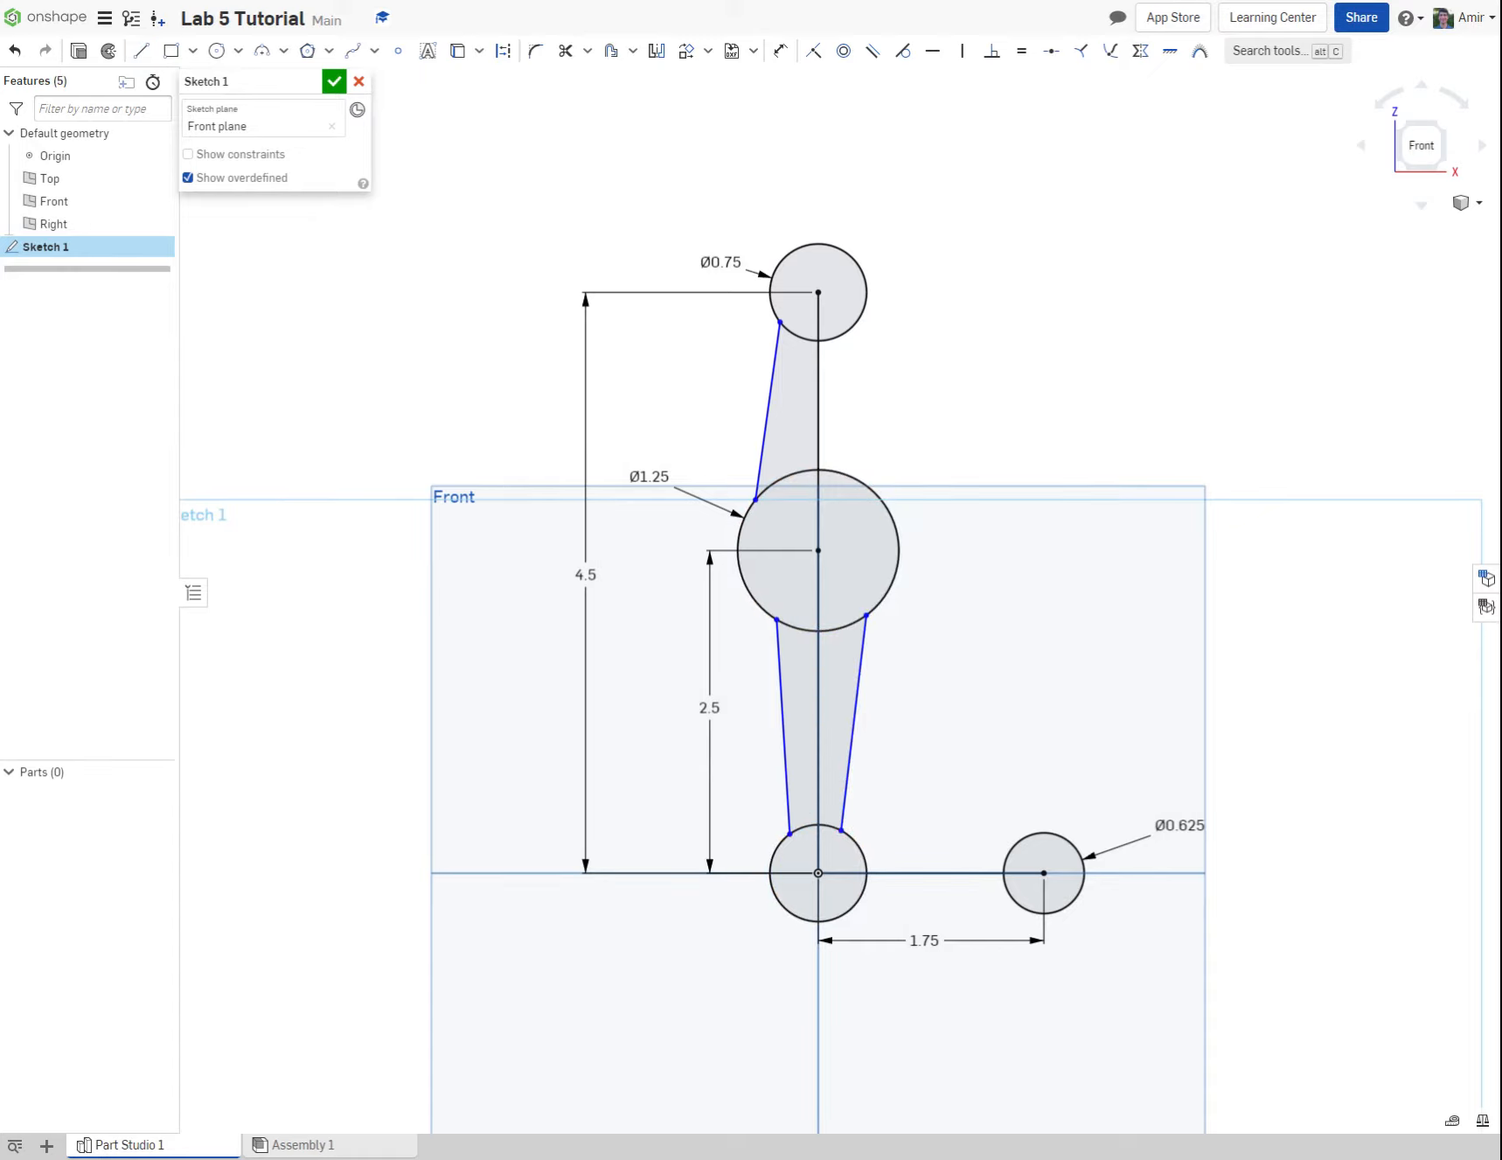
Step: Draw two lines joining the origin circle to the 0.625 in circle, one above and one below the horizontal line
click(143, 54)
click(863, 852)
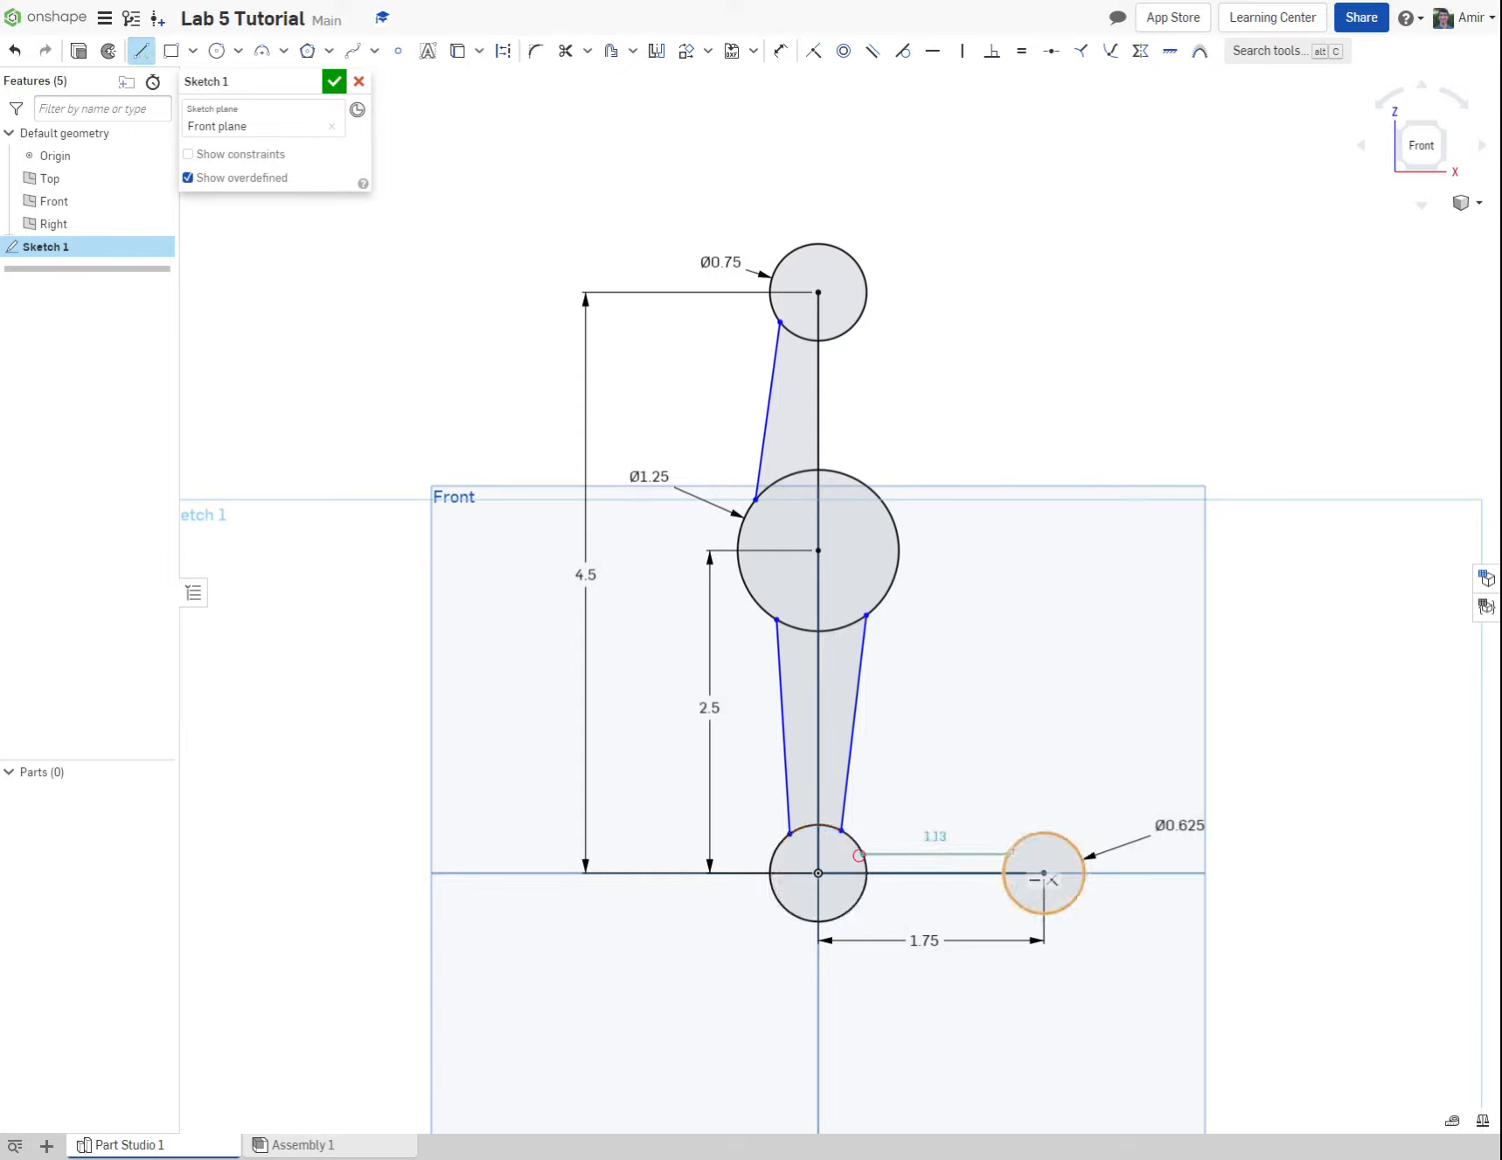
click(1013, 847)
key(Escape)
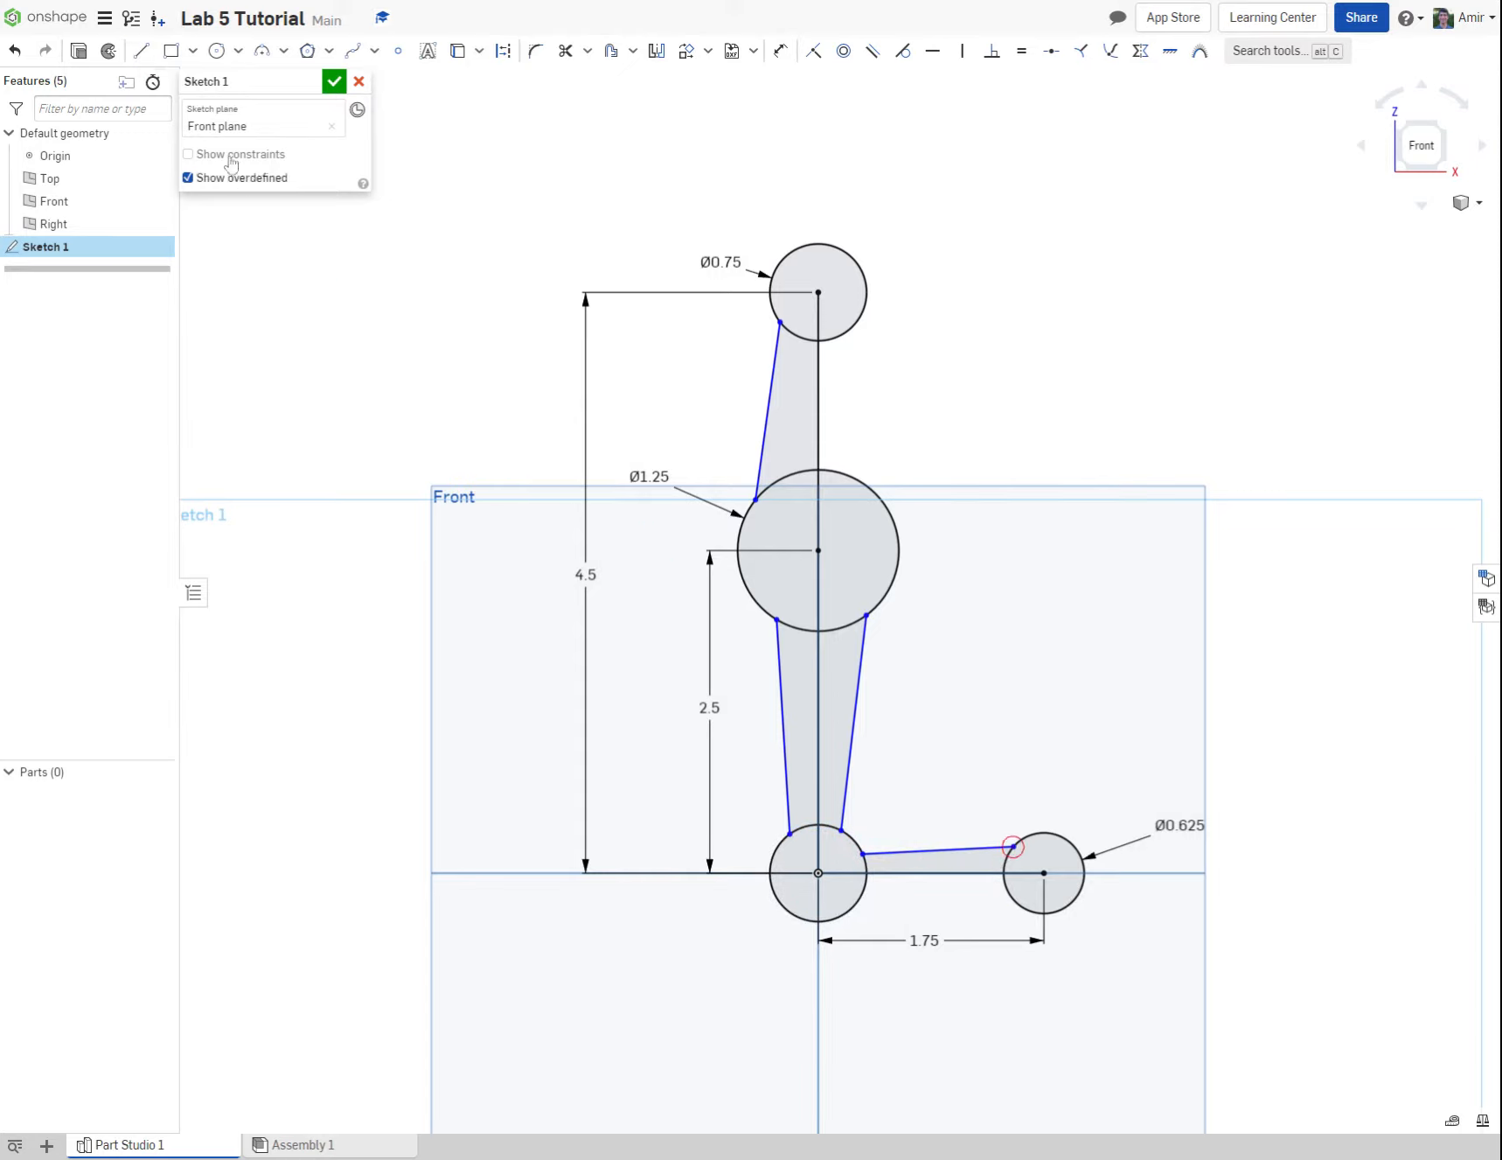
click(141, 51)
click(859, 899)
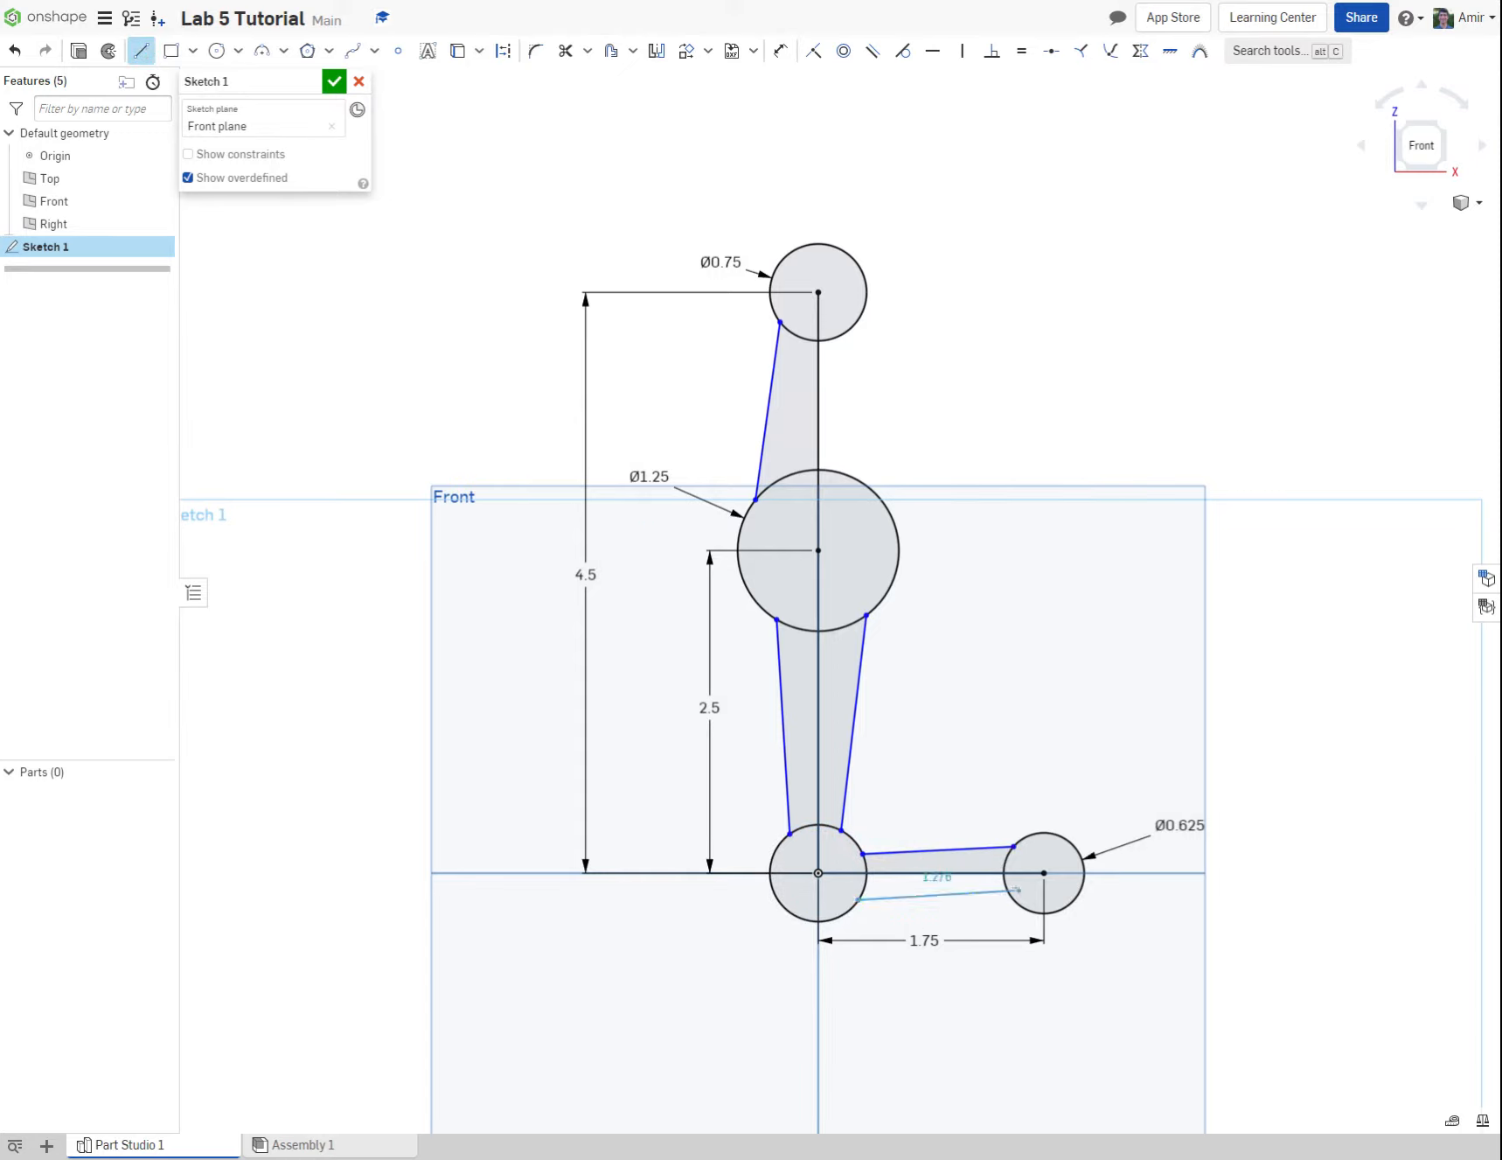
click(1030, 910)
key(Escape)
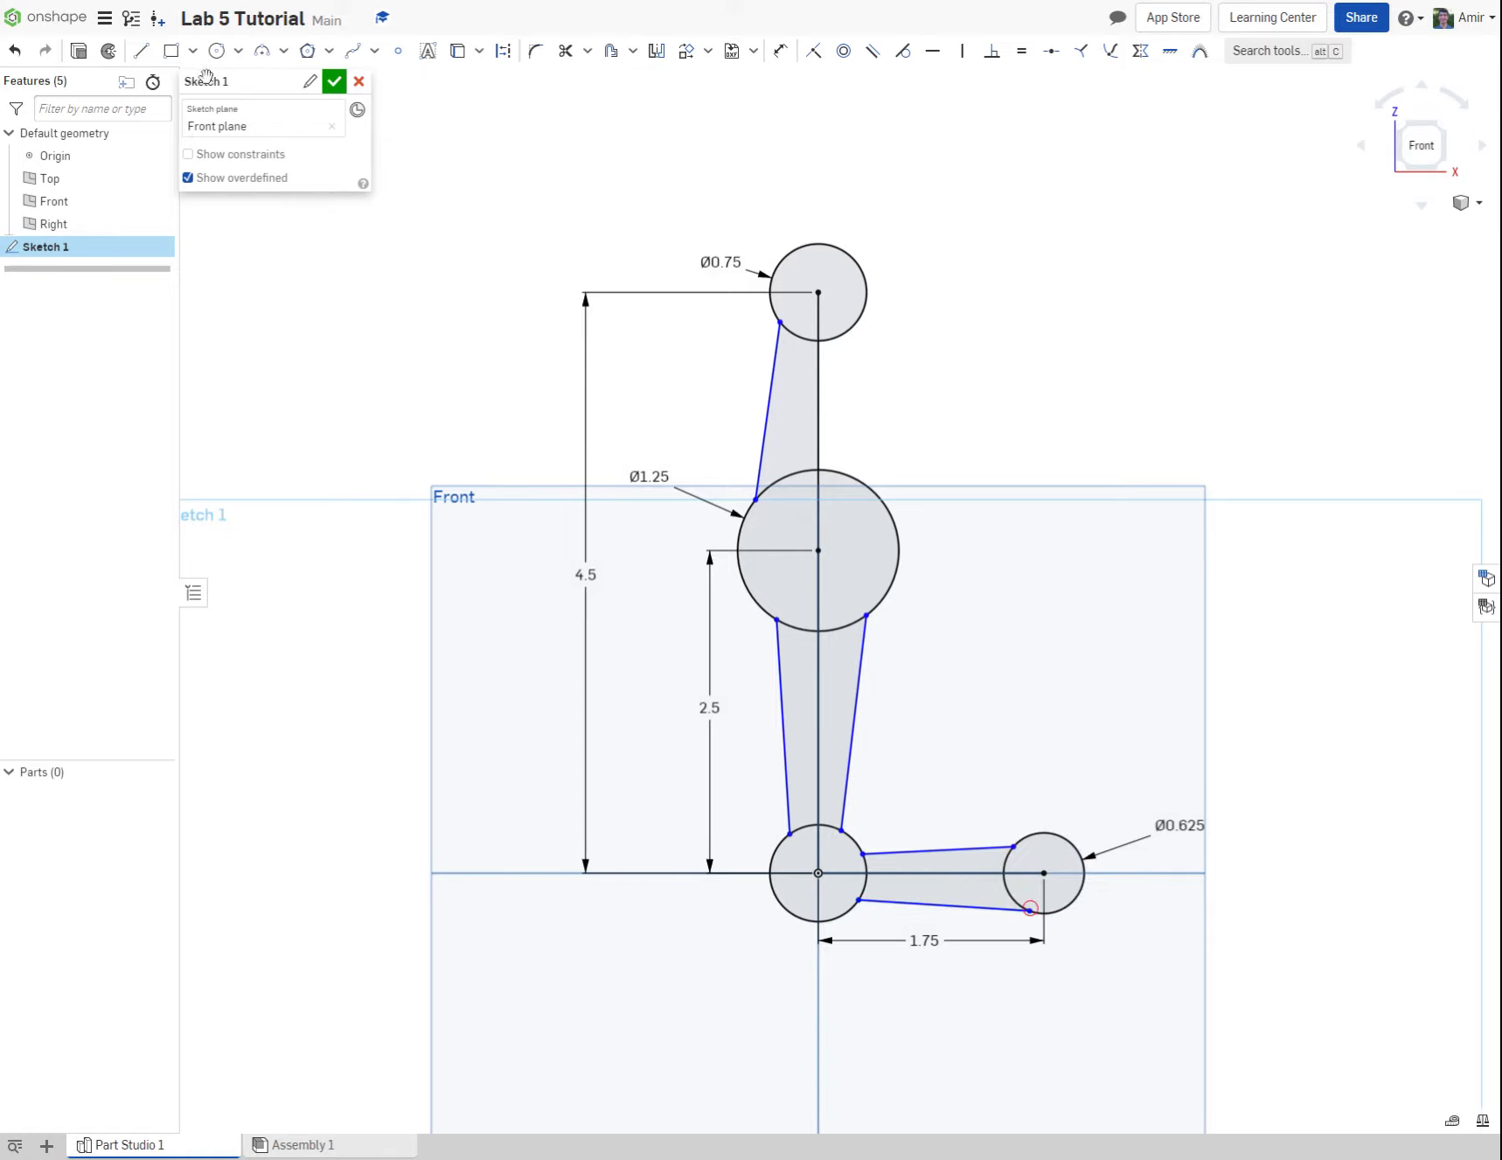
Step: Draw a line about 1.29 in long joining the right sides of the uppermost circle and the 1.25 in circle
click(141, 53)
click(145, 56)
click(848, 332)
click(898, 521)
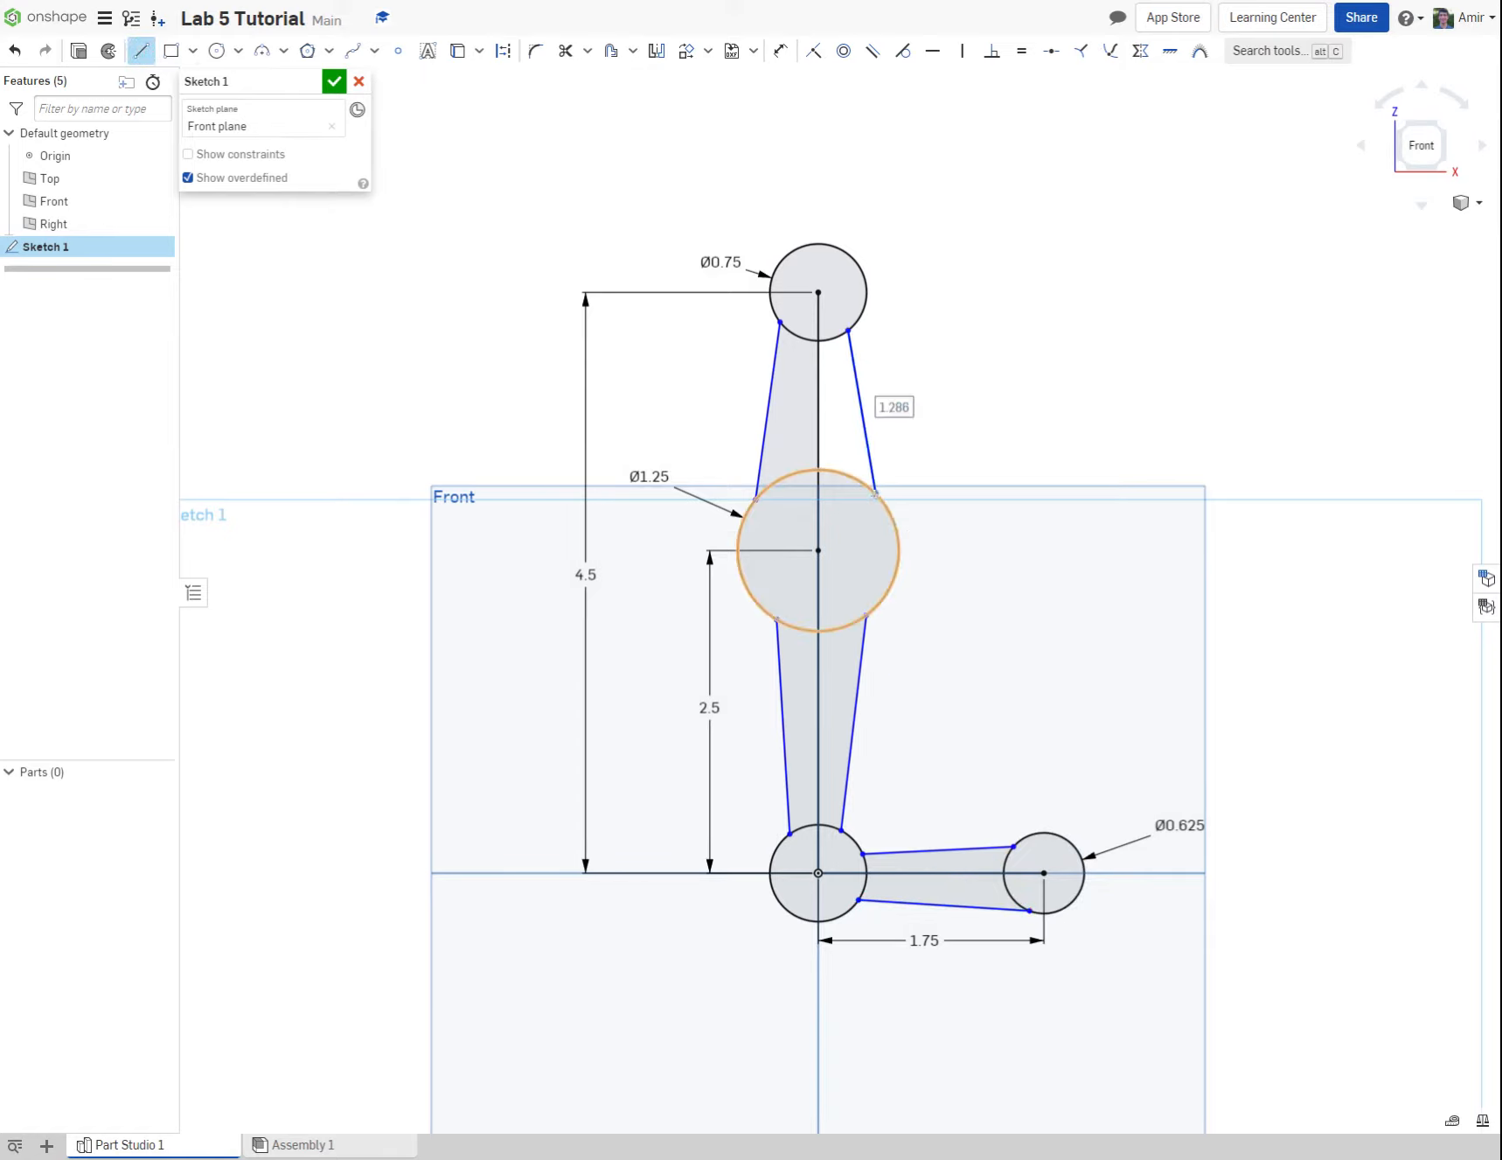
key(Escape)
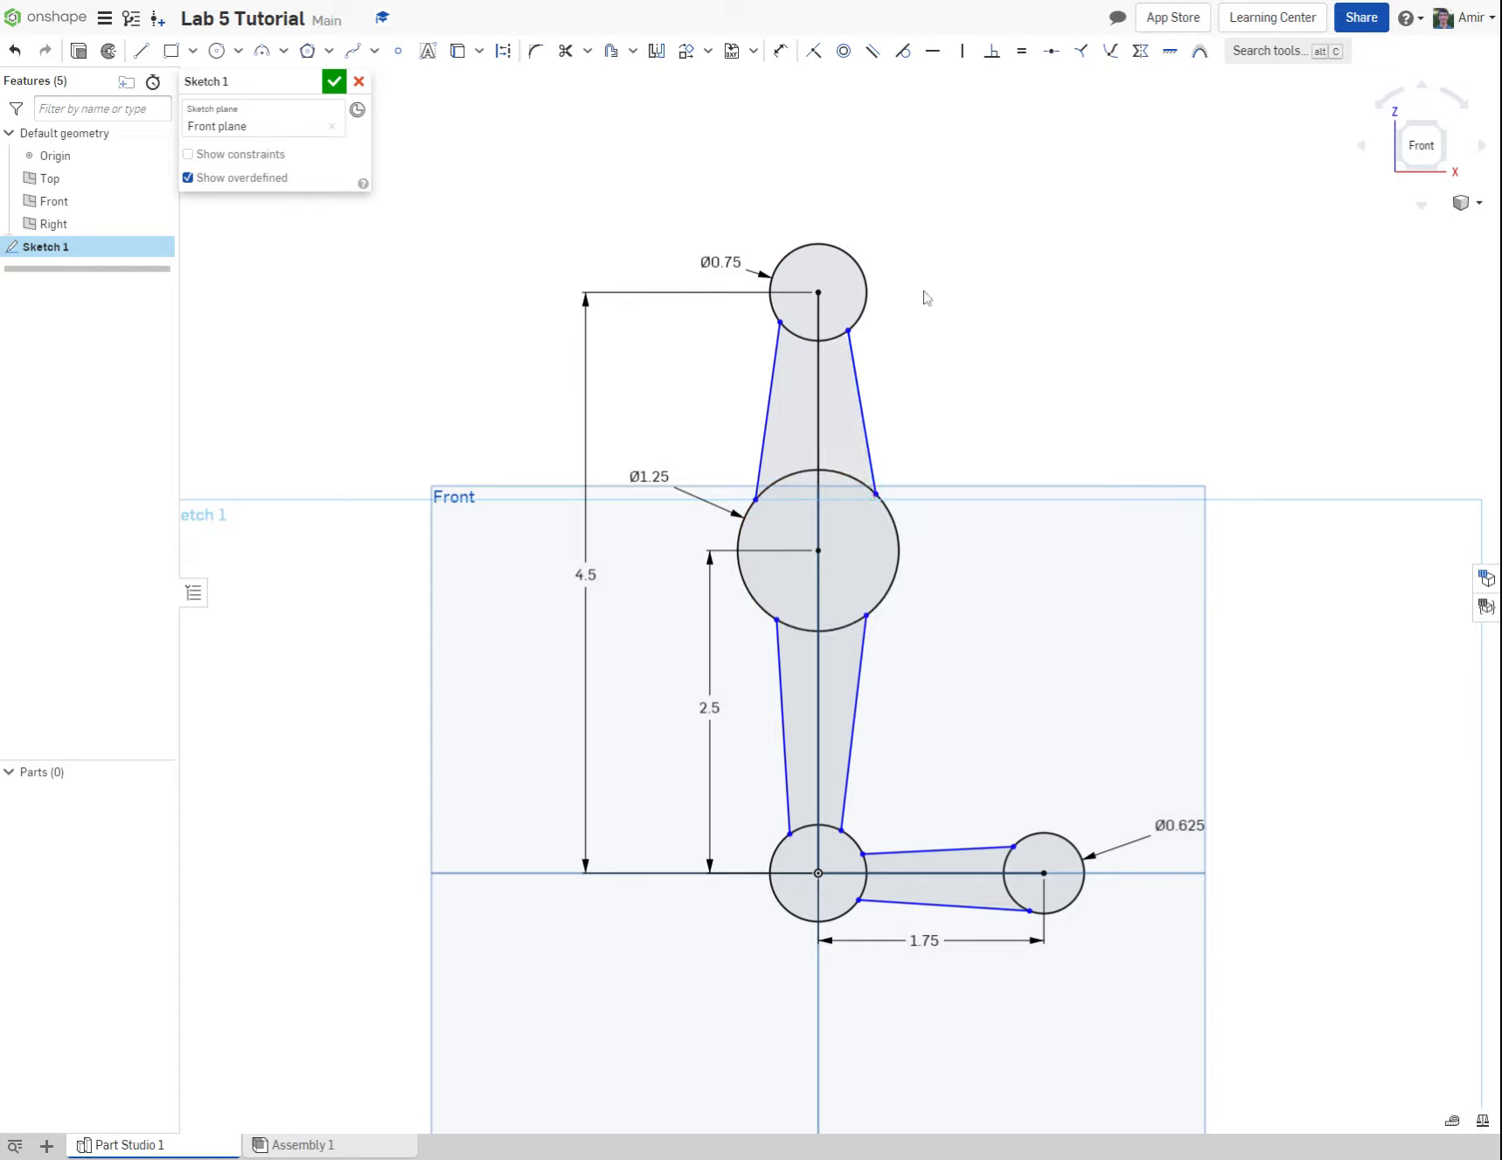
Step: Apply Tangent constraints between the two upper side lines and both the 0.75 in uppermost circle and the 1.25 in circle
click(906, 61)
click(862, 409)
click(858, 312)
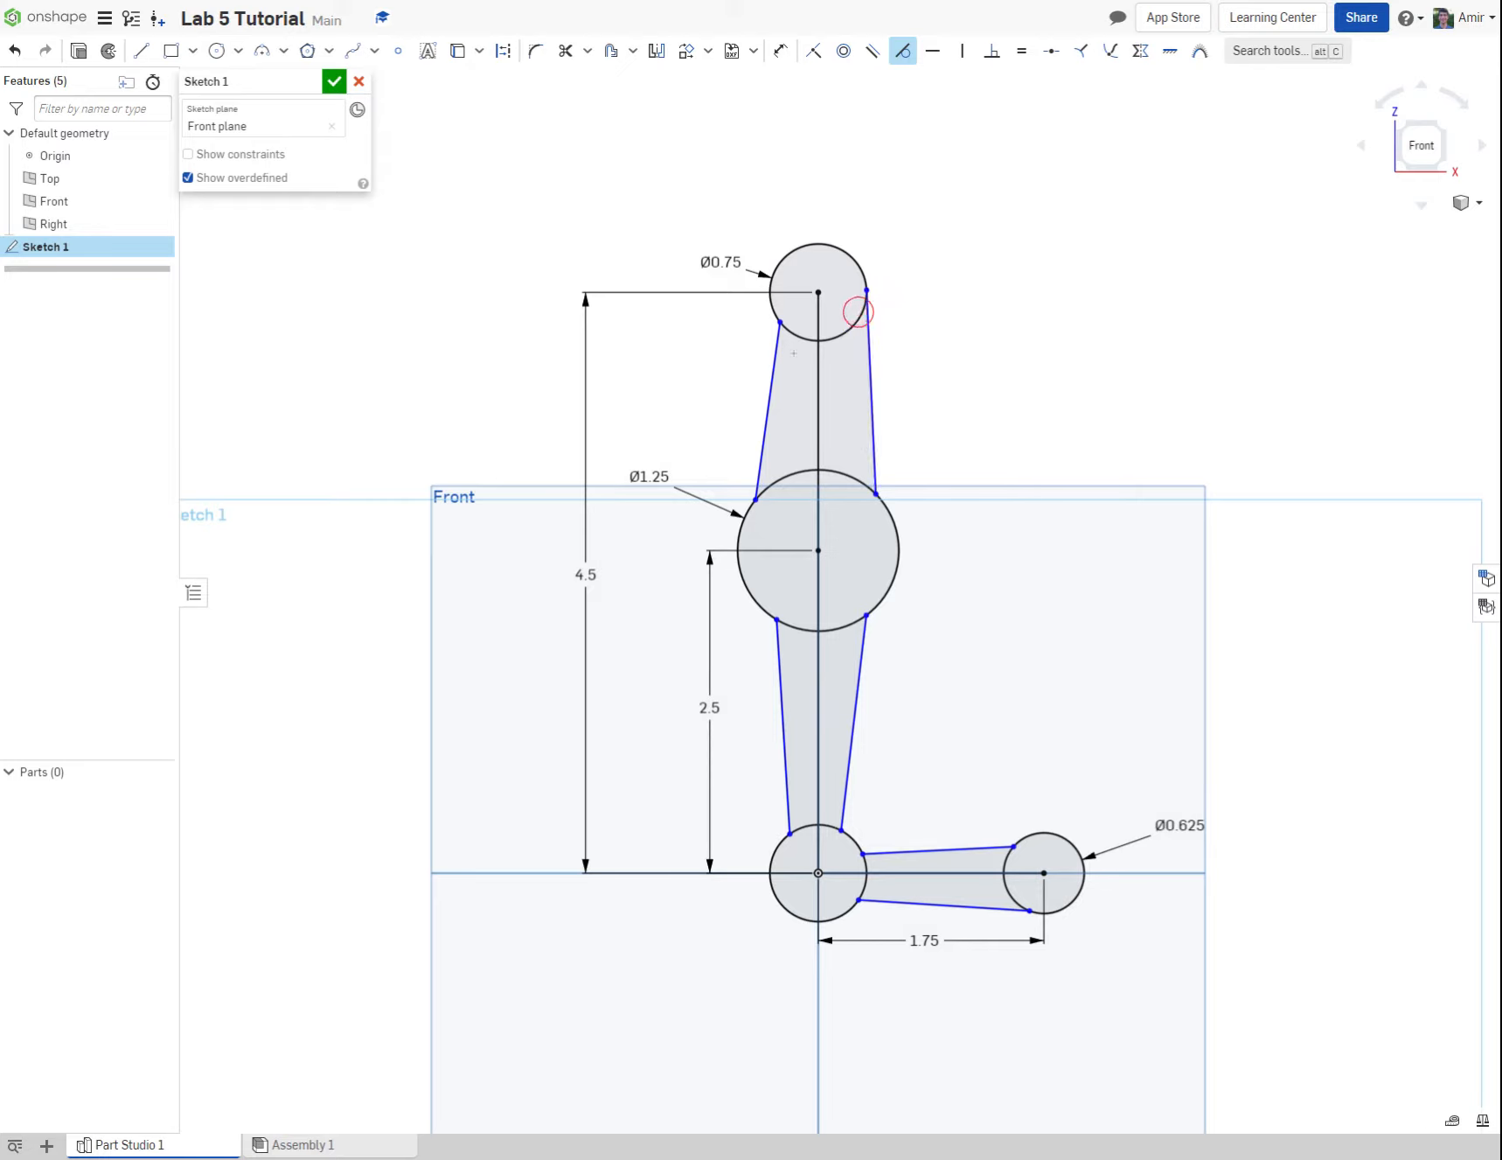
click(776, 359)
click(794, 337)
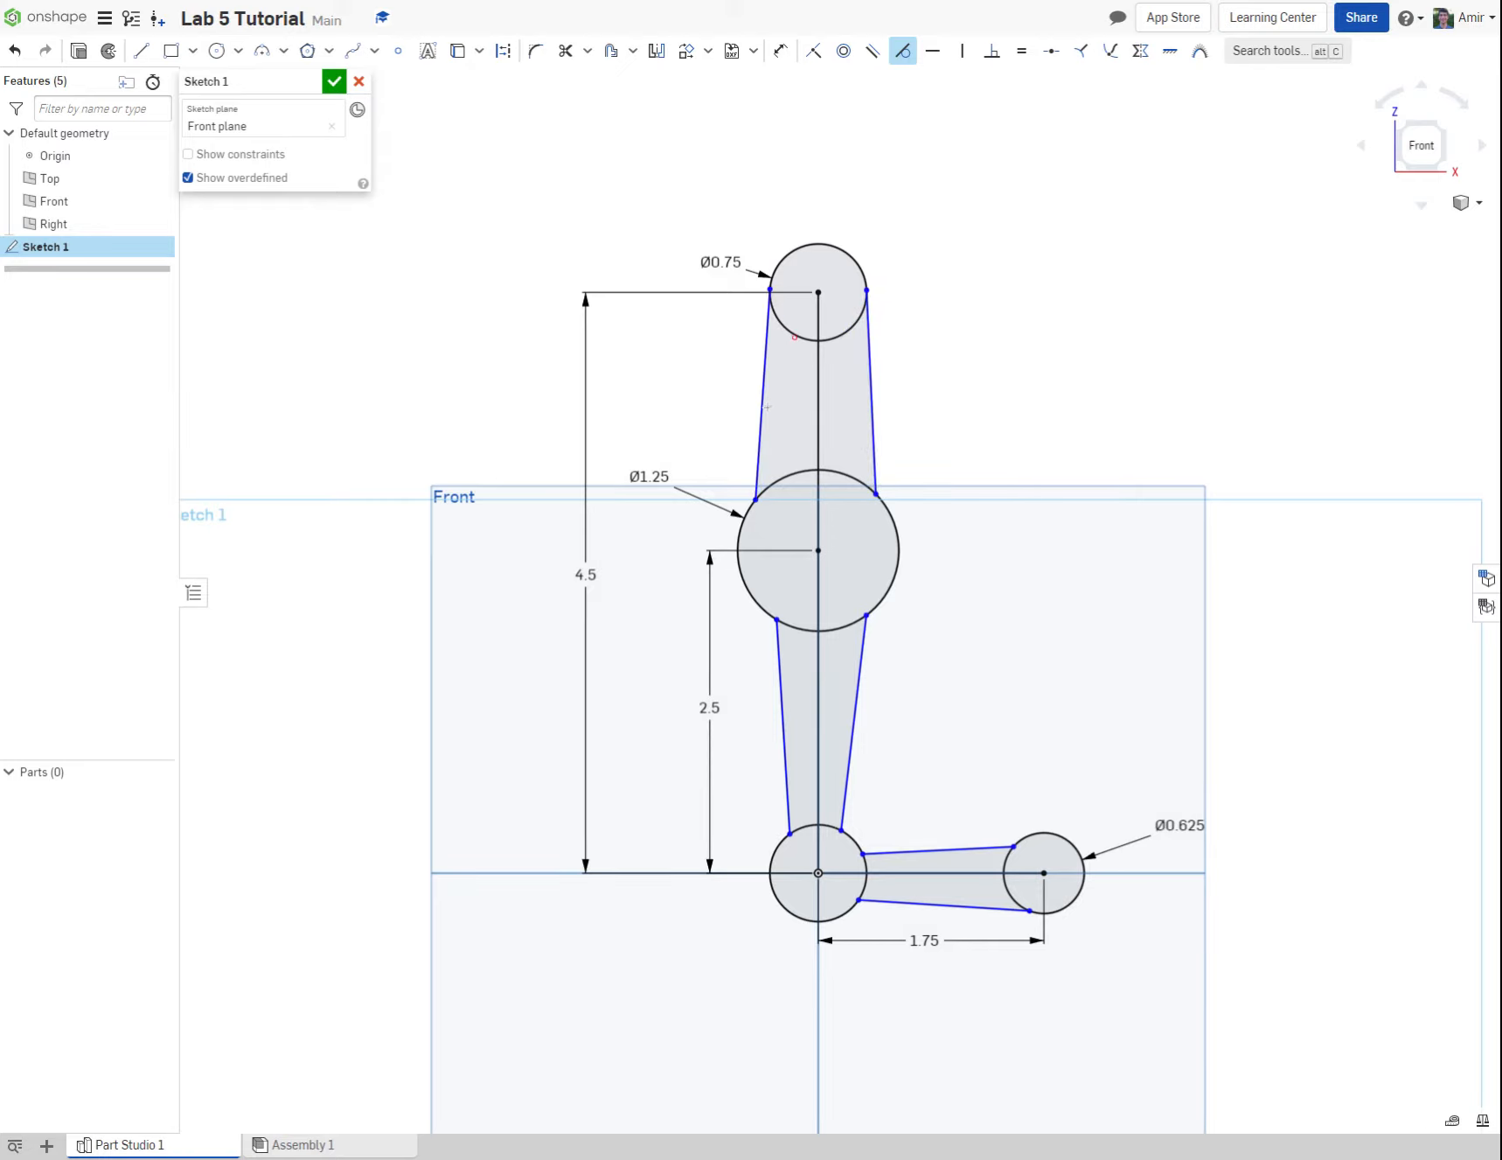
click(763, 411)
click(781, 478)
click(854, 478)
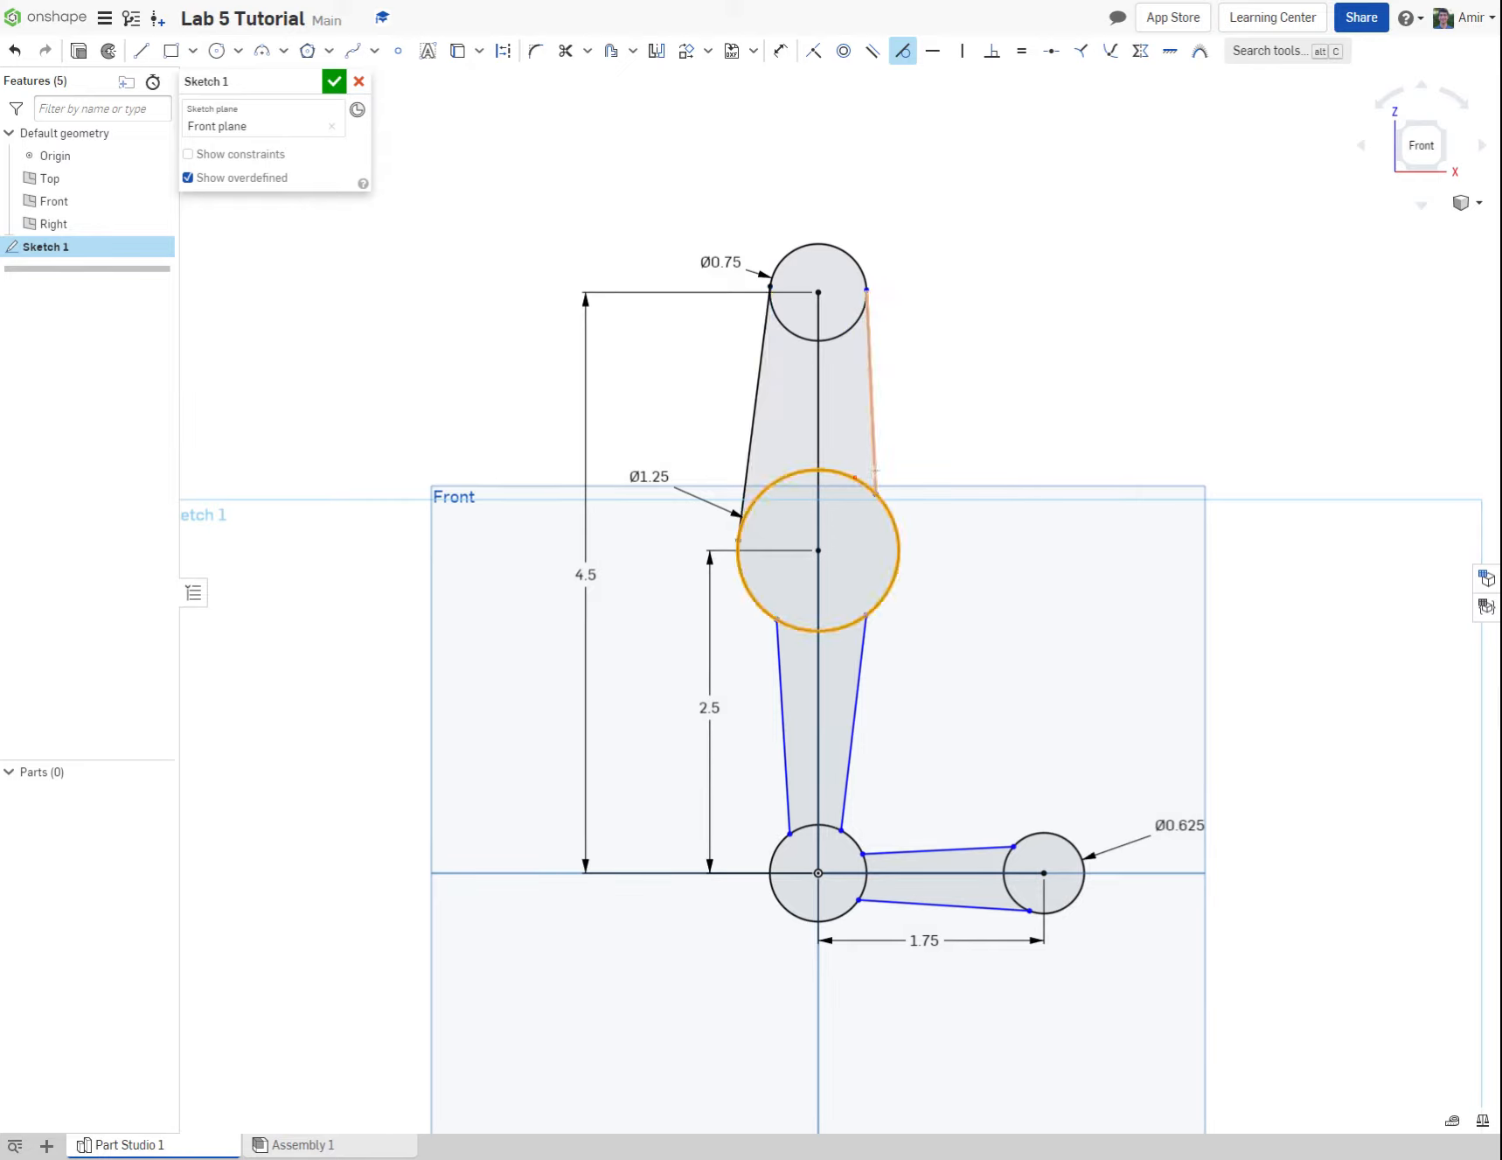
click(876, 470)
click(867, 487)
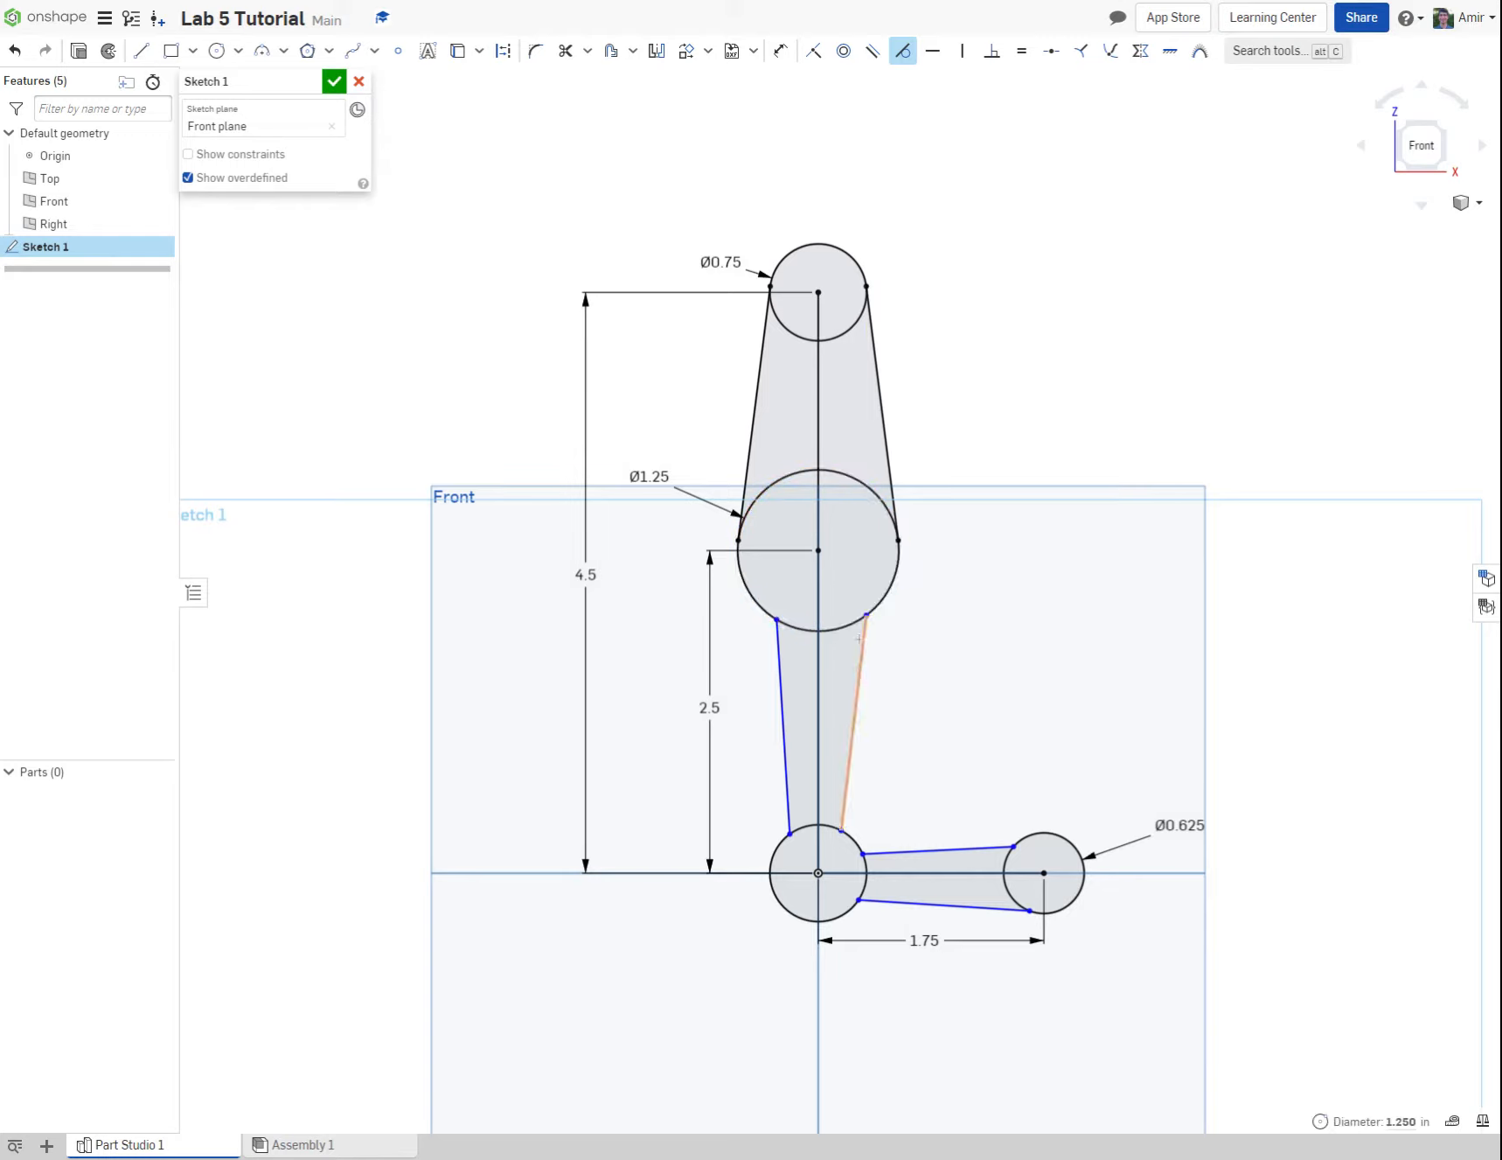
Step: Apply Tangent constraints between the two lower side lines and both the 1.25 in circle and the origin circle
click(859, 638)
click(794, 626)
click(778, 637)
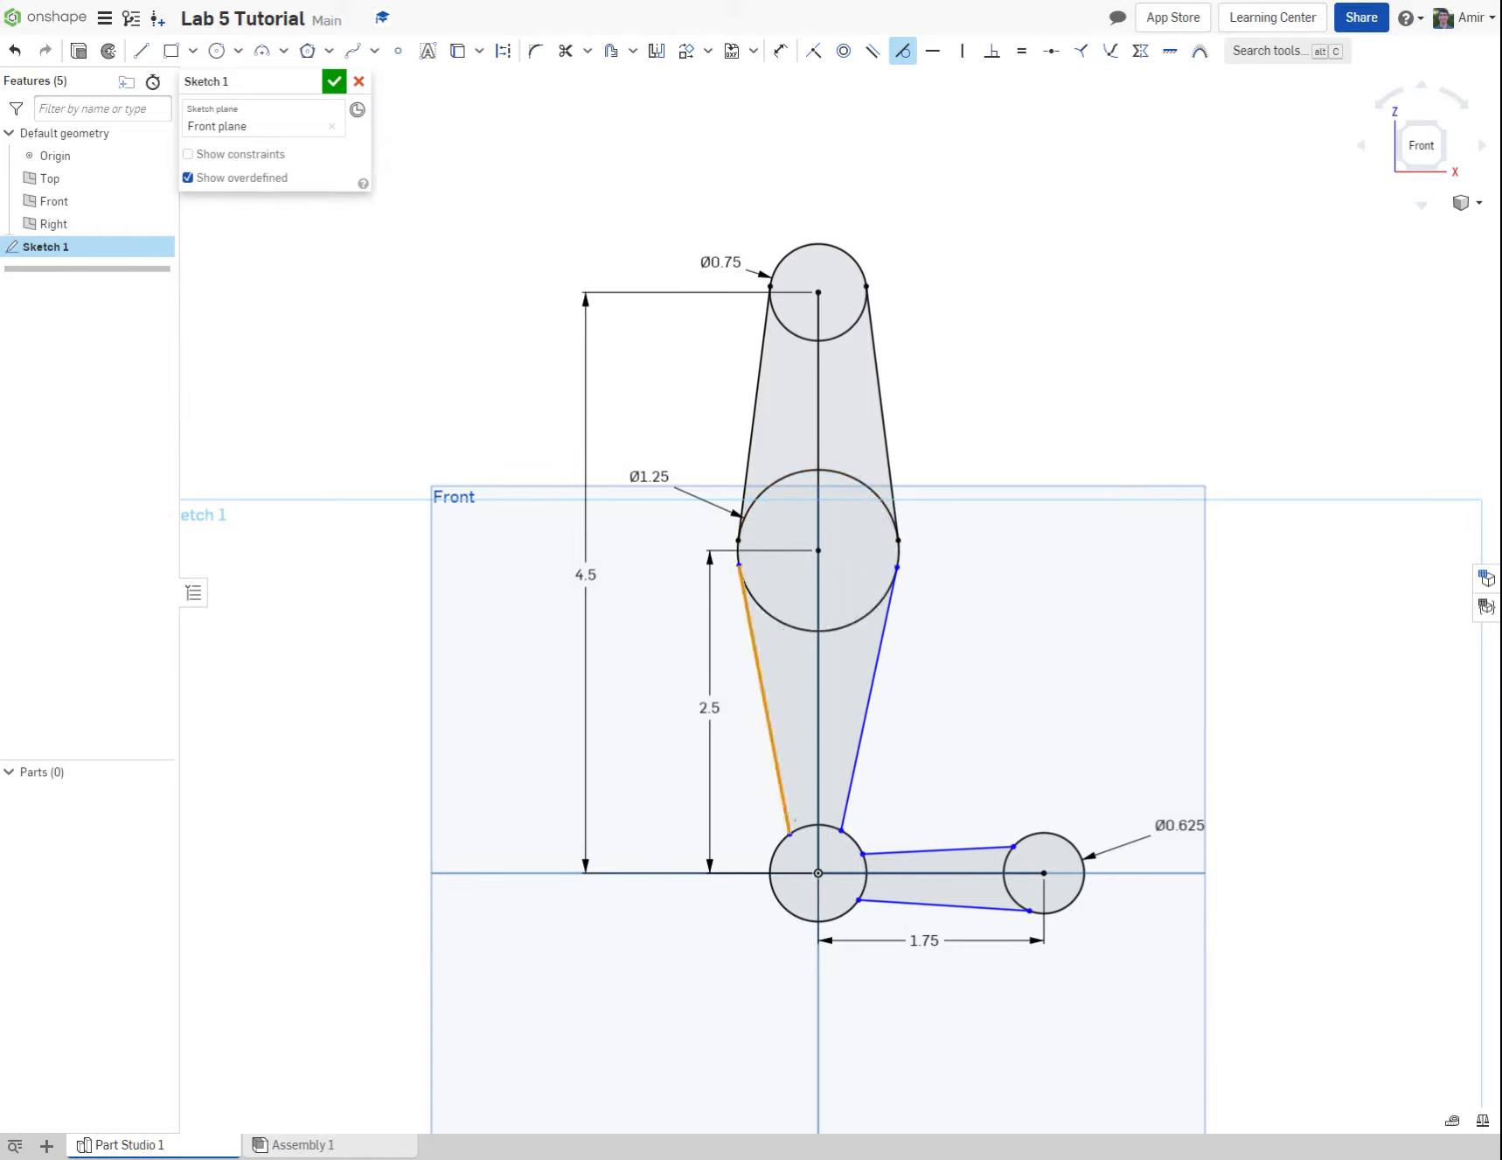
click(790, 831)
click(785, 809)
click(804, 827)
click(846, 813)
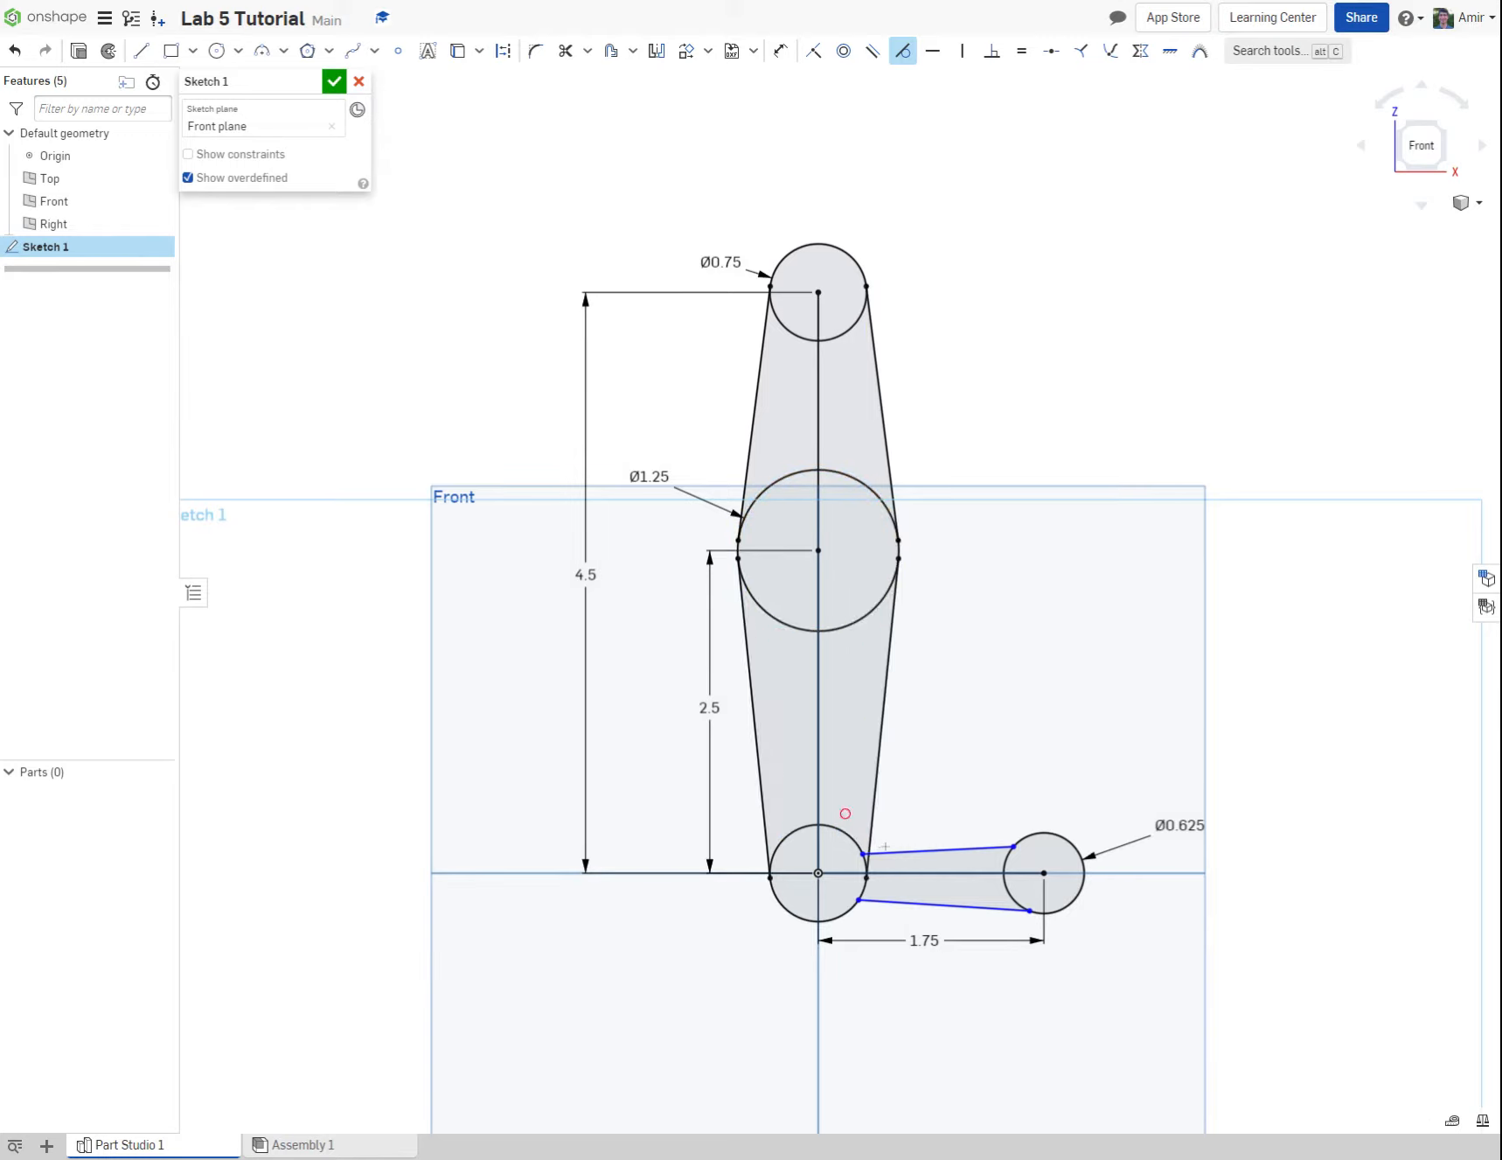
Step: Apply Tangent constraints between the horizontal arm's two side lines and both the origin circle and the 0.625 in circle
click(859, 845)
click(884, 852)
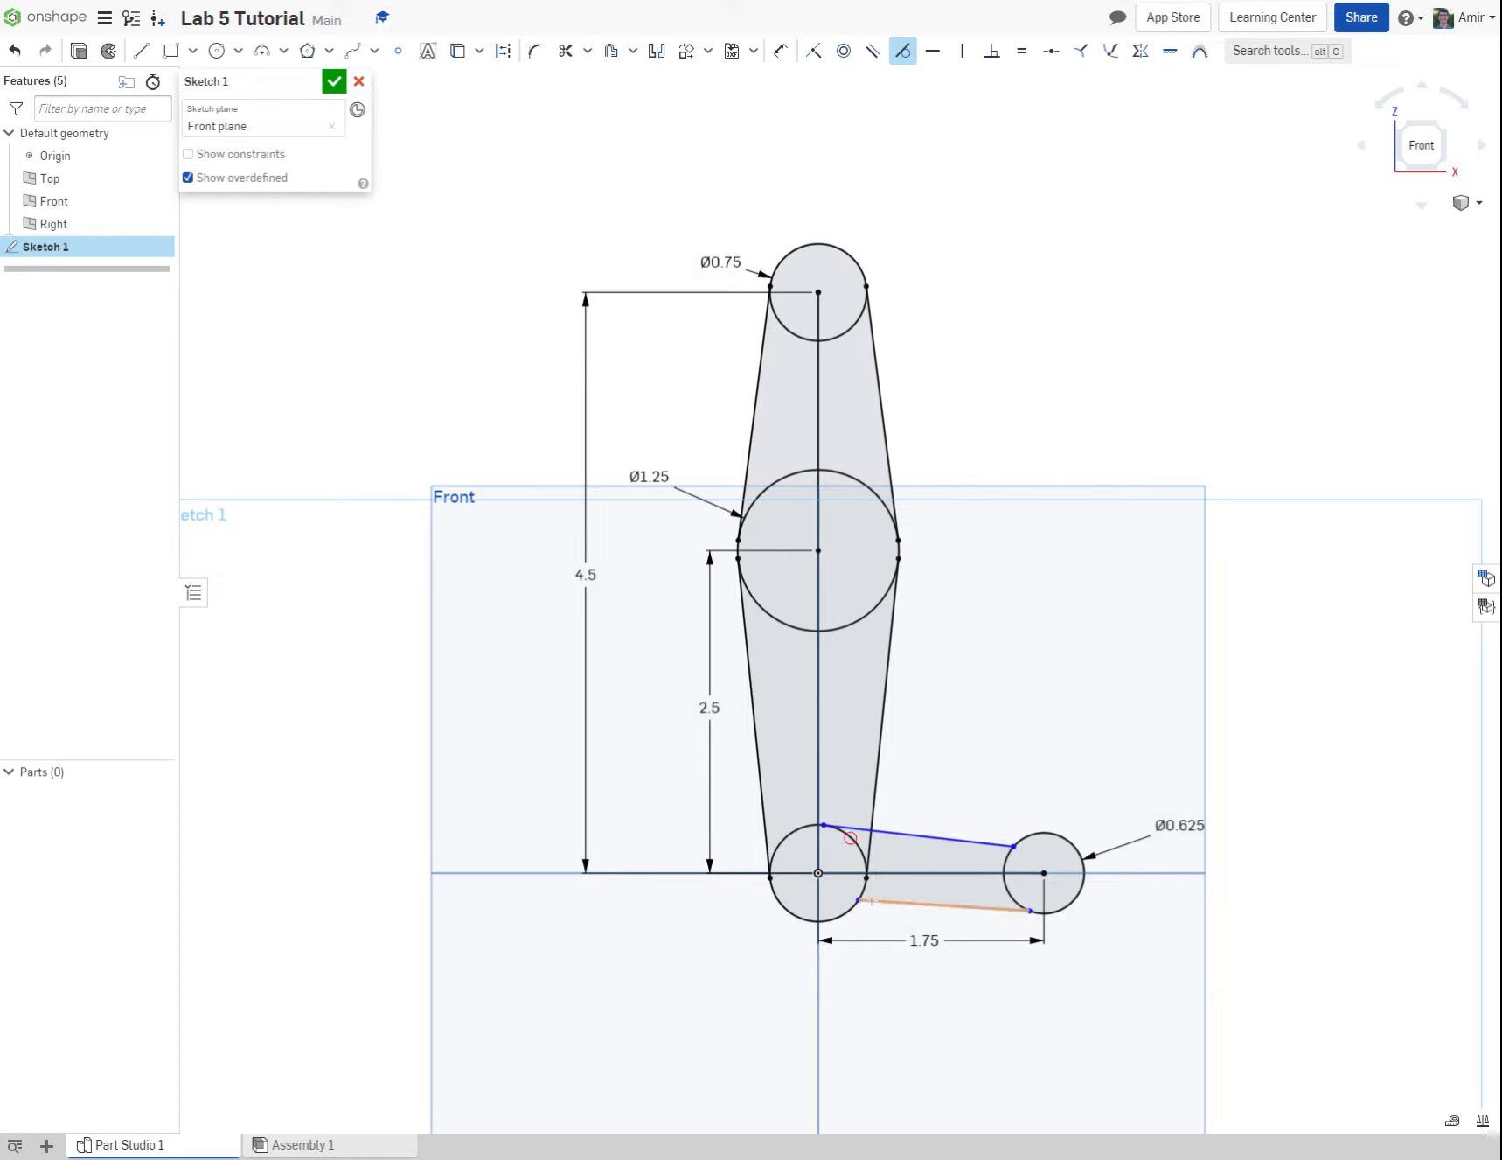
click(863, 894)
click(868, 899)
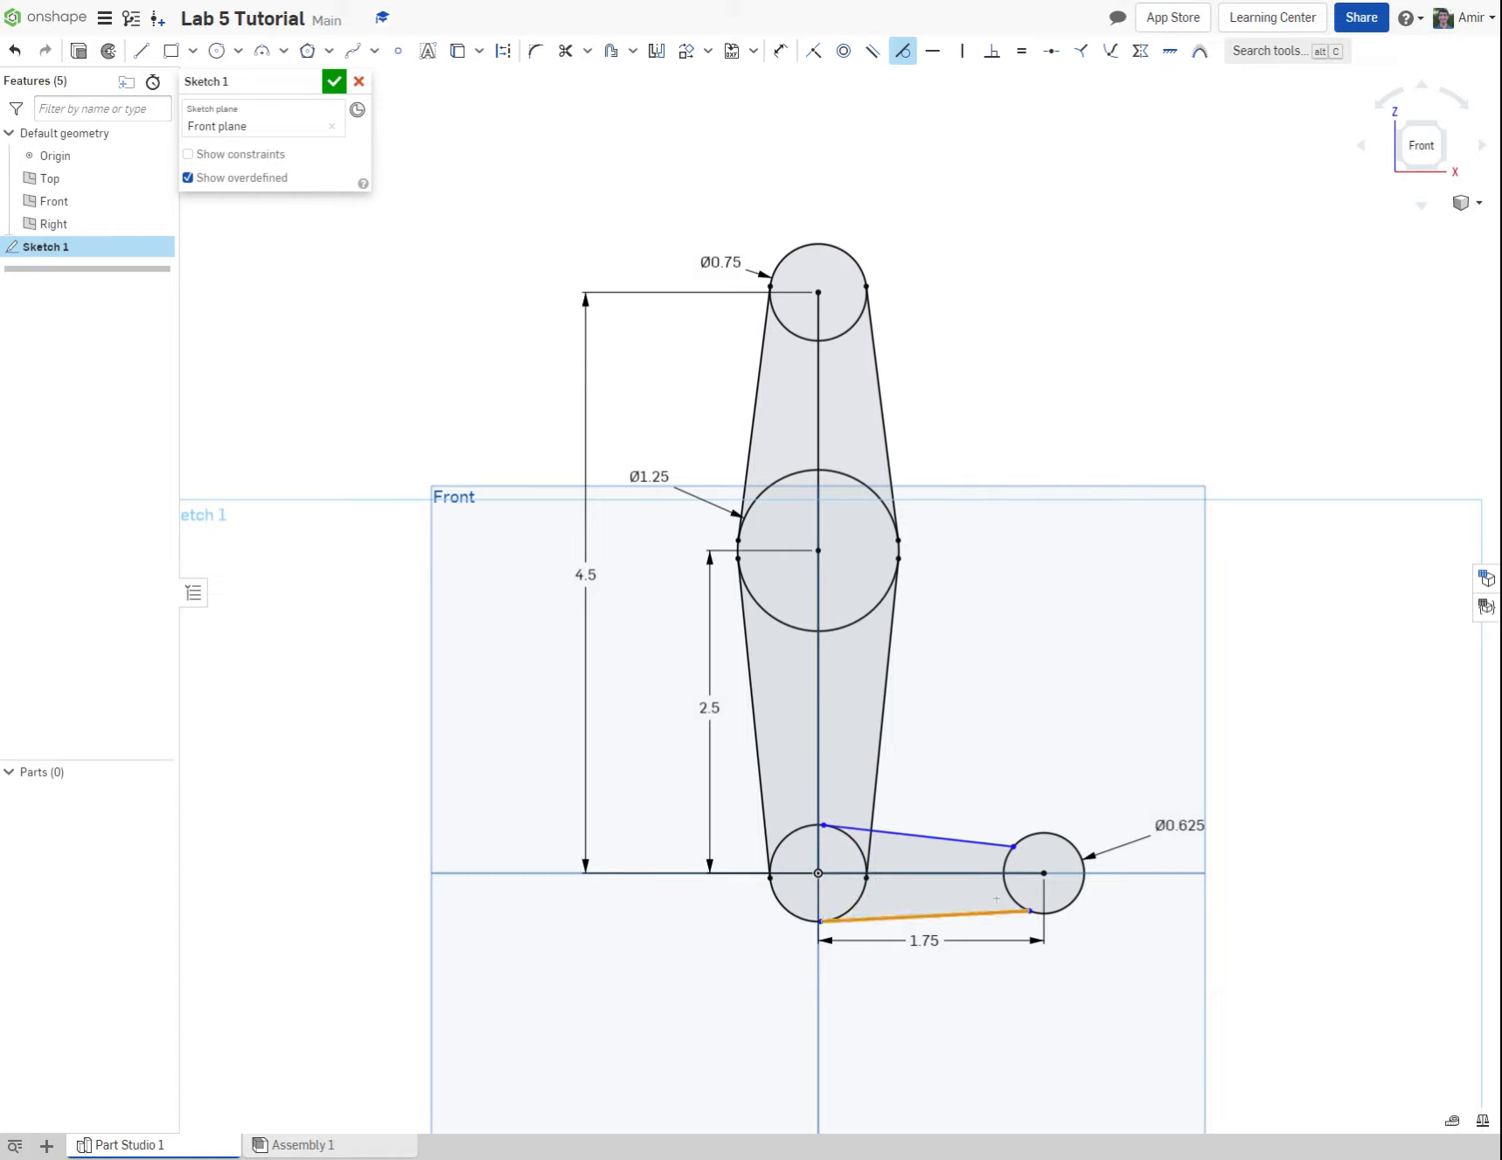
click(1012, 898)
click(1006, 853)
click(998, 845)
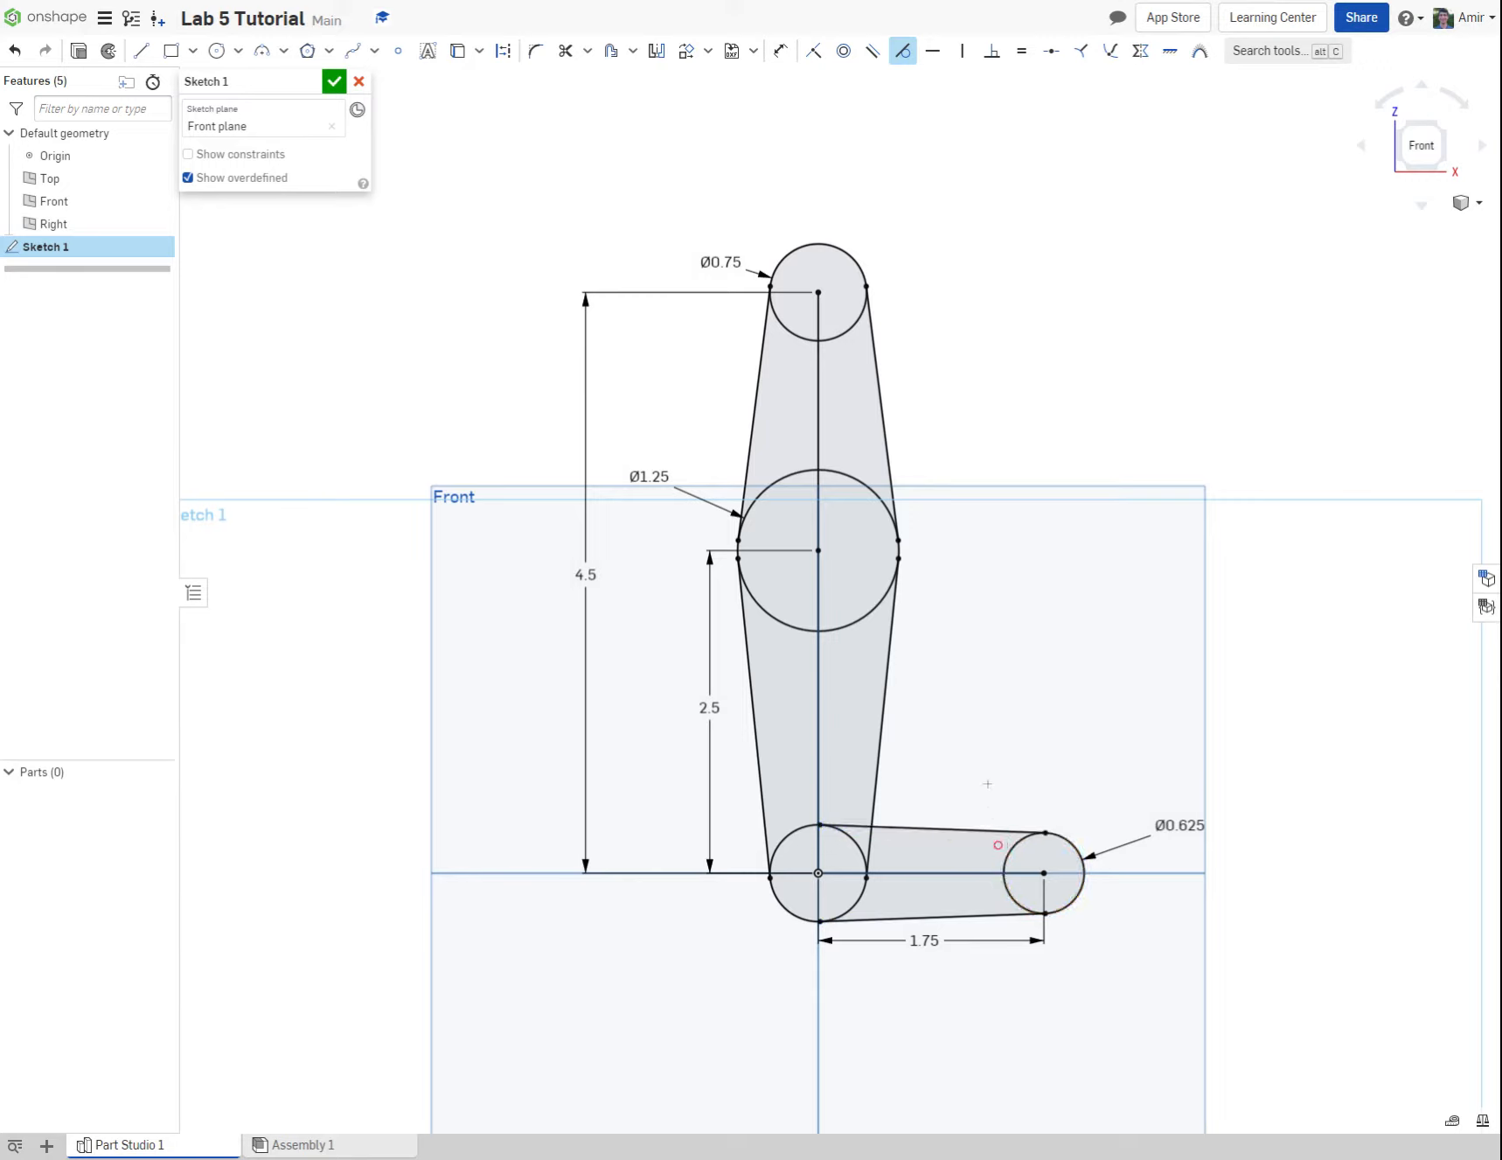
key(Escape)
Step: Draw a concentric inner circle about 0.35 in across at the centre of each of the four circles
click(217, 50)
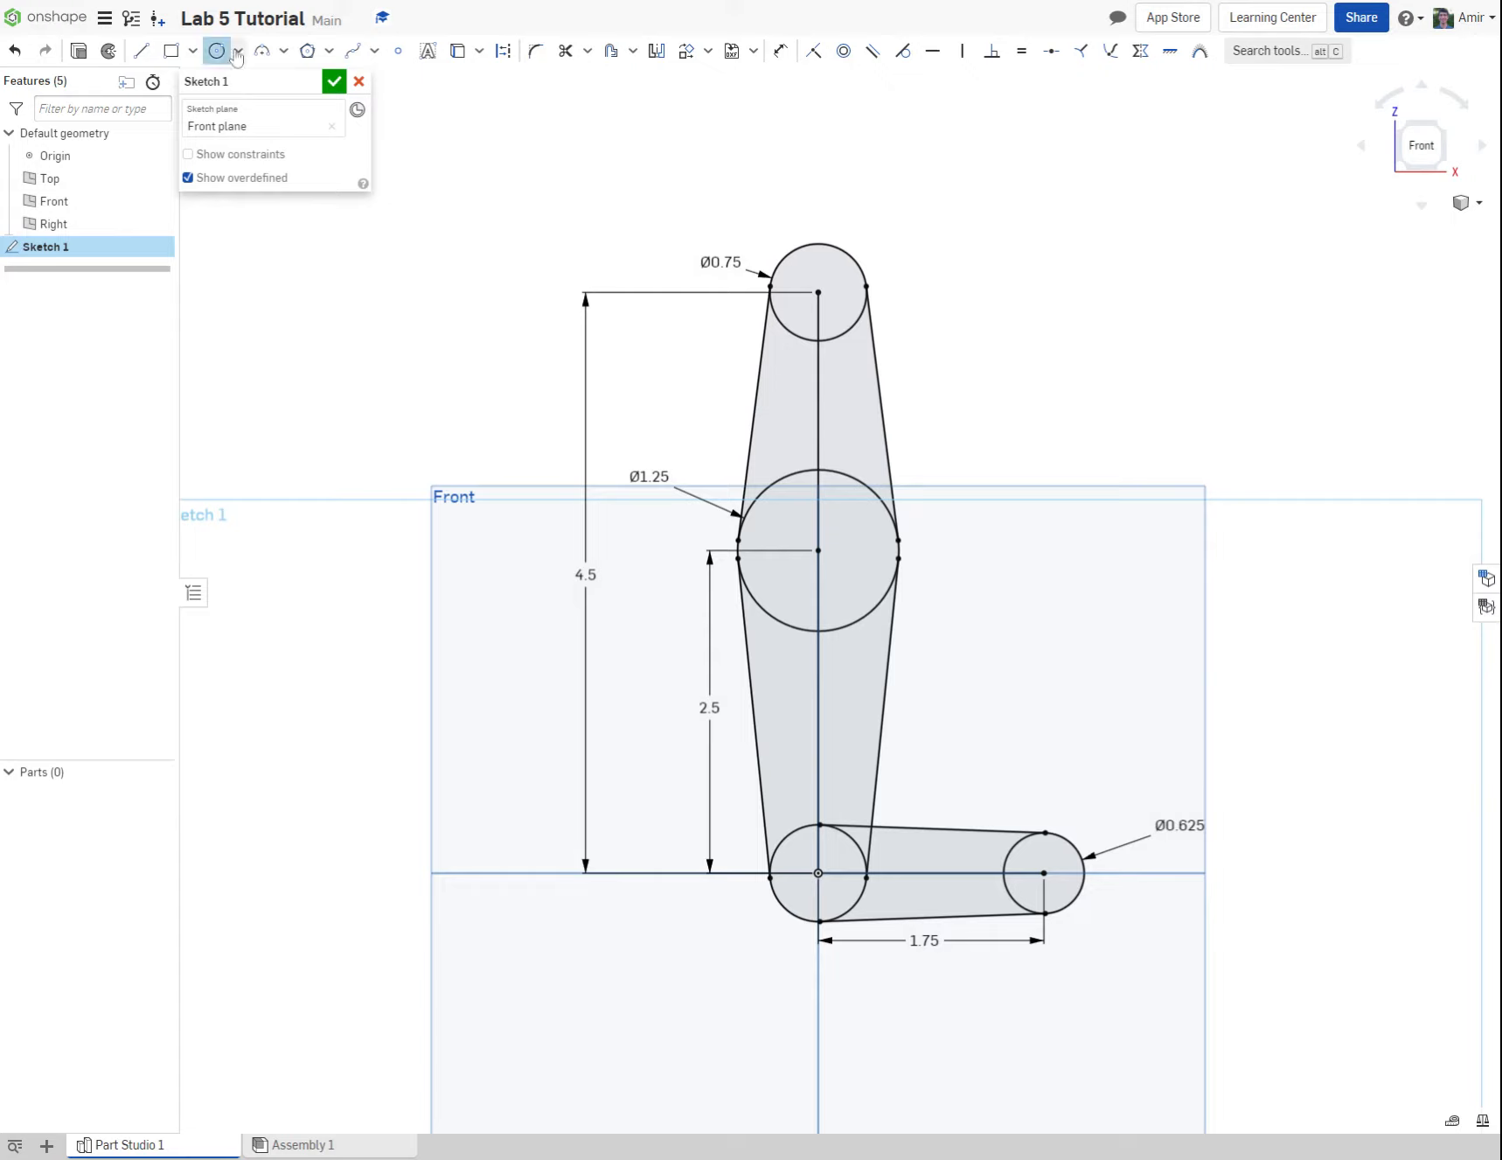
click(818, 292)
click(819, 272)
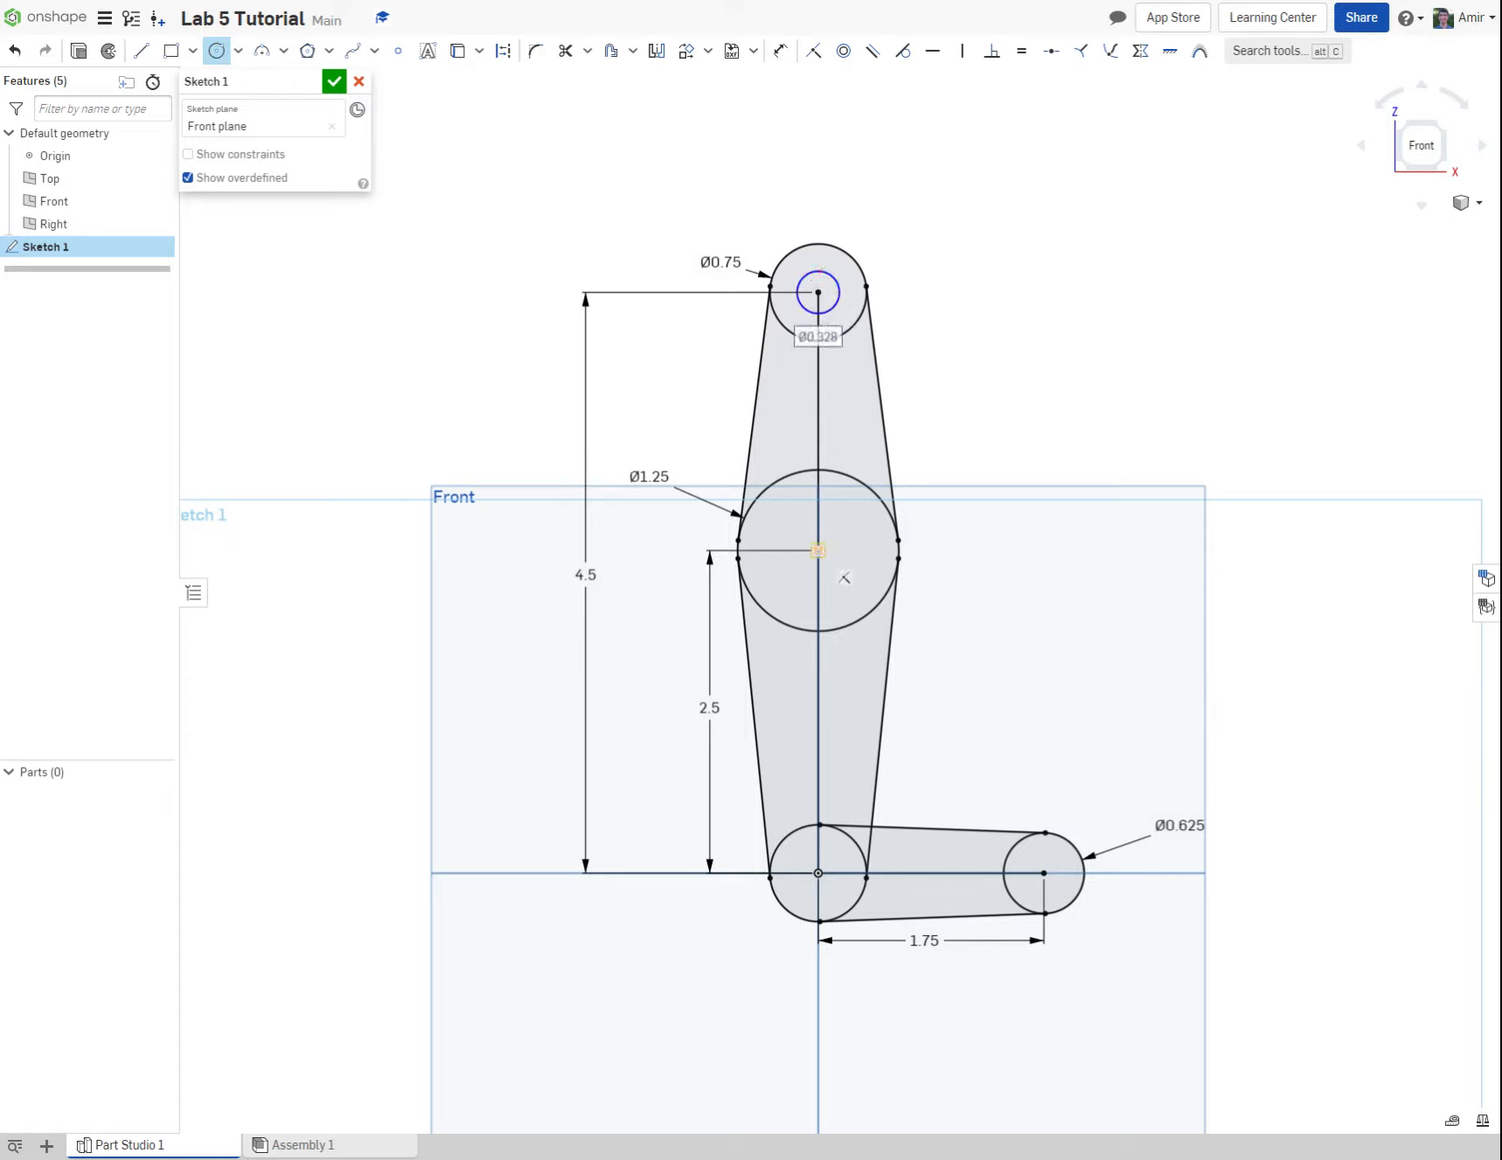
click(818, 551)
click(833, 535)
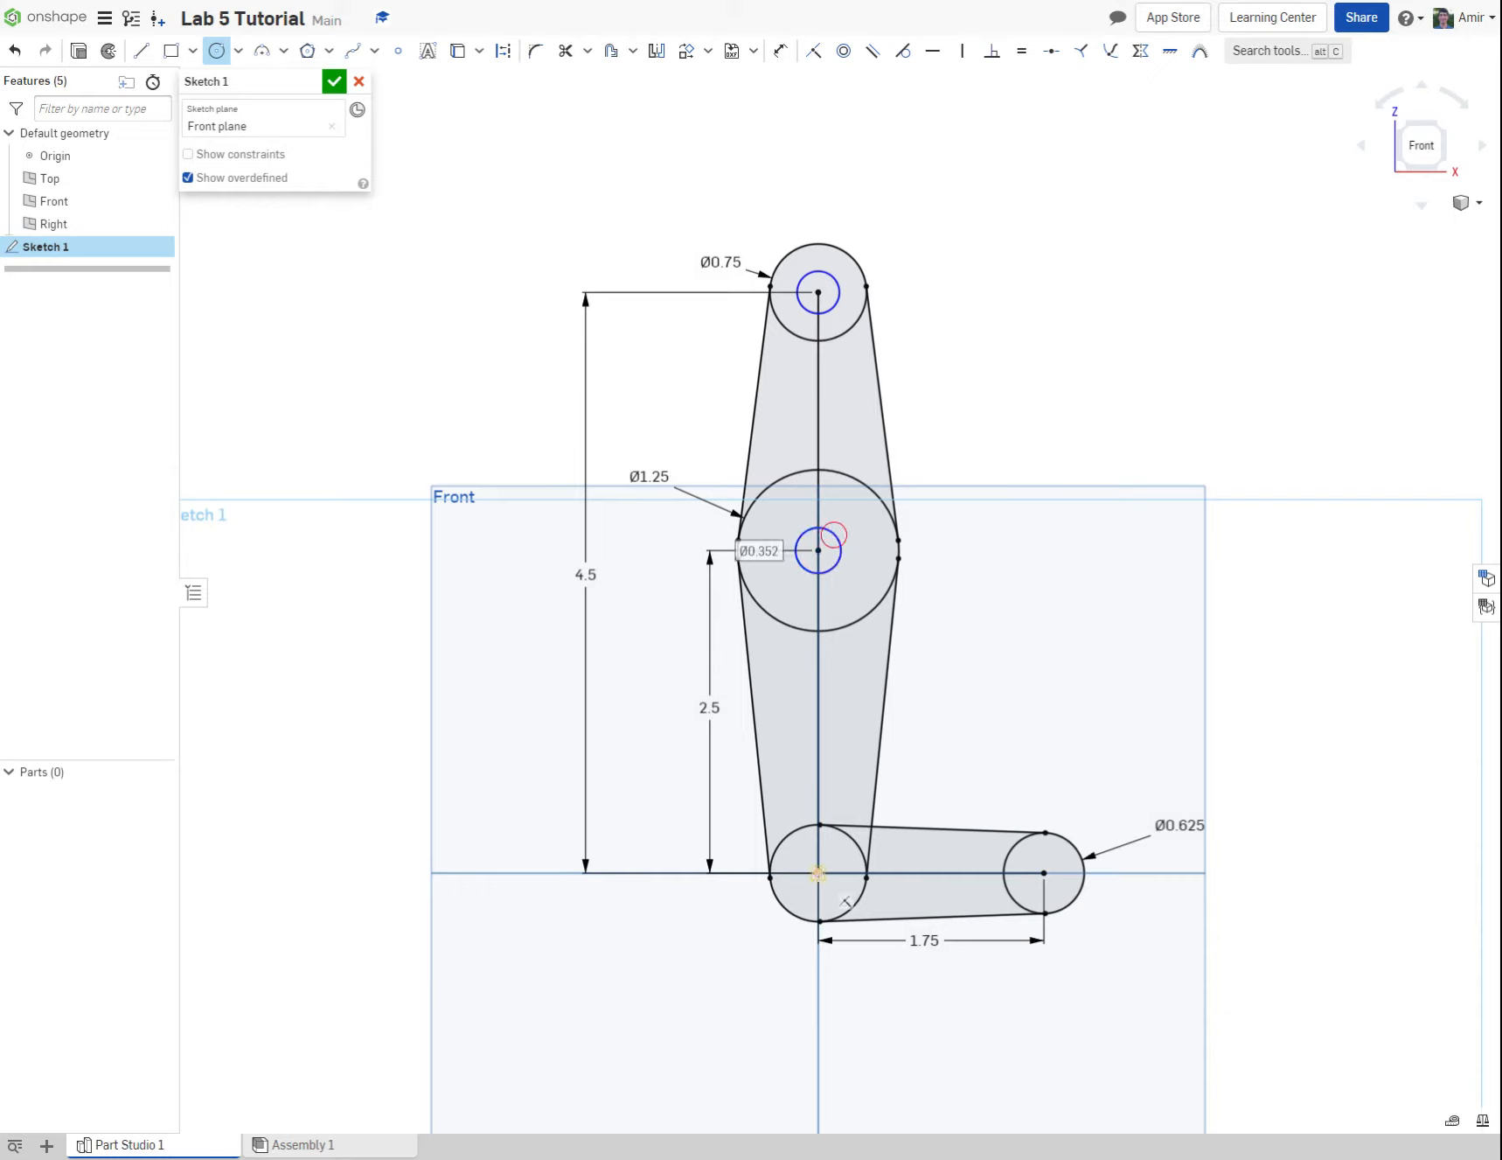
click(819, 873)
click(837, 860)
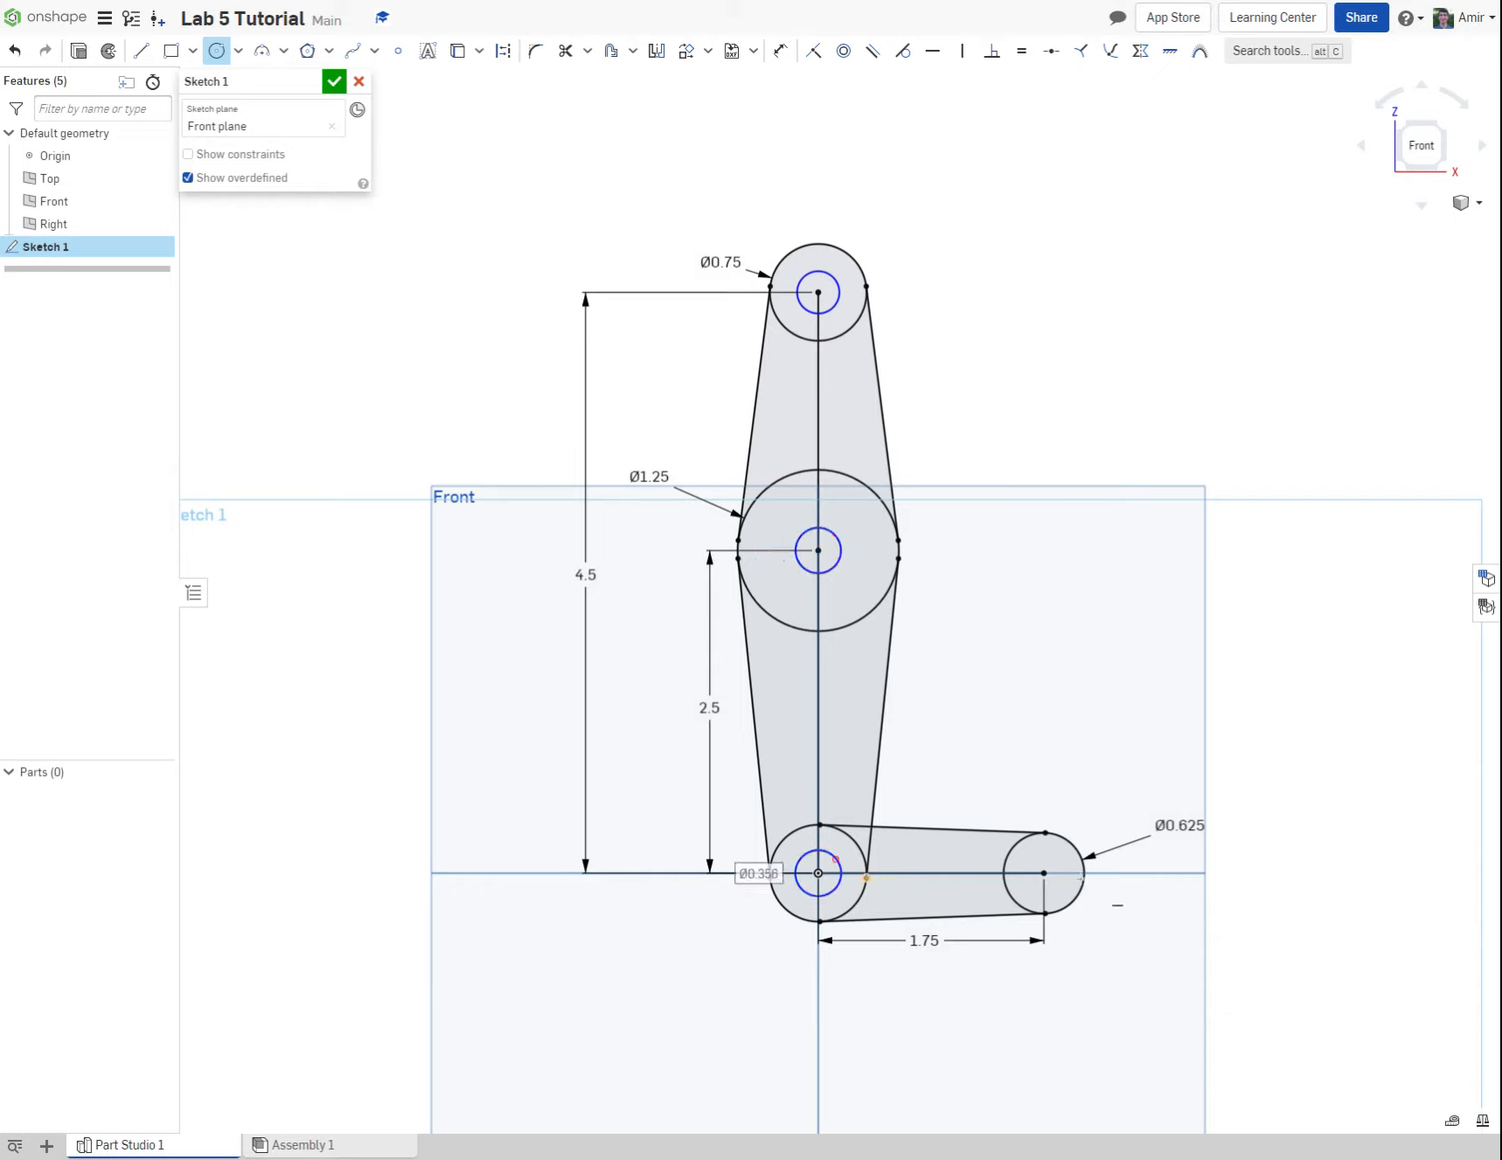
click(1043, 872)
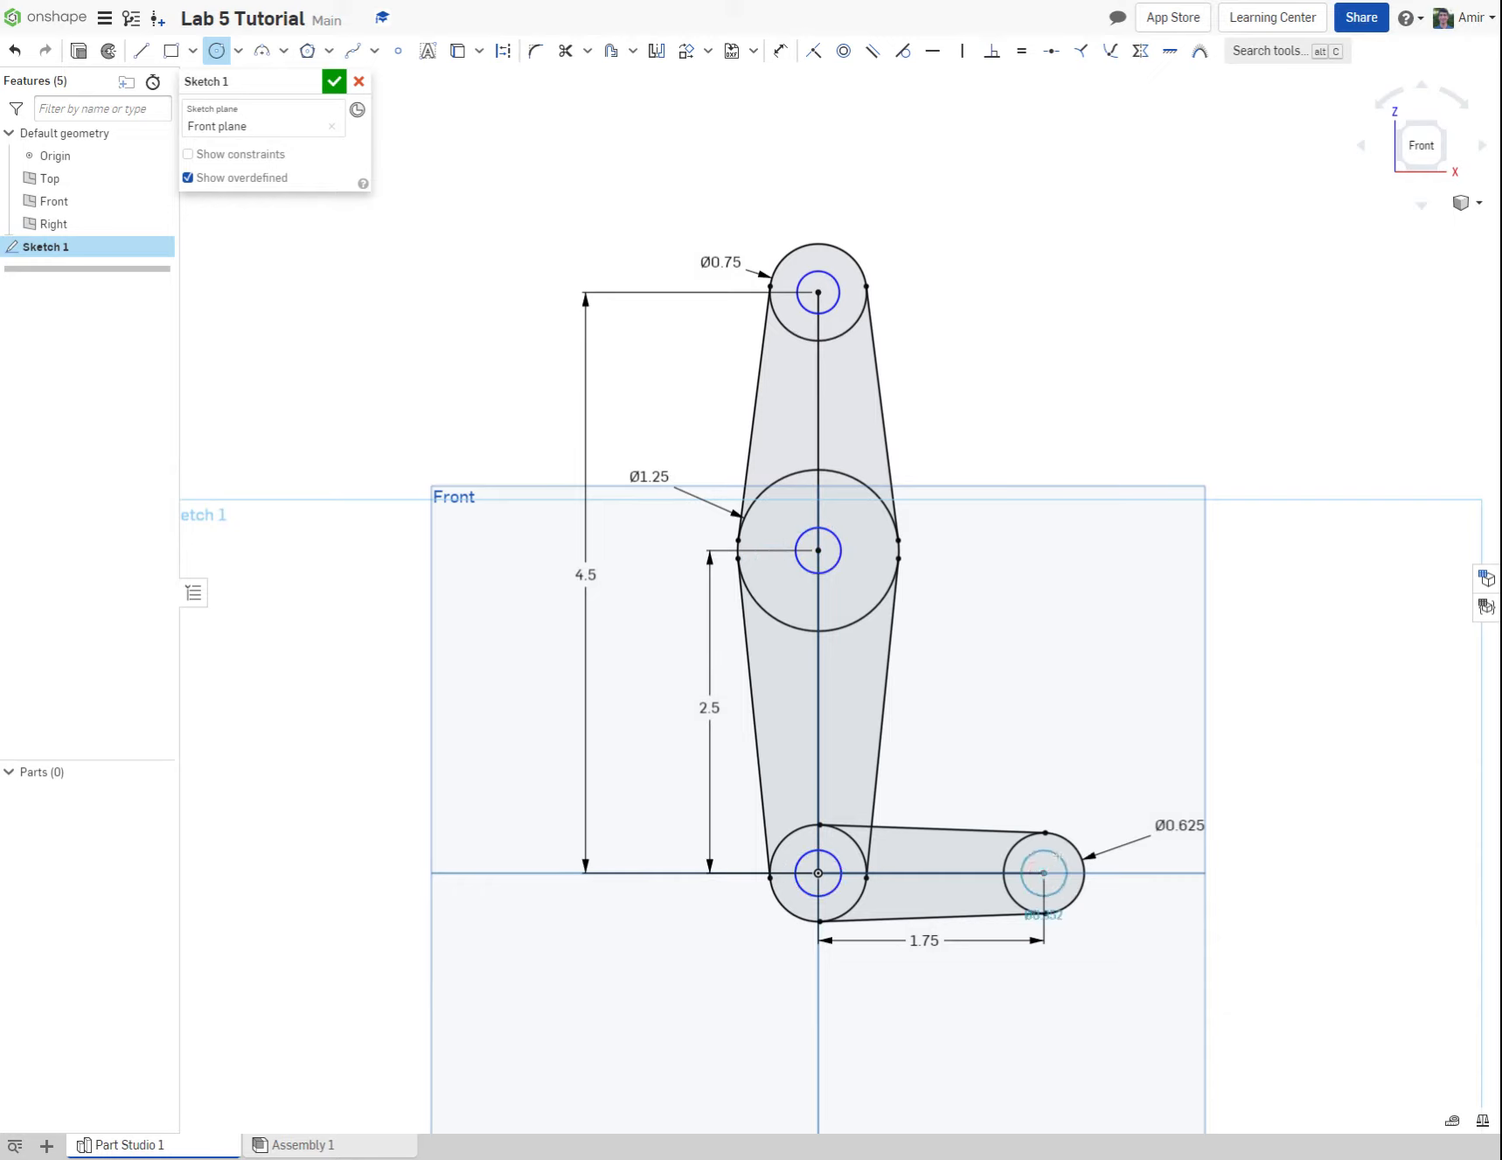
click(1058, 854)
key(Escape)
Step: Apply Equal constraints to make the four inner circles the same size
click(874, 51)
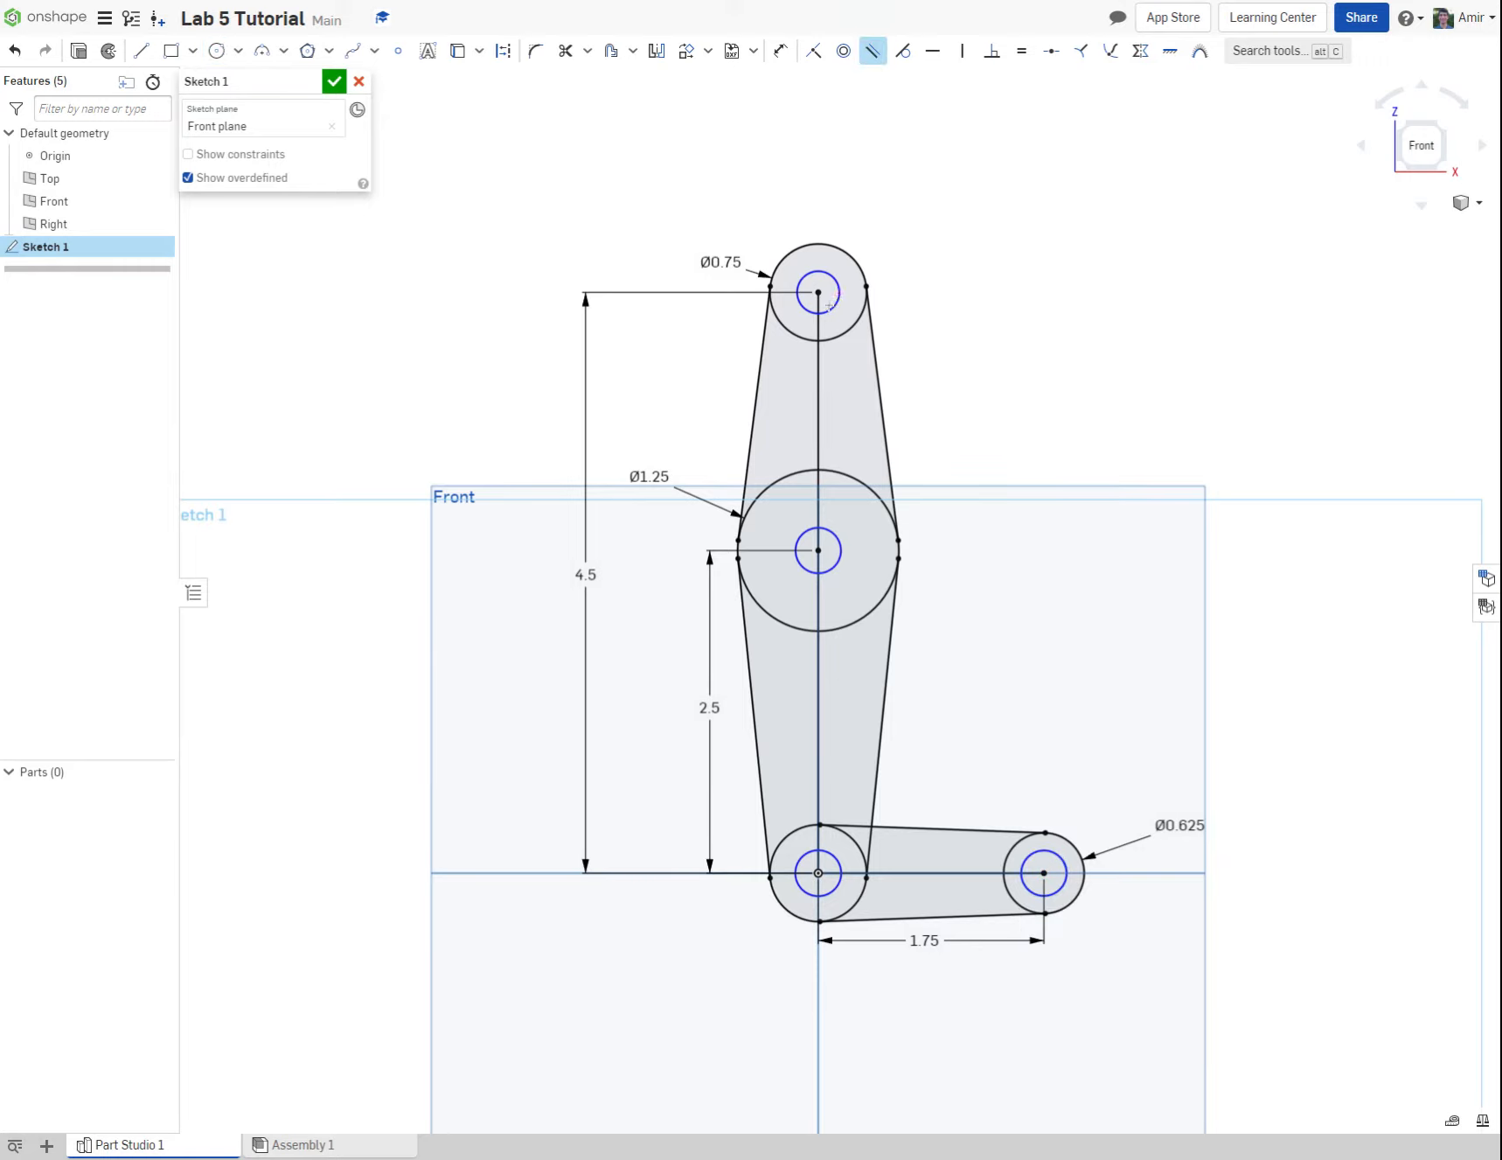
click(1021, 51)
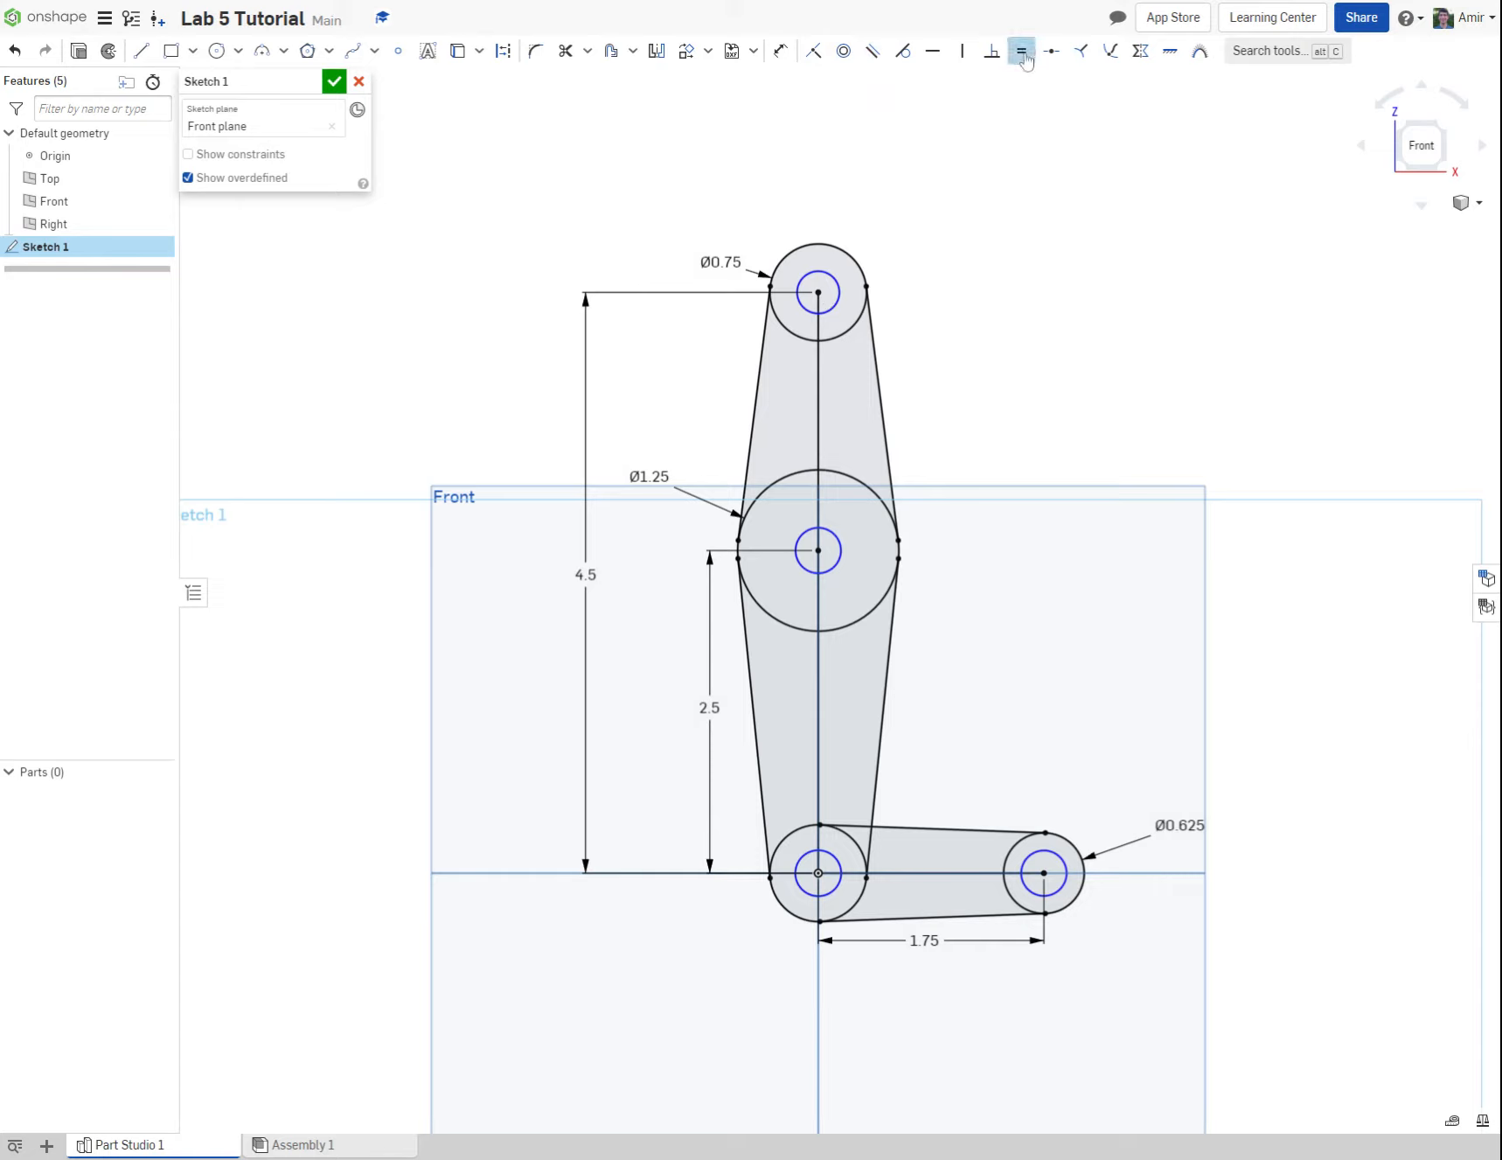
click(840, 288)
click(835, 531)
click(836, 565)
click(838, 859)
click(838, 860)
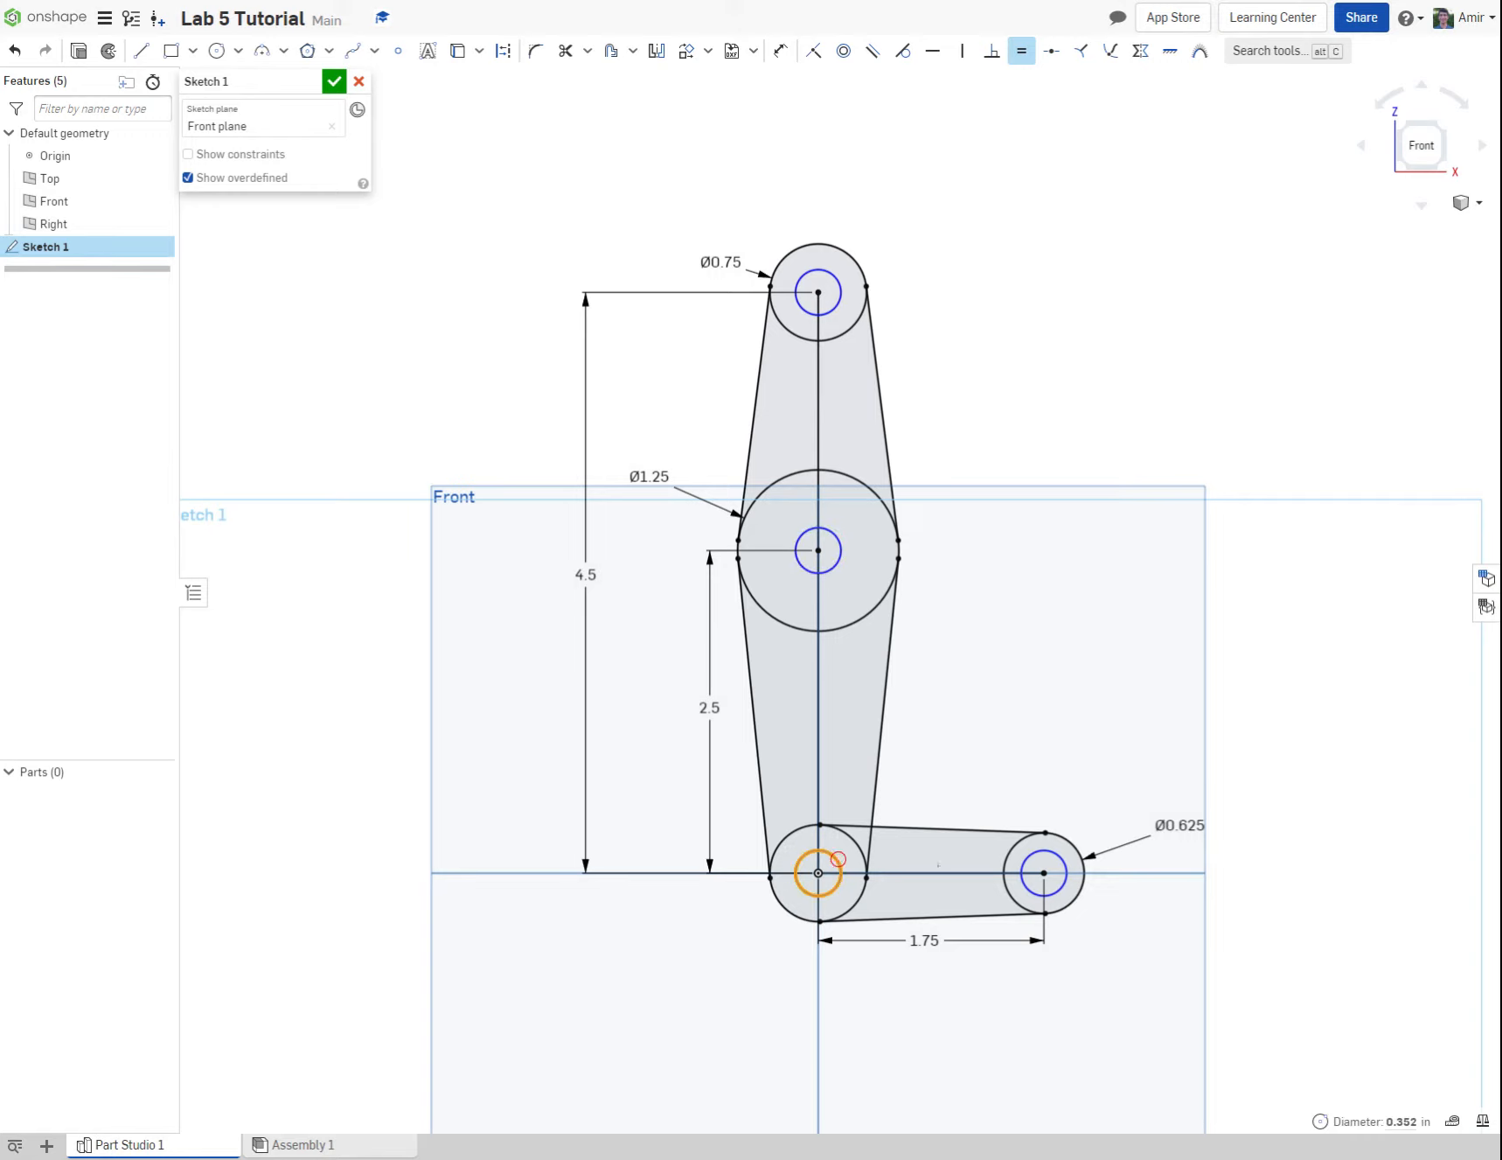
click(1025, 848)
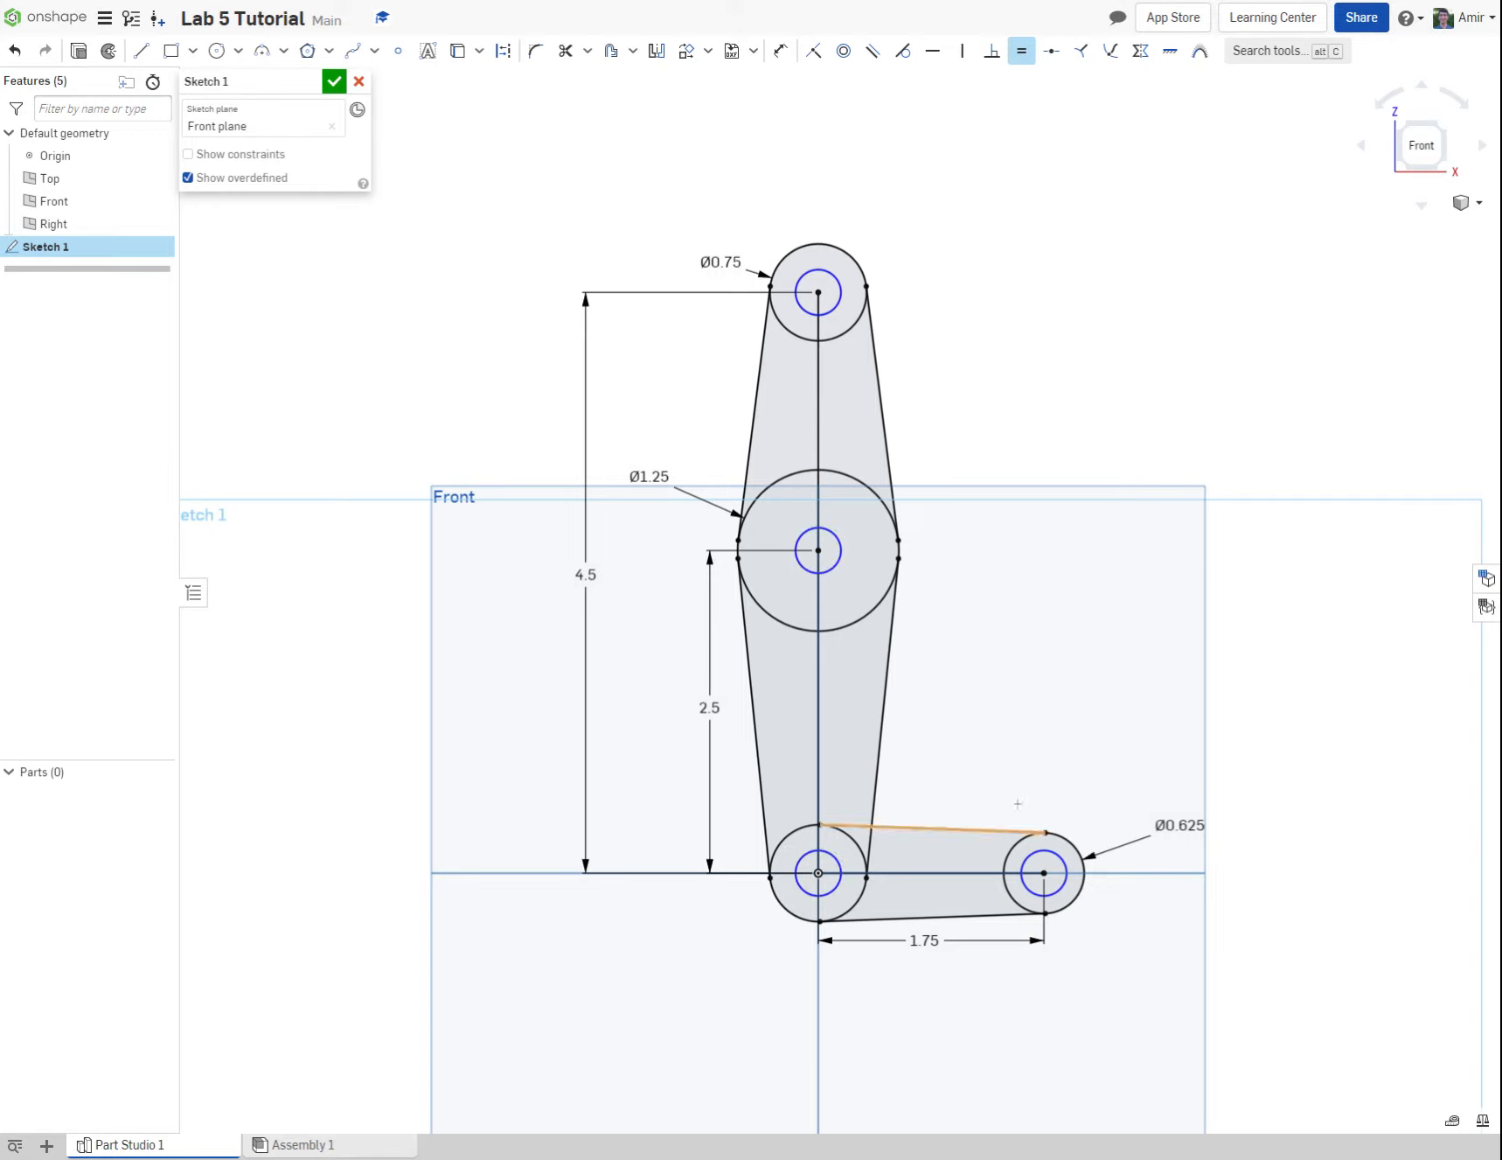
key(Escape)
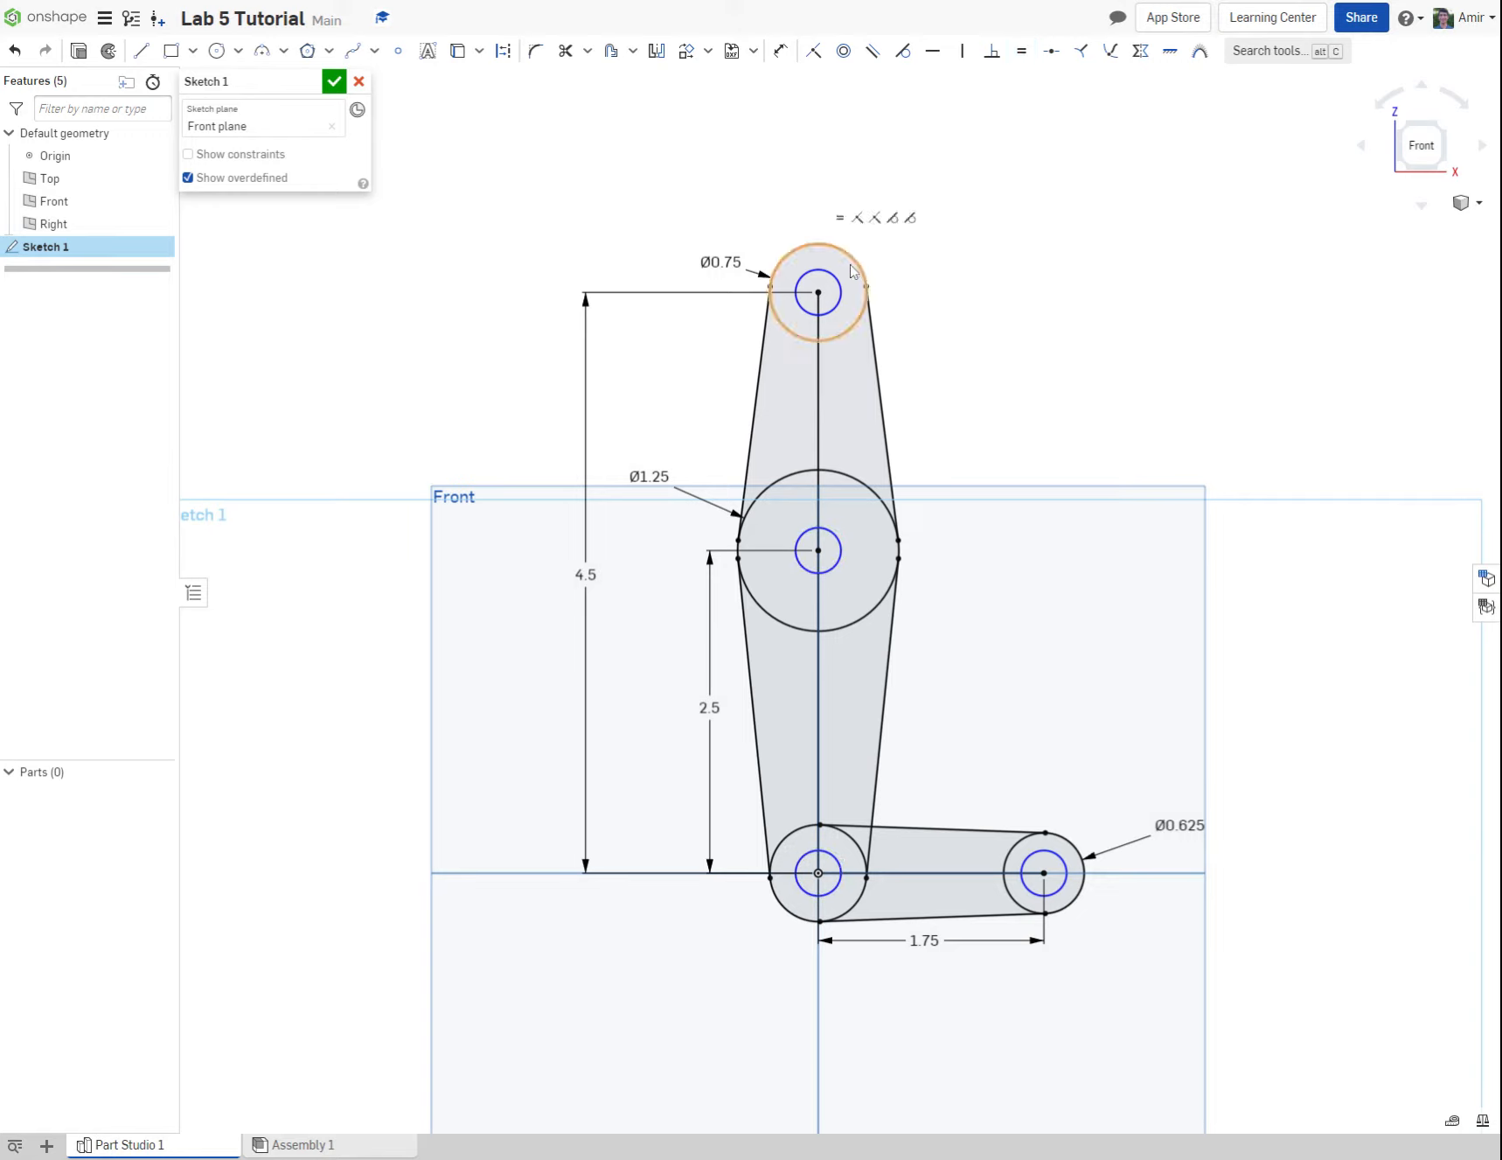
Step: Dimension the inner circle at the top of the vertical arm to 0.25 in diameter
click(778, 51)
click(840, 297)
click(889, 226)
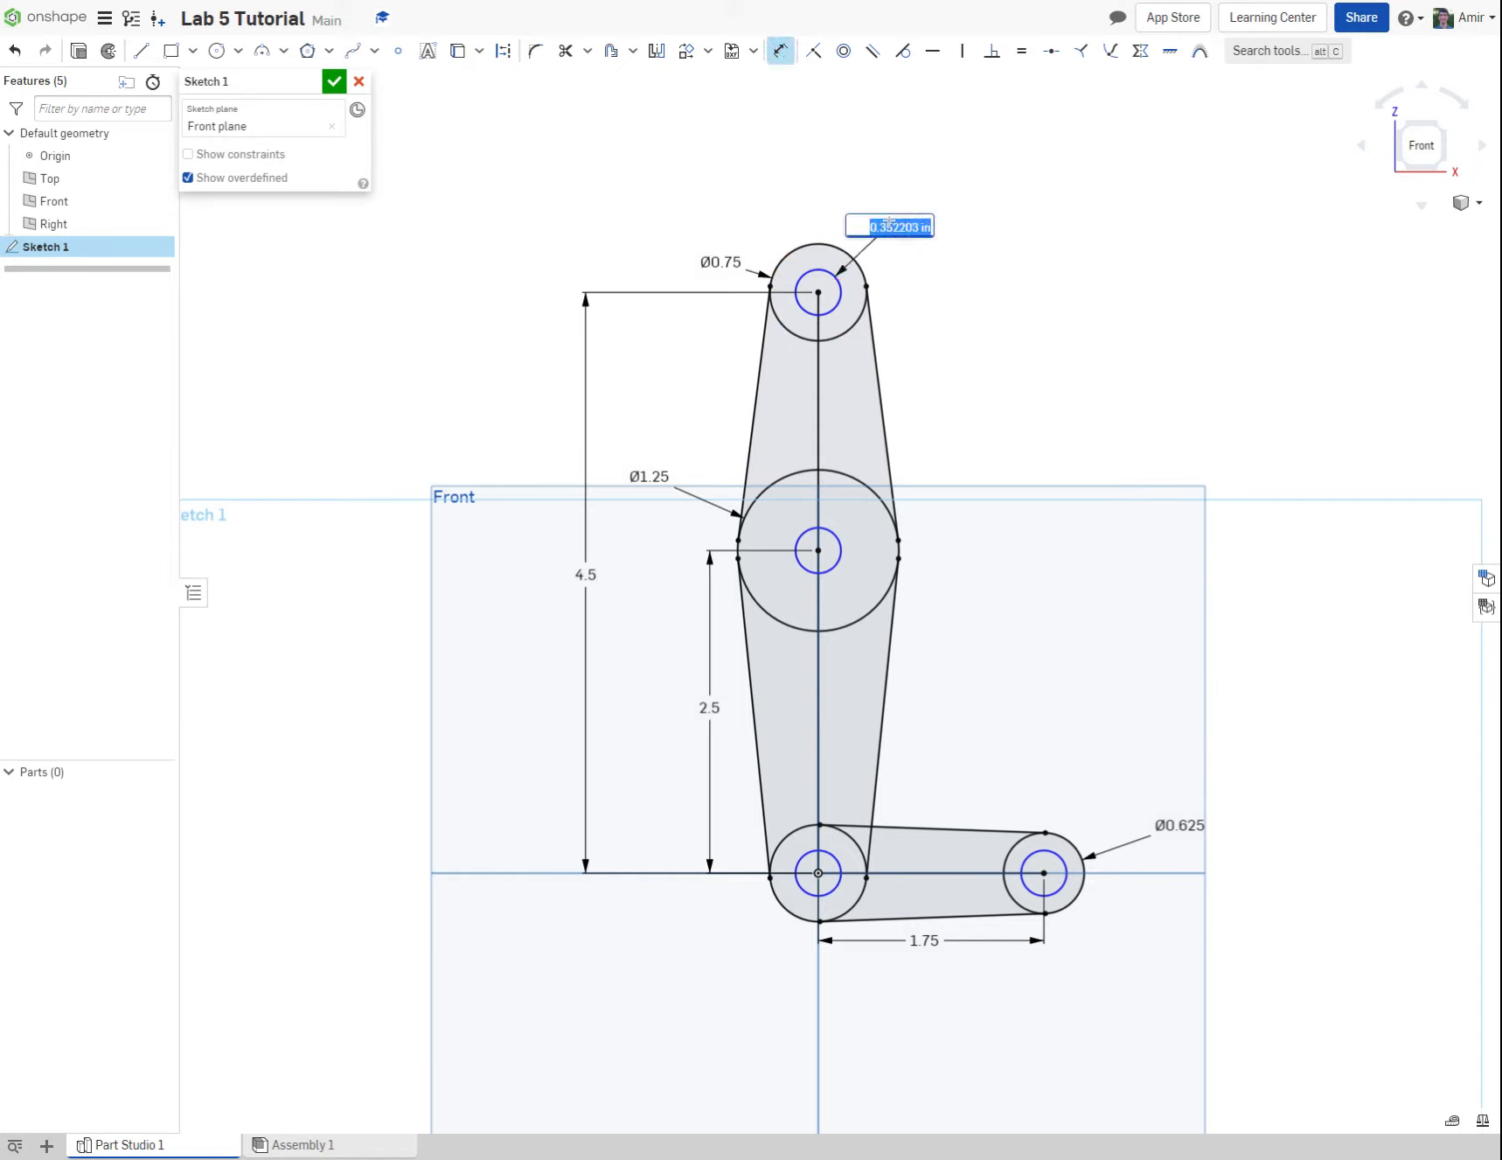
text(25)
key(Return)
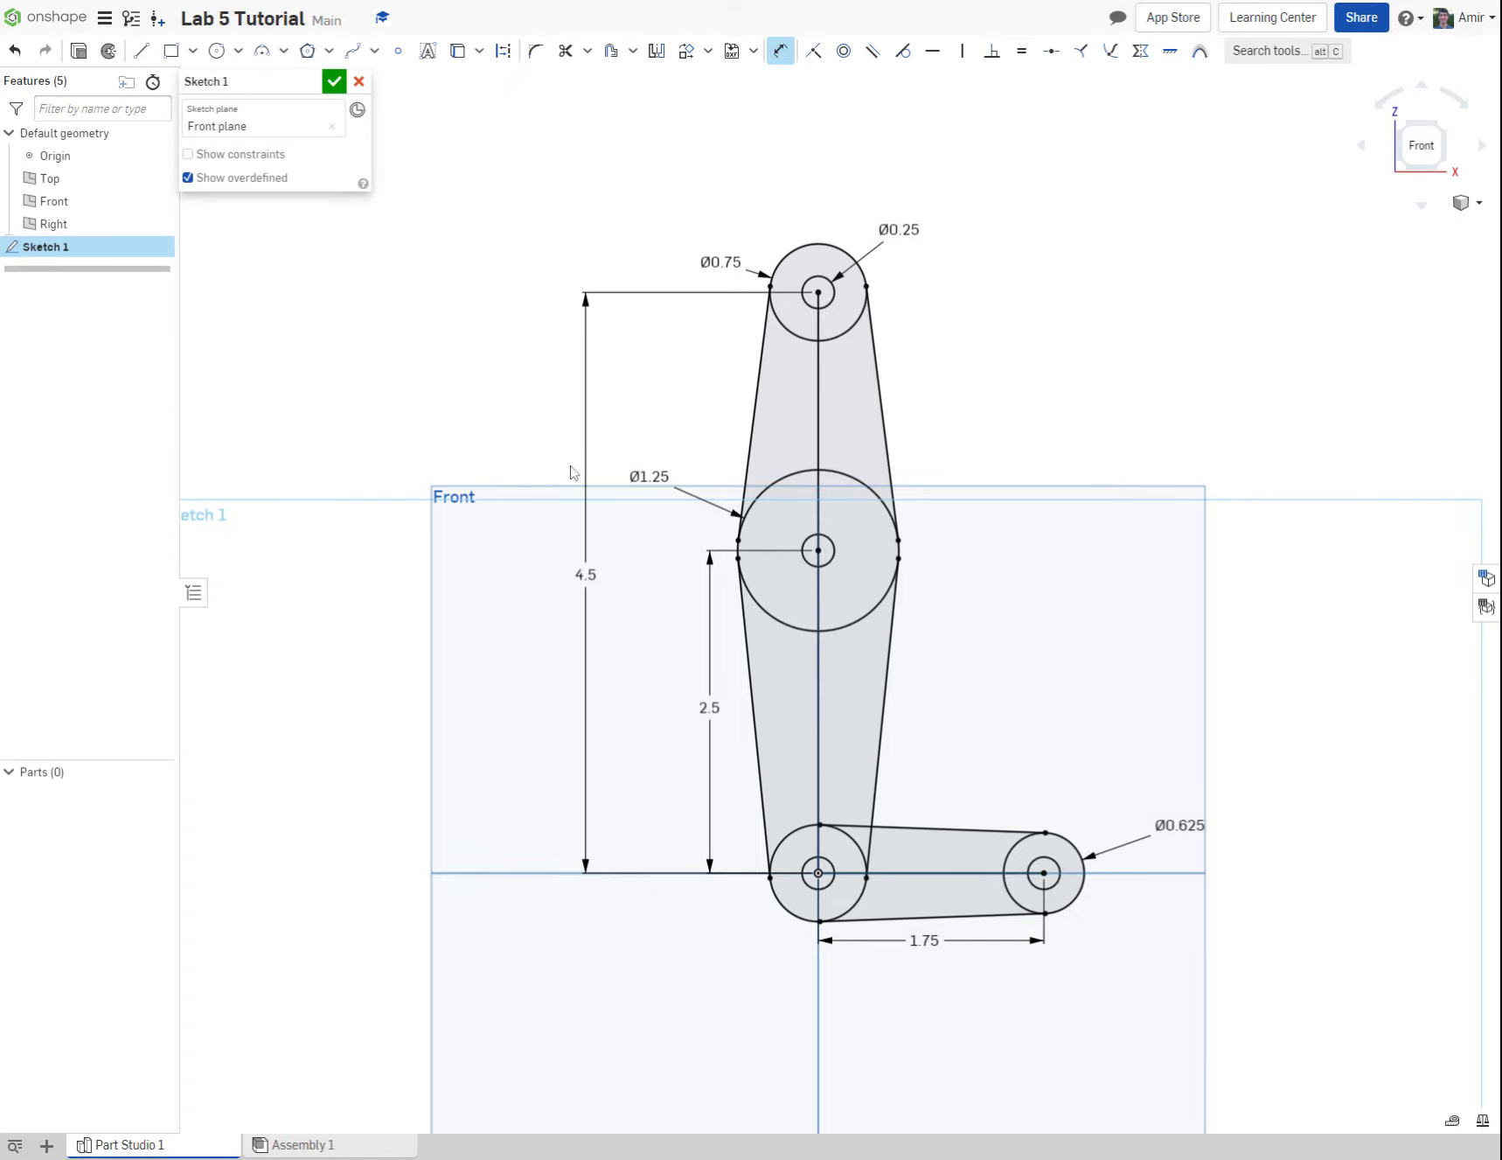
Step: Draw a circle about 0.3 in across between the top circle and the 1.25 in circle, just beside the vertical centre line
click(216, 50)
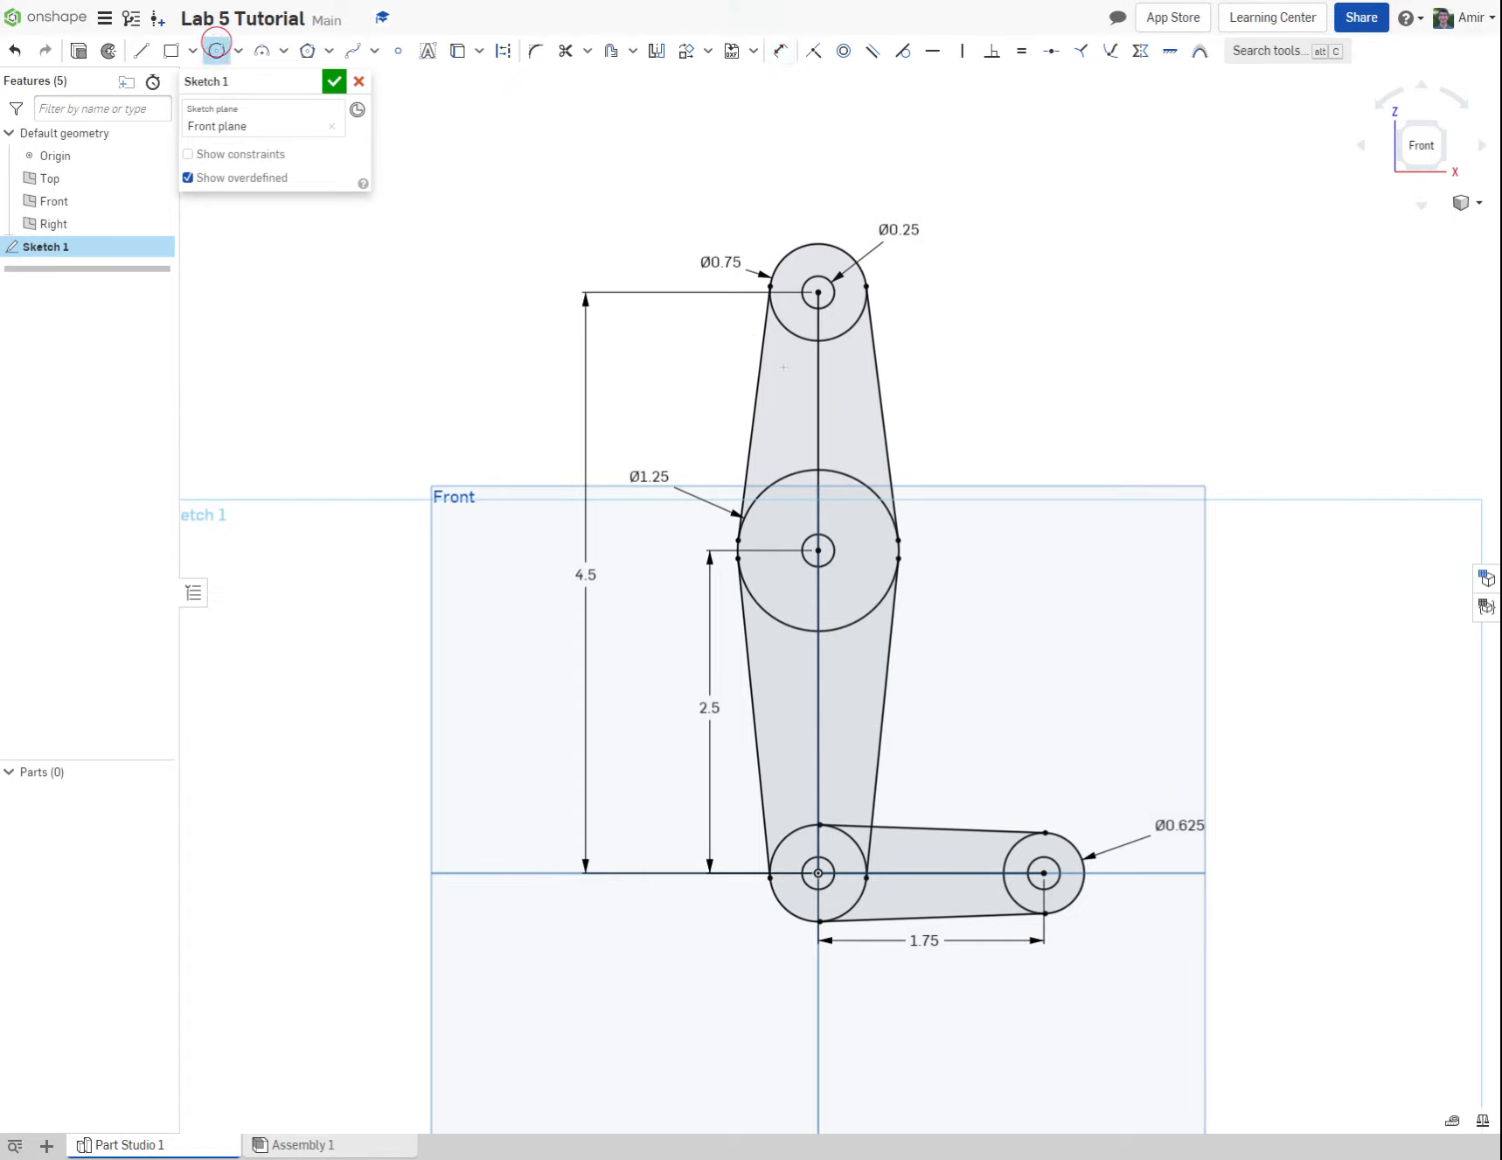
click(791, 372)
click(803, 360)
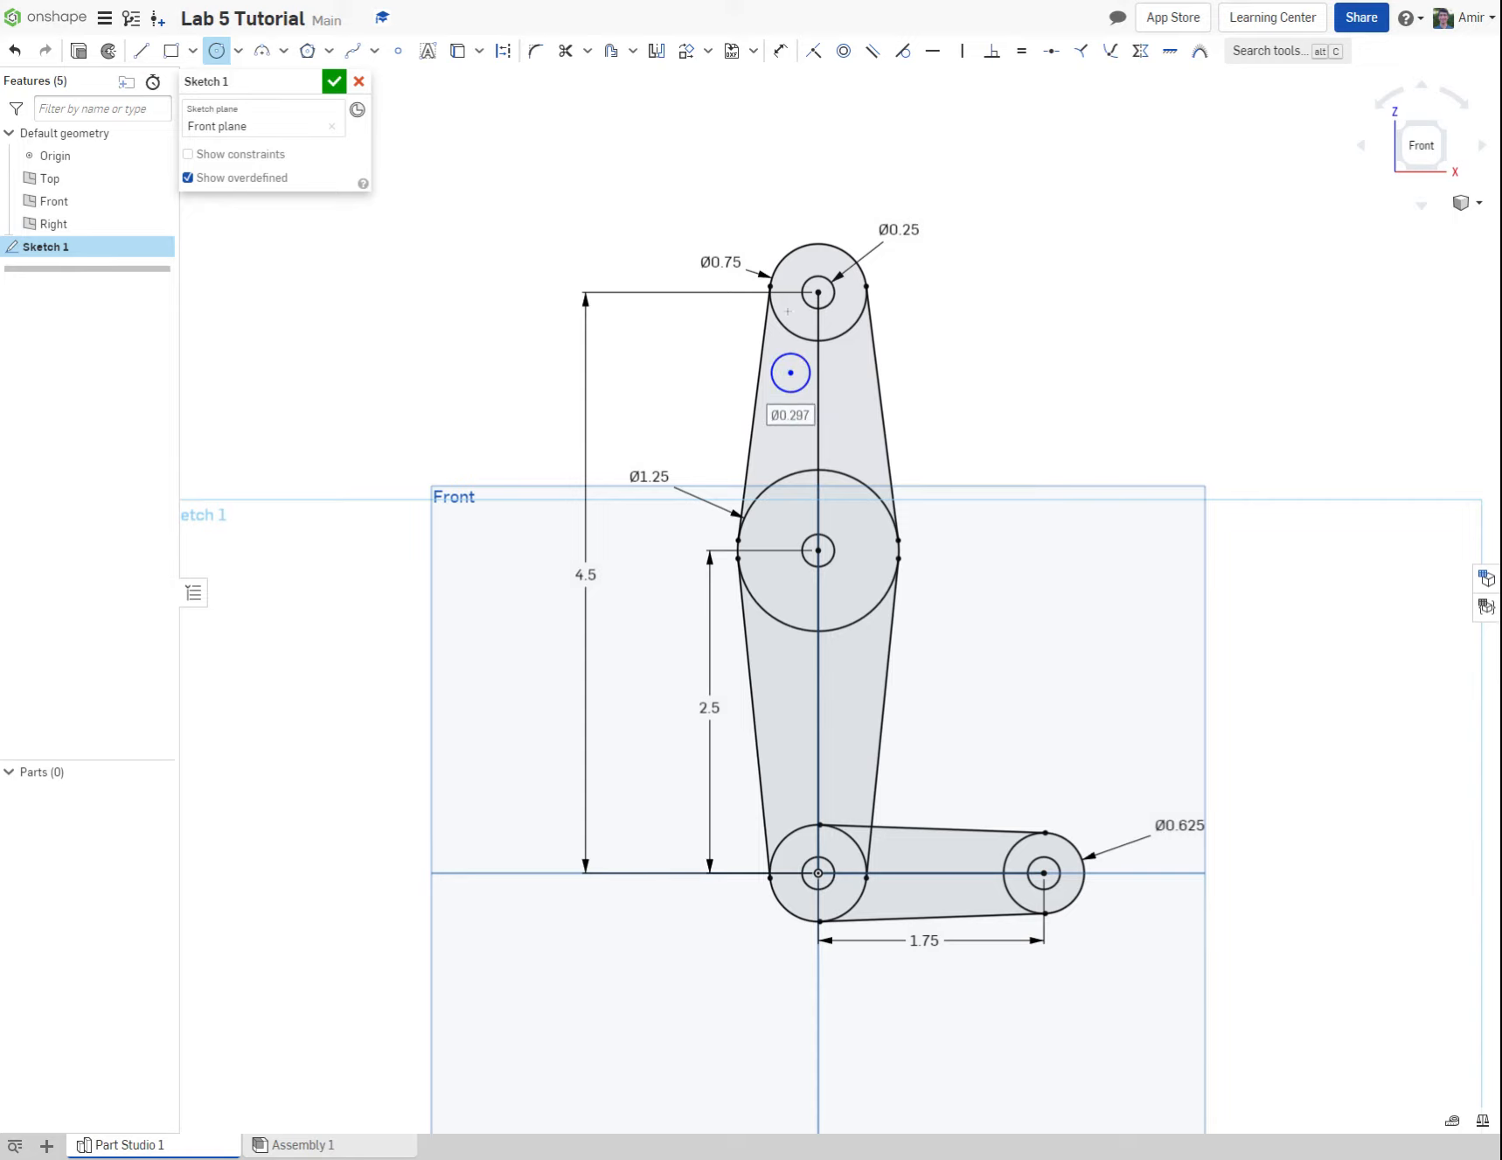
Step: Dimension the vertical distance between the new circle's centre and the 1.25 in circle's centre to 1.438 in
click(780, 51)
click(790, 373)
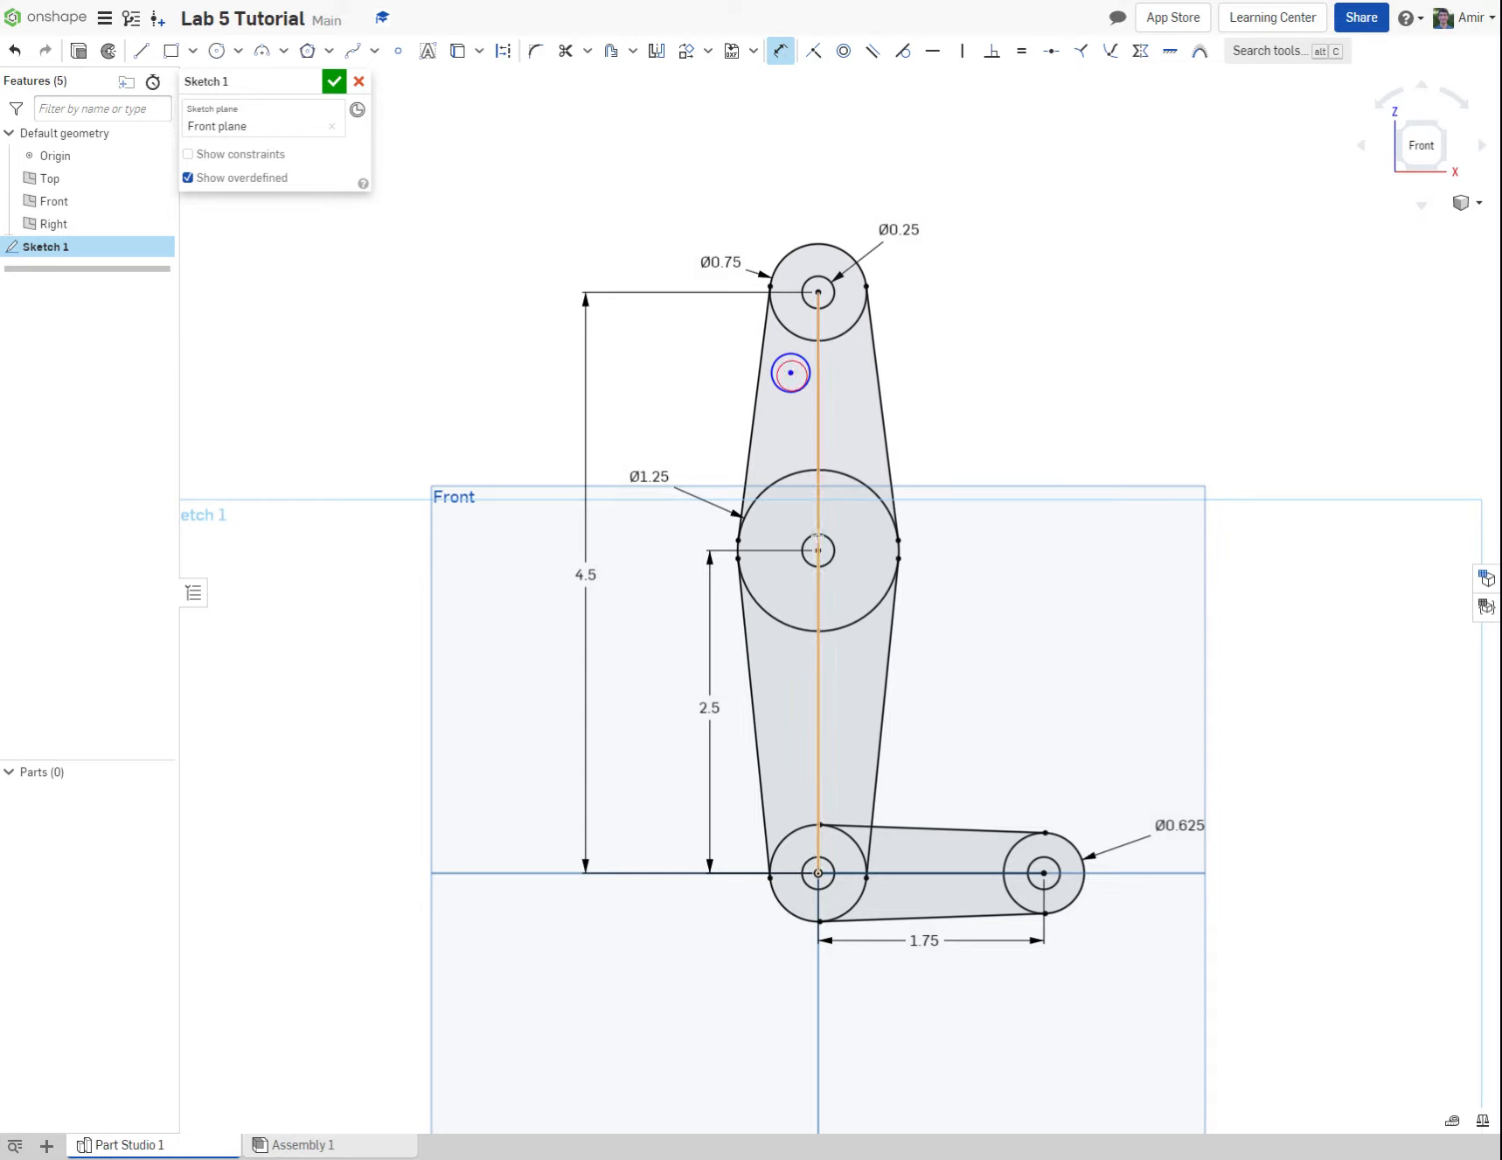
click(819, 550)
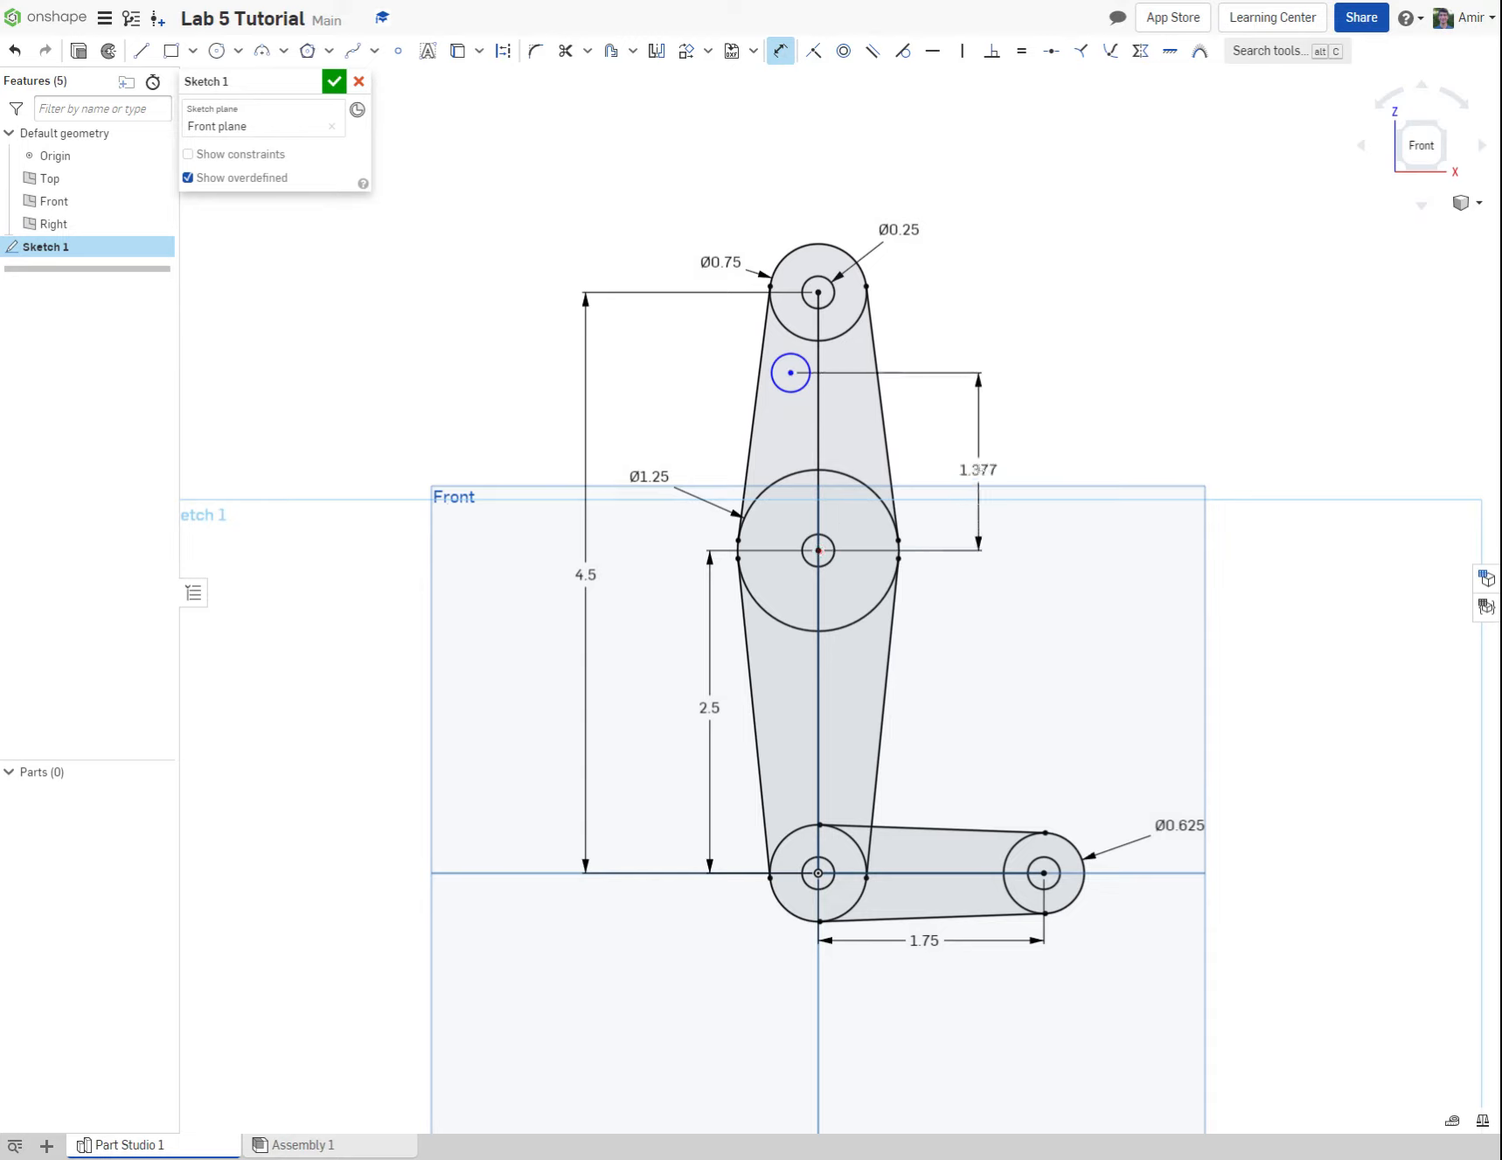
click(980, 469)
text(1)
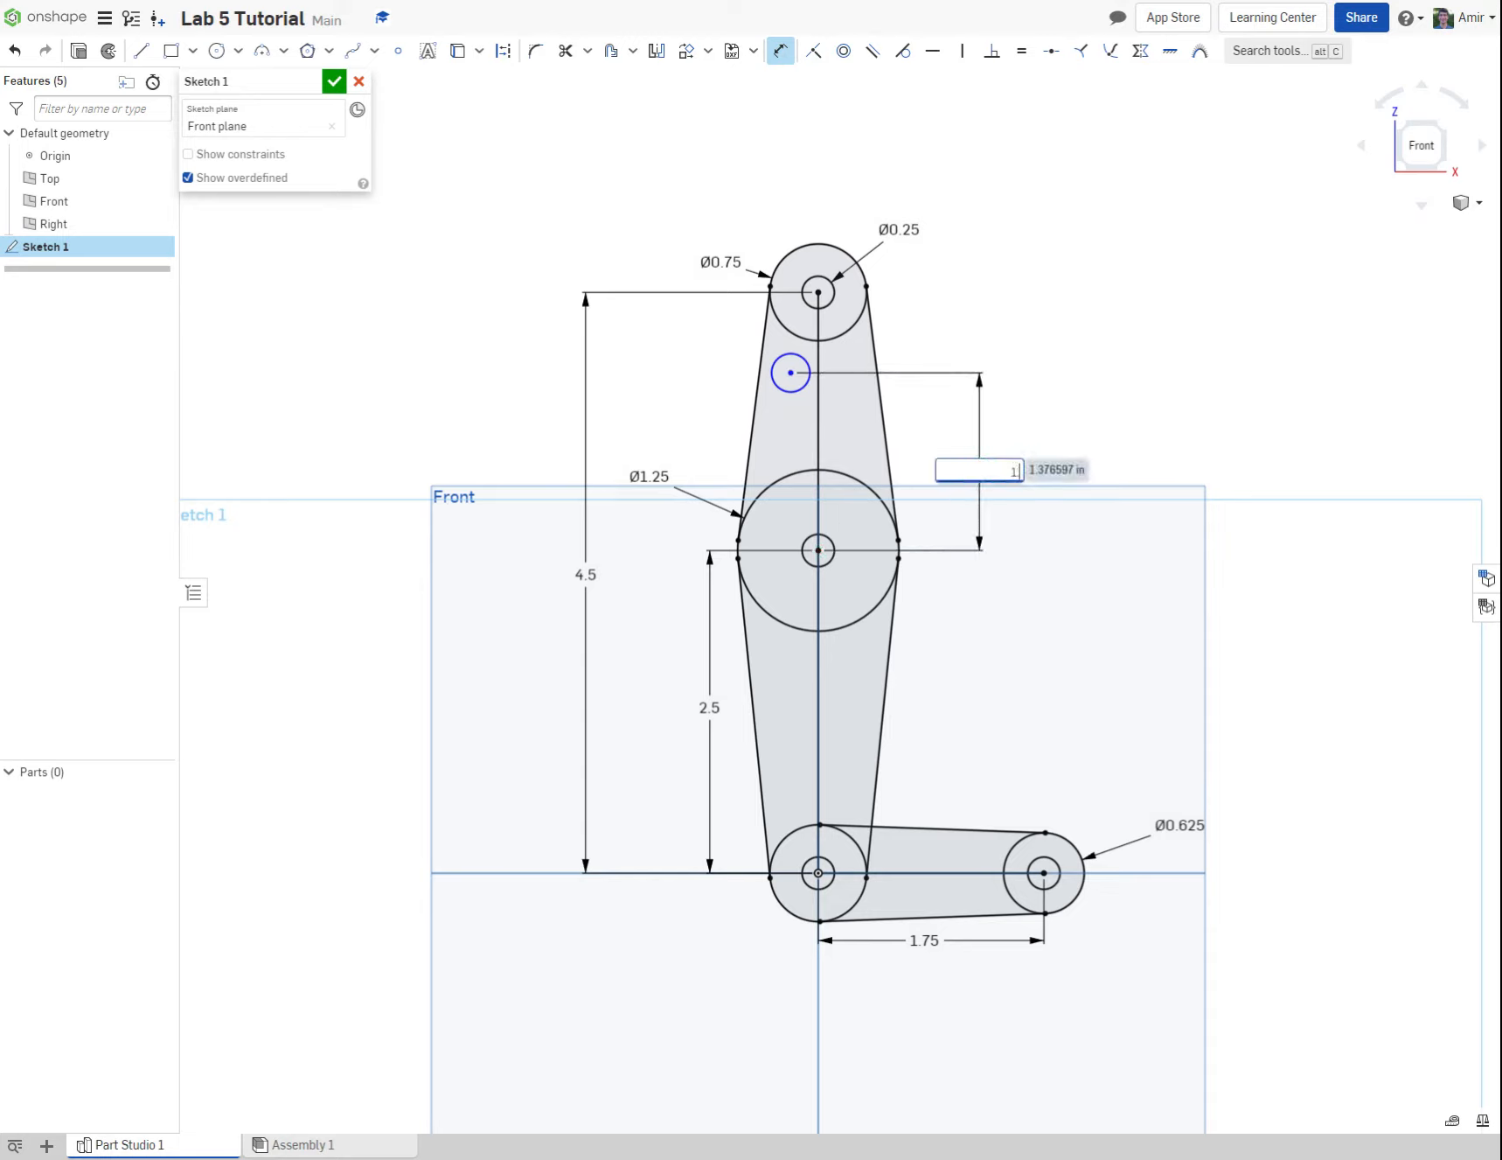
text(.438)
key(Return)
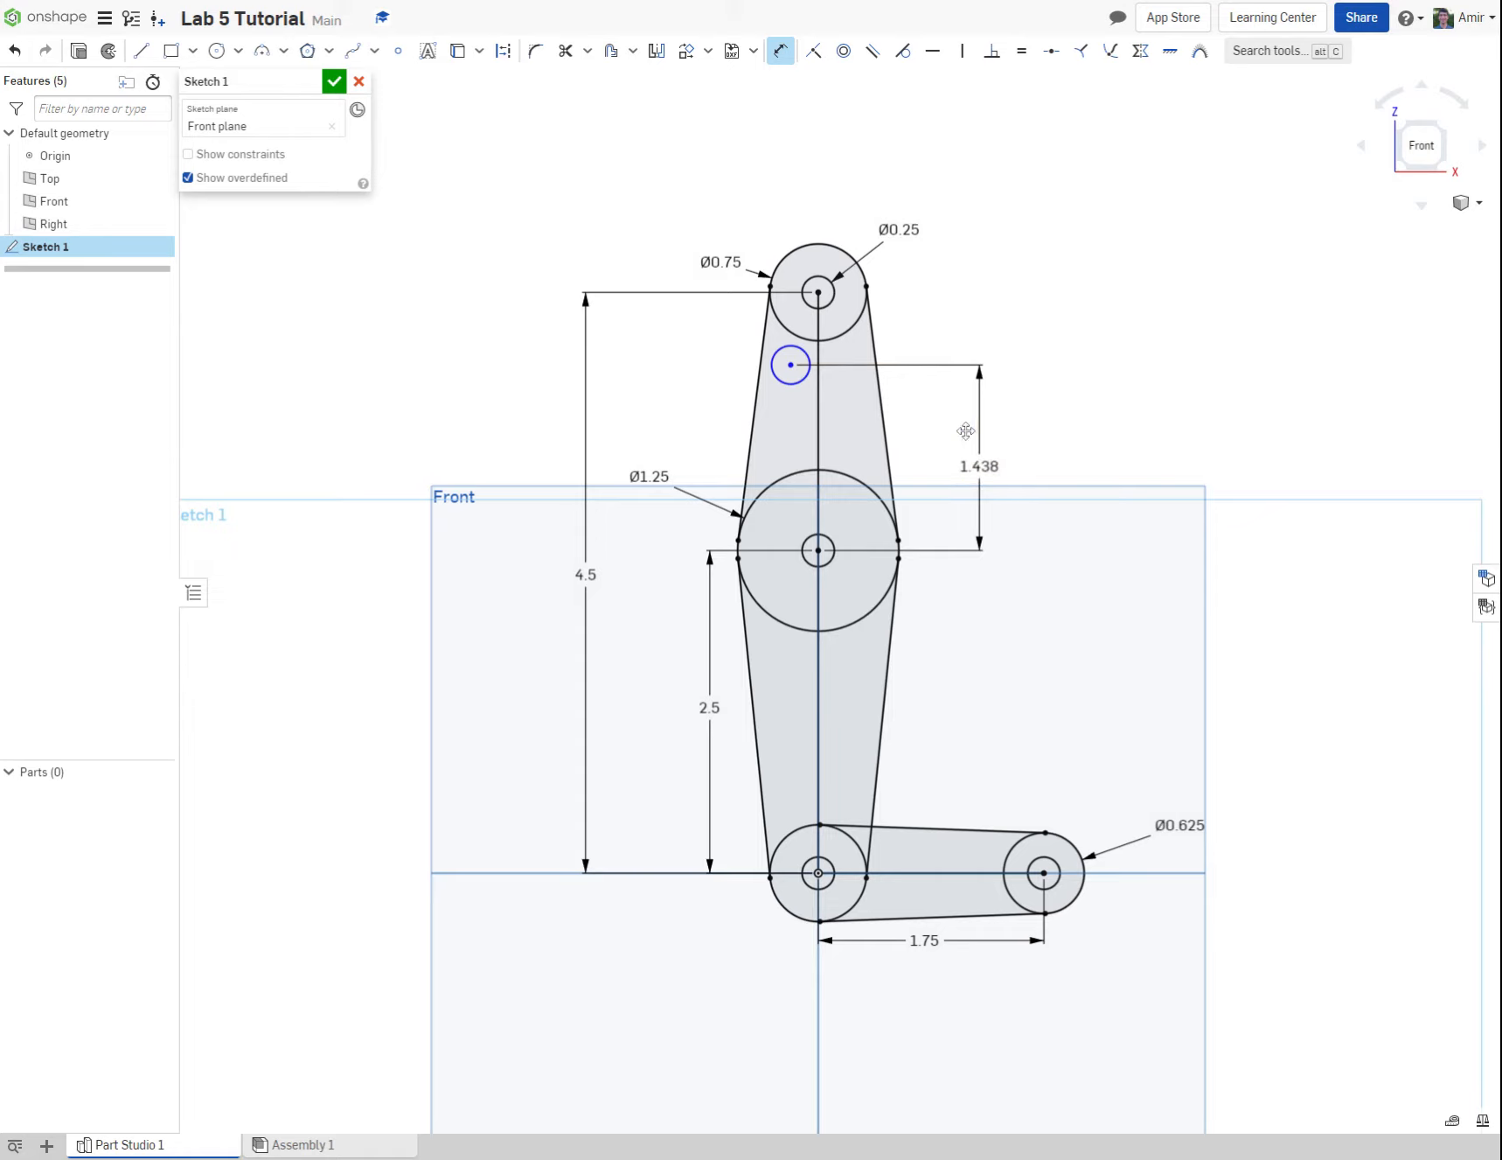
click(901, 50)
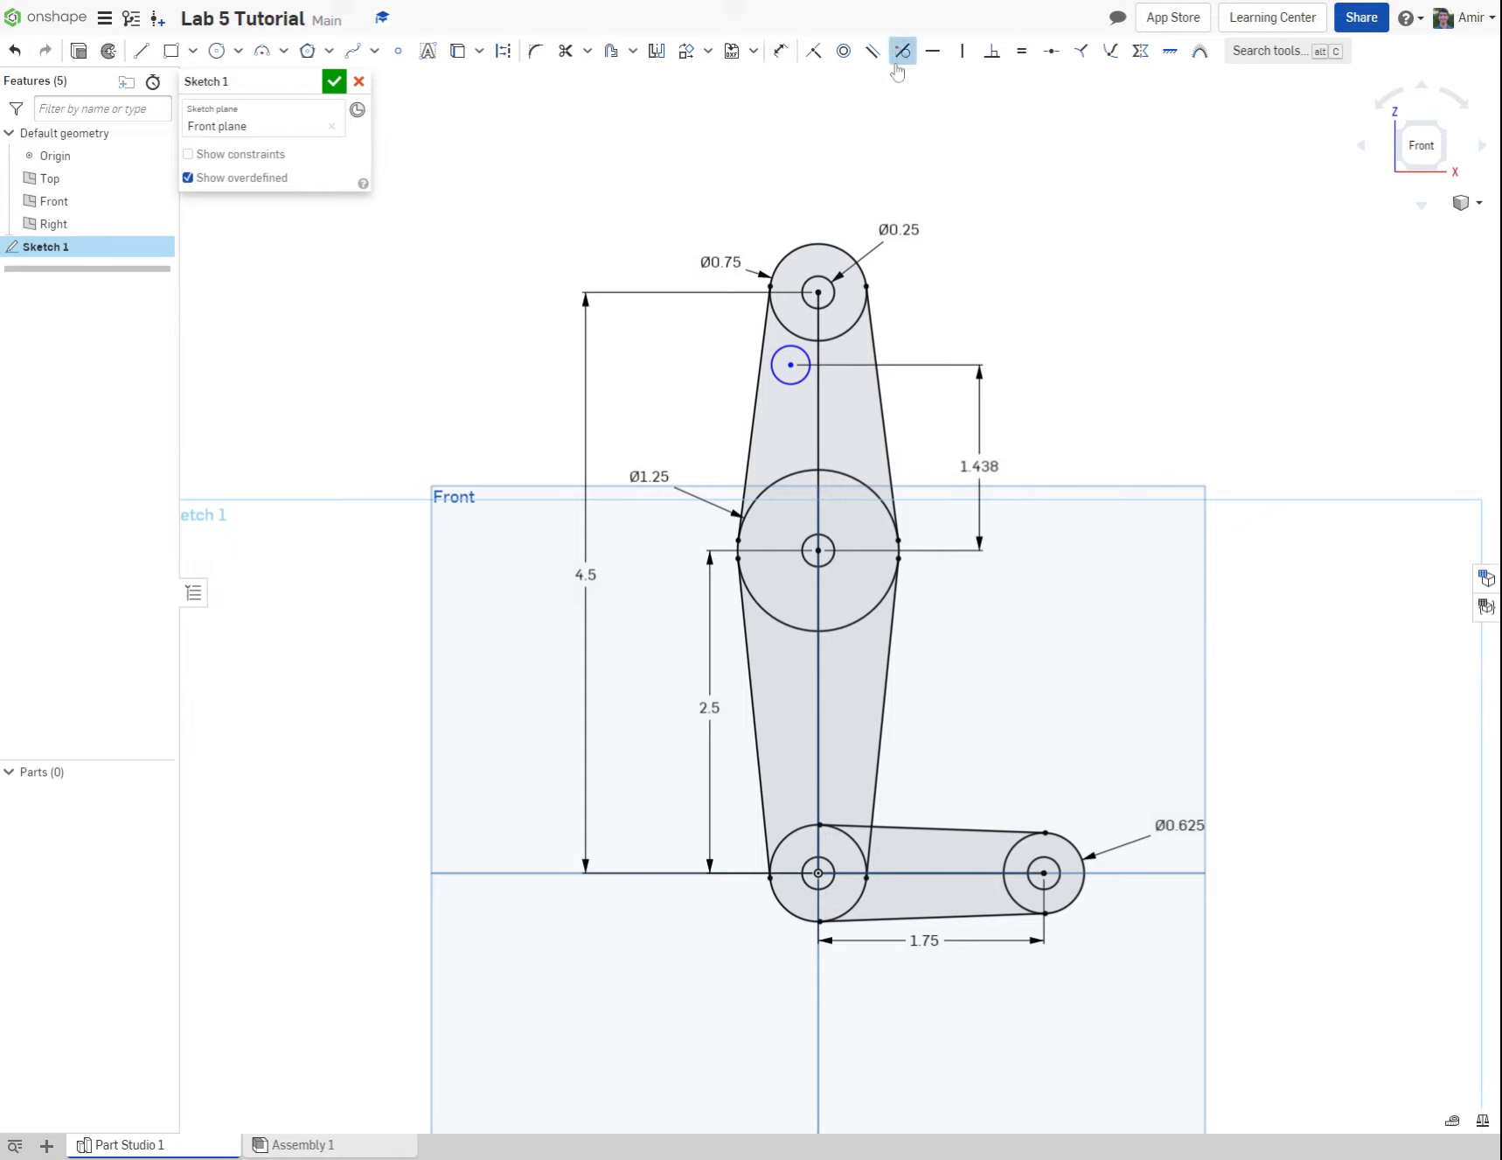
click(809, 360)
click(817, 360)
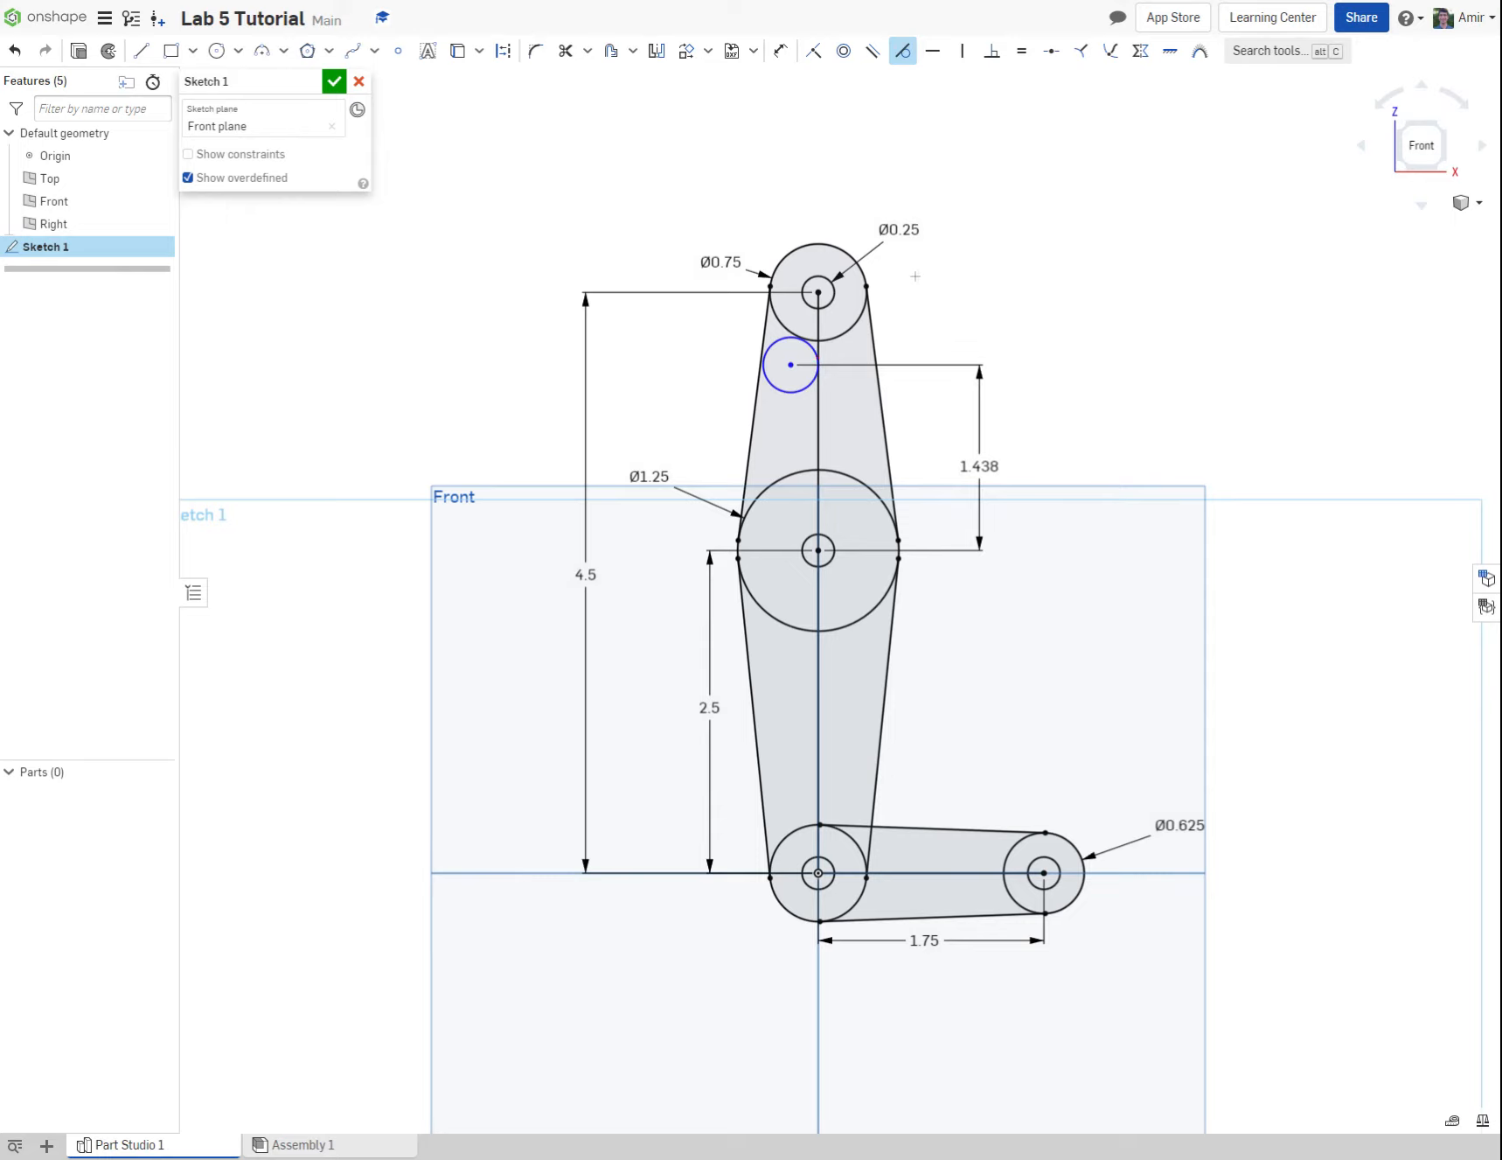
key(ctrl+z)
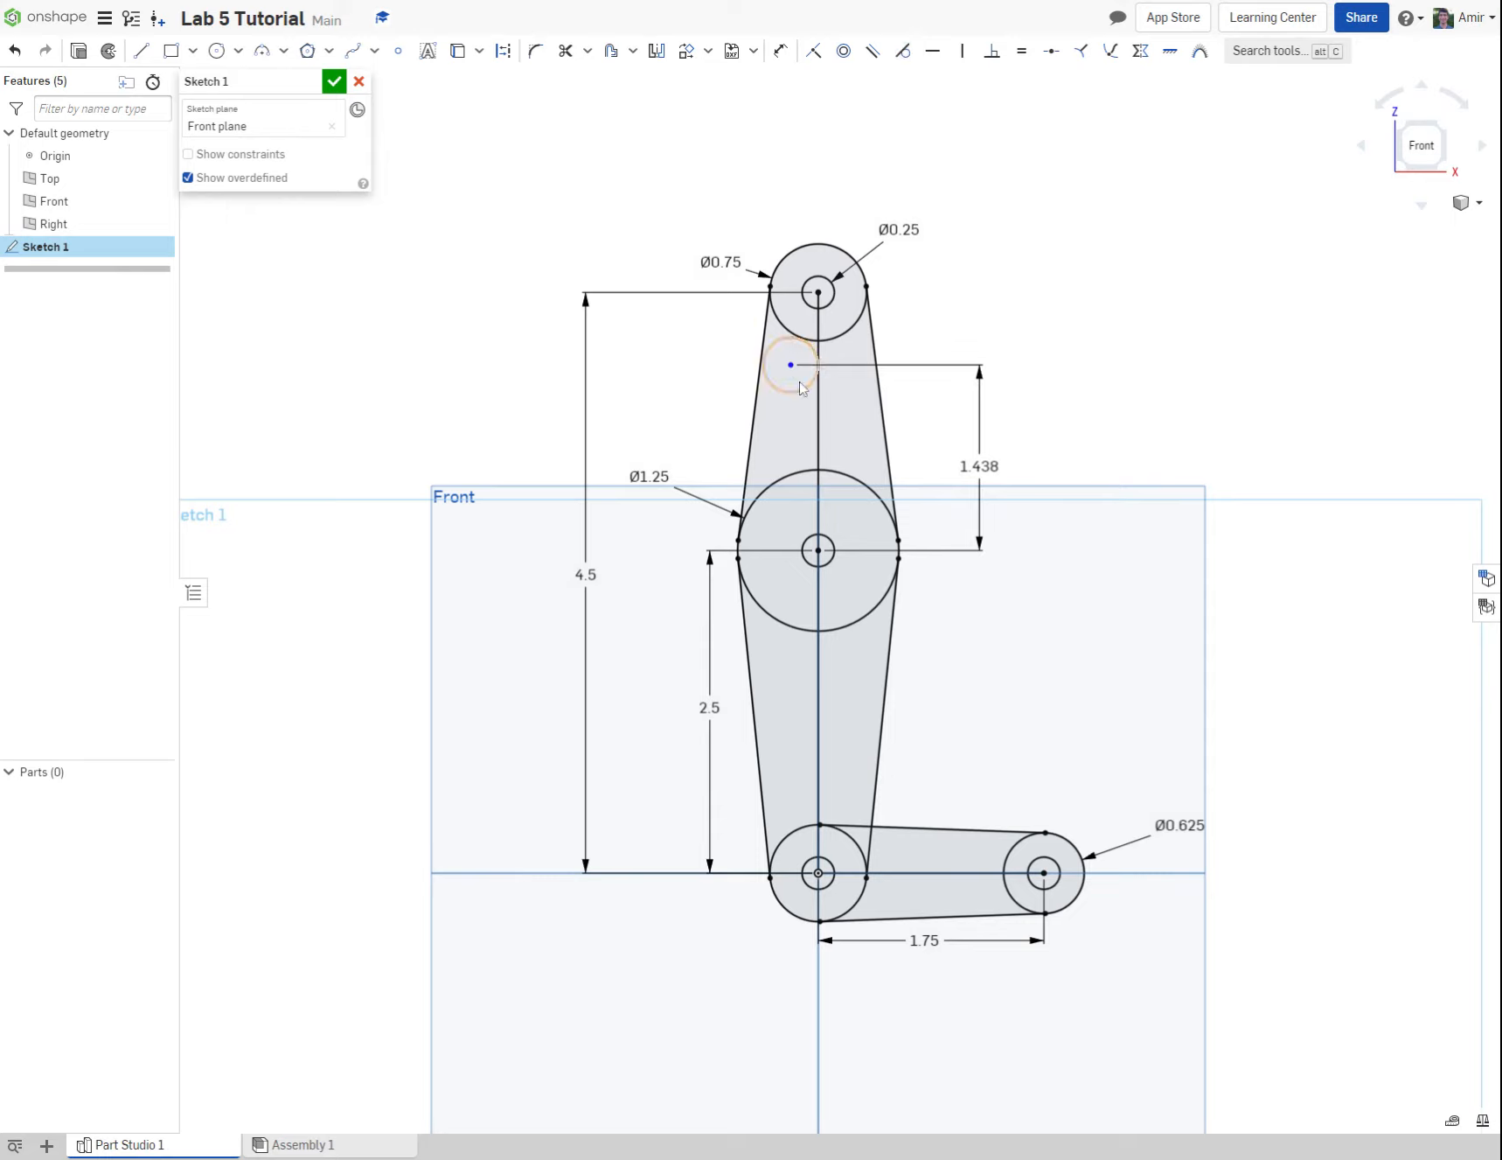
click(901, 49)
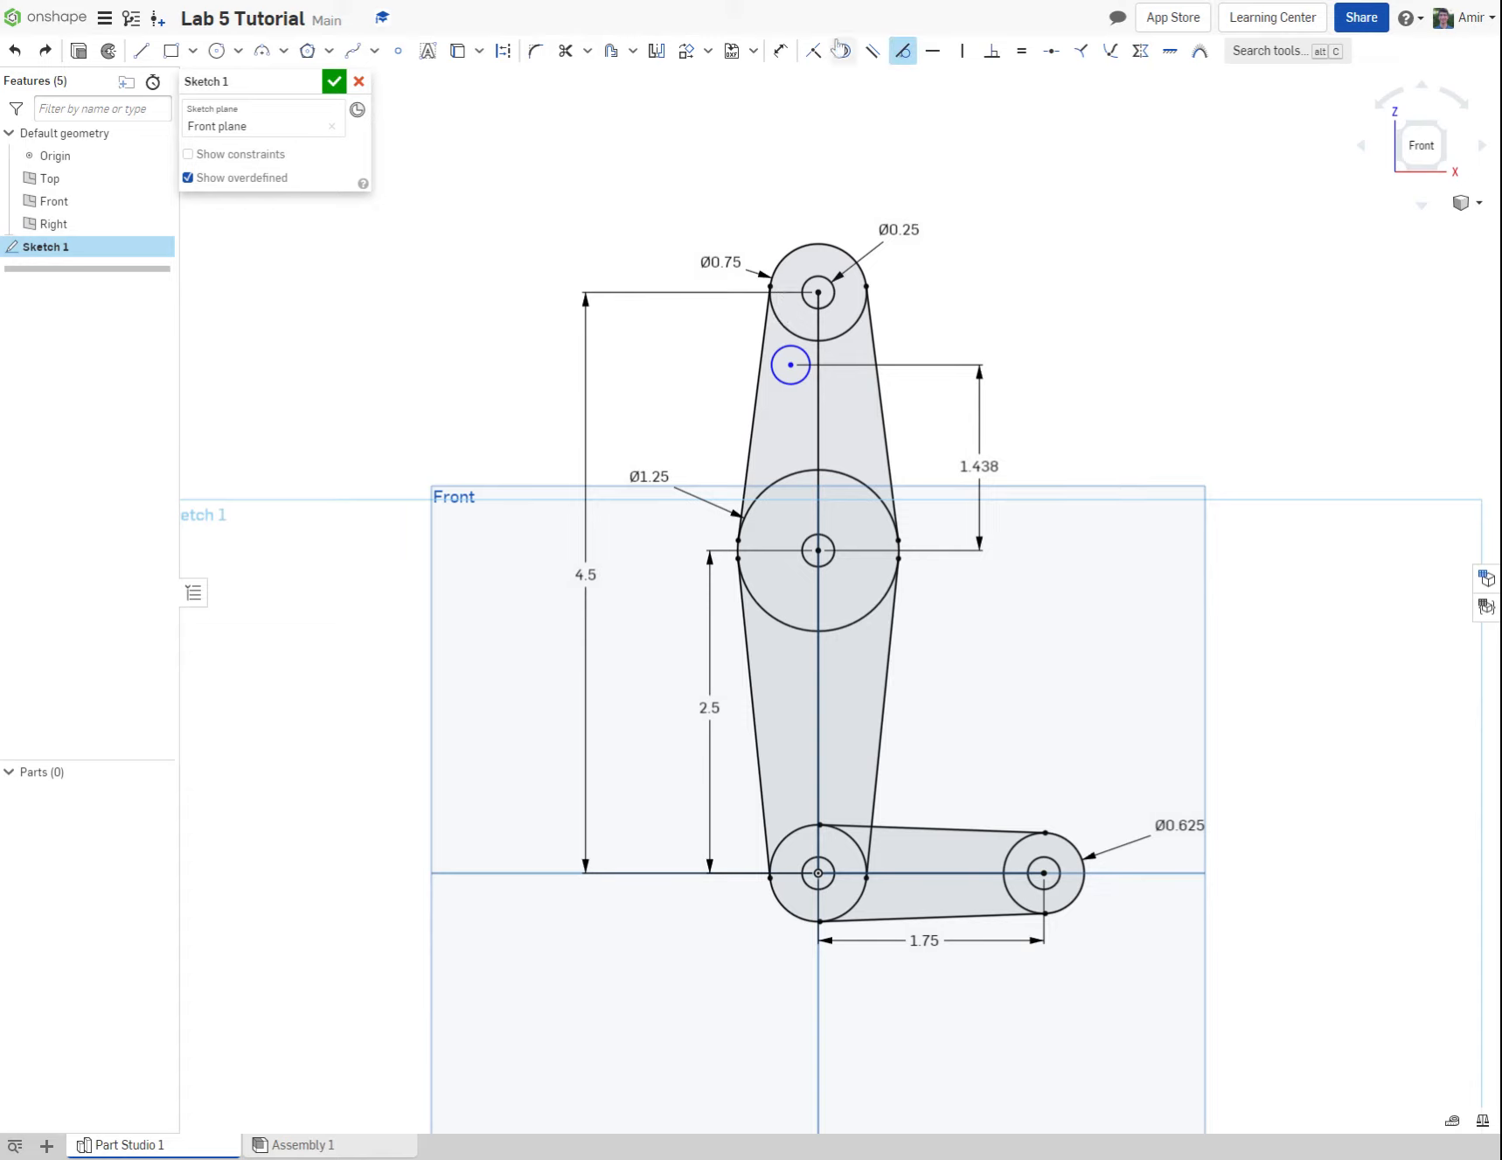
Step: Dimension the horizontal offset of the small circle's centre from the vertical centre line to 0.125 in
click(781, 50)
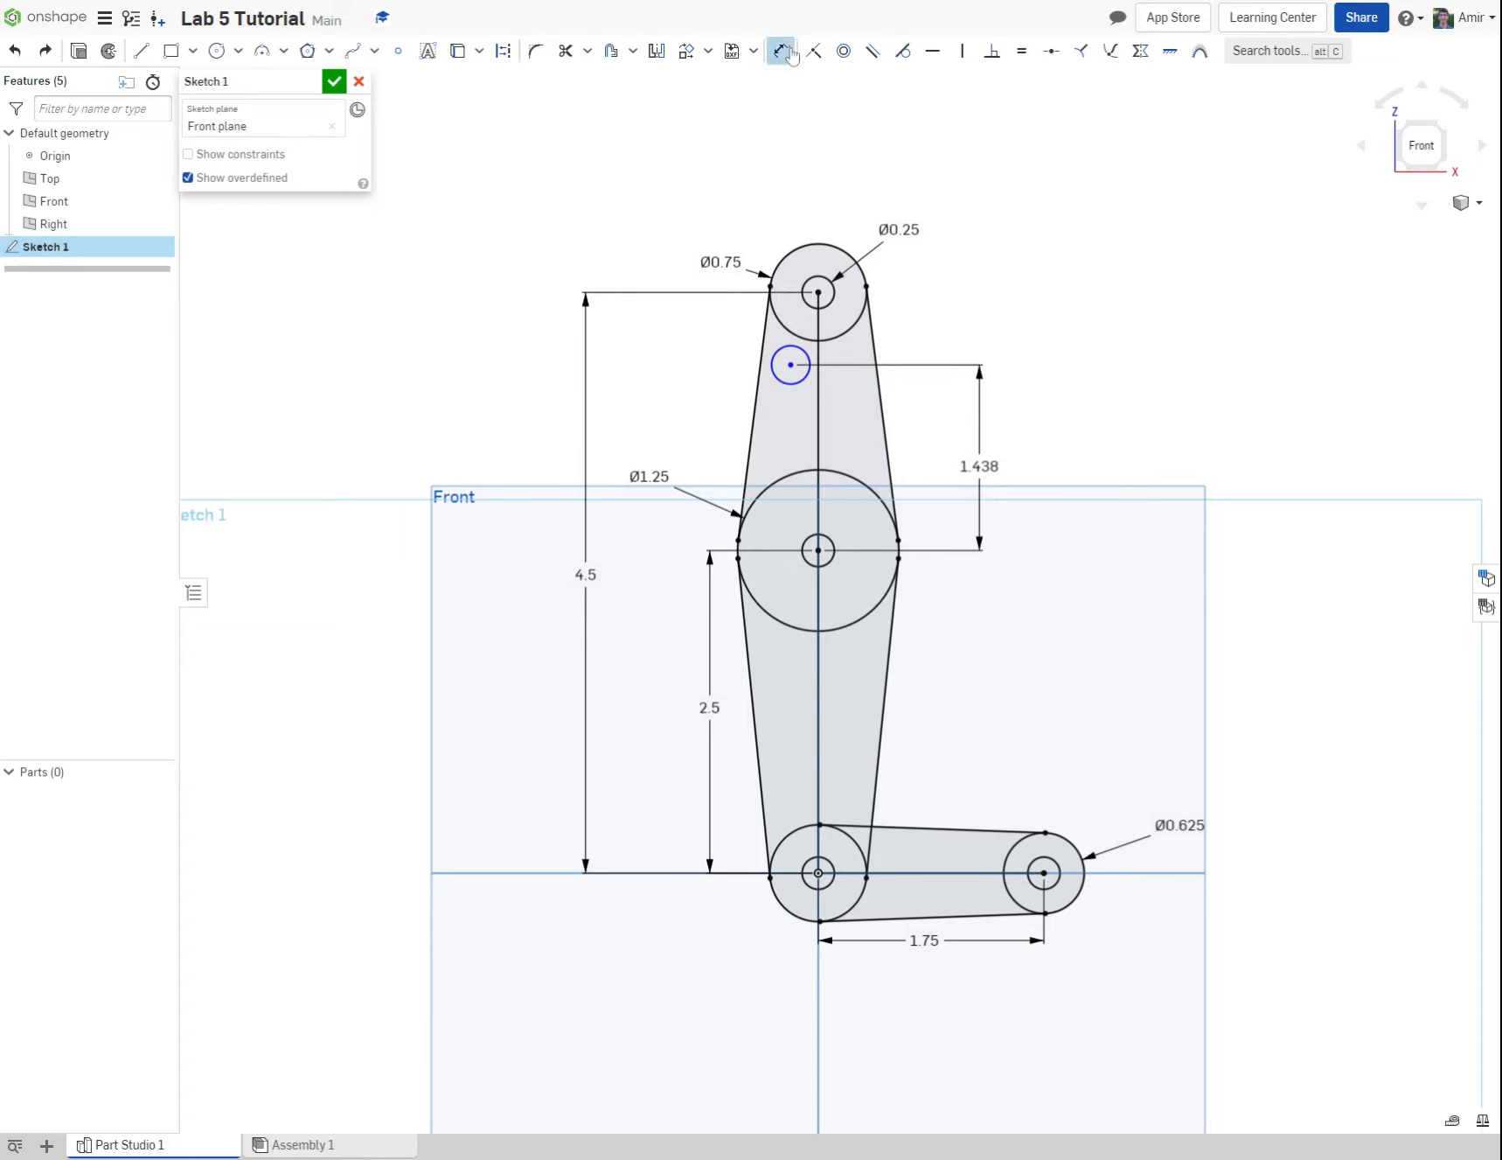
click(791, 365)
click(818, 384)
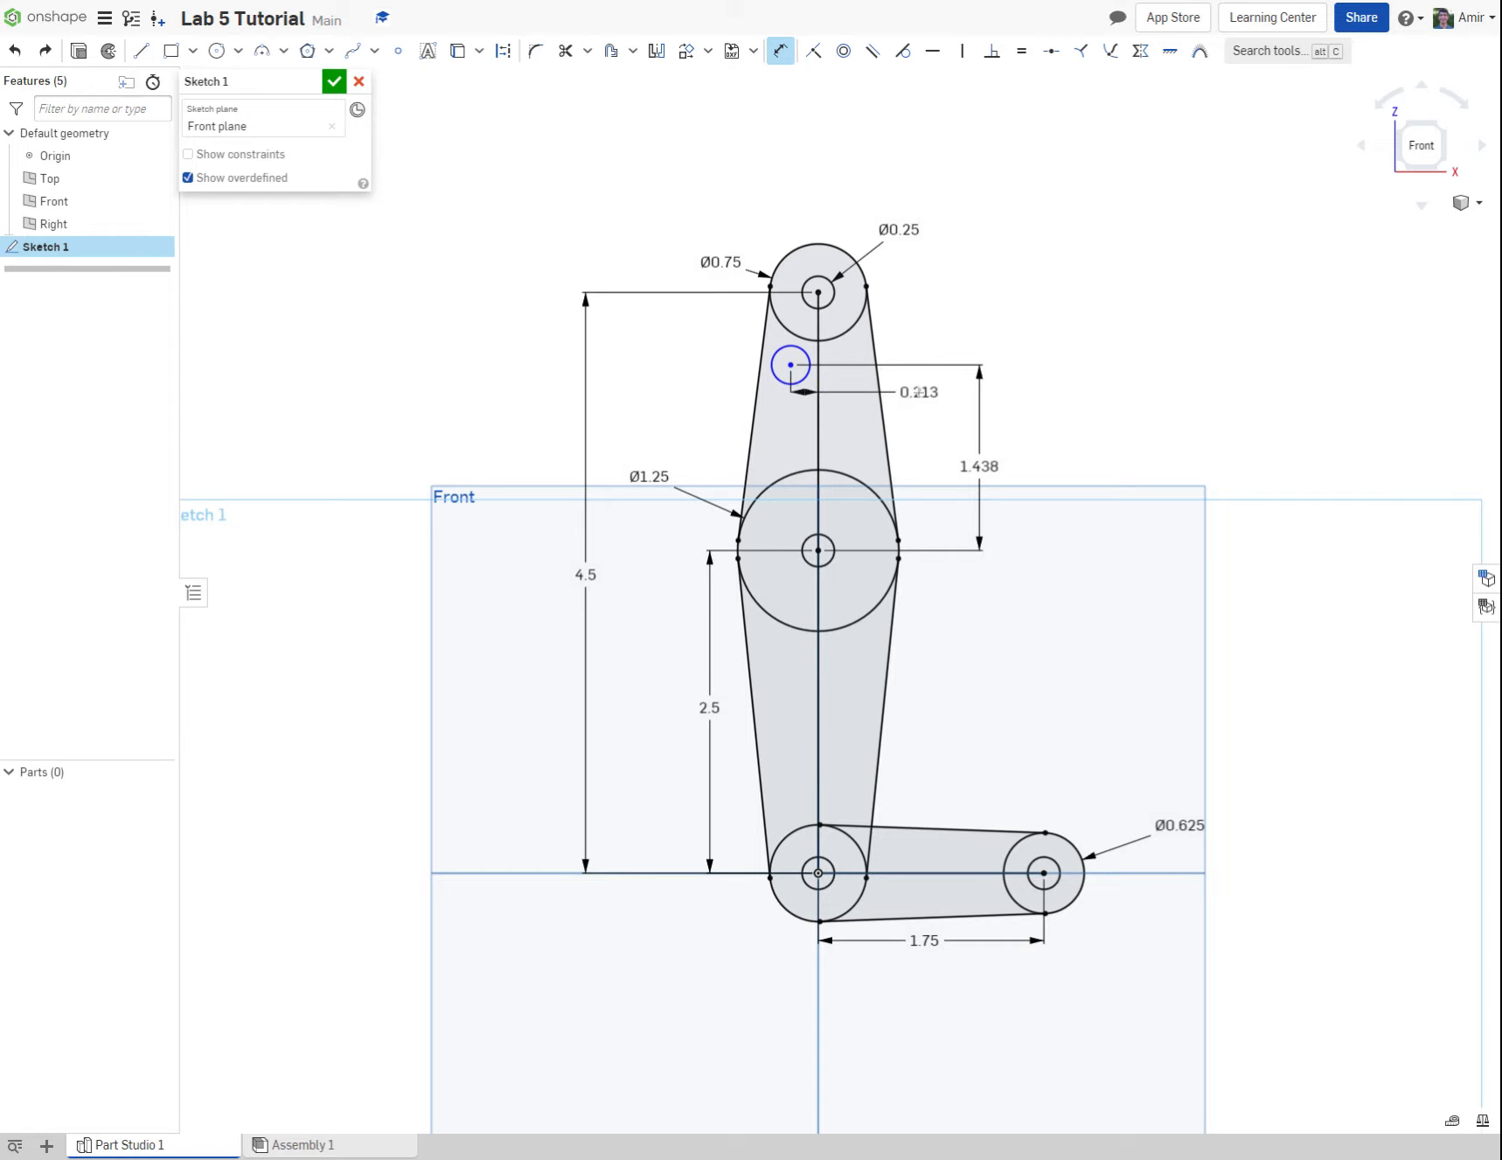
click(915, 397)
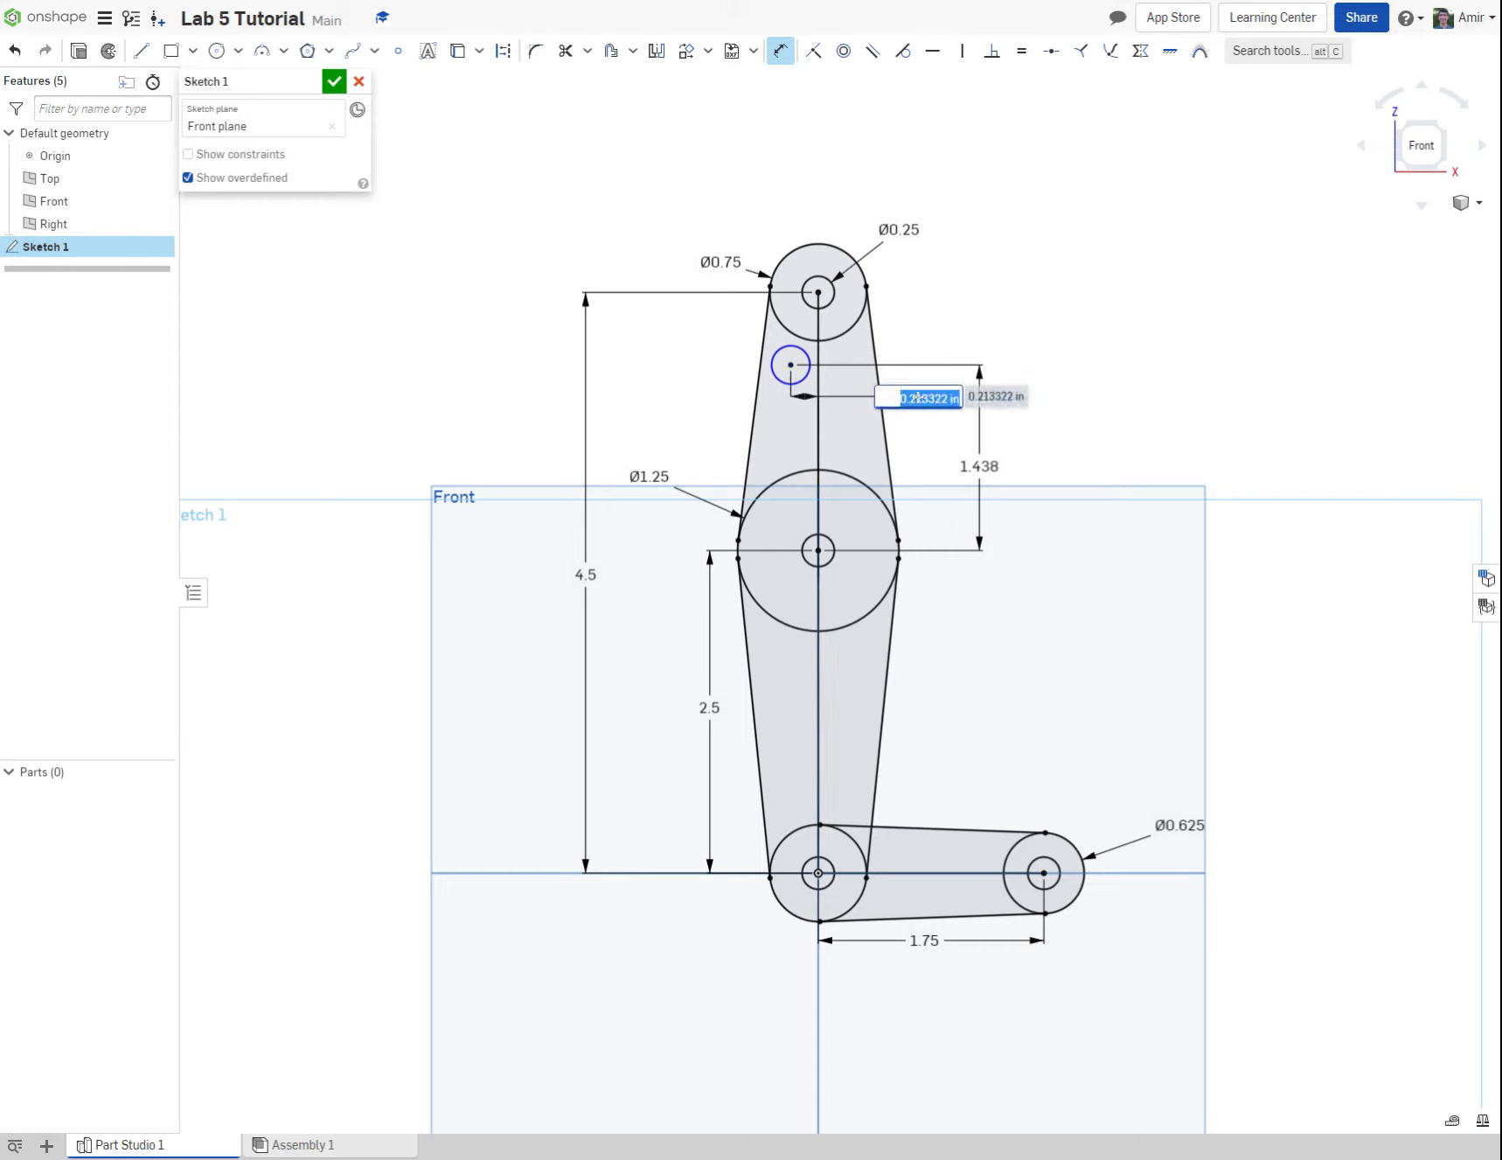
key(BackSpace)
text(.125)
key(Return)
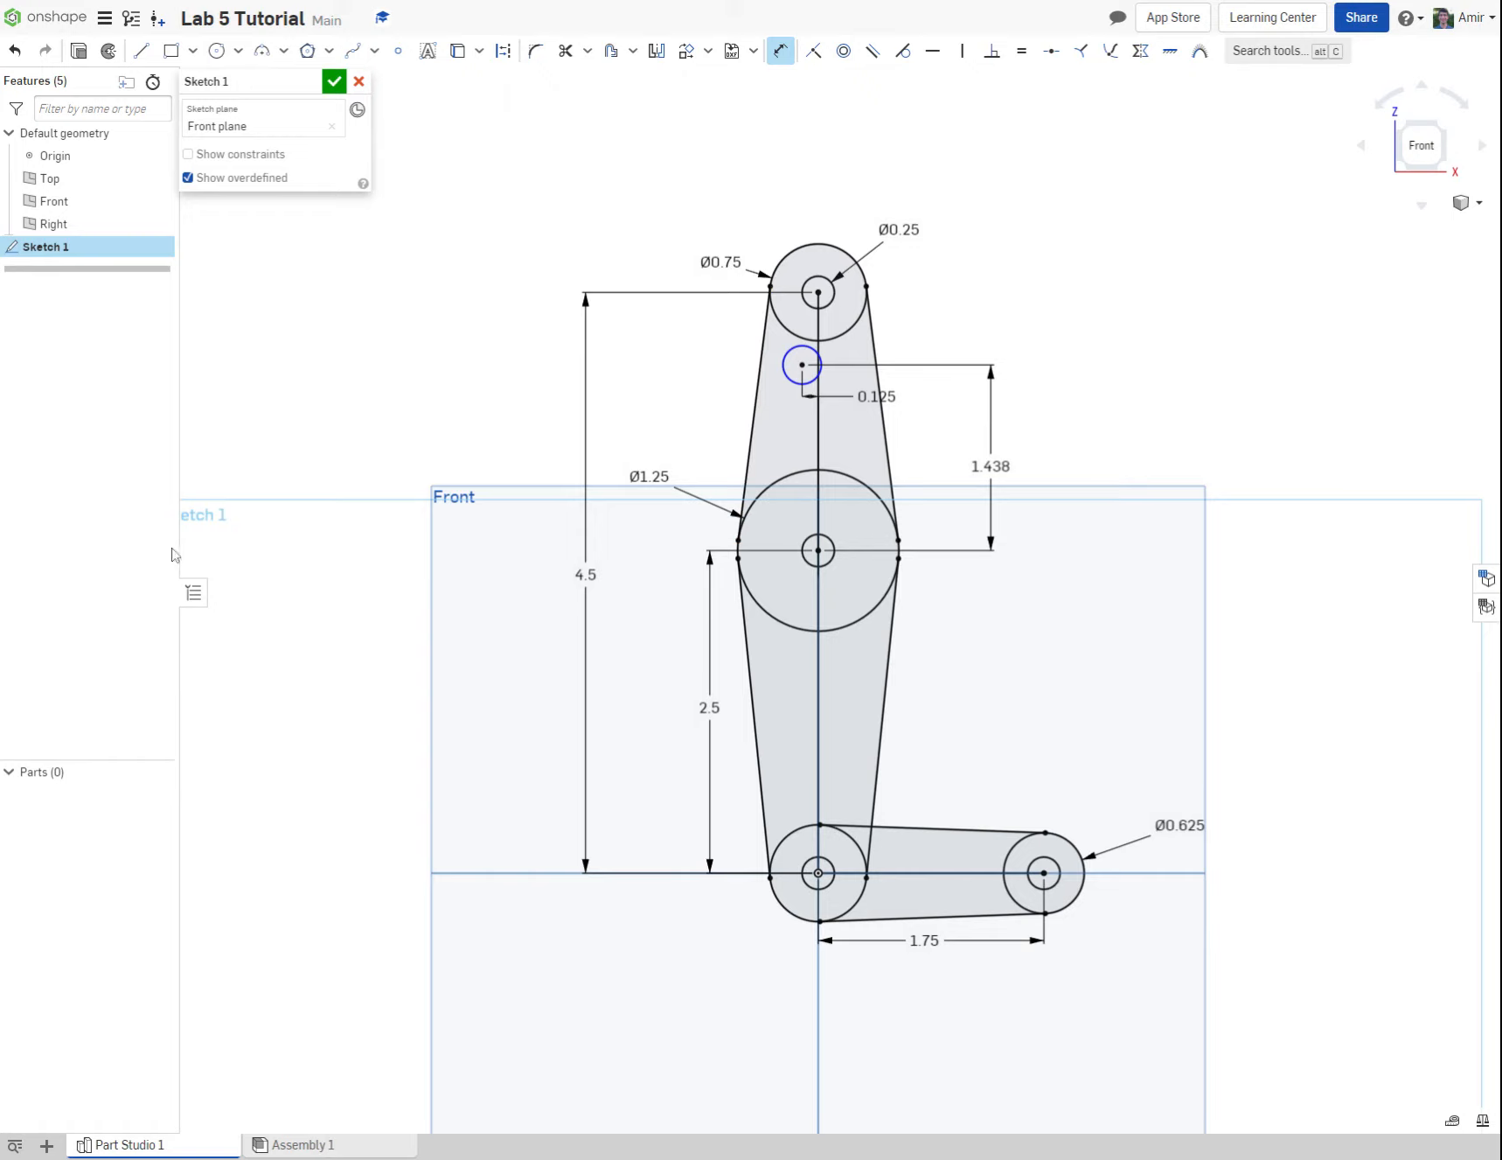
Step: Apply a Tangent constraint between the small offset circle and the vertical centre line
click(904, 50)
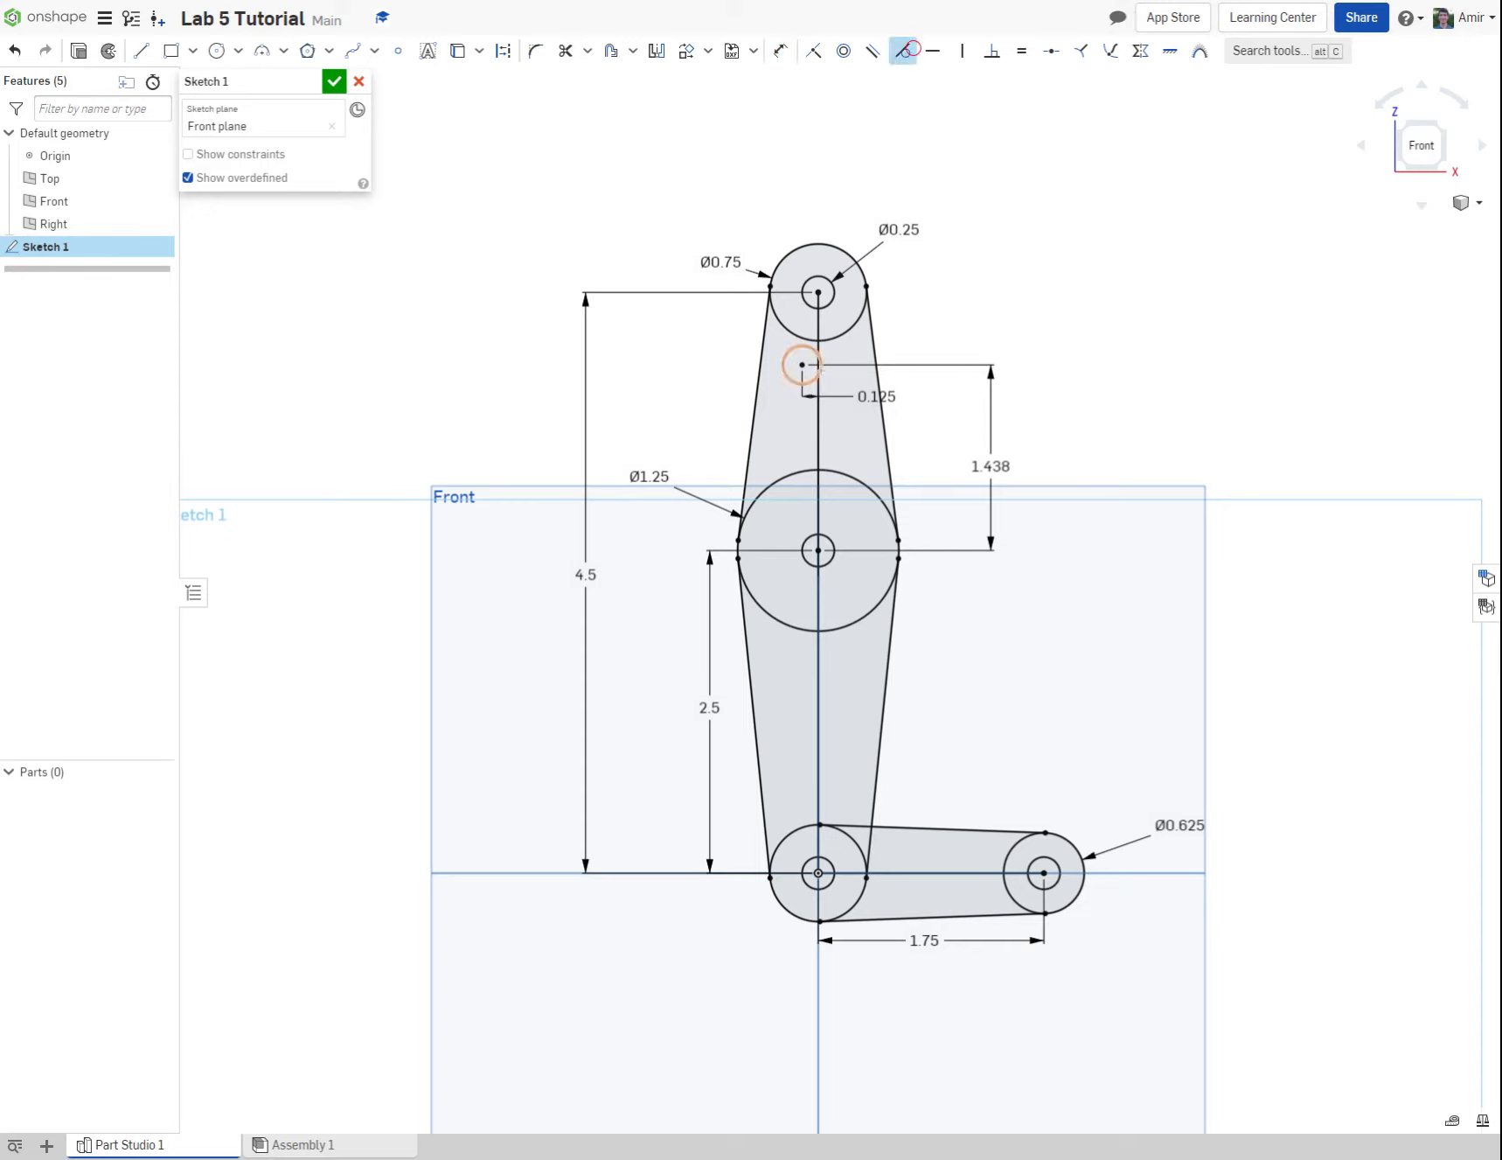
click(820, 369)
click(820, 368)
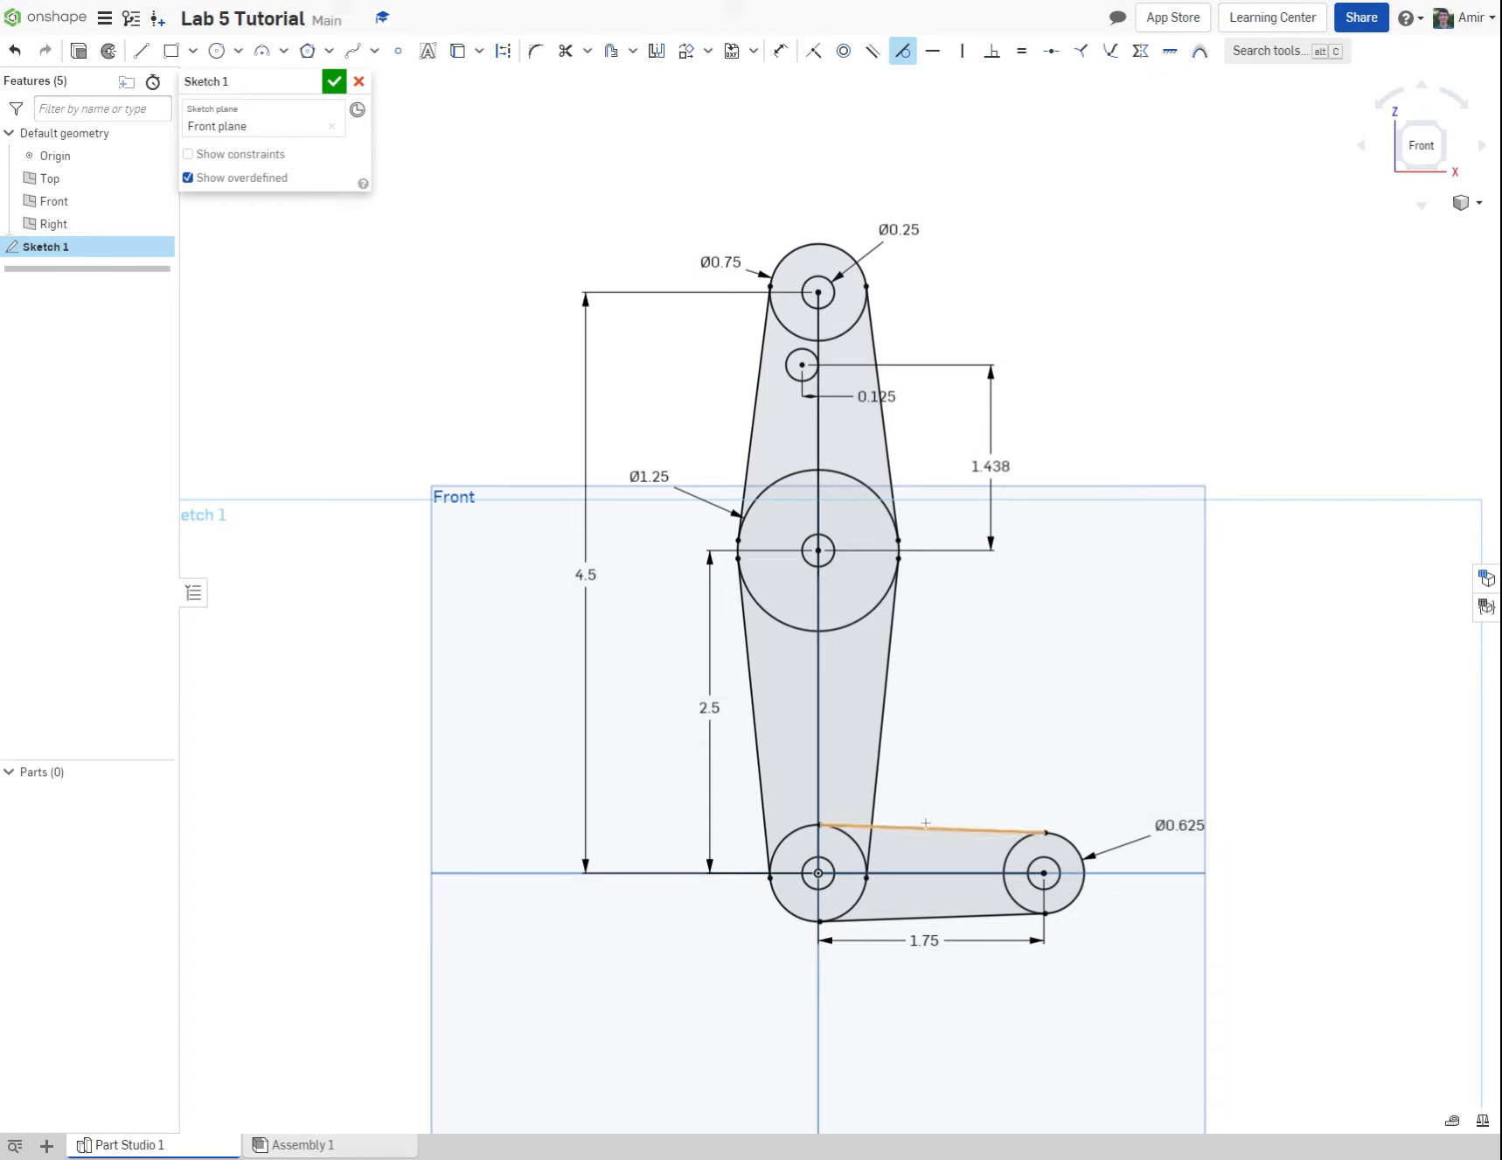
key(Escape)
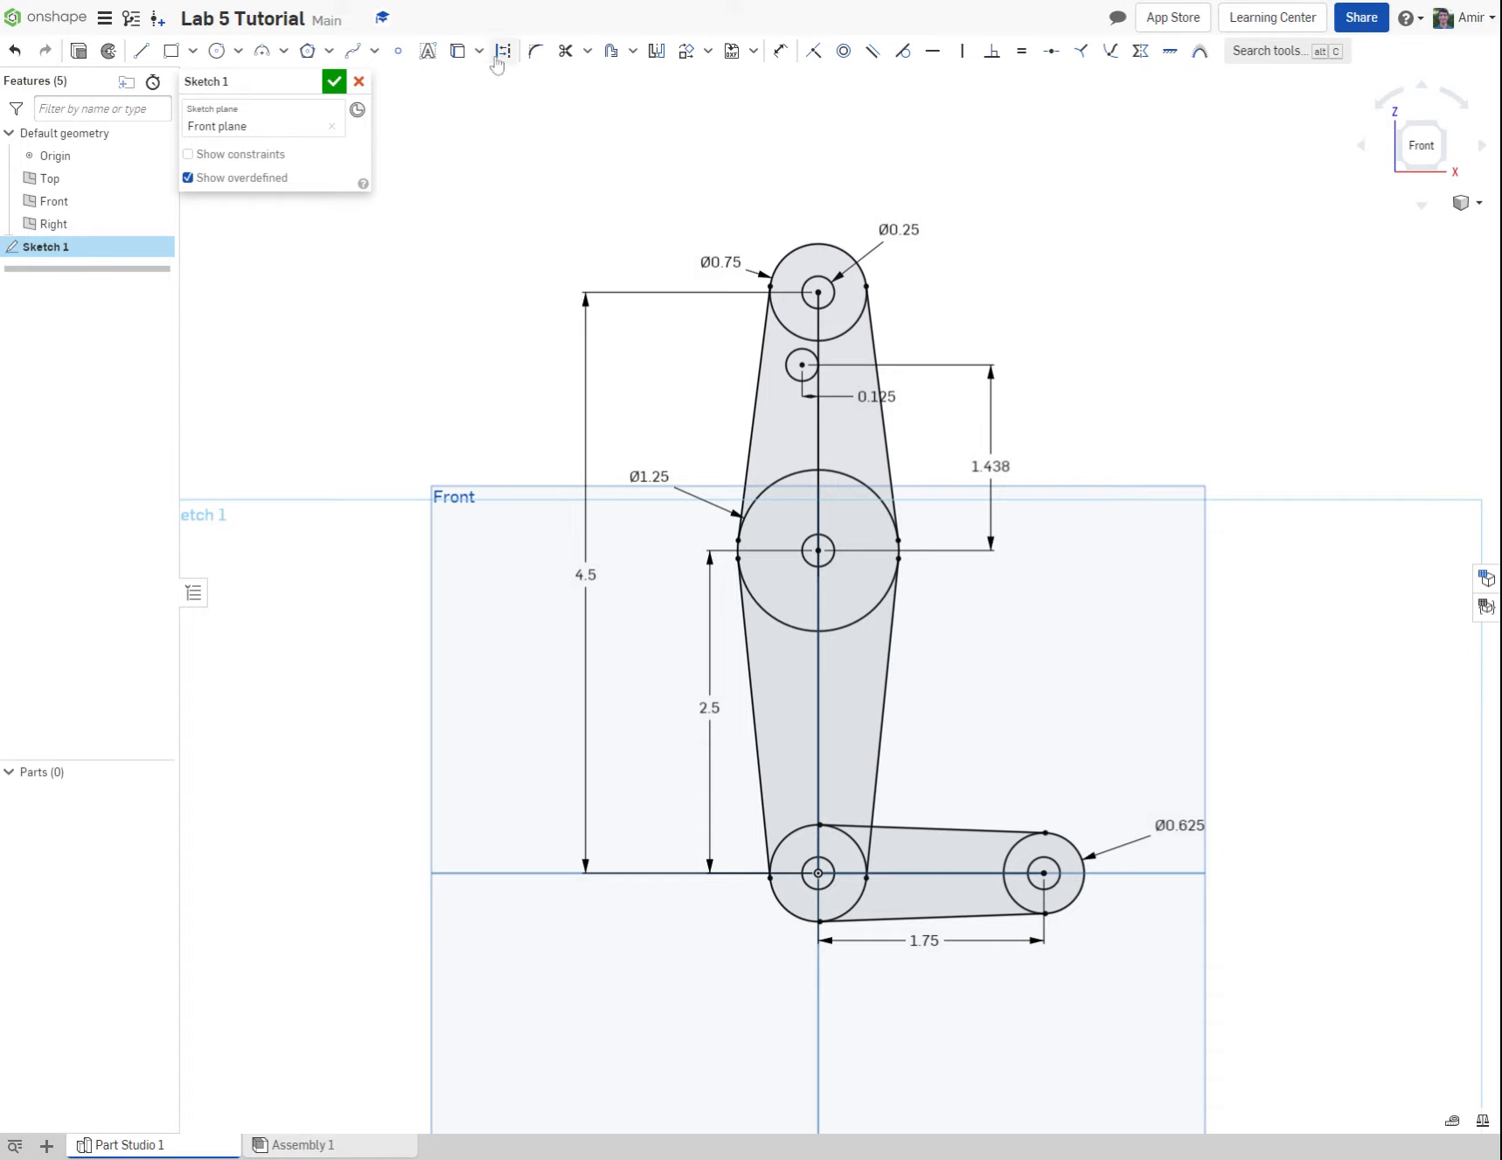
click(535, 50)
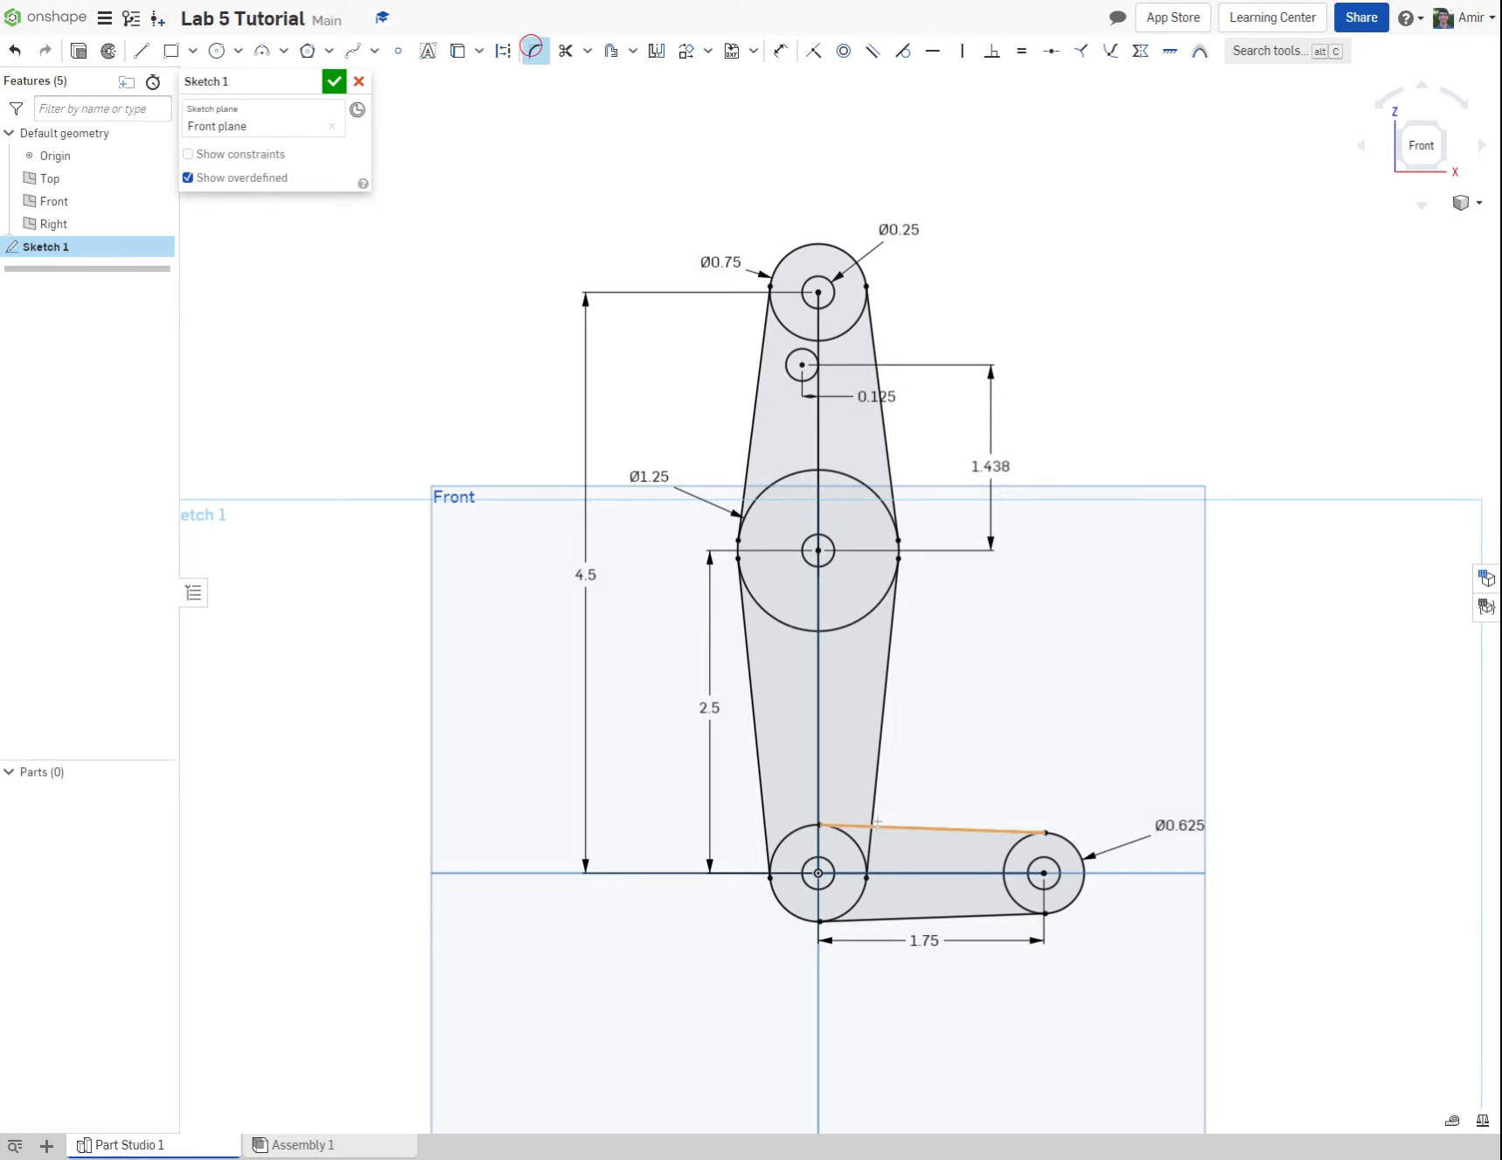
click(875, 791)
click(889, 824)
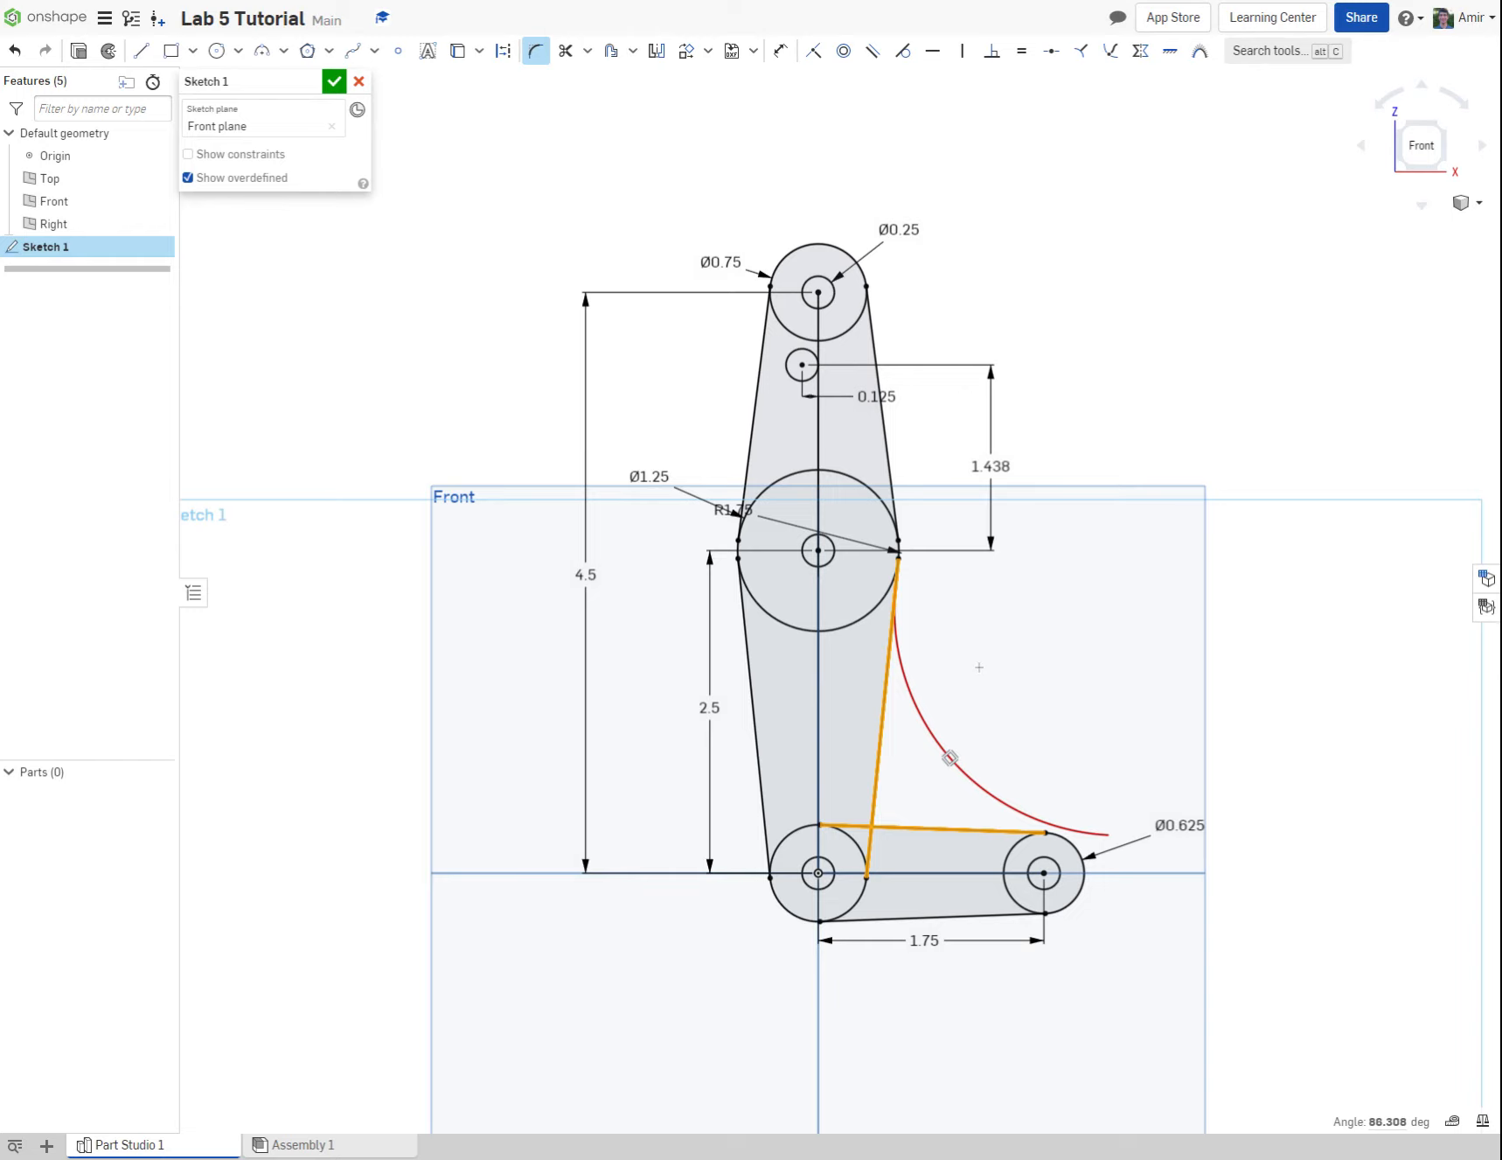
key(Escape)
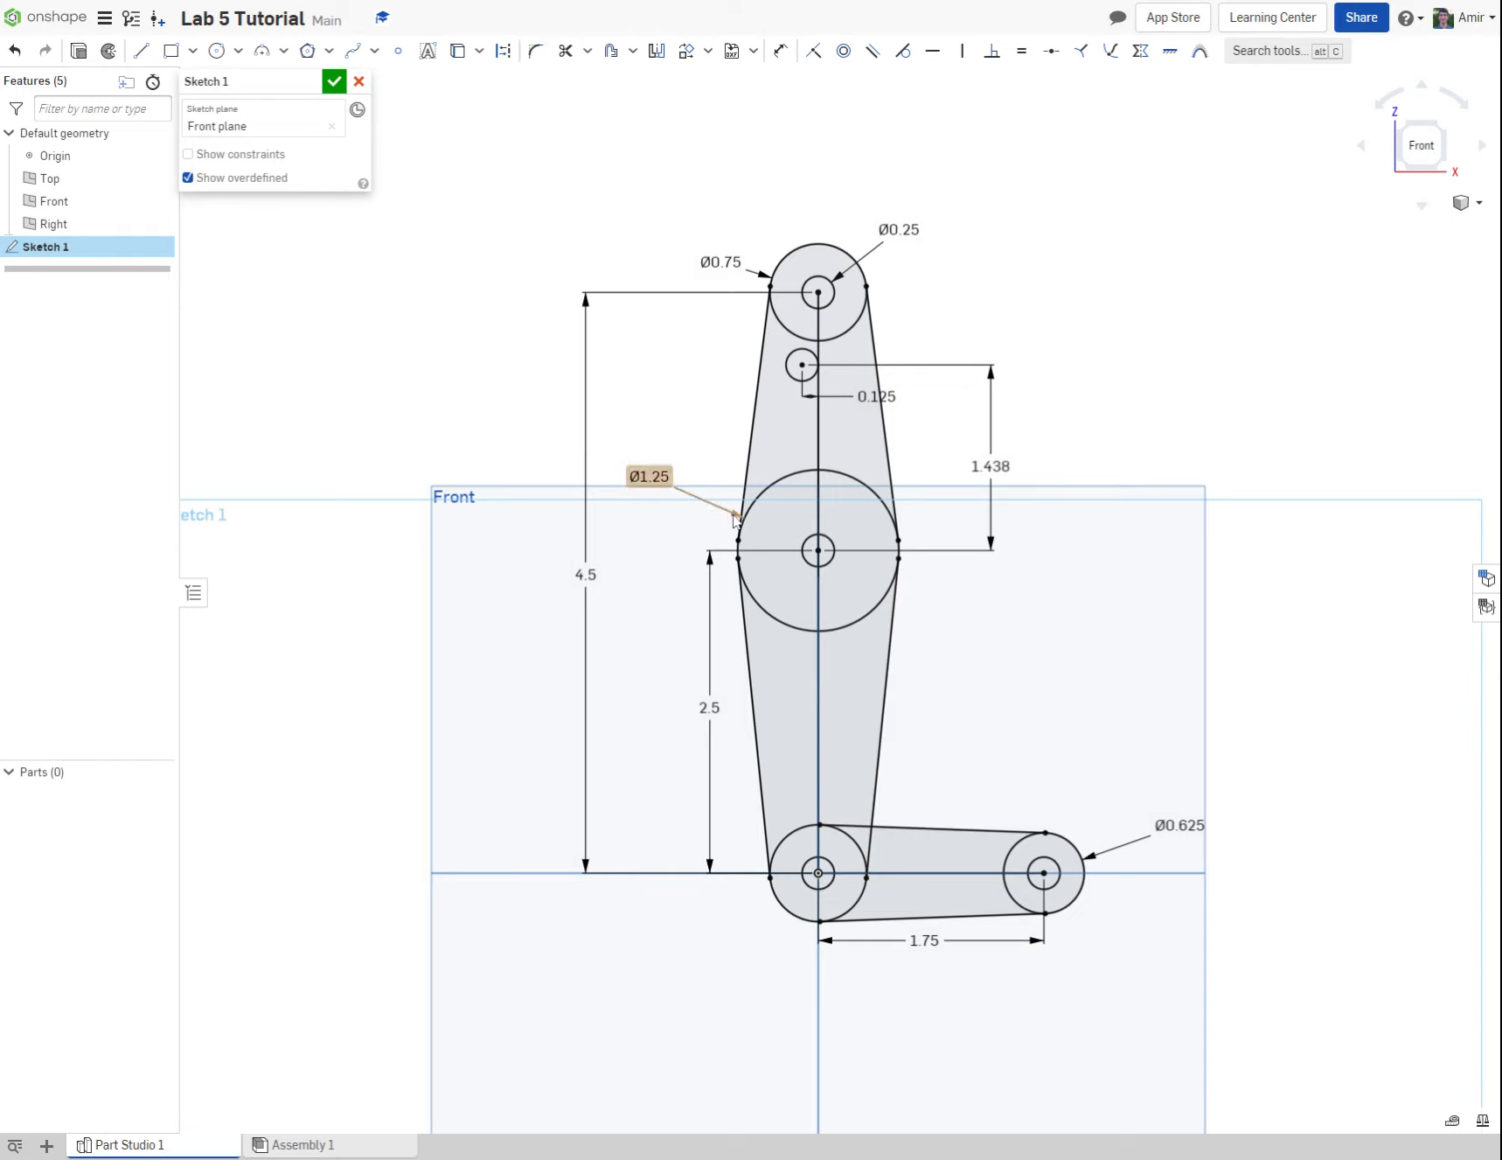
Step: Fillet the inside corner between the vertical arm's side line and the horizontal arm's upper line with a 0.313 in radius
click(535, 51)
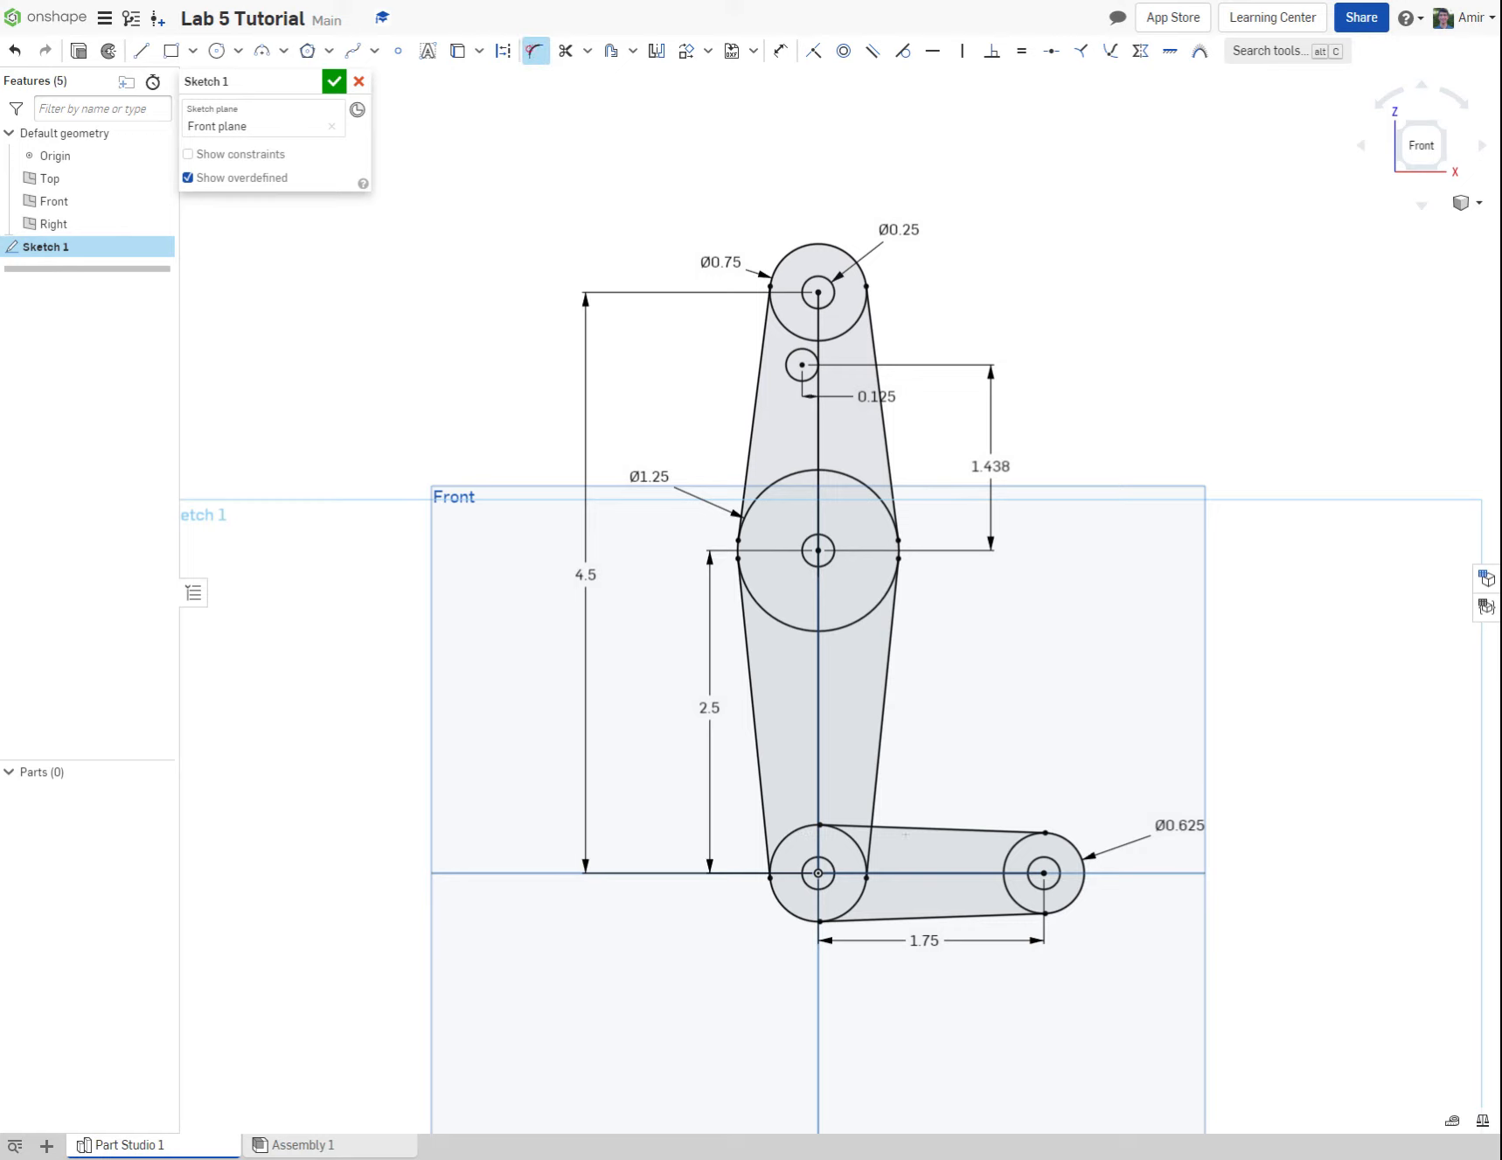
click(905, 827)
click(874, 810)
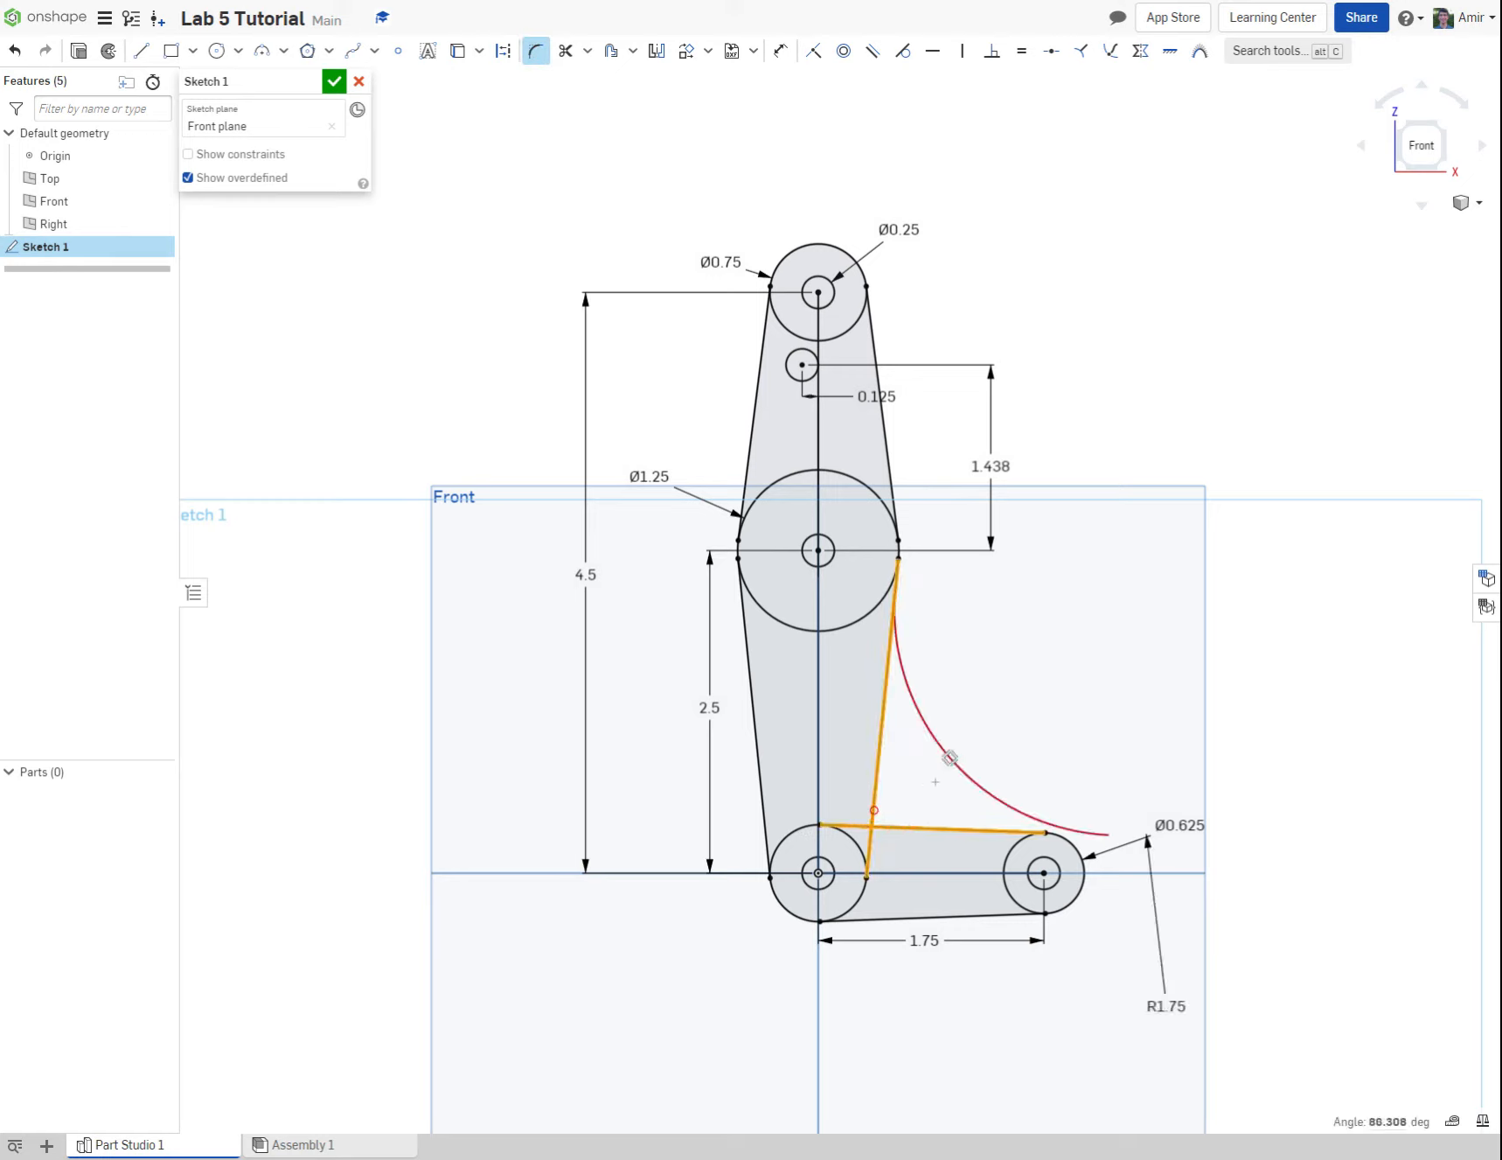
double_click(1167, 1006)
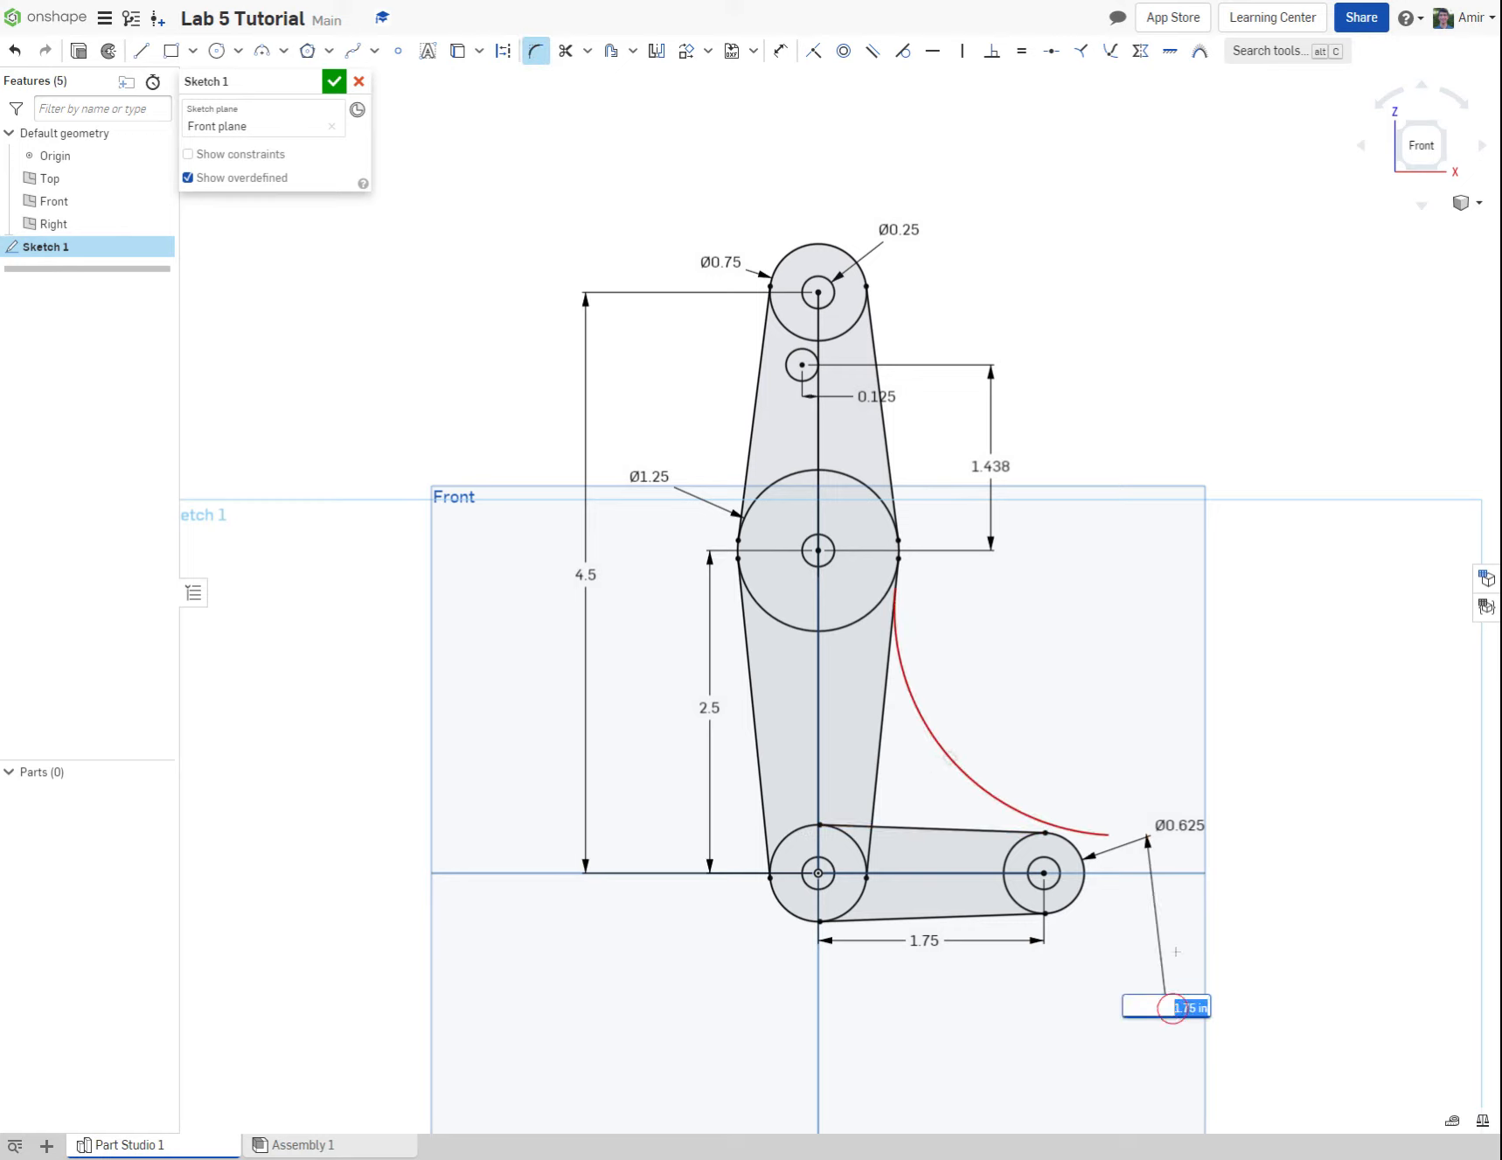
text(313)
key(Return)
key(Escape)
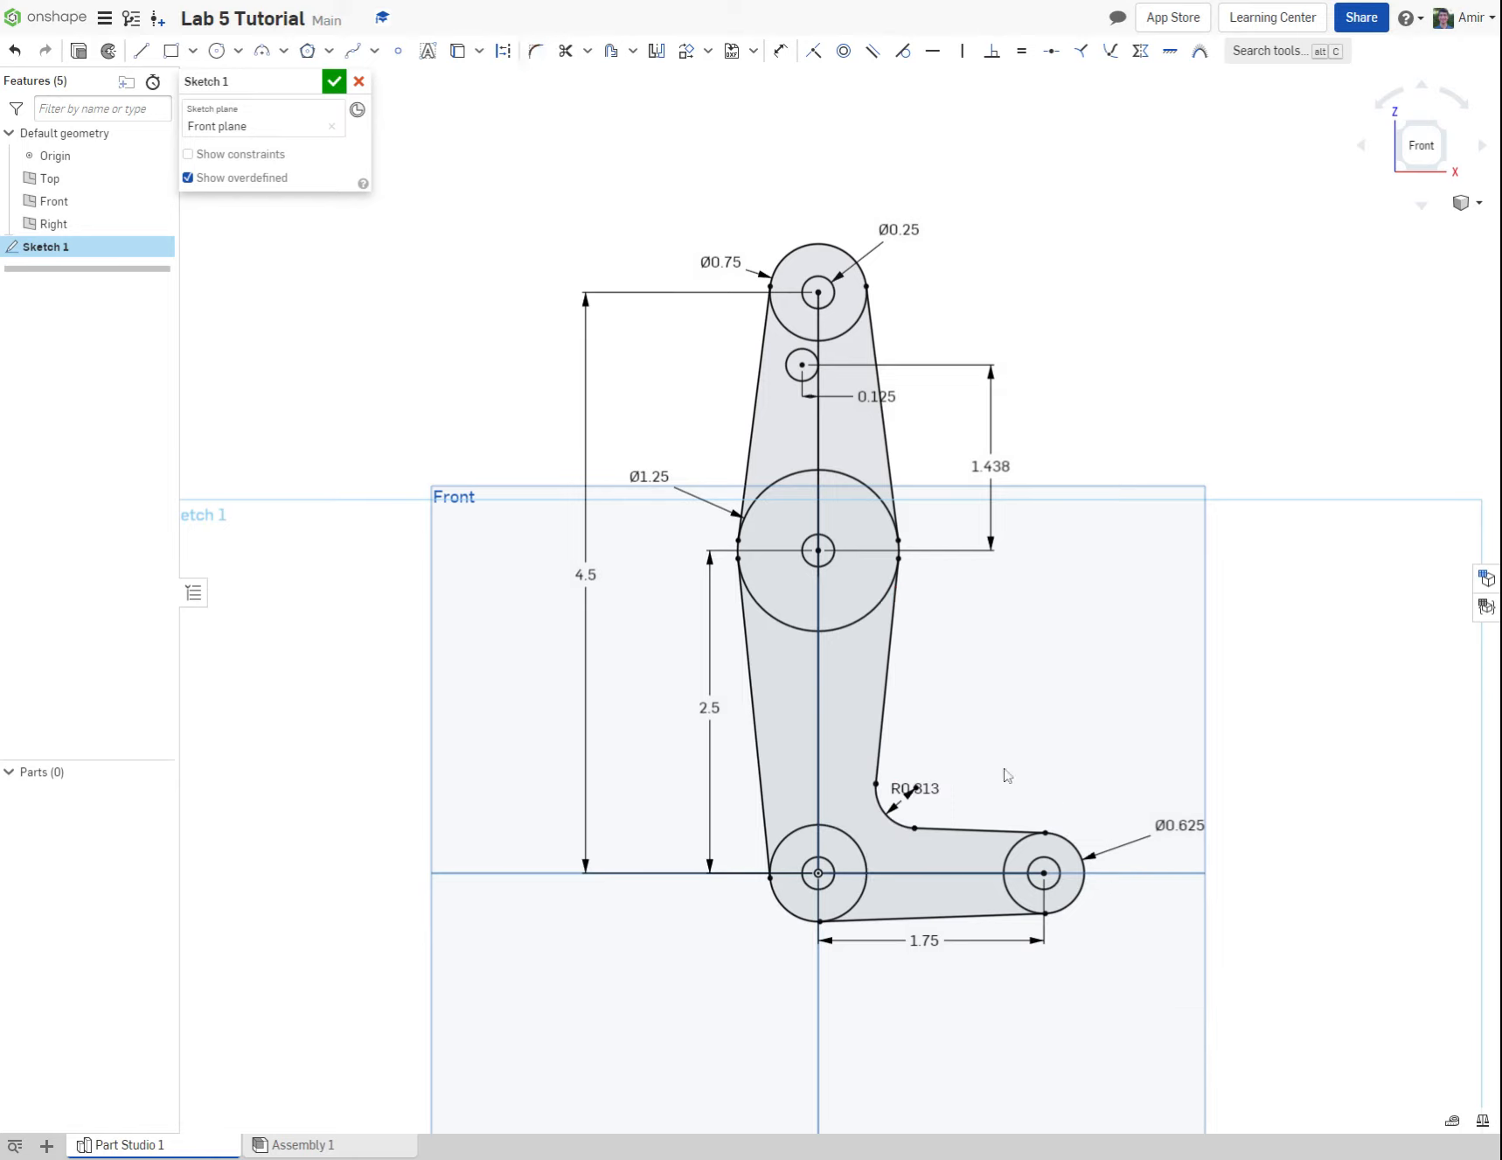
Step: Move the fillet's radius dimension clear of the inside corner and finish the sketch
drag(925, 790, 1037, 768)
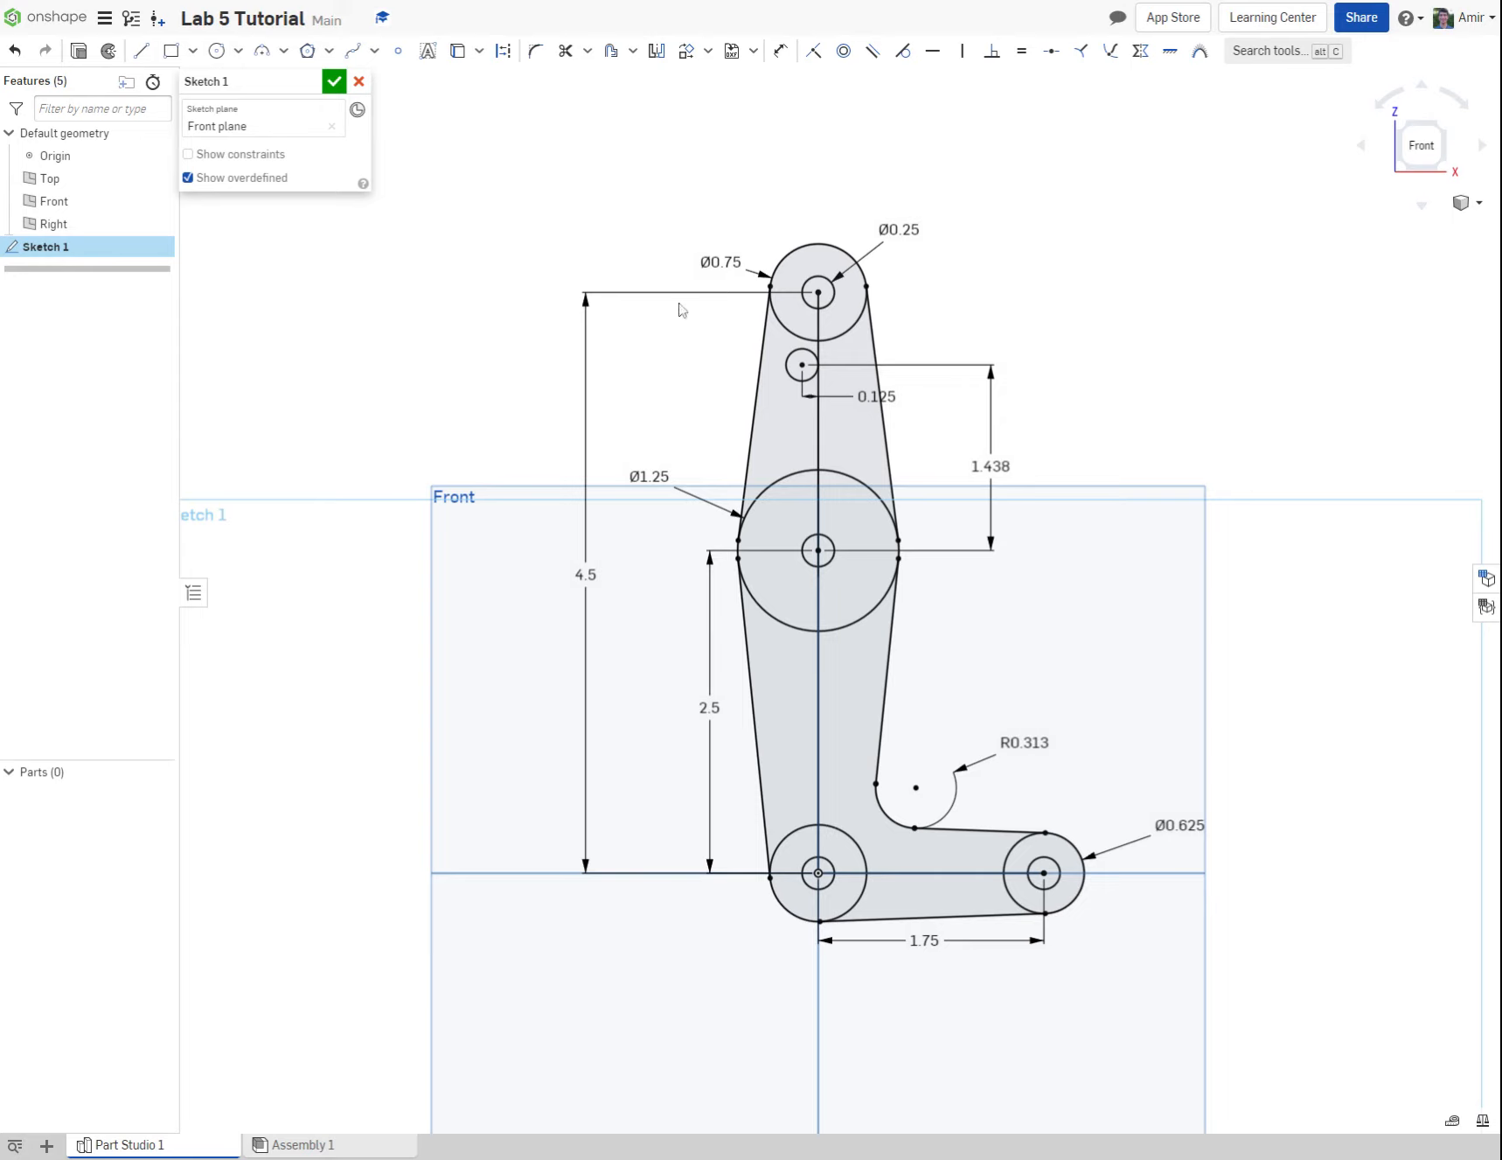
click(332, 82)
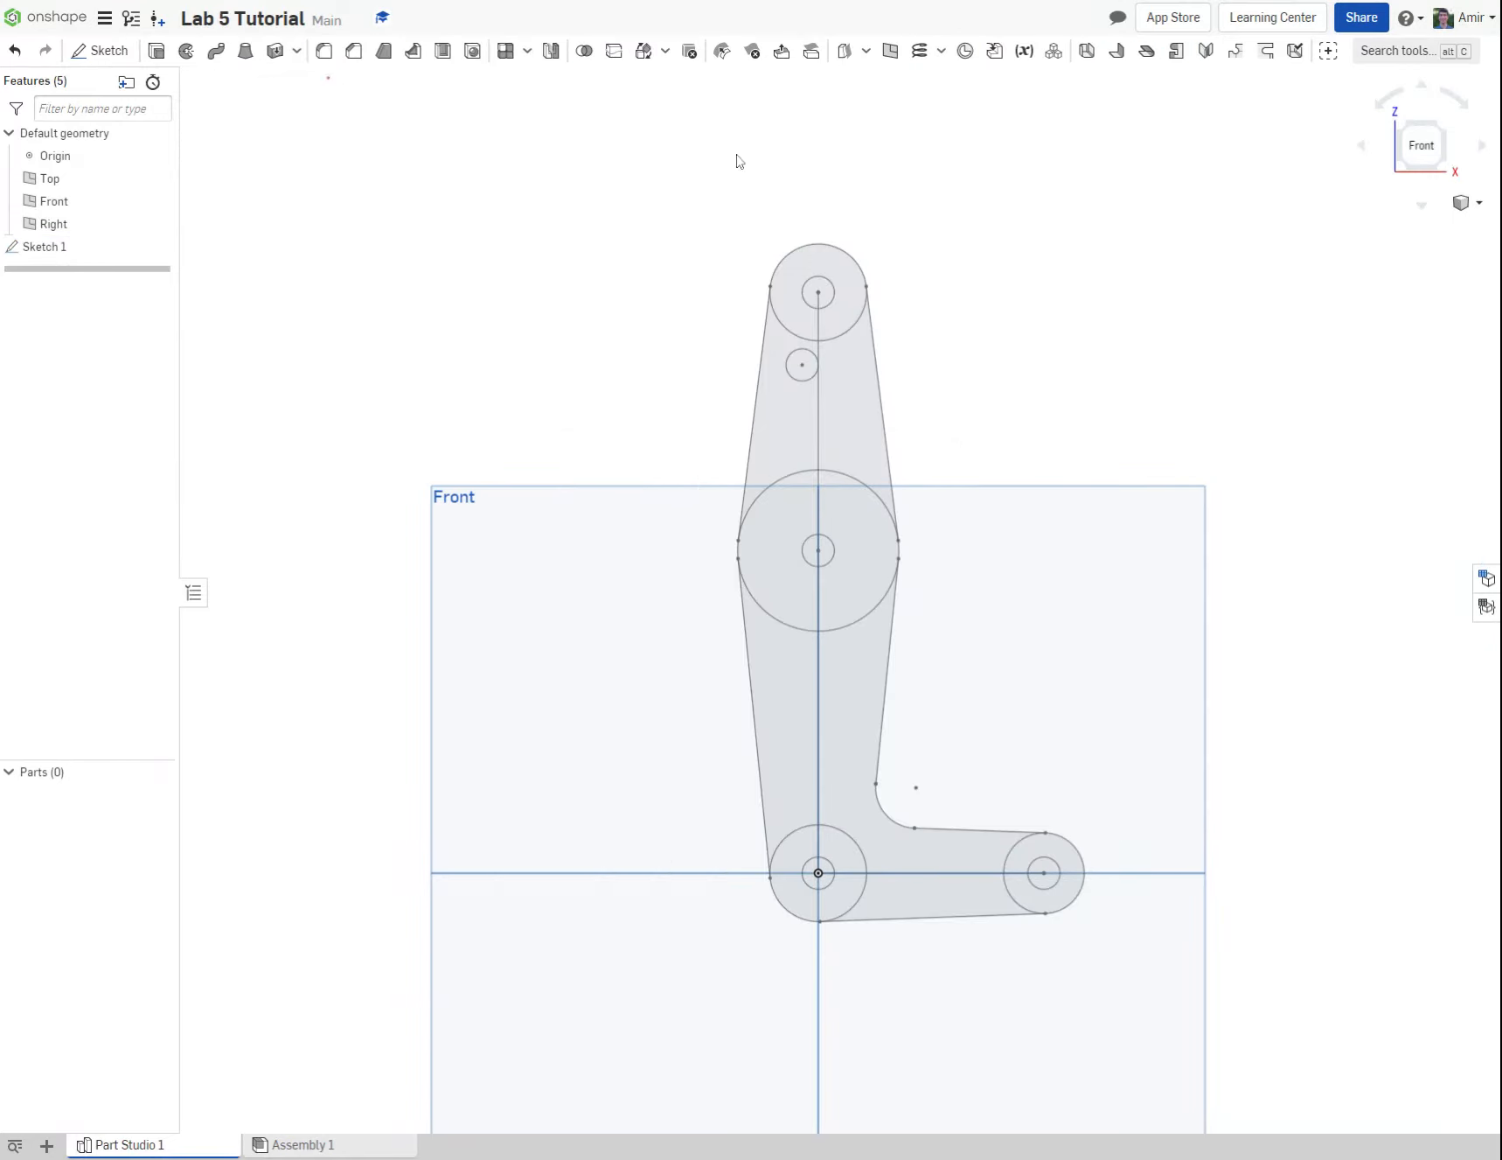
Step: Examine the finished linkage sketch from the back and other angles, ending in the front-top-right isometric view
click(1402, 128)
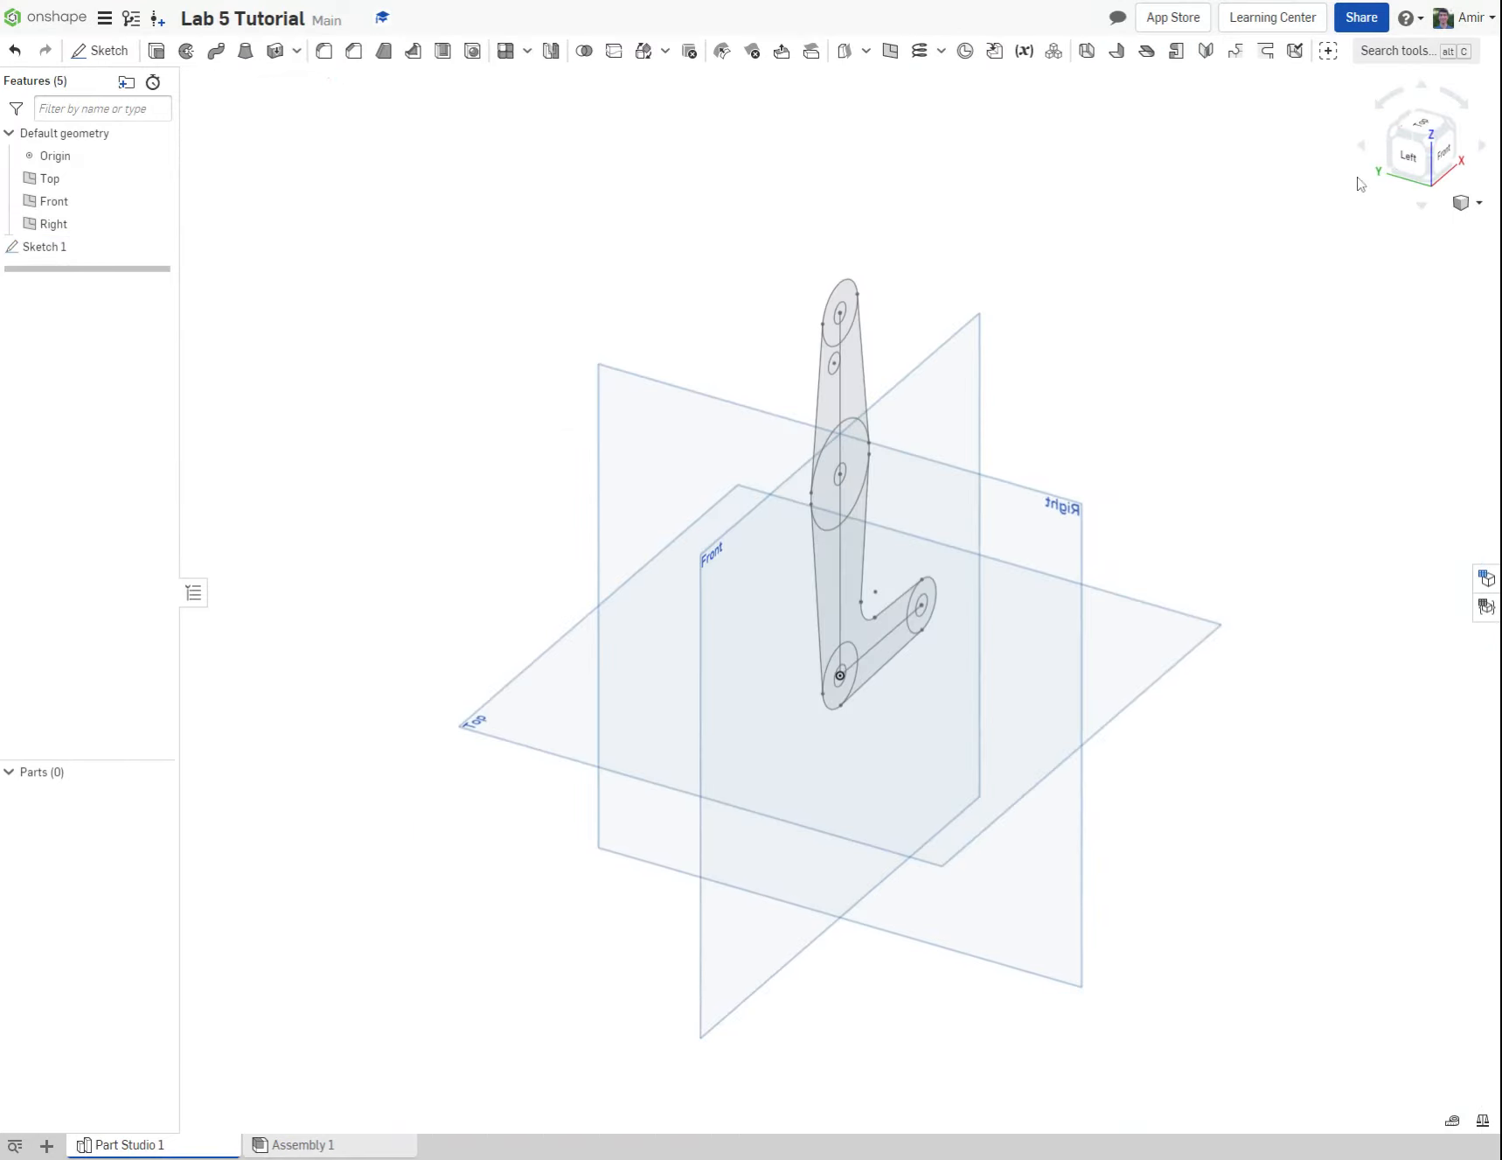
middle_drag(969, 278, 977, 309)
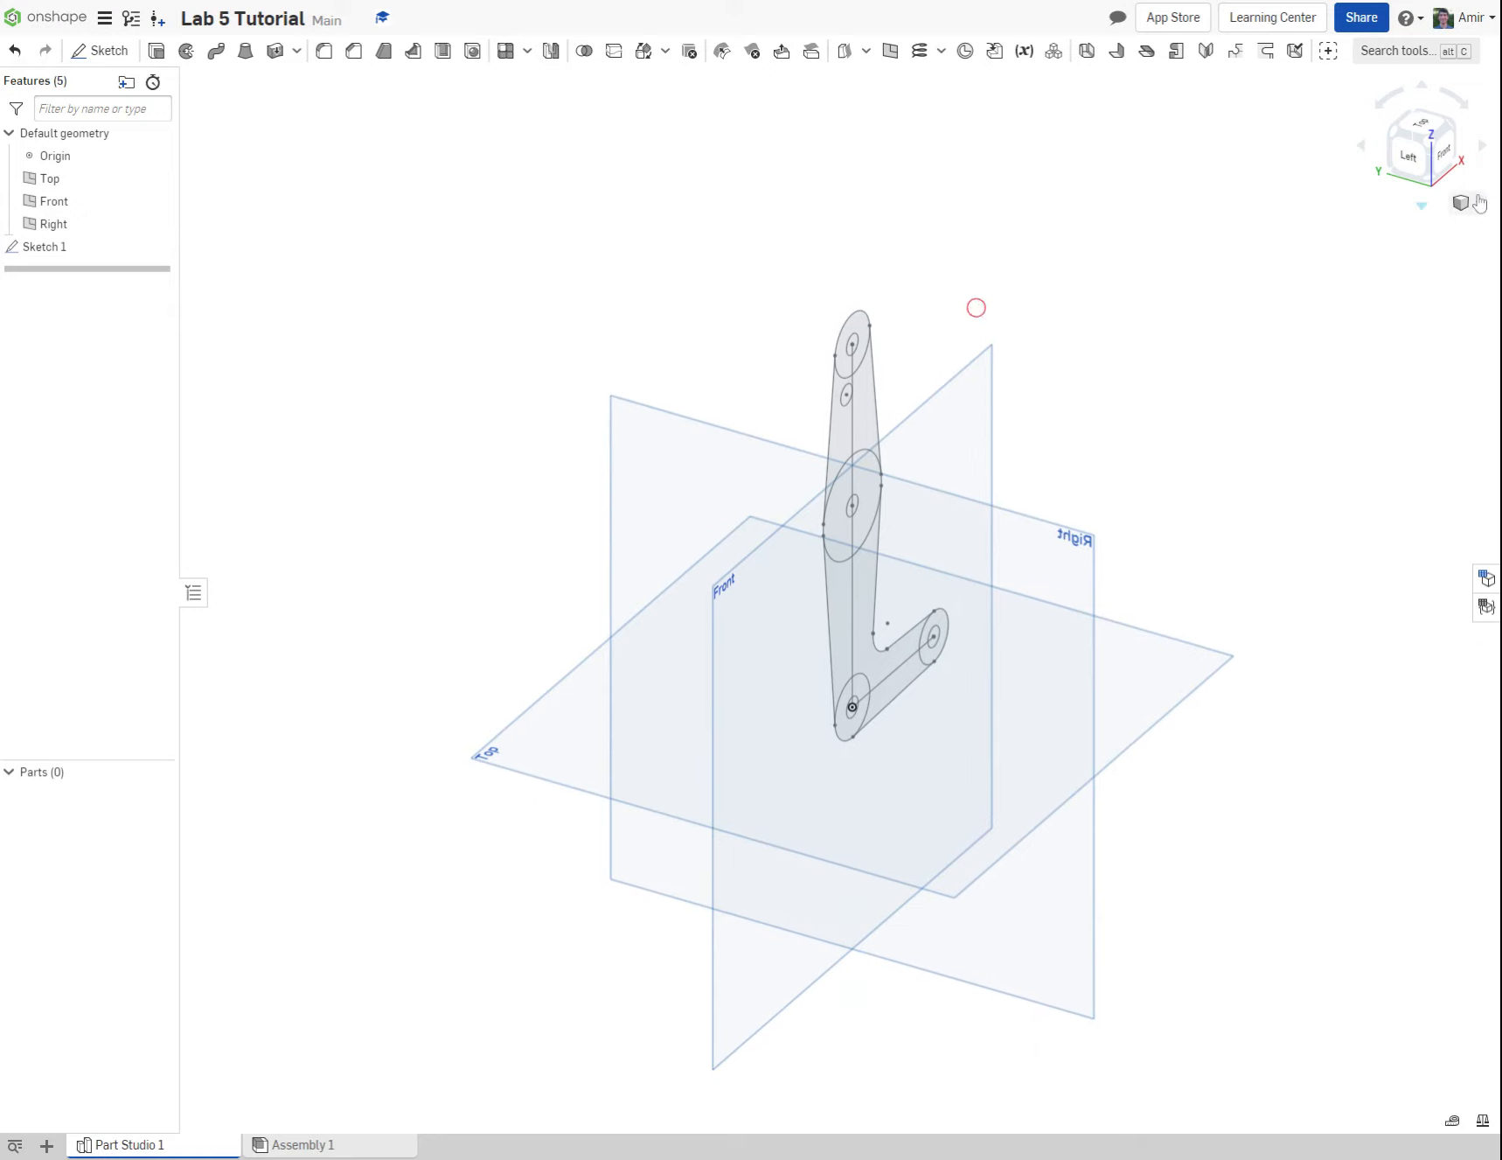
click(1433, 142)
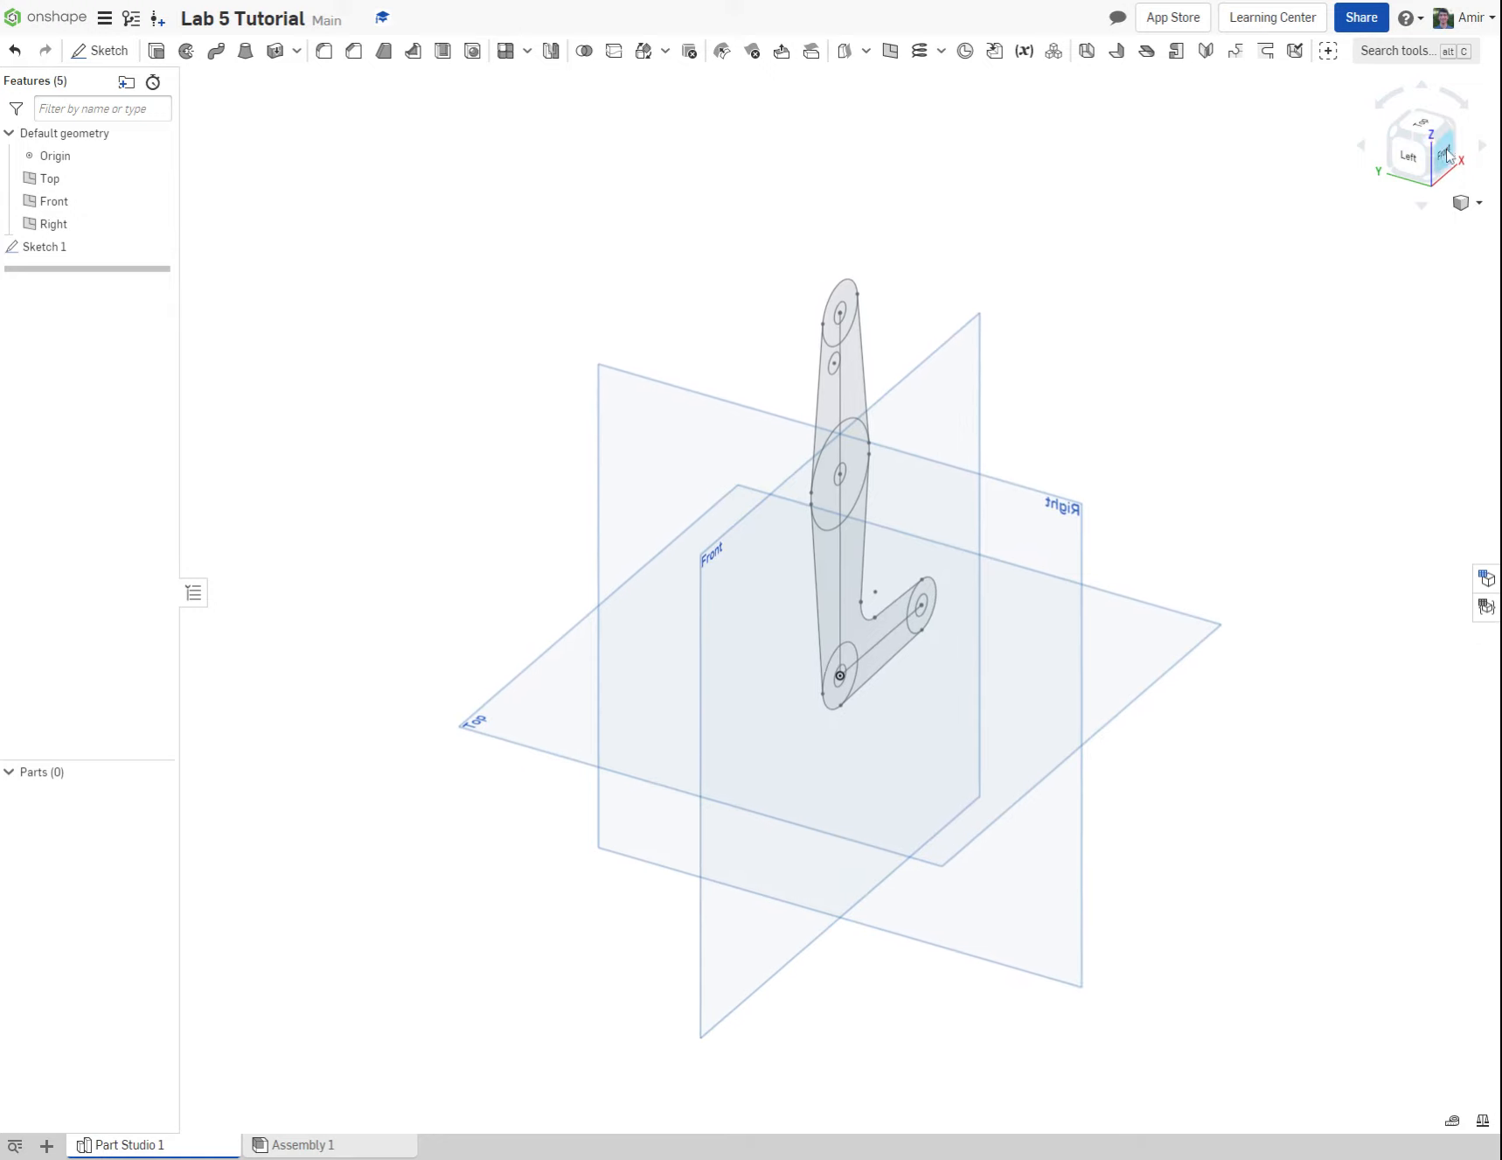
click(1447, 155)
click(1425, 133)
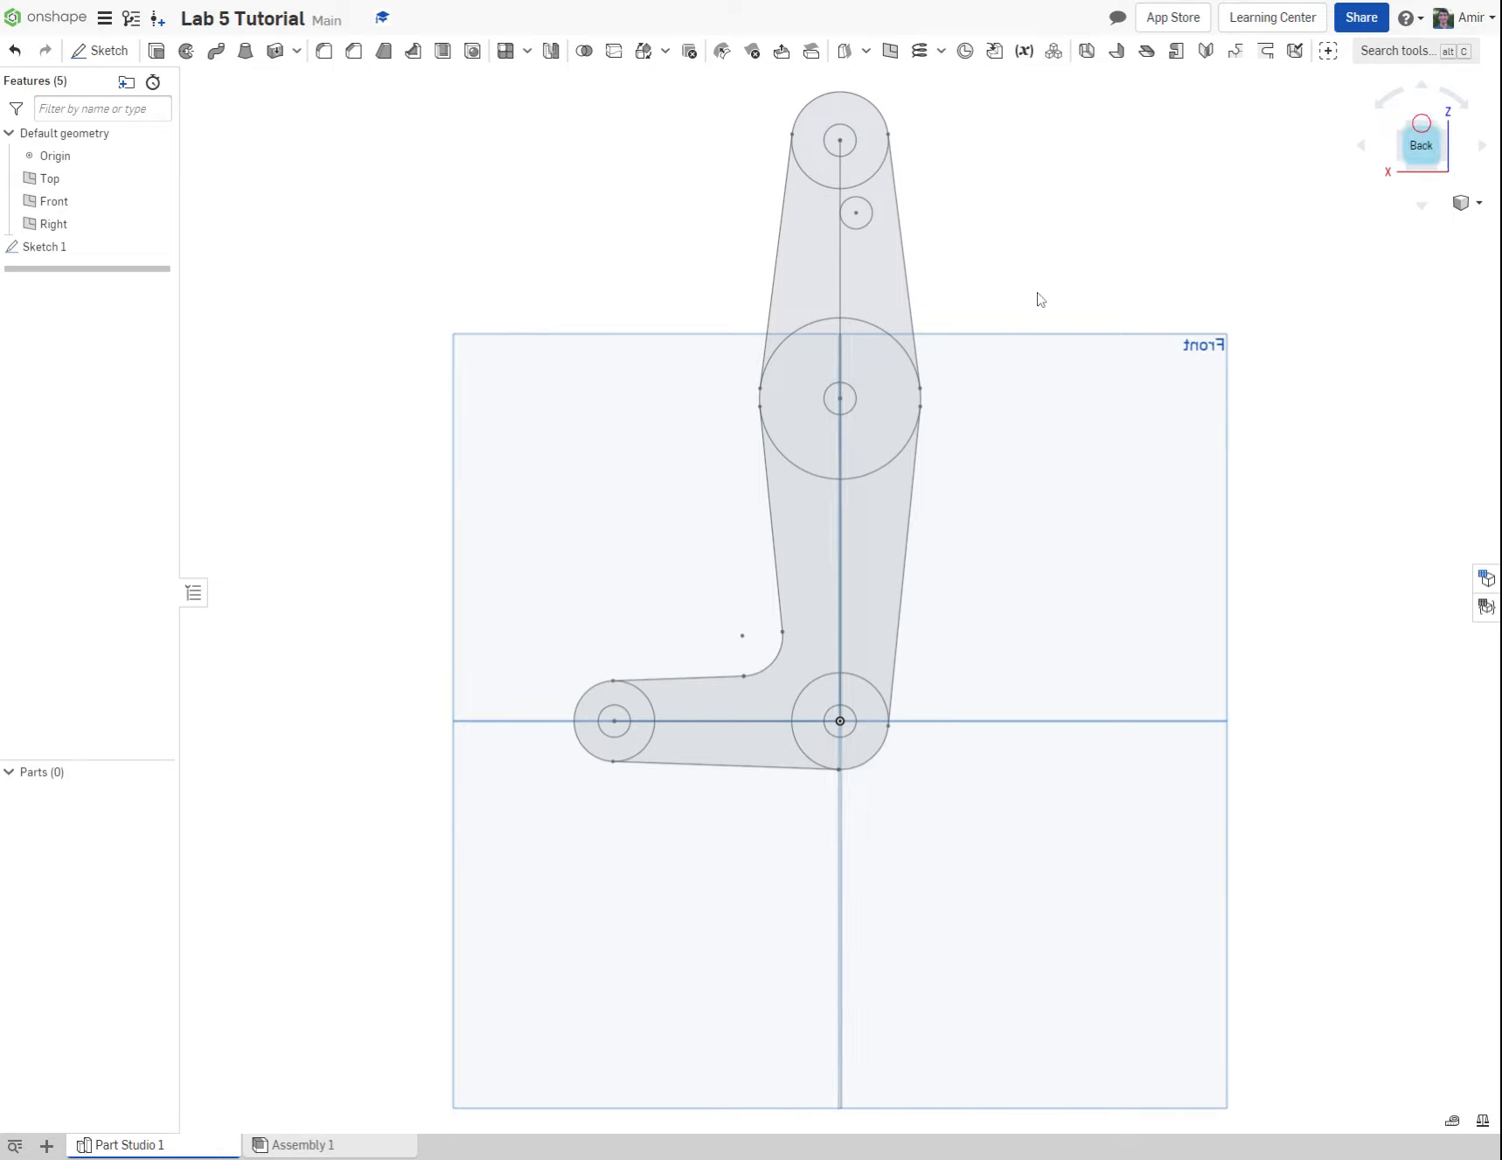
middle_drag(1029, 225, 1067, 280)
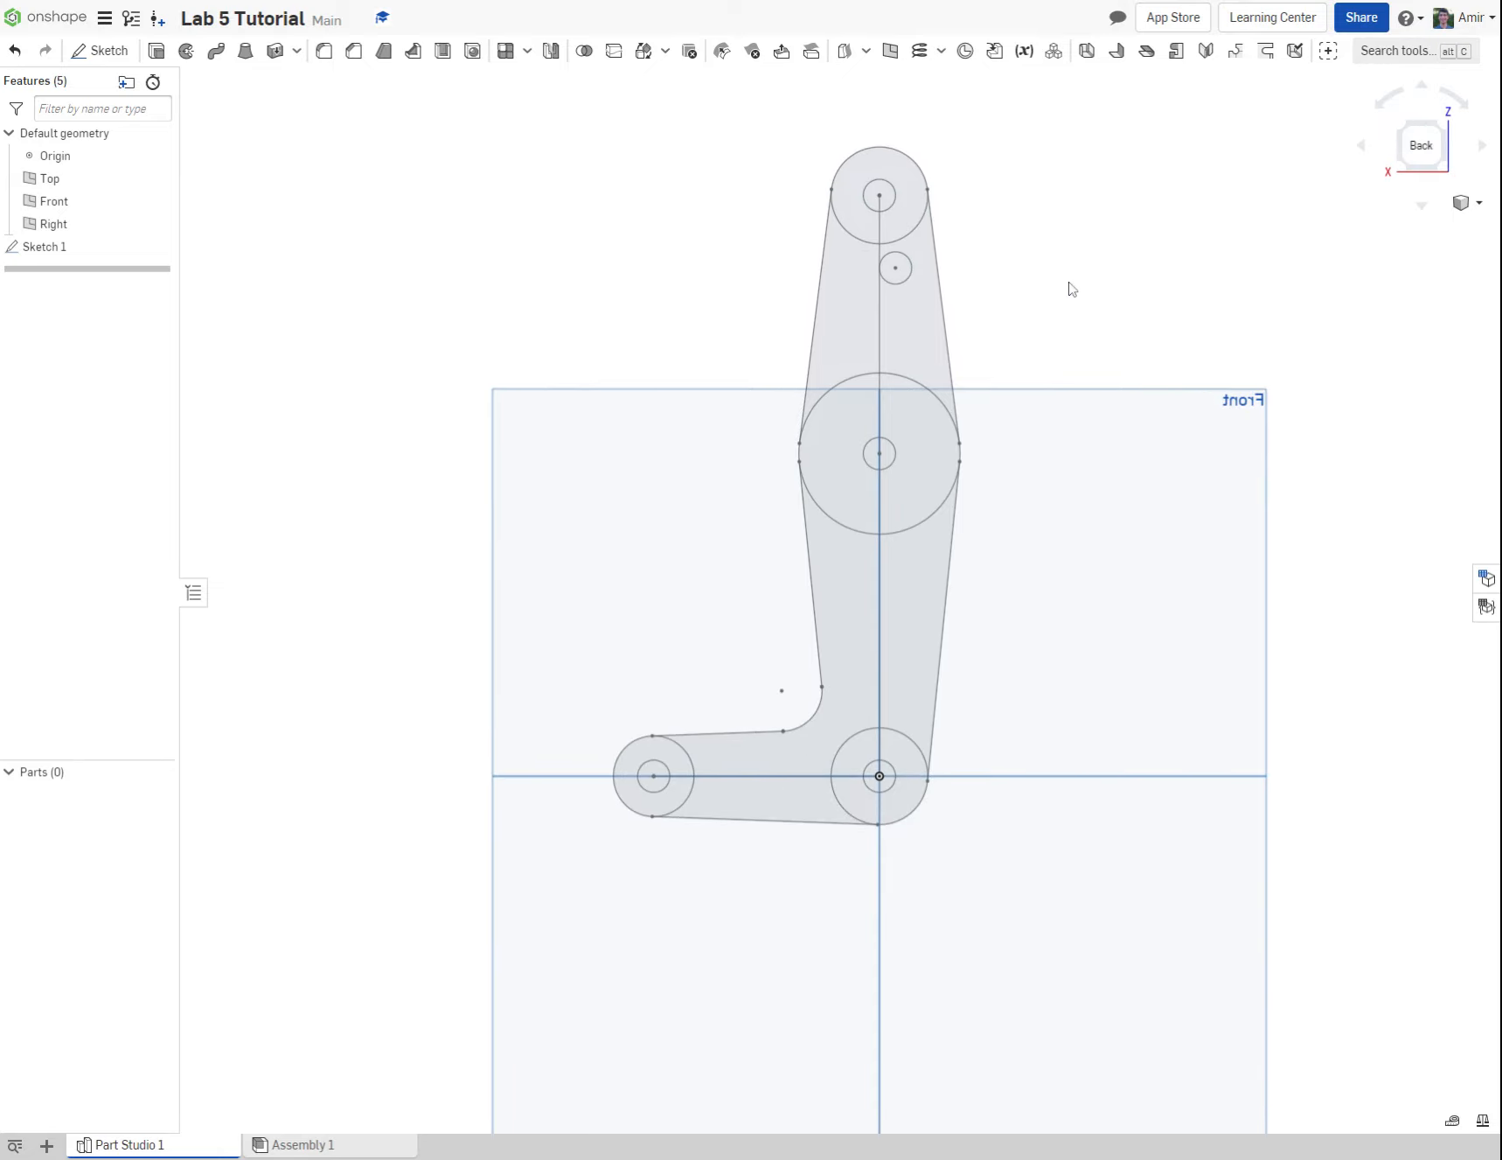
click(1025, 257)
right_drag(959, 268, 1136, 318)
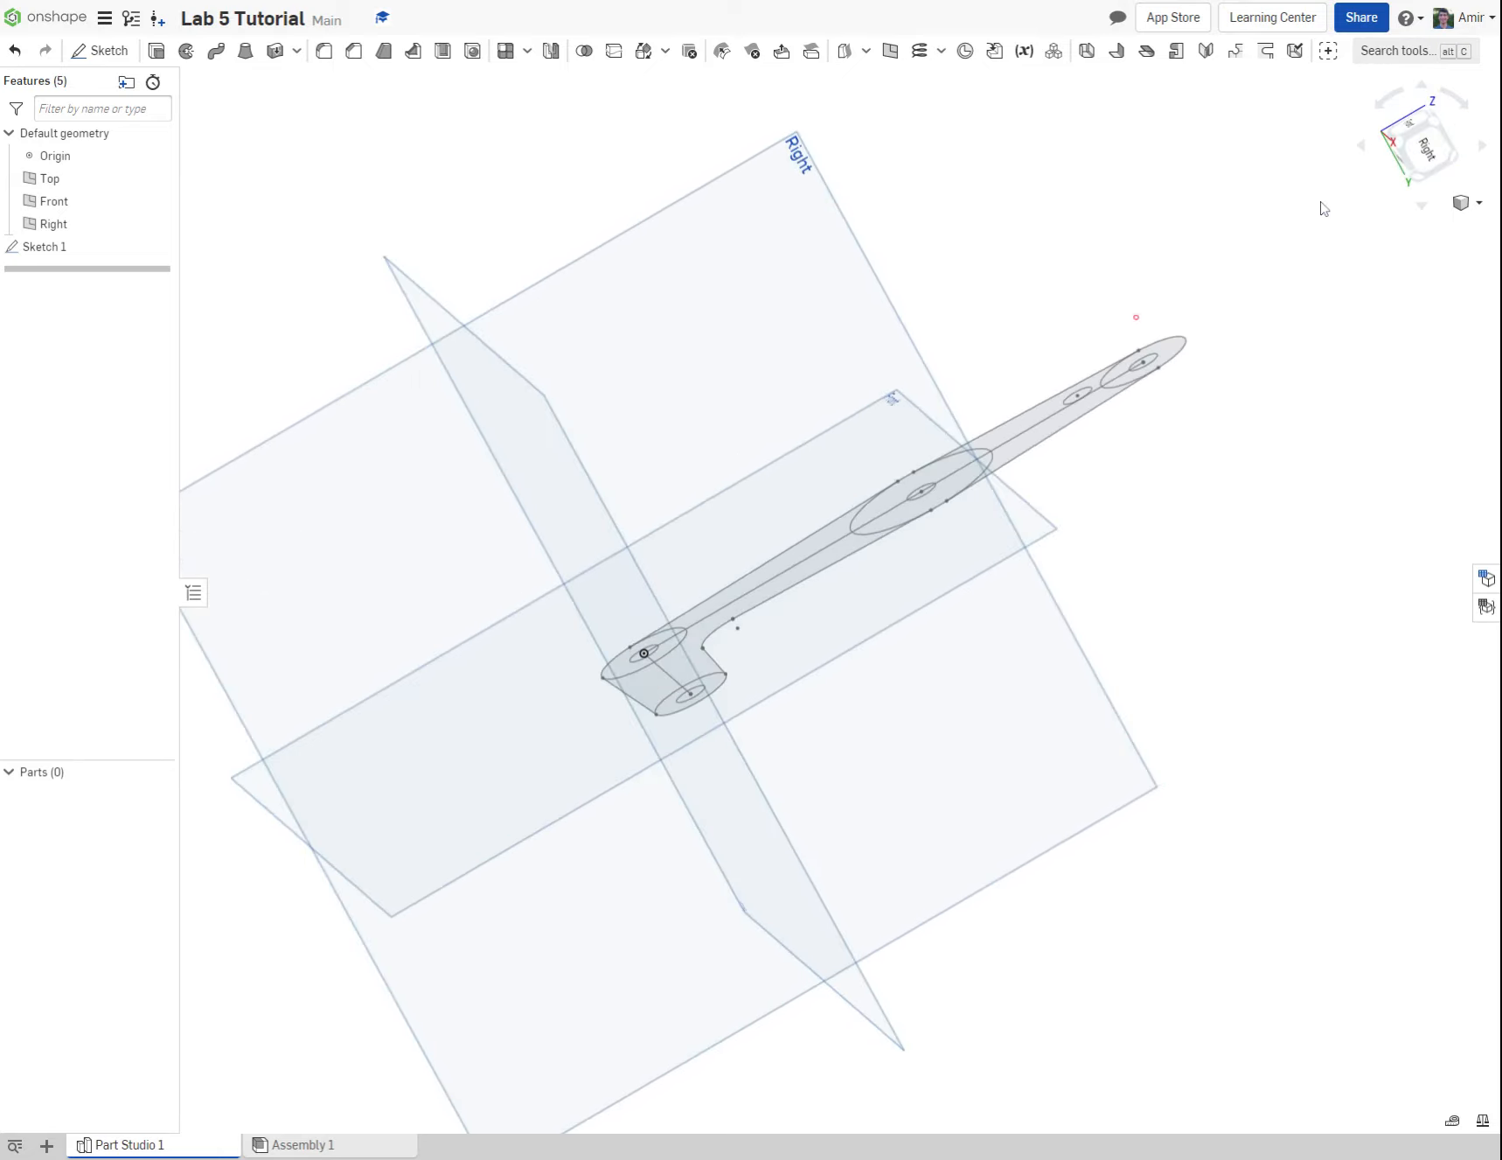
click(1438, 129)
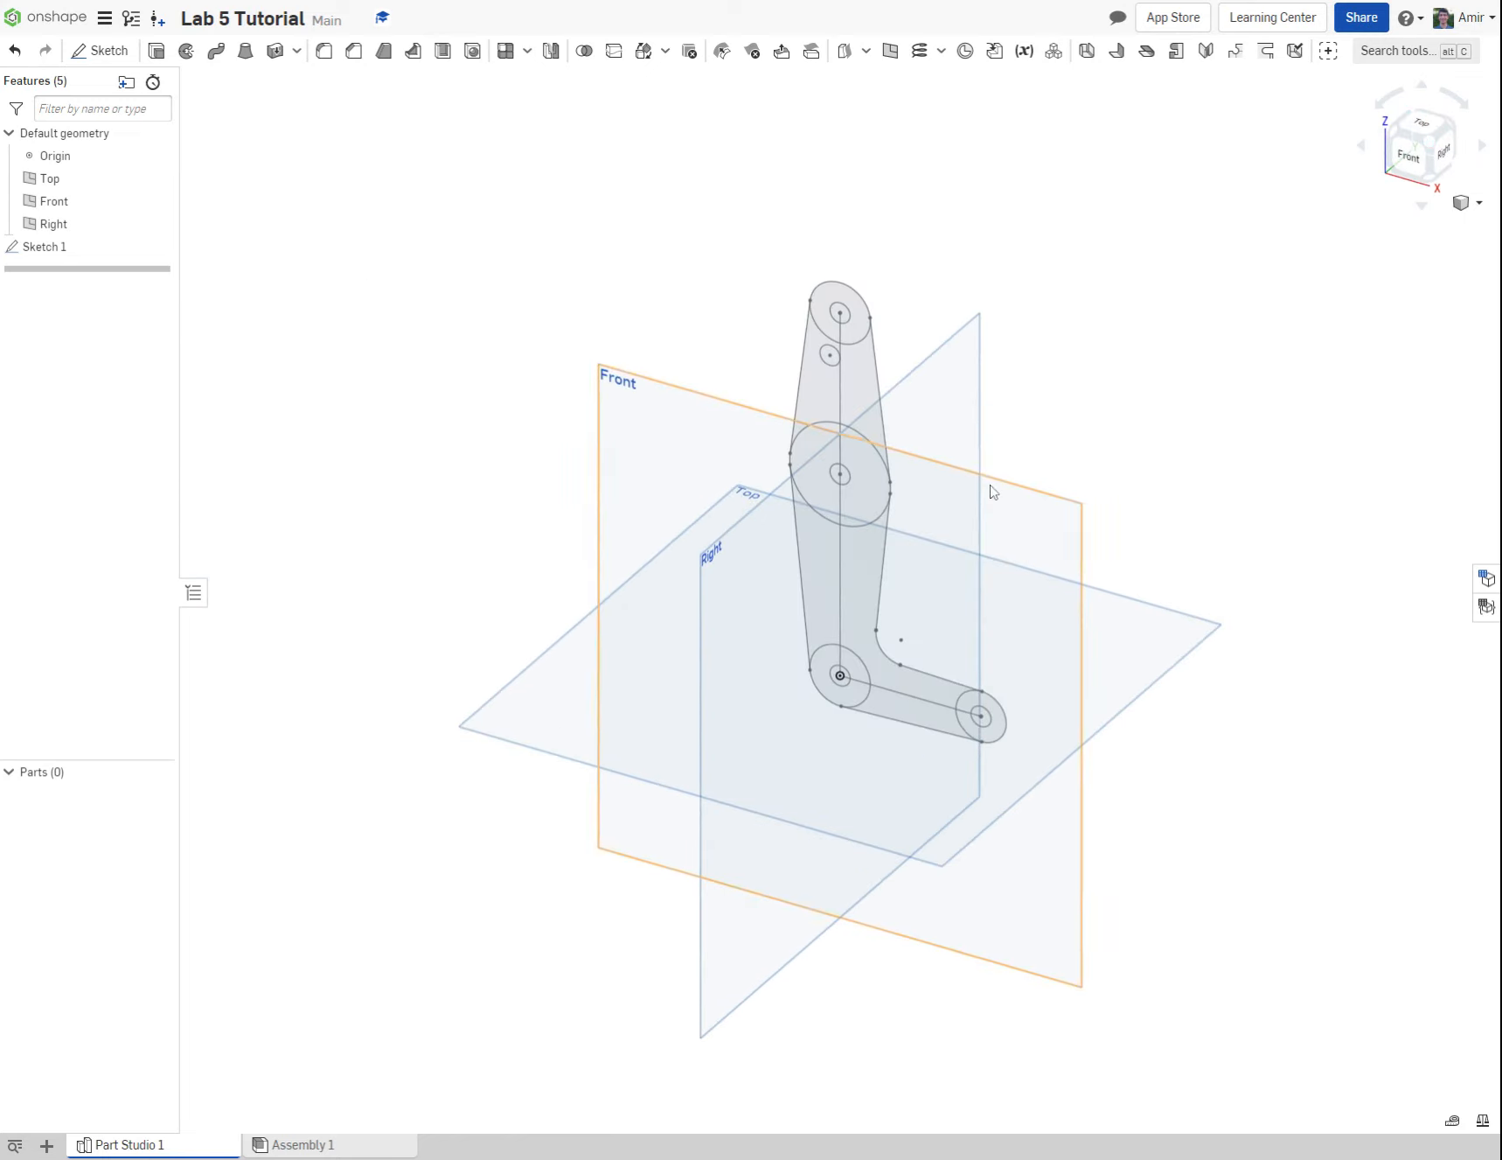
Step: Hide the Top, Front and Right default planes so that only the linkage sketch stays in view
scroll(990, 493, up, 3)
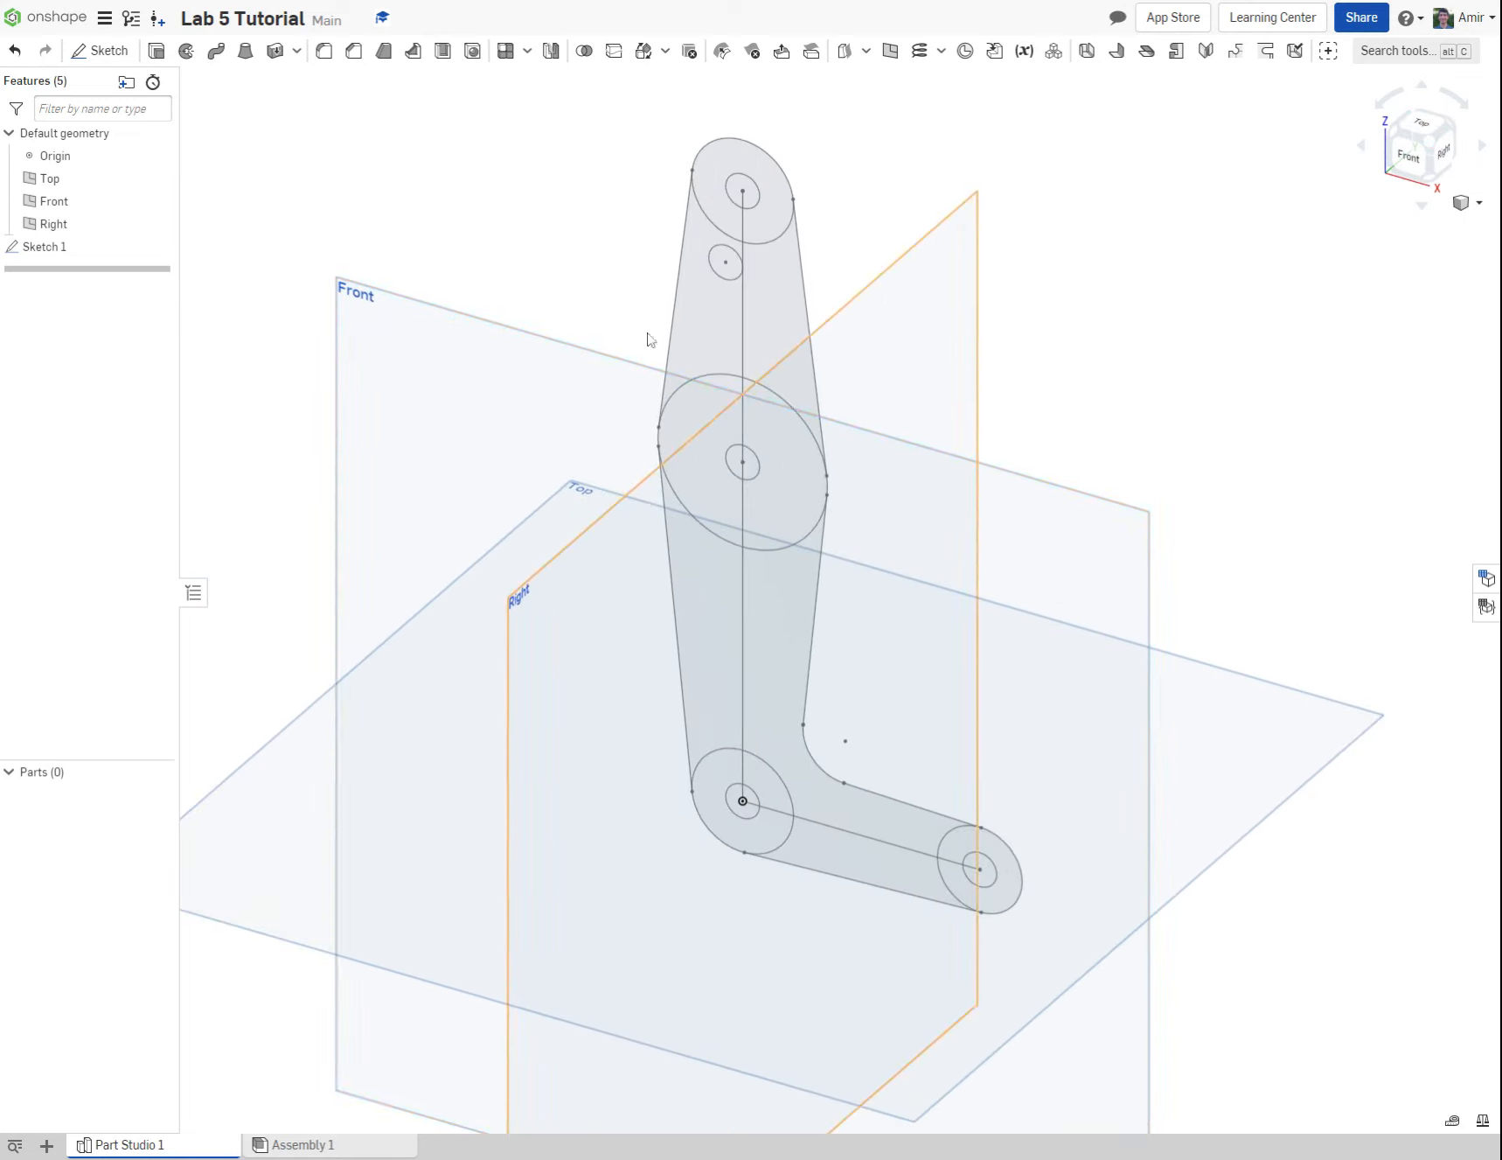
click(157, 179)
click(158, 201)
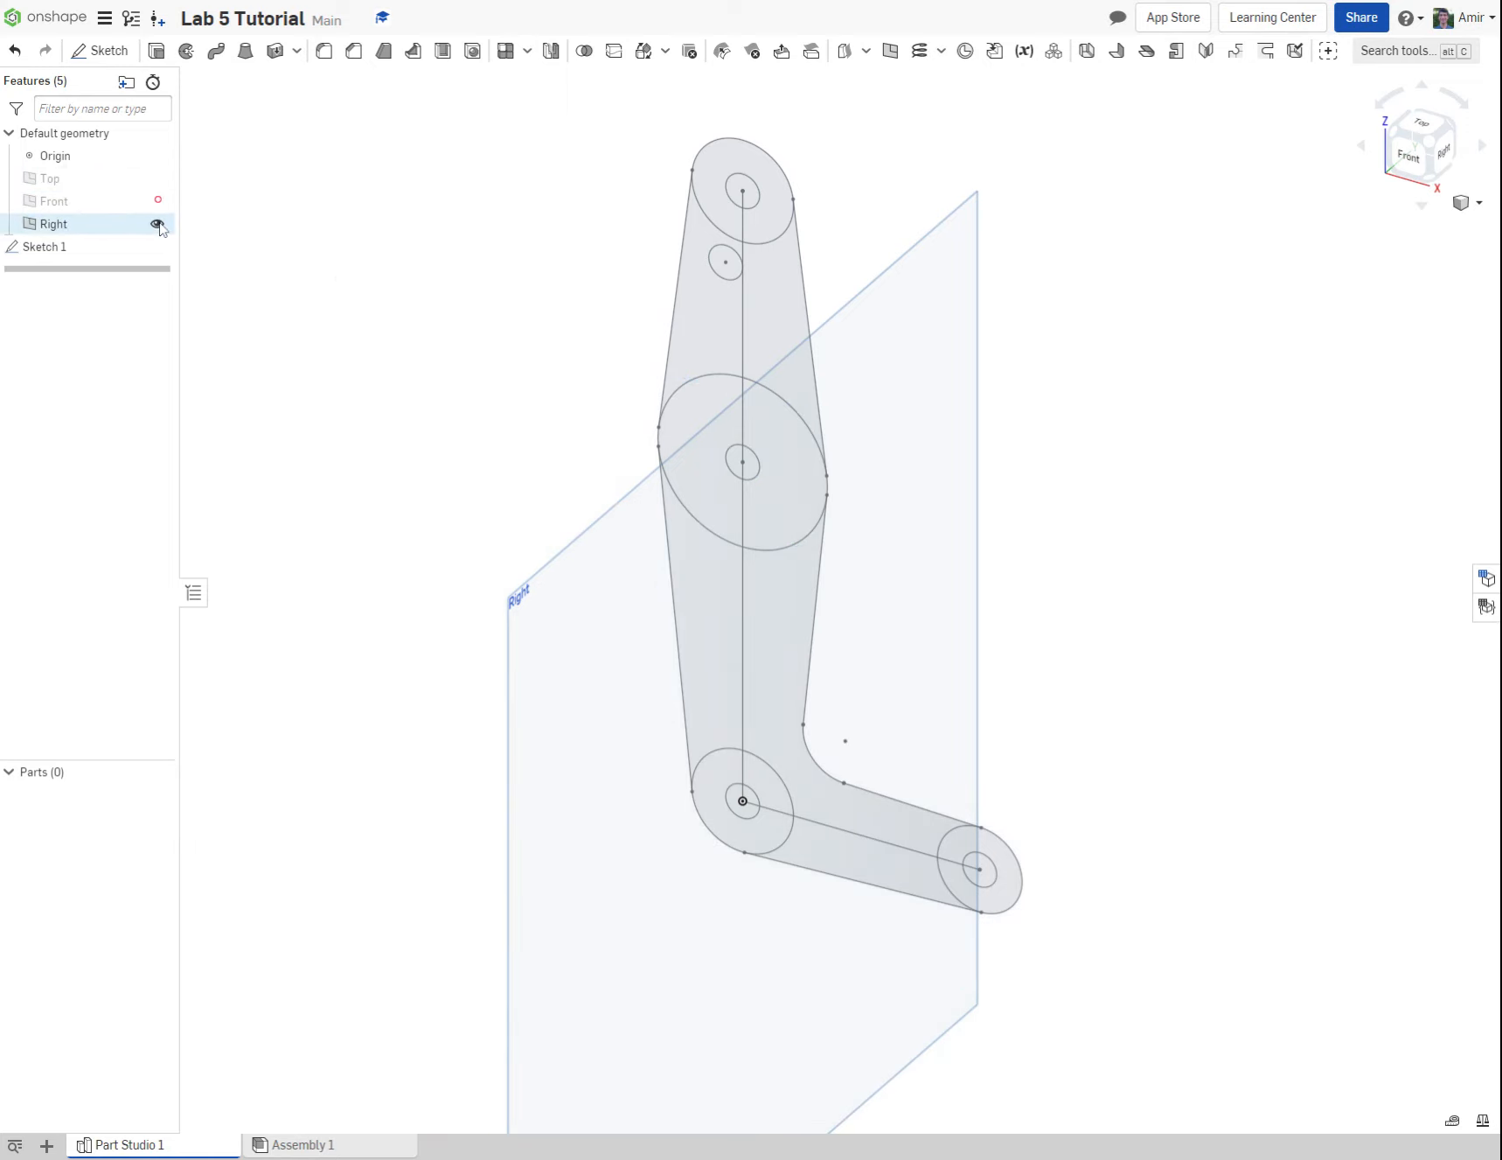
click(157, 224)
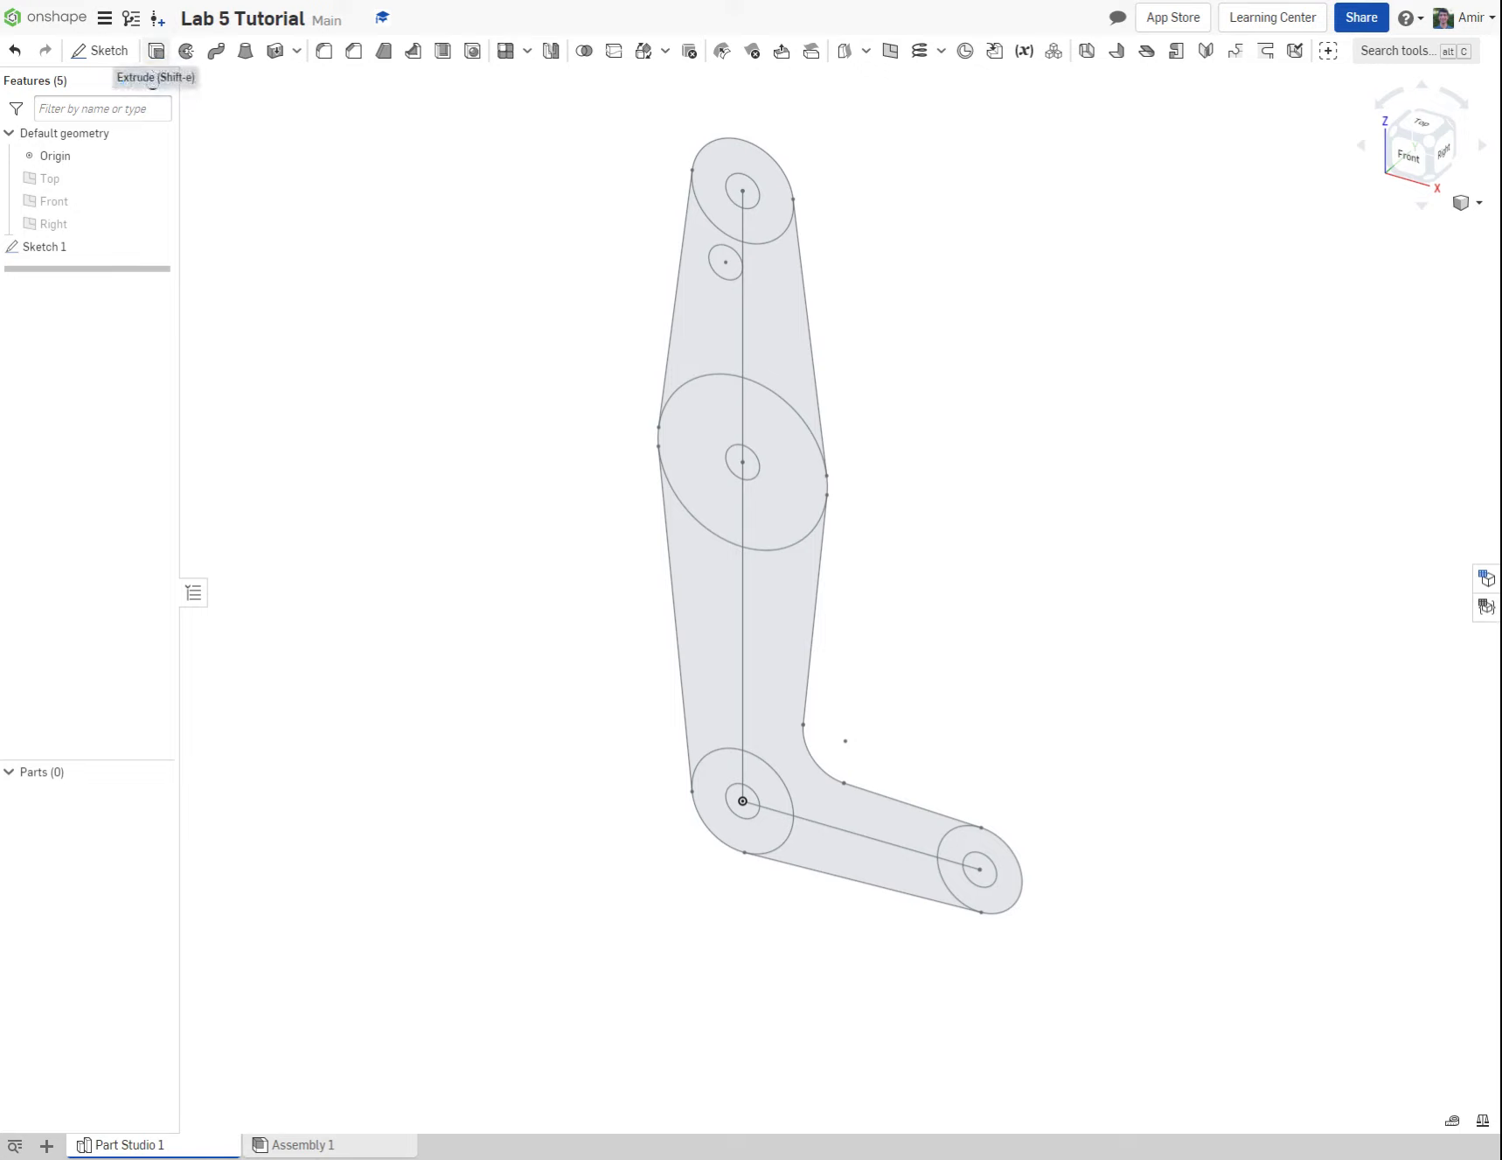
Step: Start a new solid extrude with the top ring, both upper tapered regions and one half of the middle ring, excluding the holes
click(157, 51)
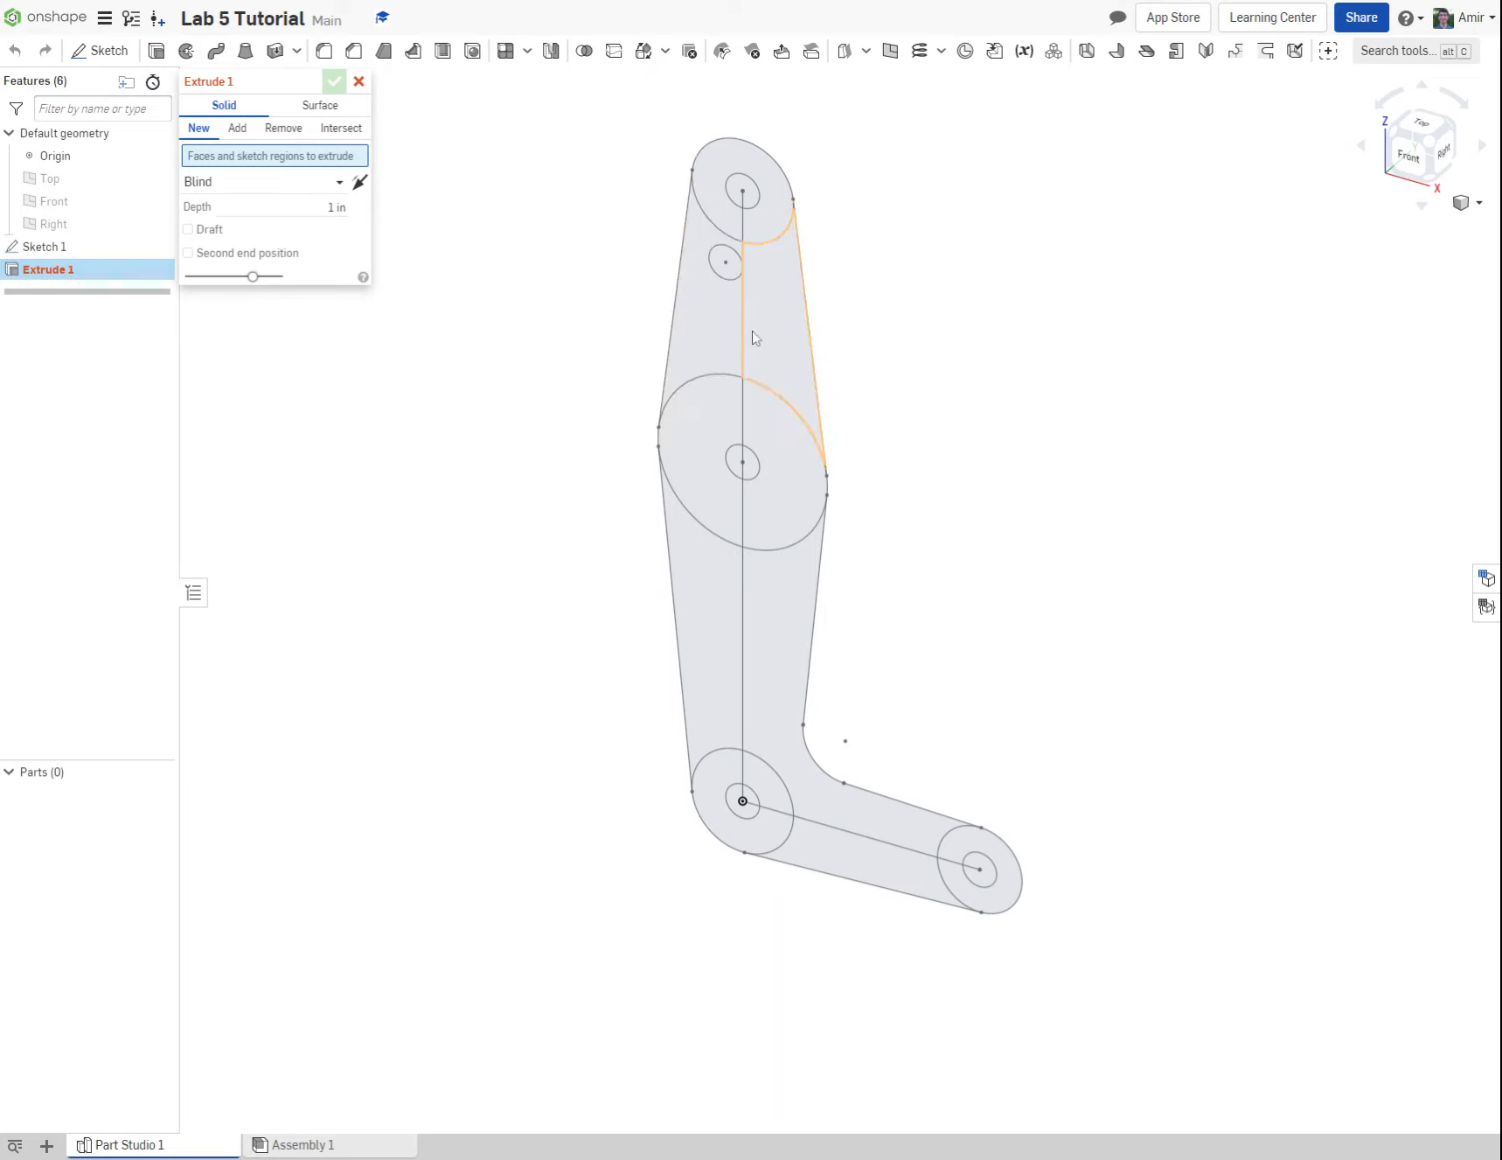
click(722, 221)
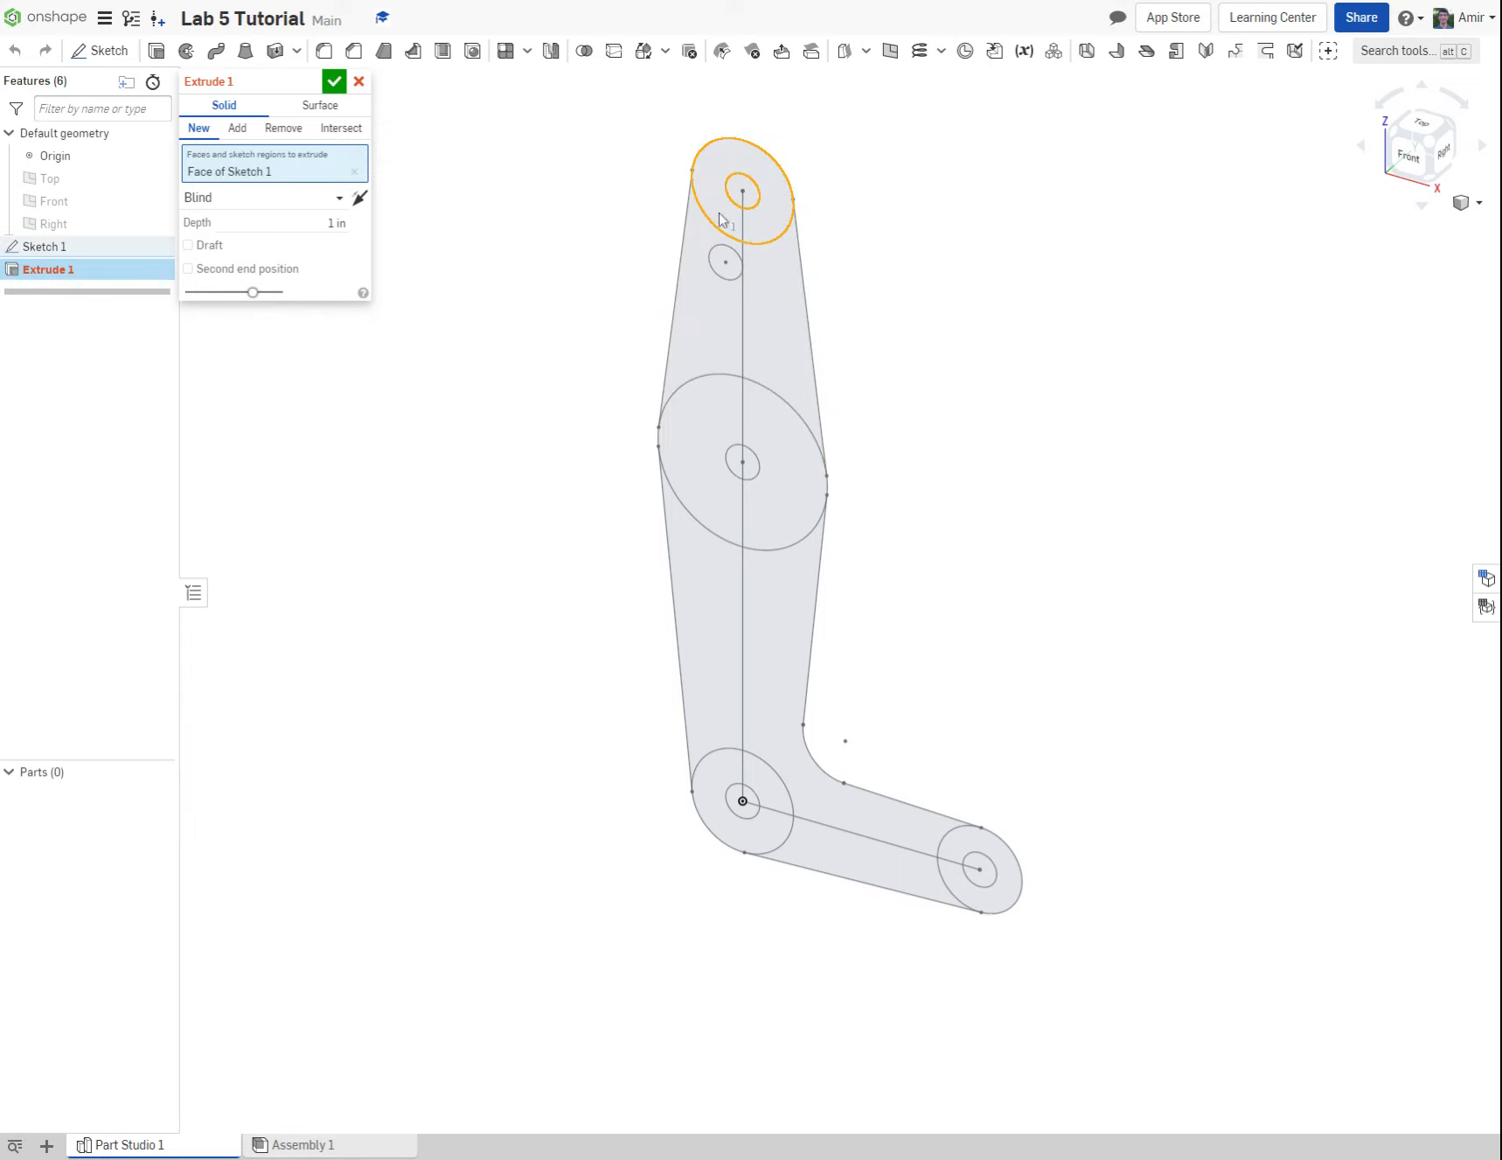
right_click(723, 333)
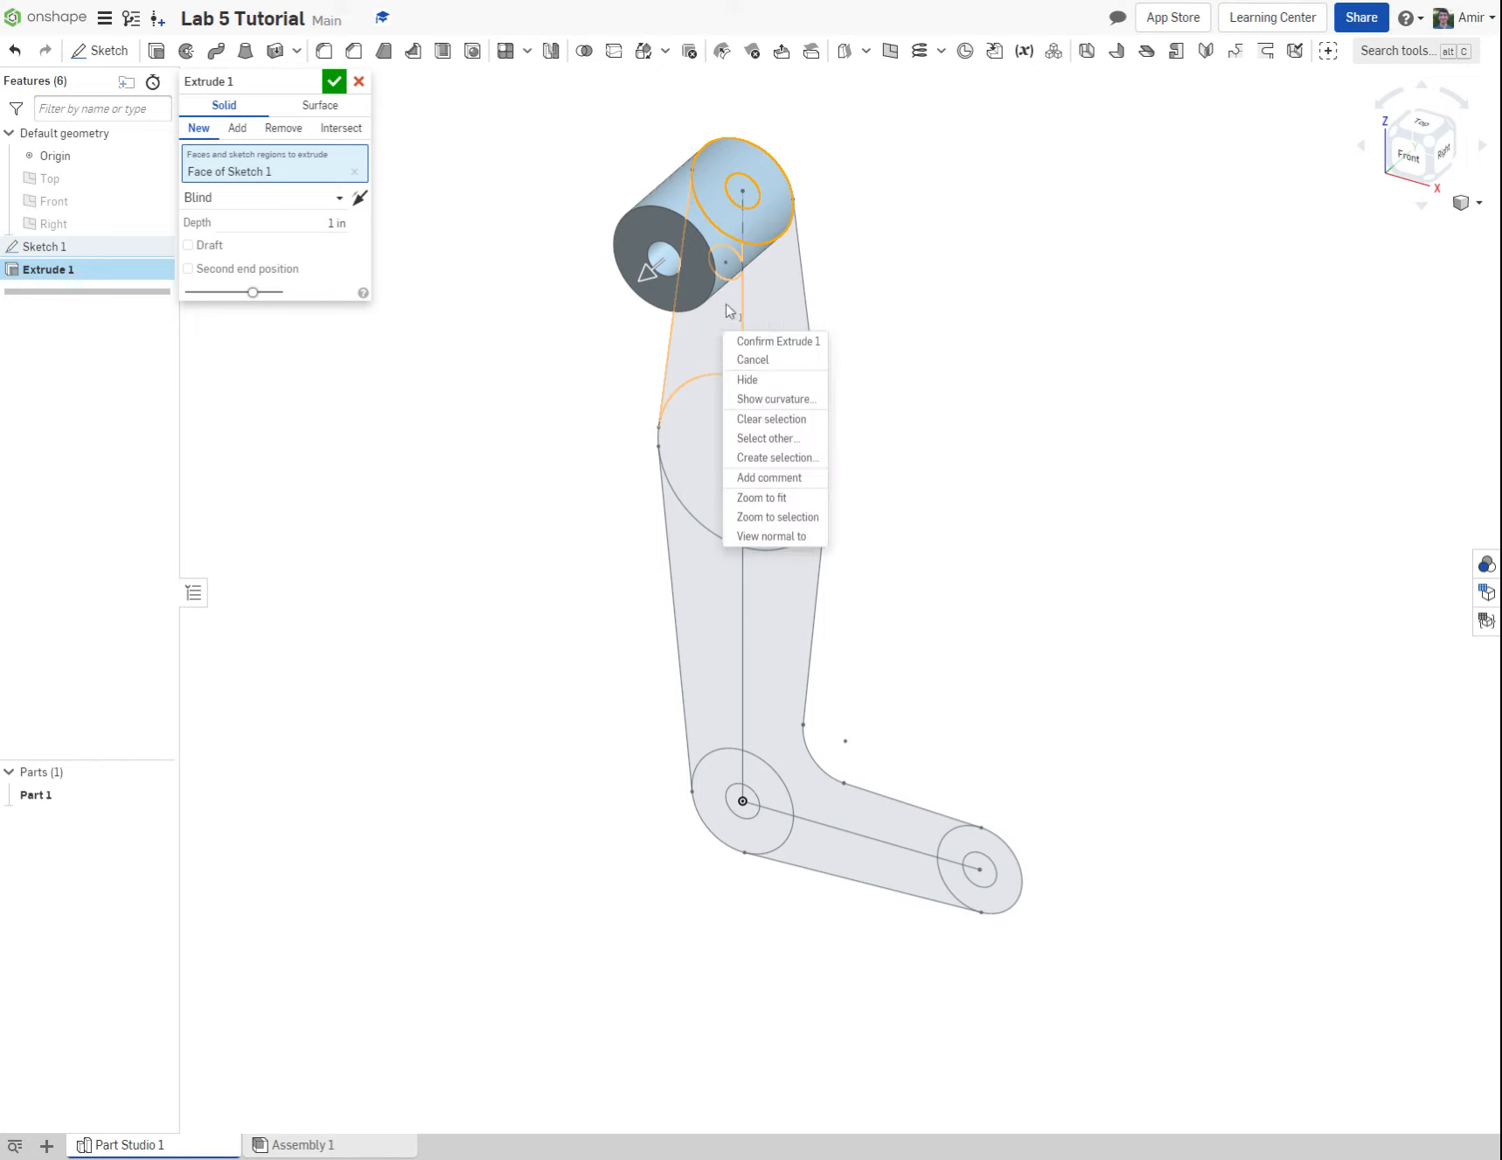
click(759, 321)
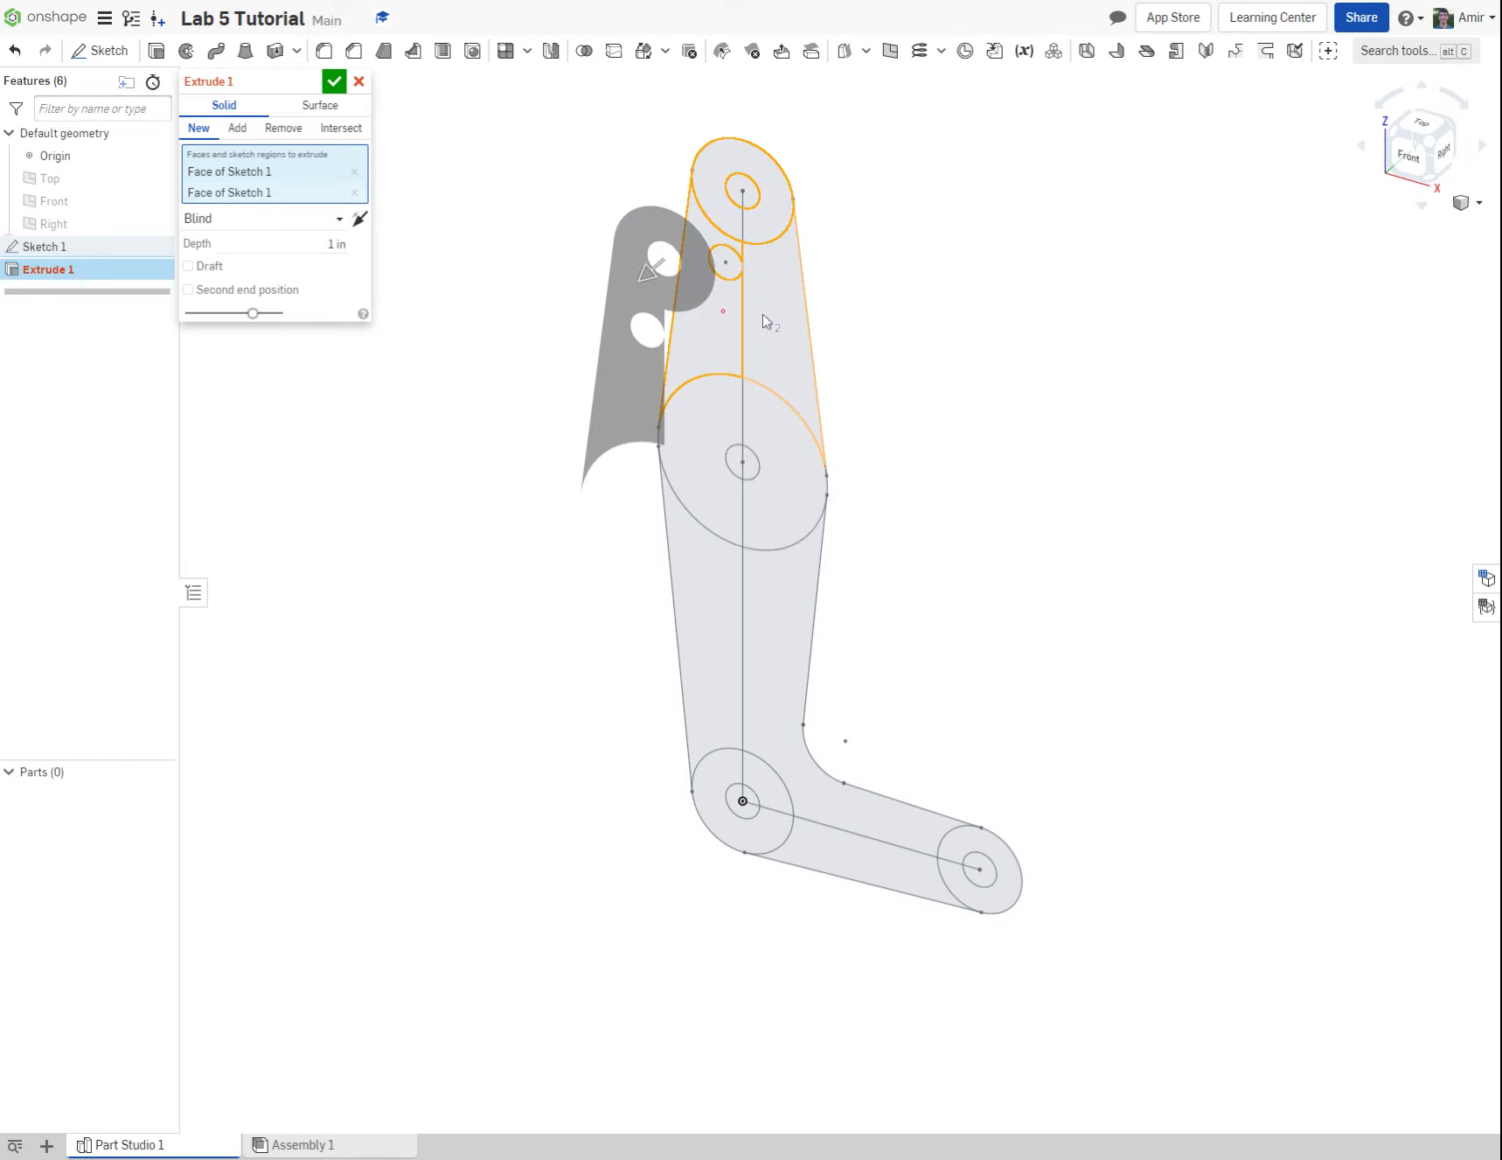
click(762, 322)
click(800, 514)
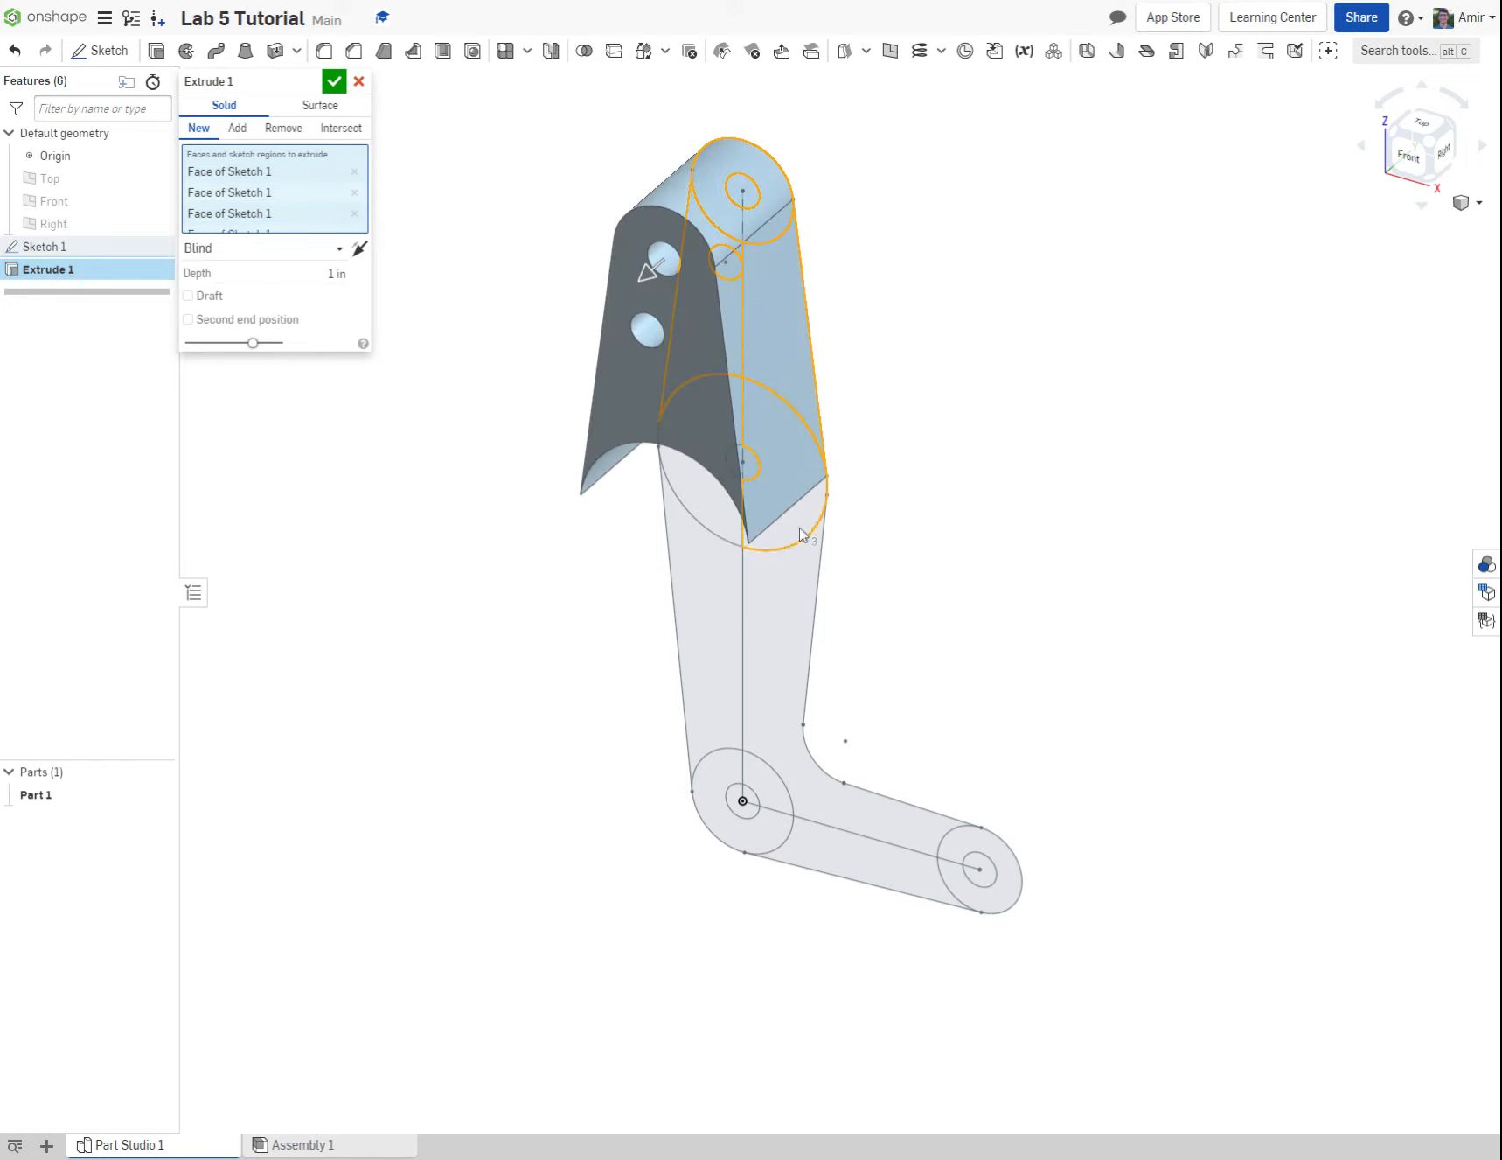
Step: Add the remaining linkage regions to the extrude, from the middle ring's other half to the horizontal arm's end ring, leaving all holes open
click(1409, 161)
click(628, 581)
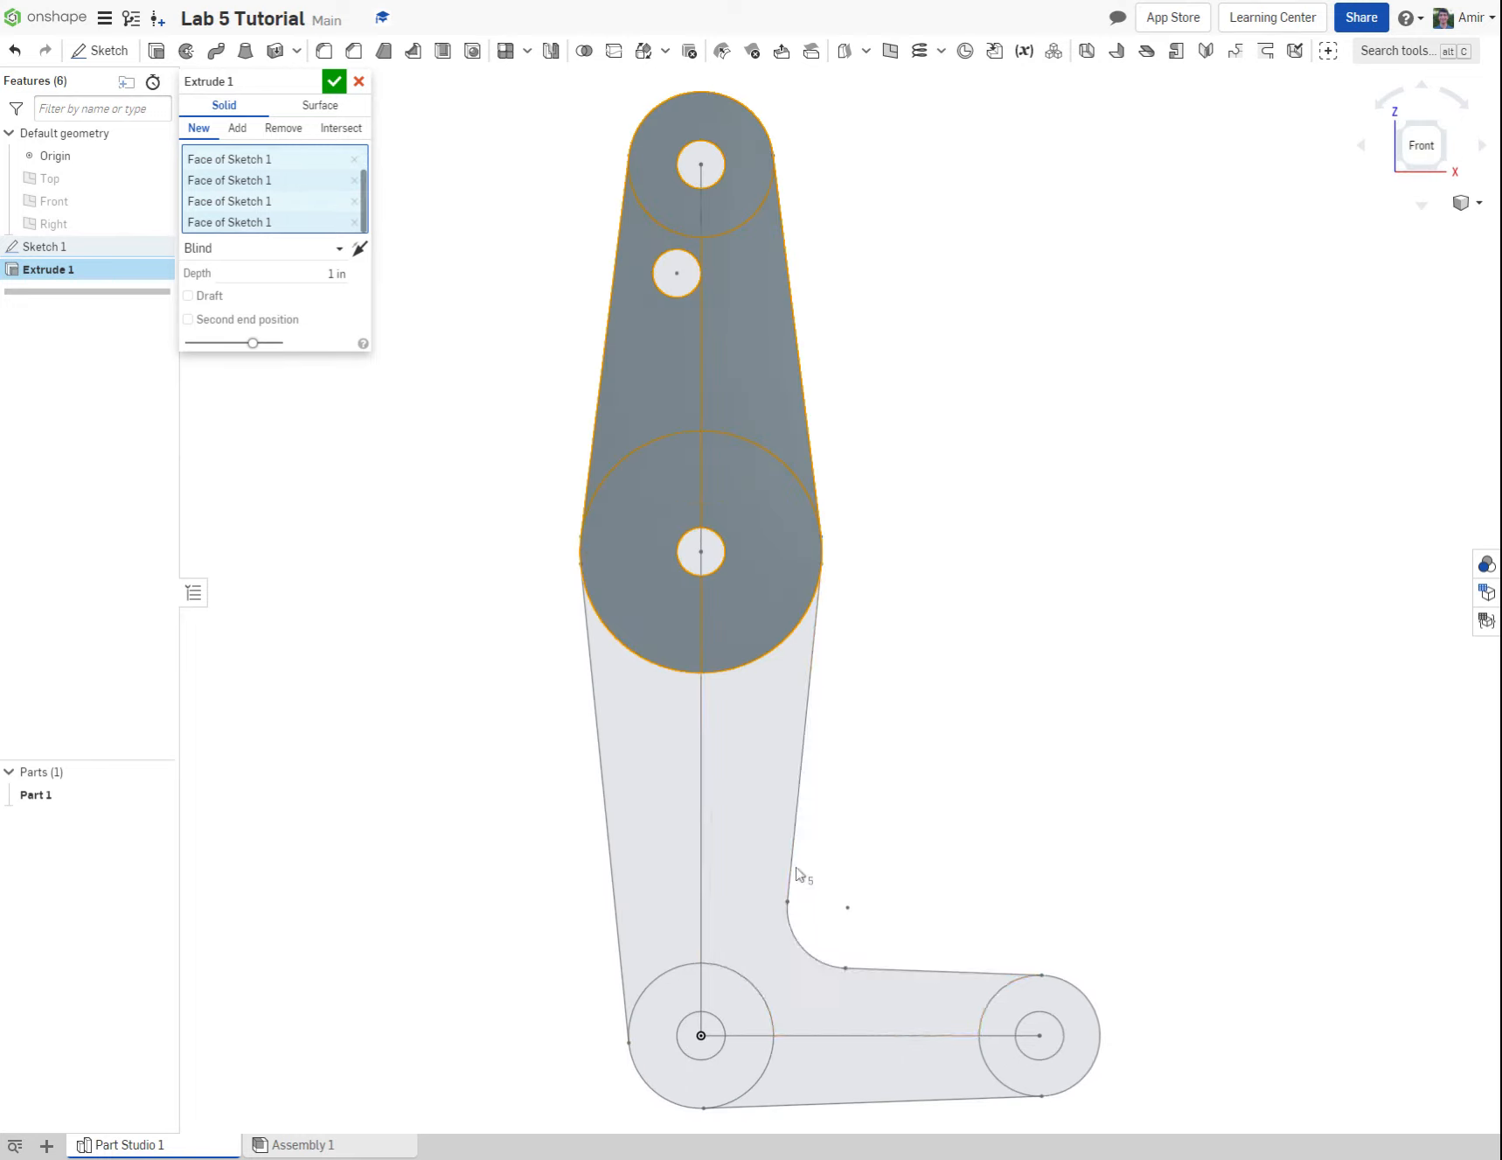
click(640, 874)
click(735, 947)
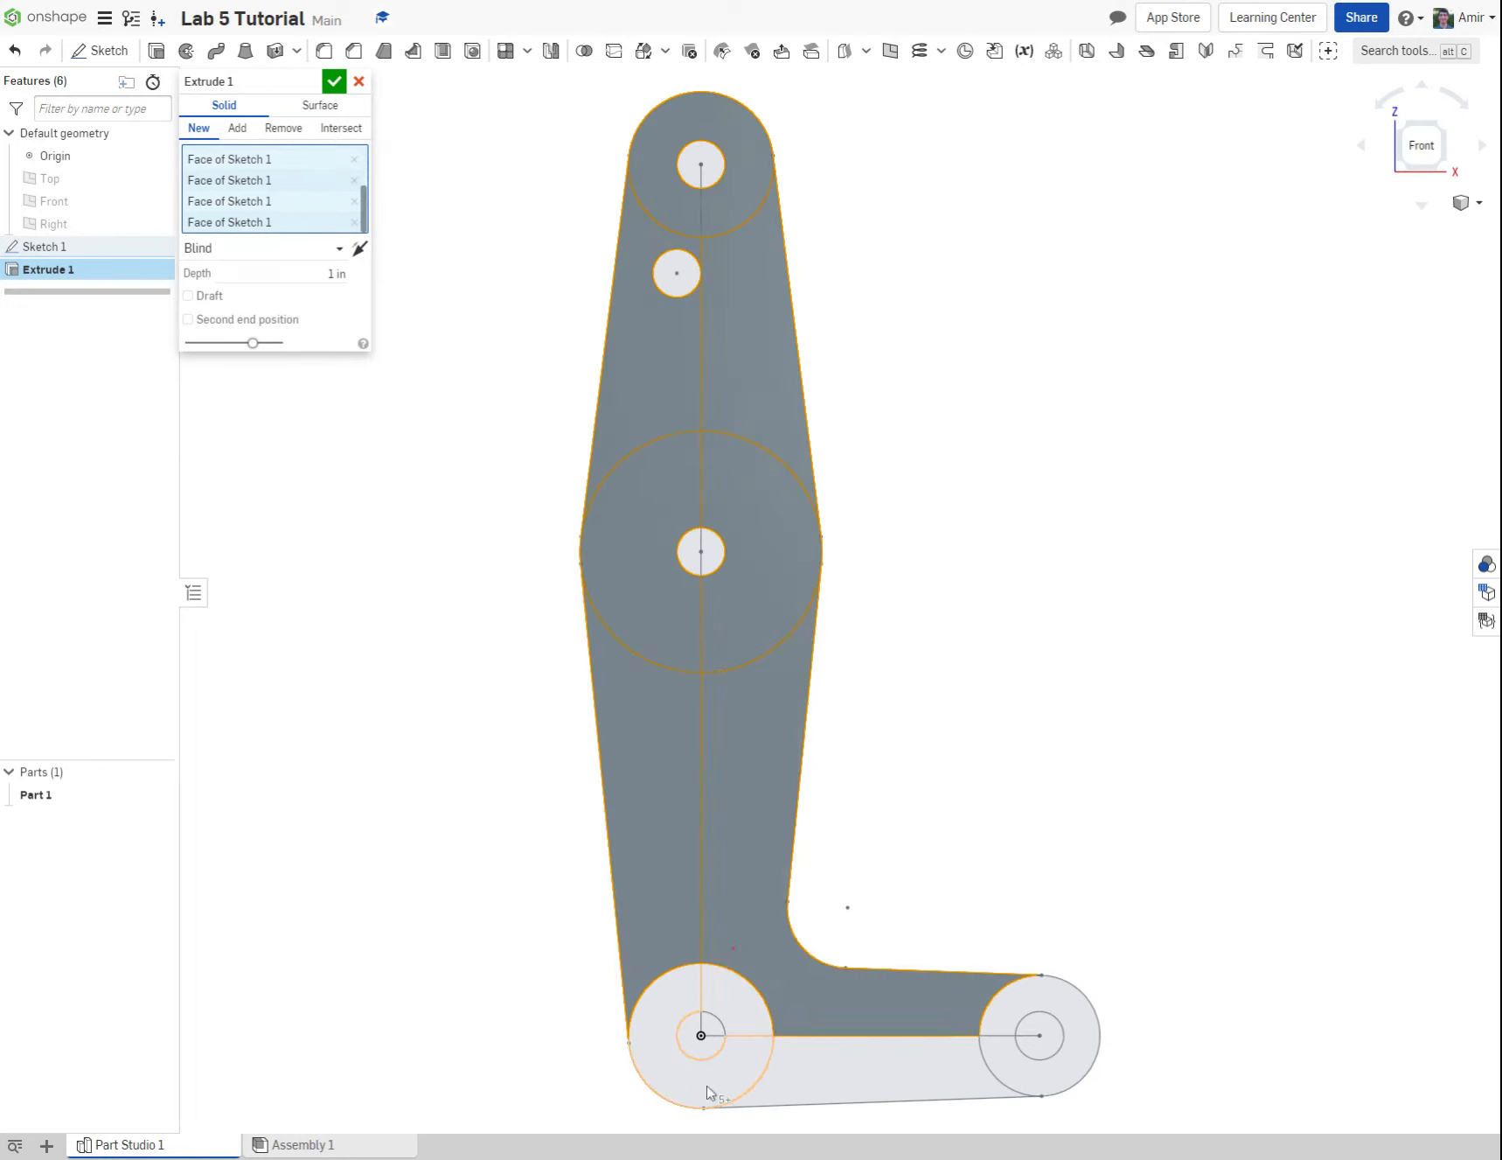
click(849, 1084)
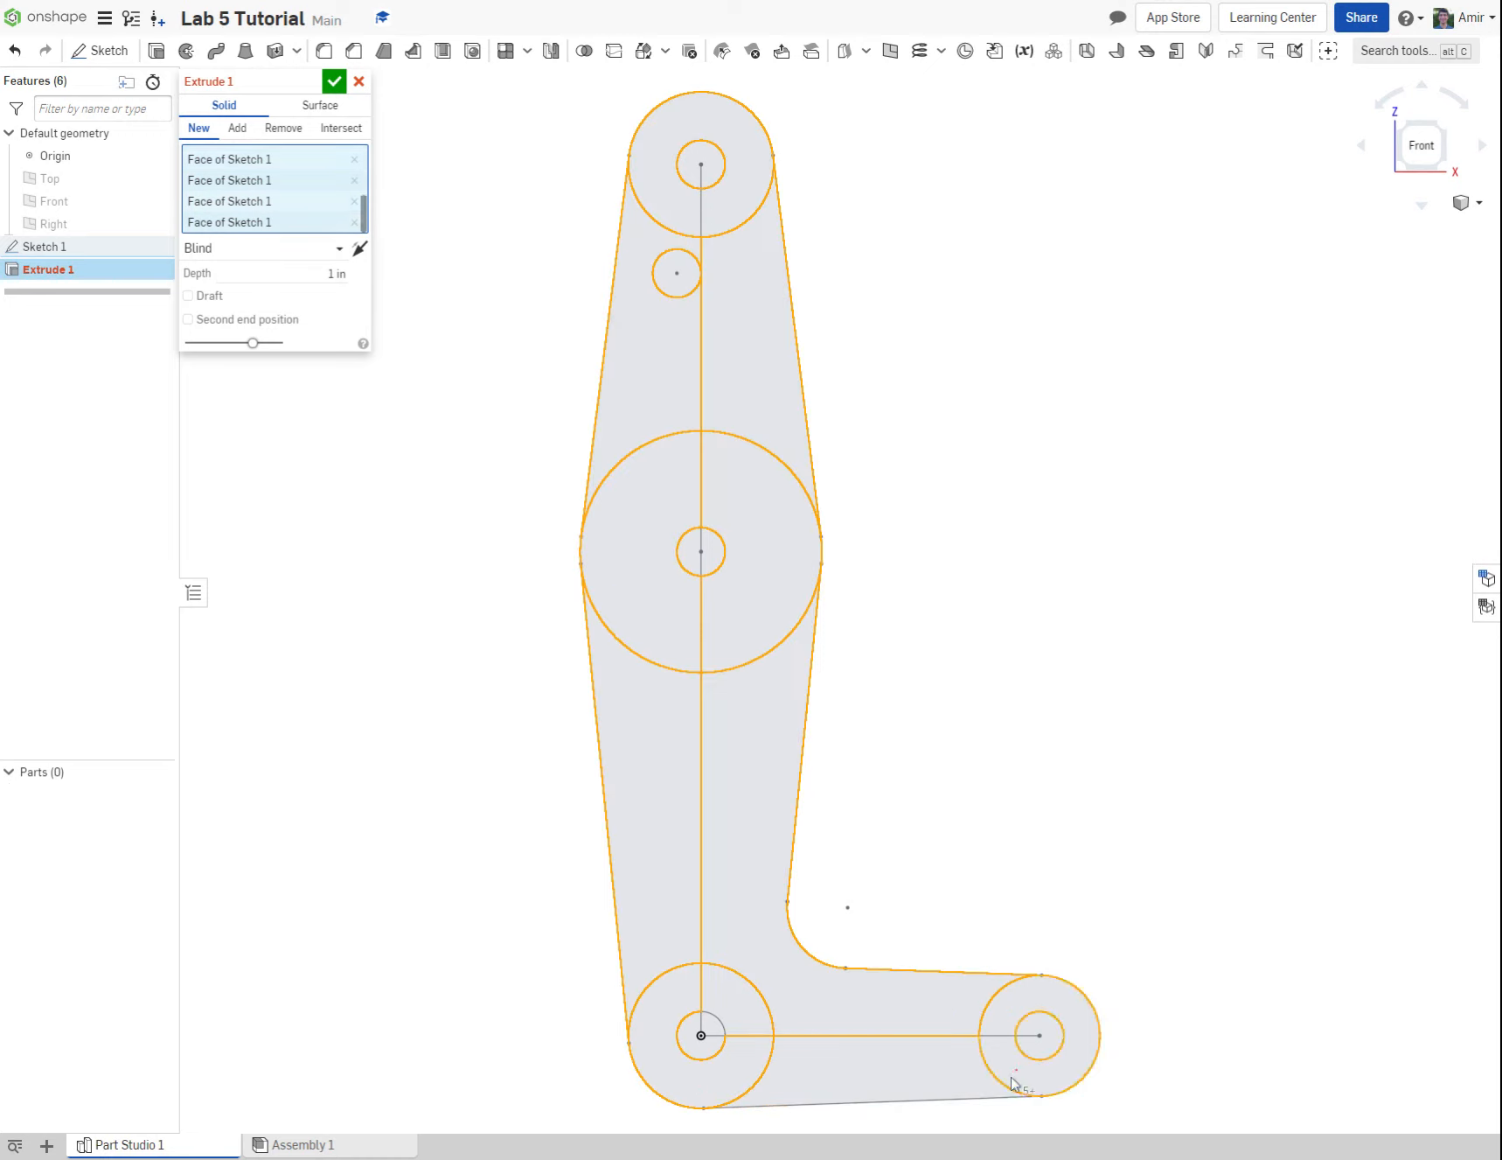
click(949, 1083)
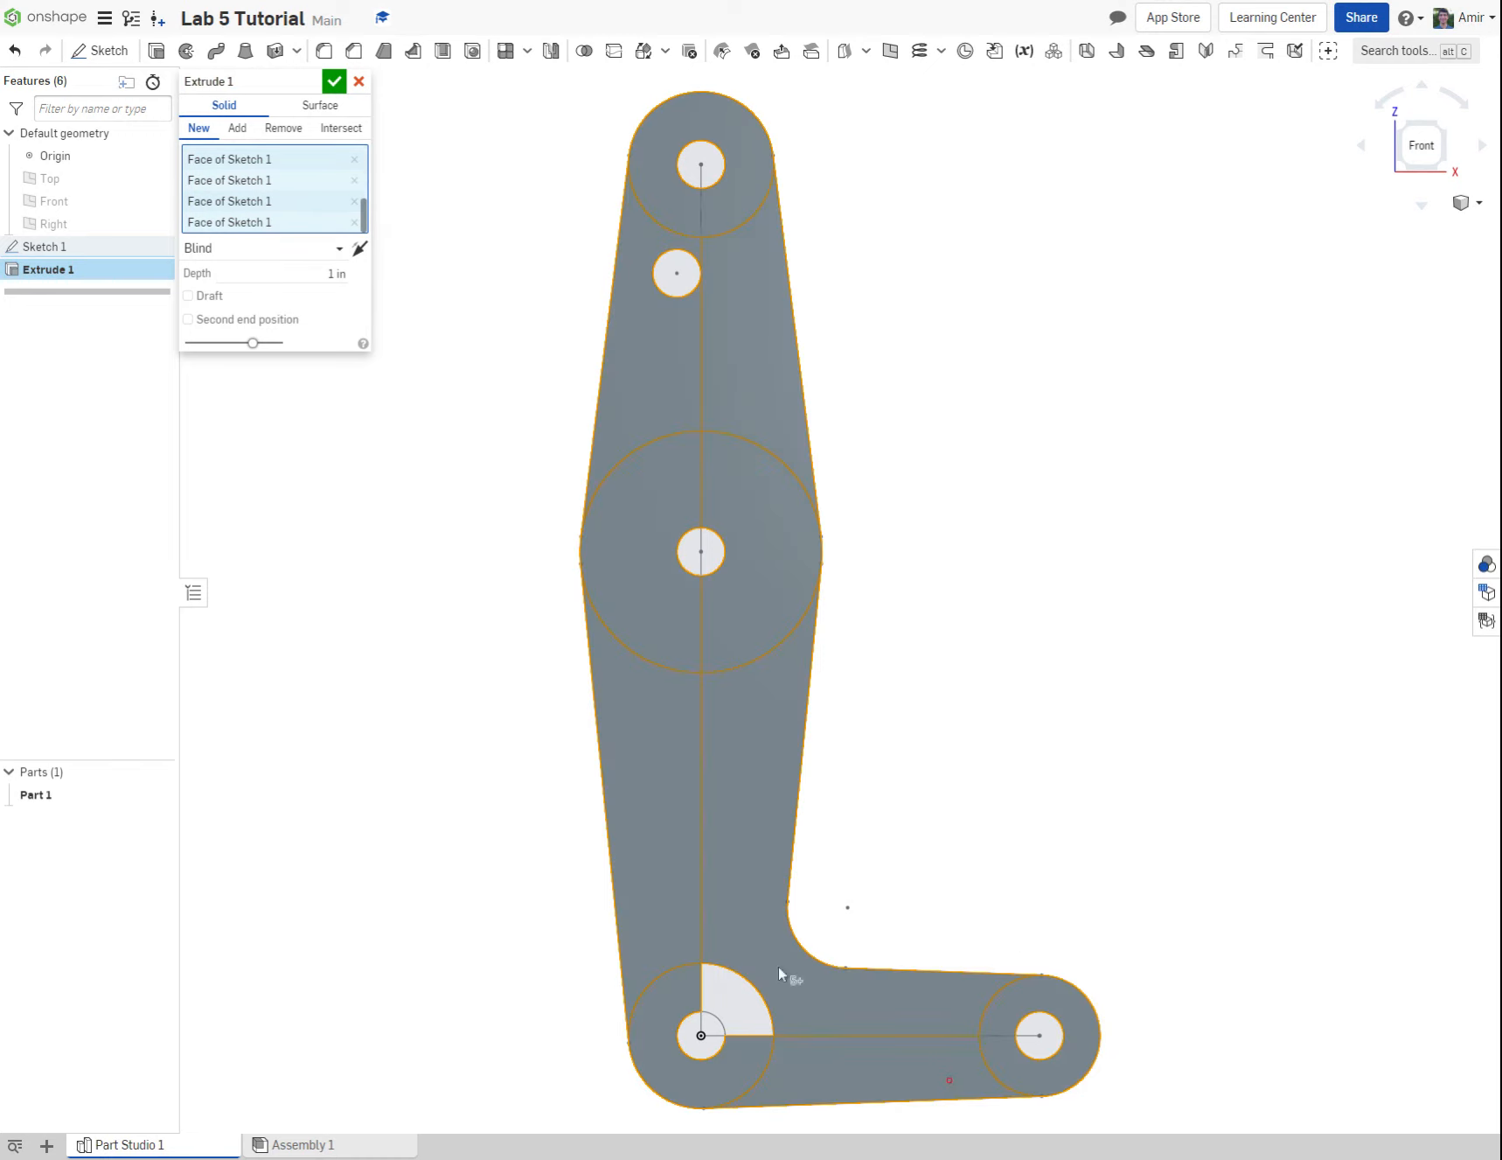
click(731, 1010)
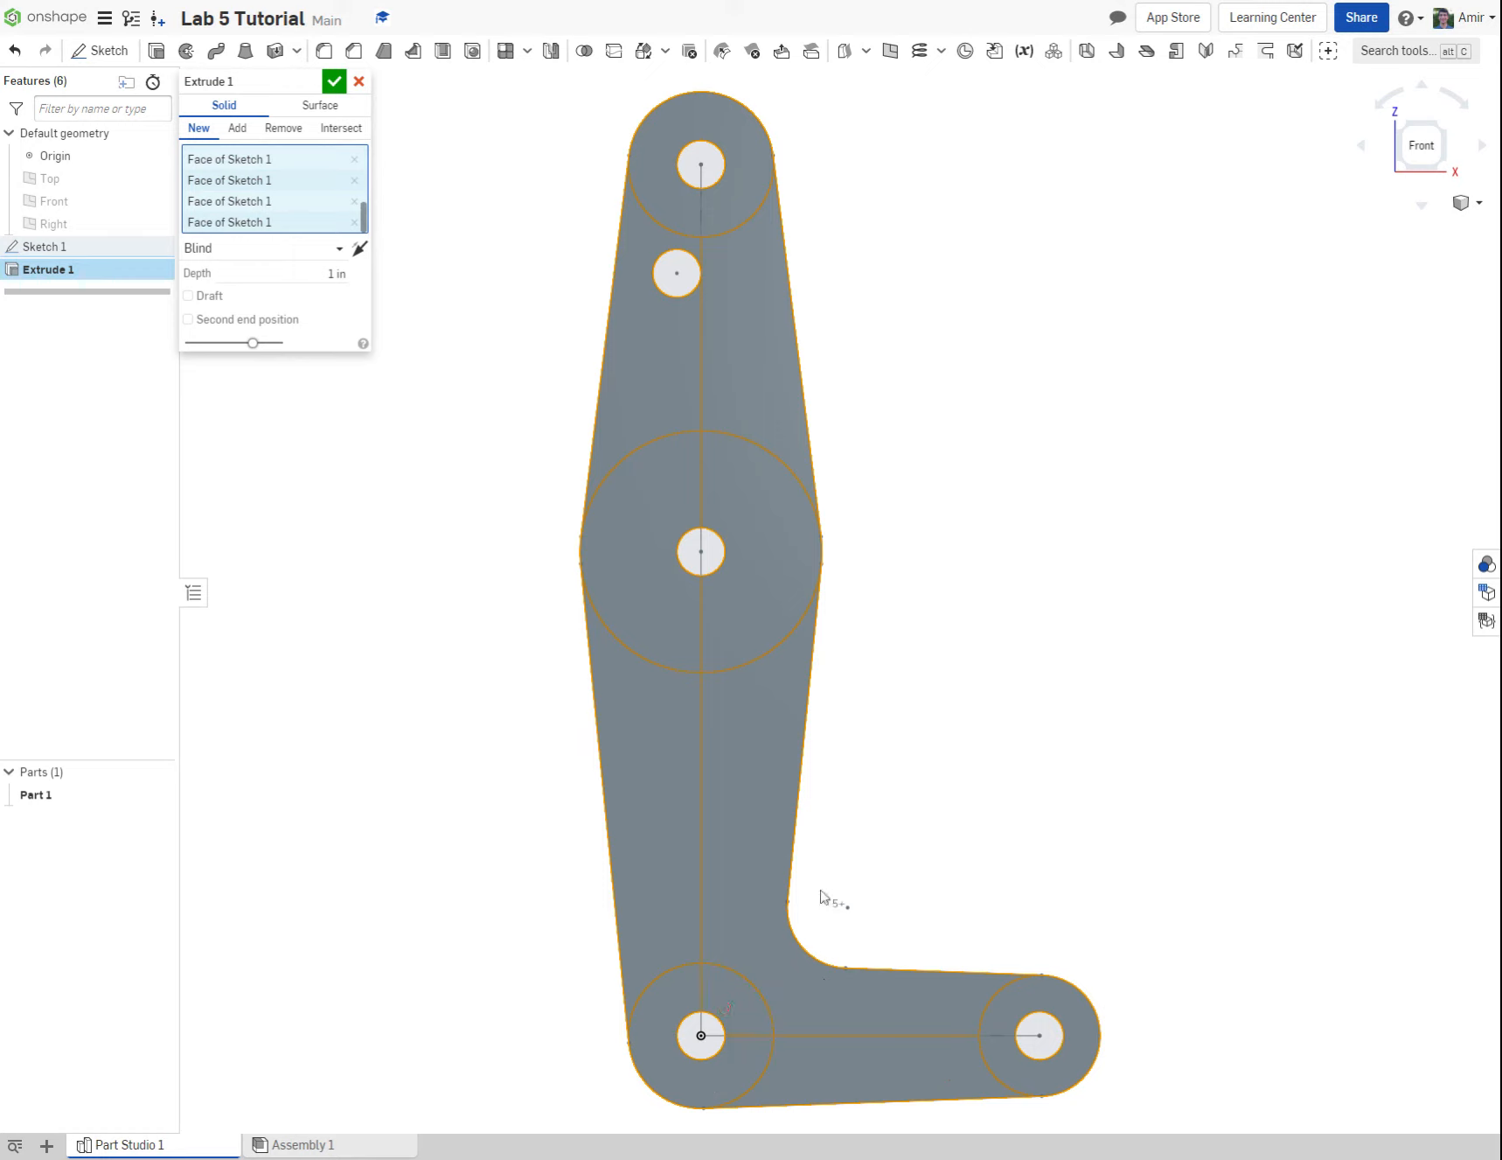
Step: Set the linkage's blind extrude depth to 0.12 in and finish the extrude
click(1441, 127)
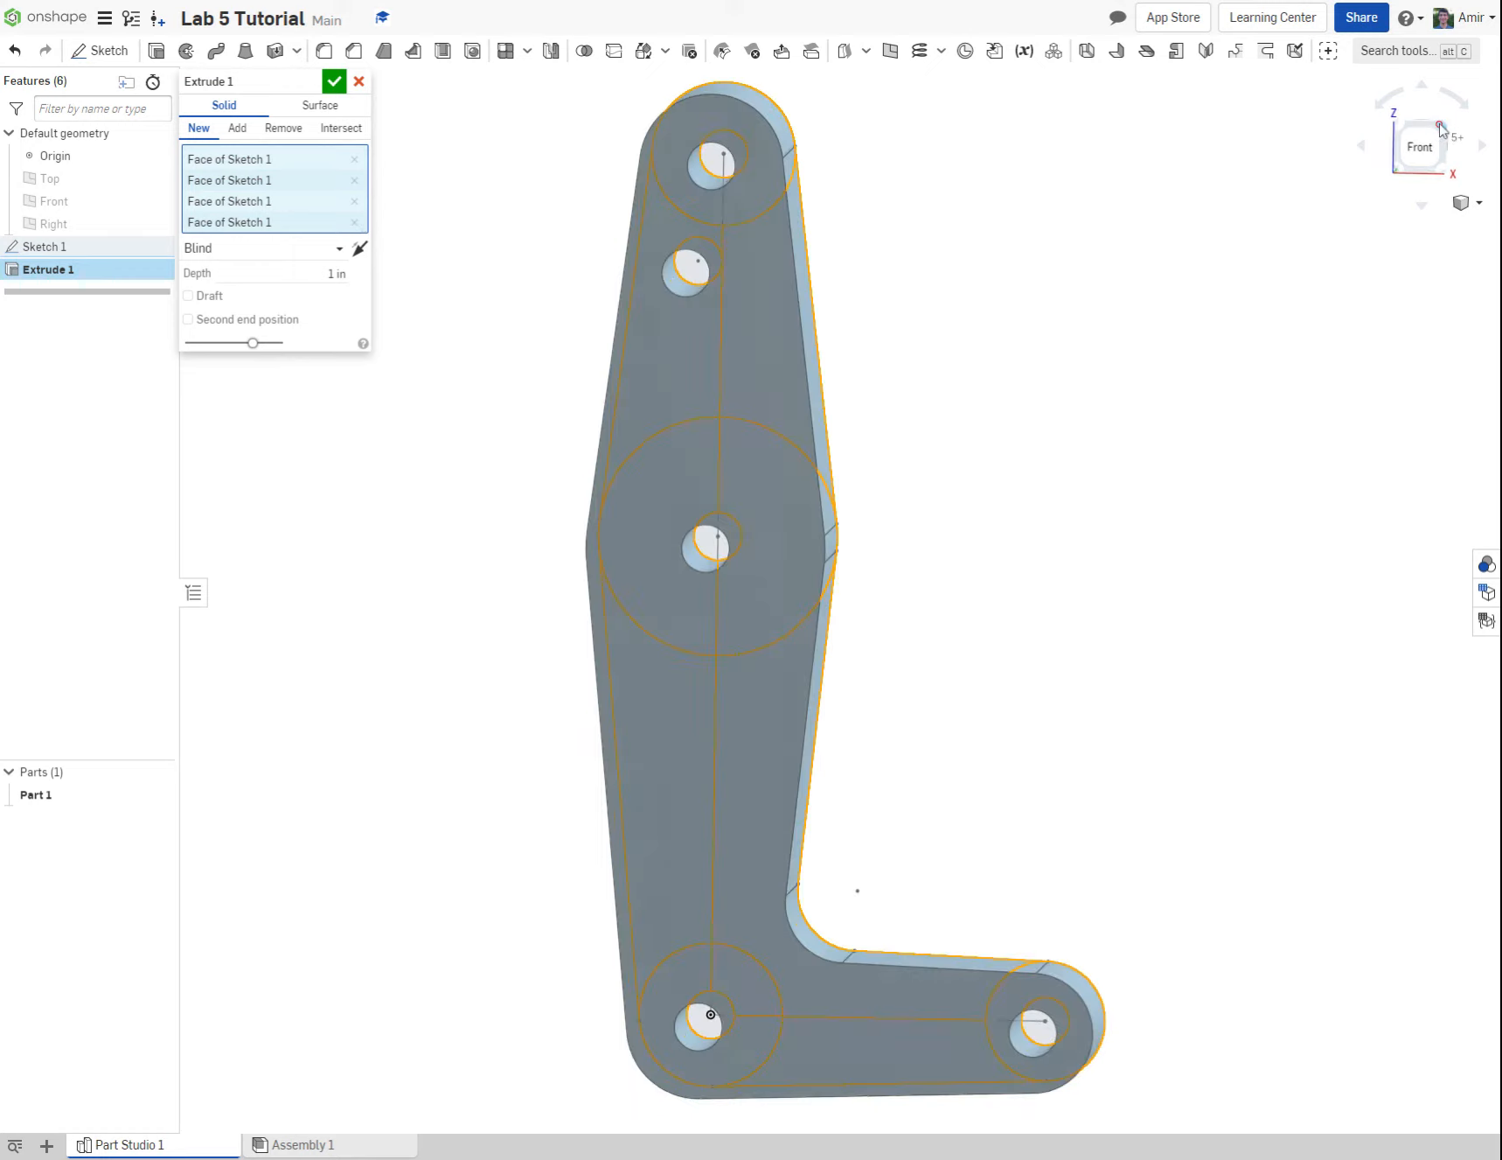
click(272, 276)
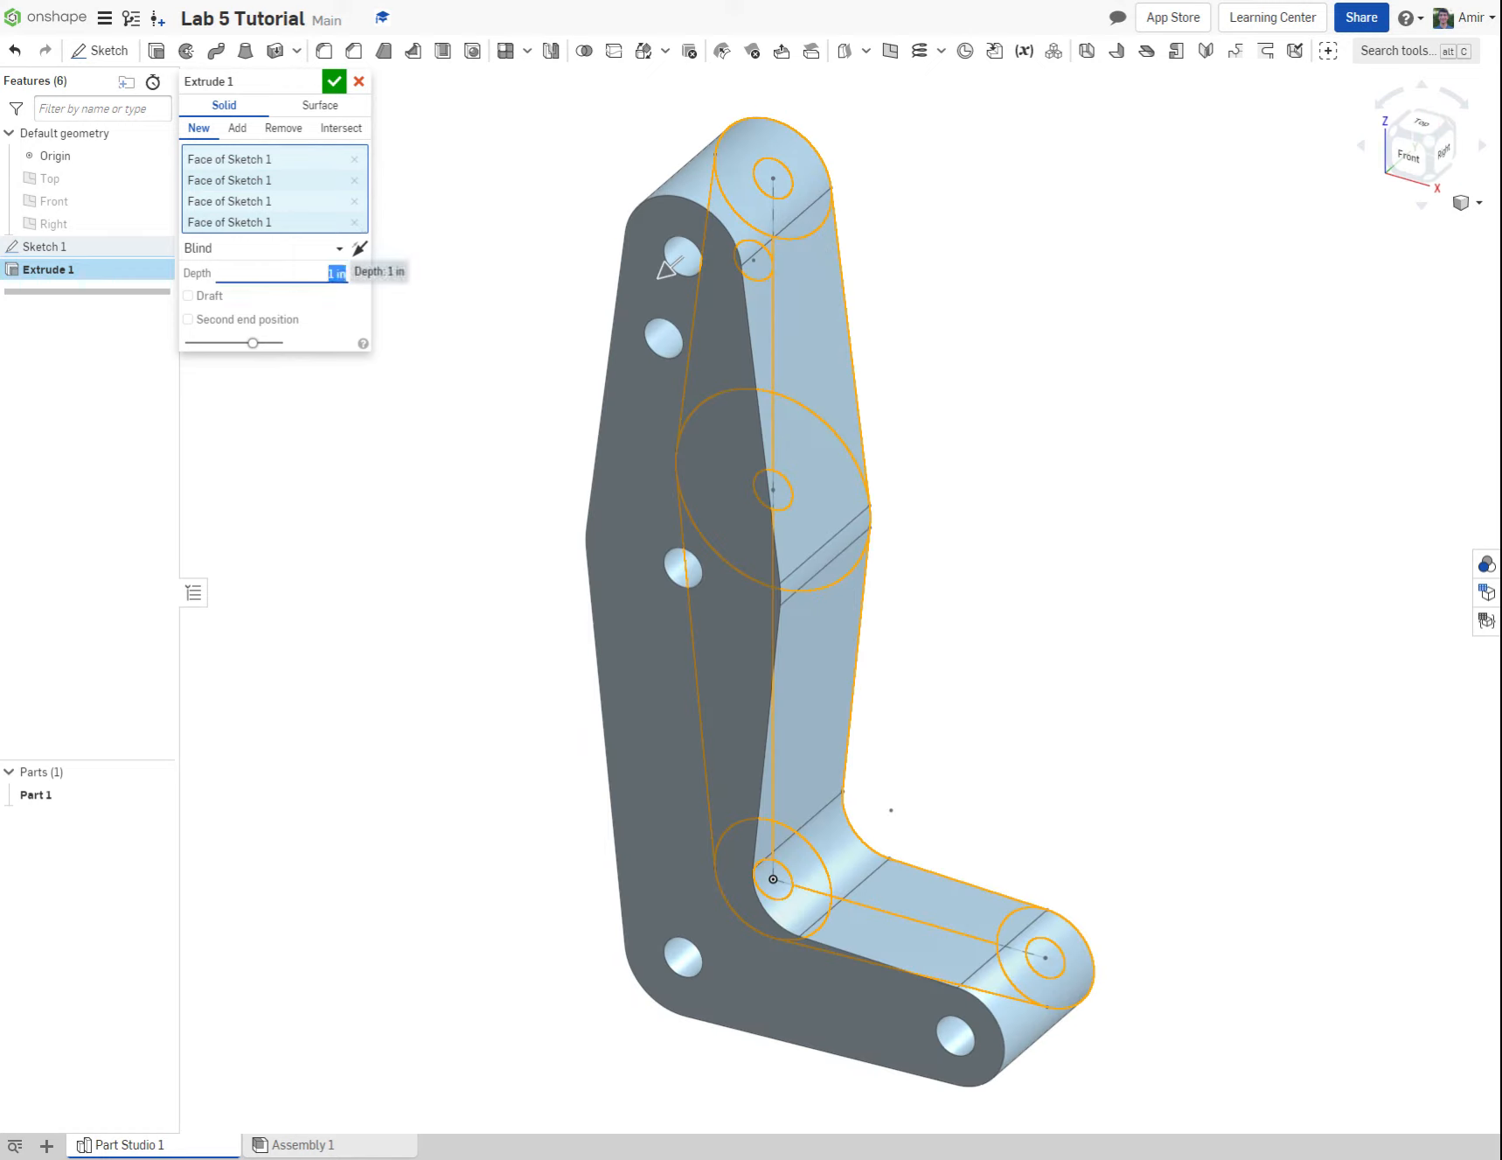
text(0.12)
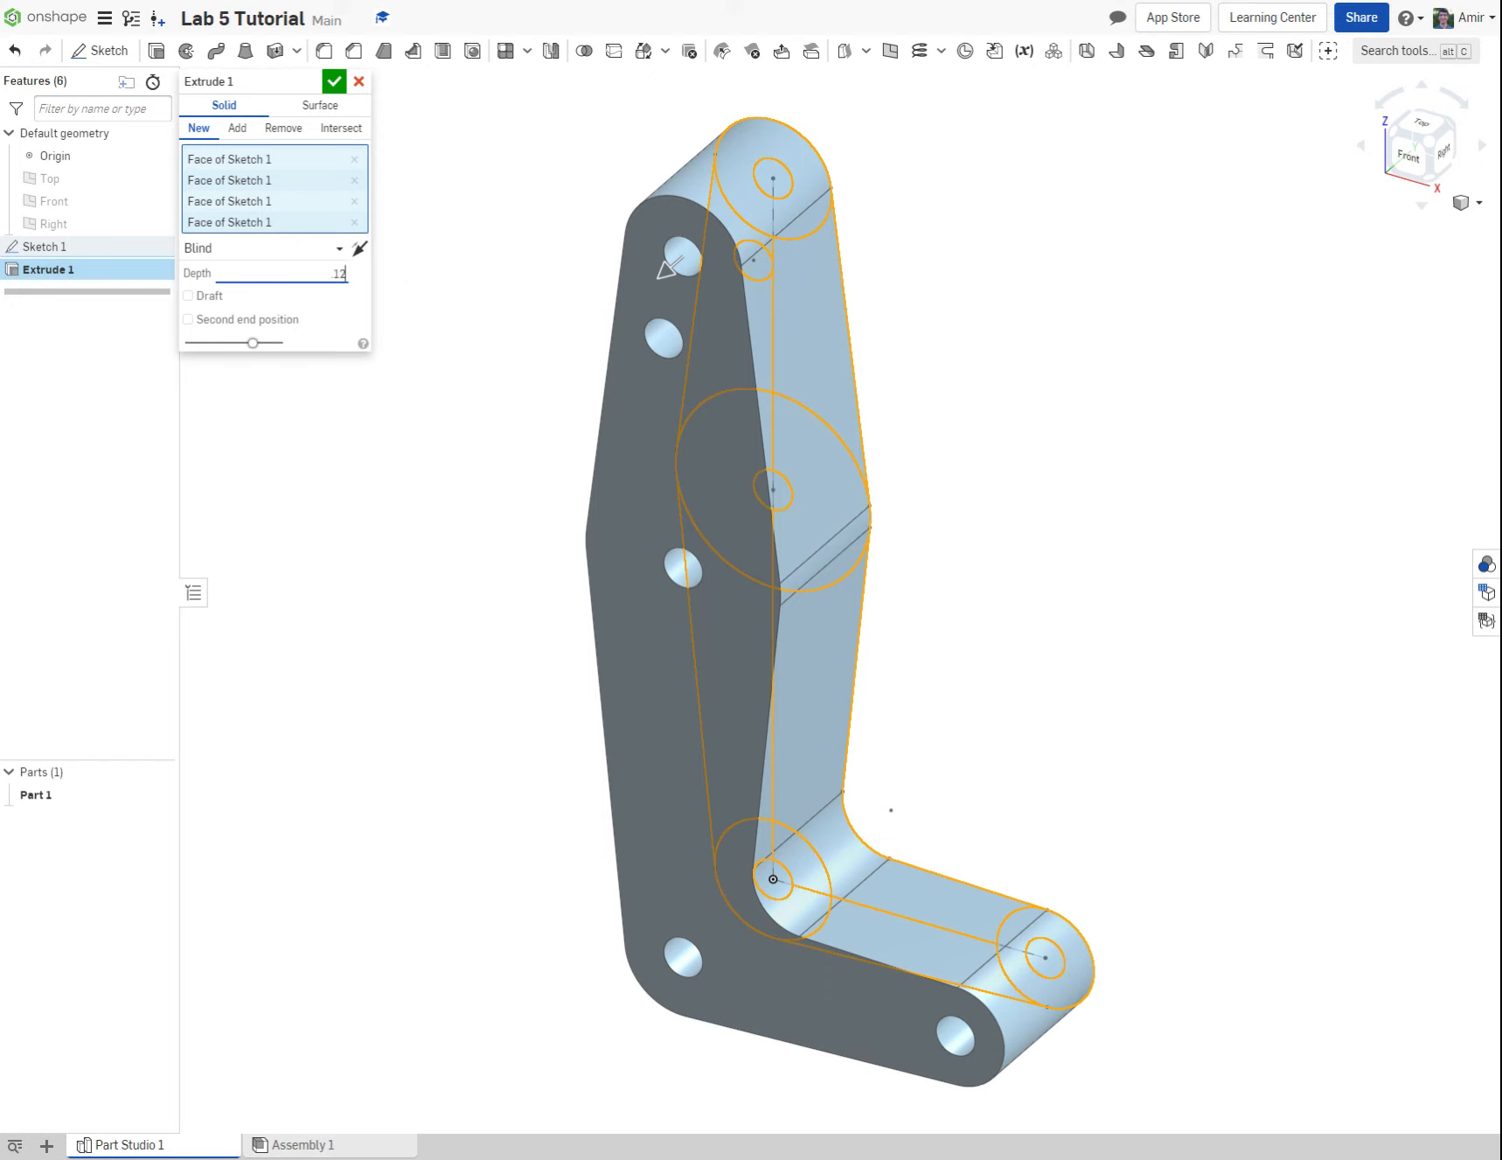
key(Return)
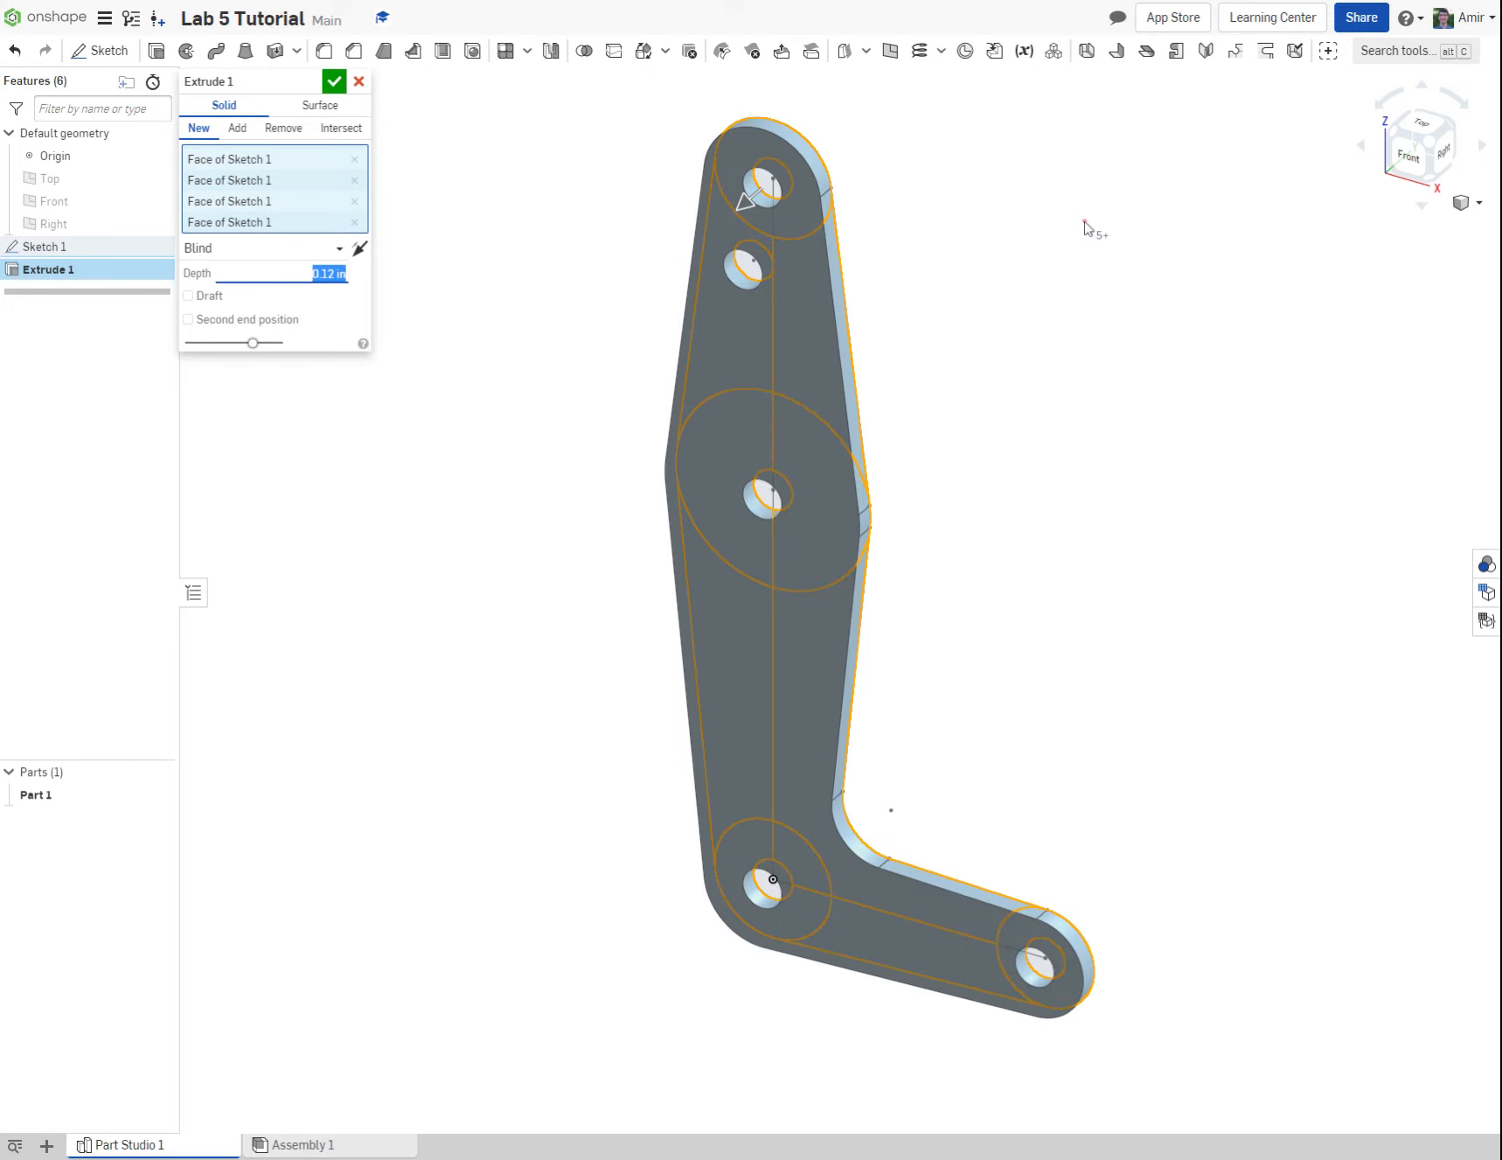
click(333, 82)
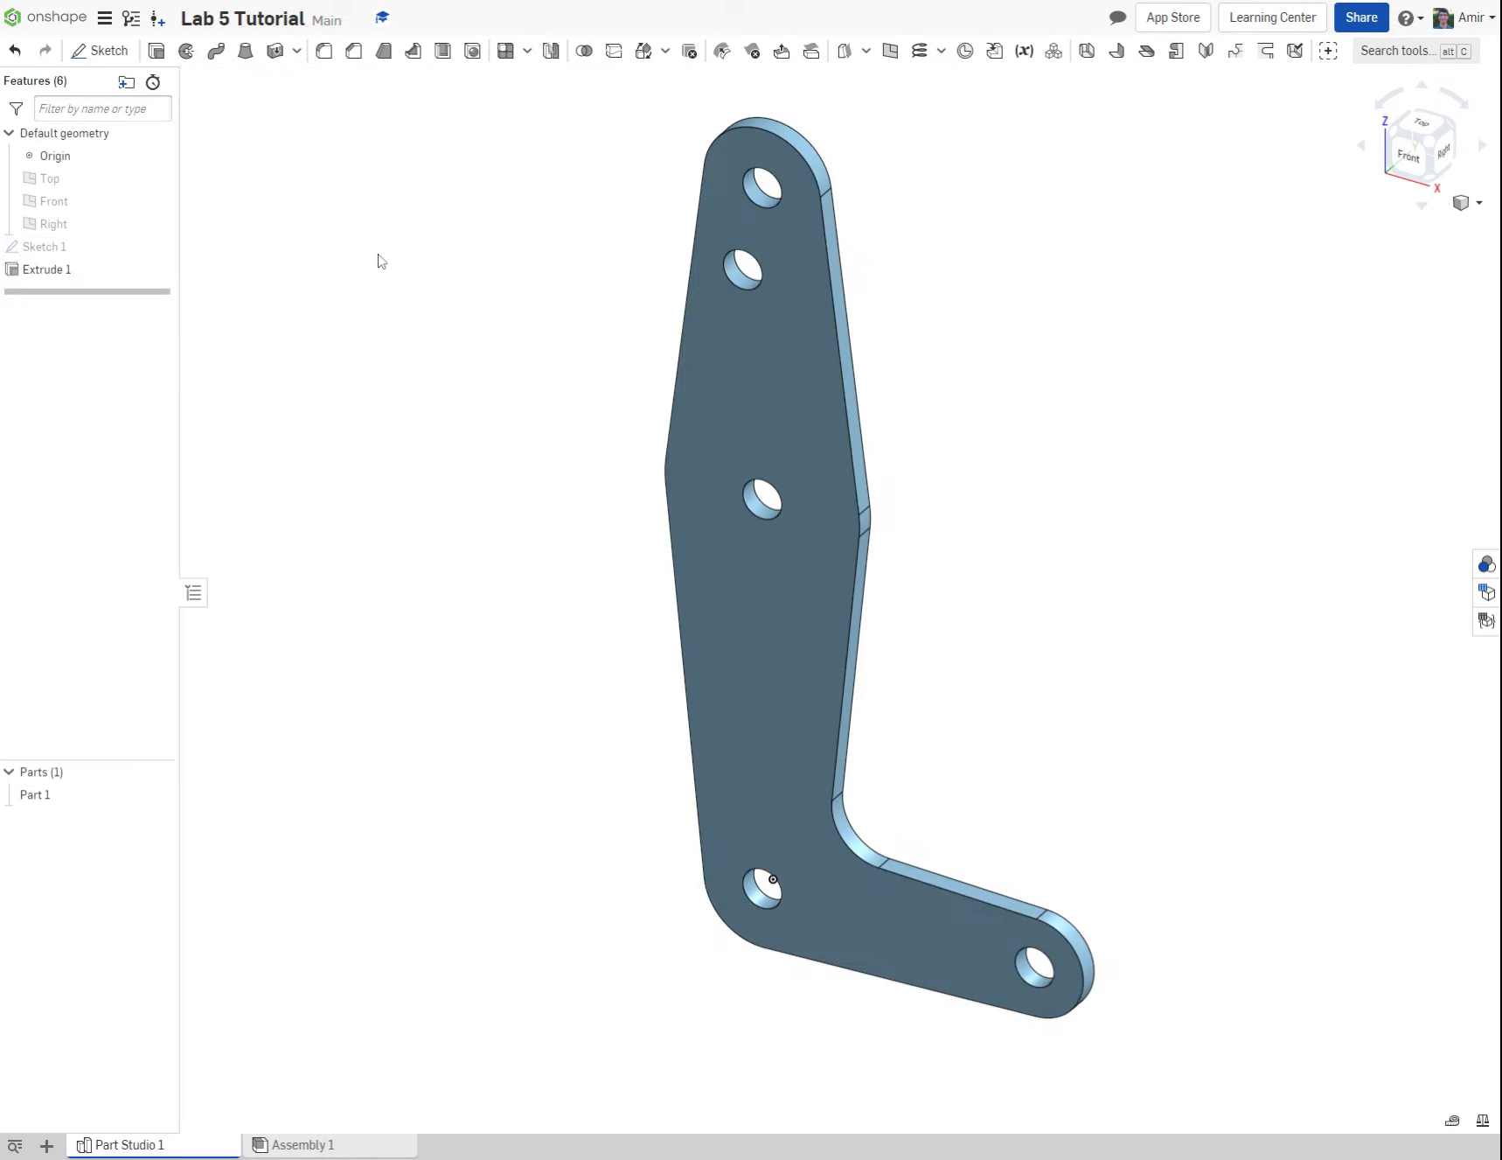
Step: Display the mass properties of the extruded linkage part and examine its volume and surface area
click(29, 272)
click(37, 794)
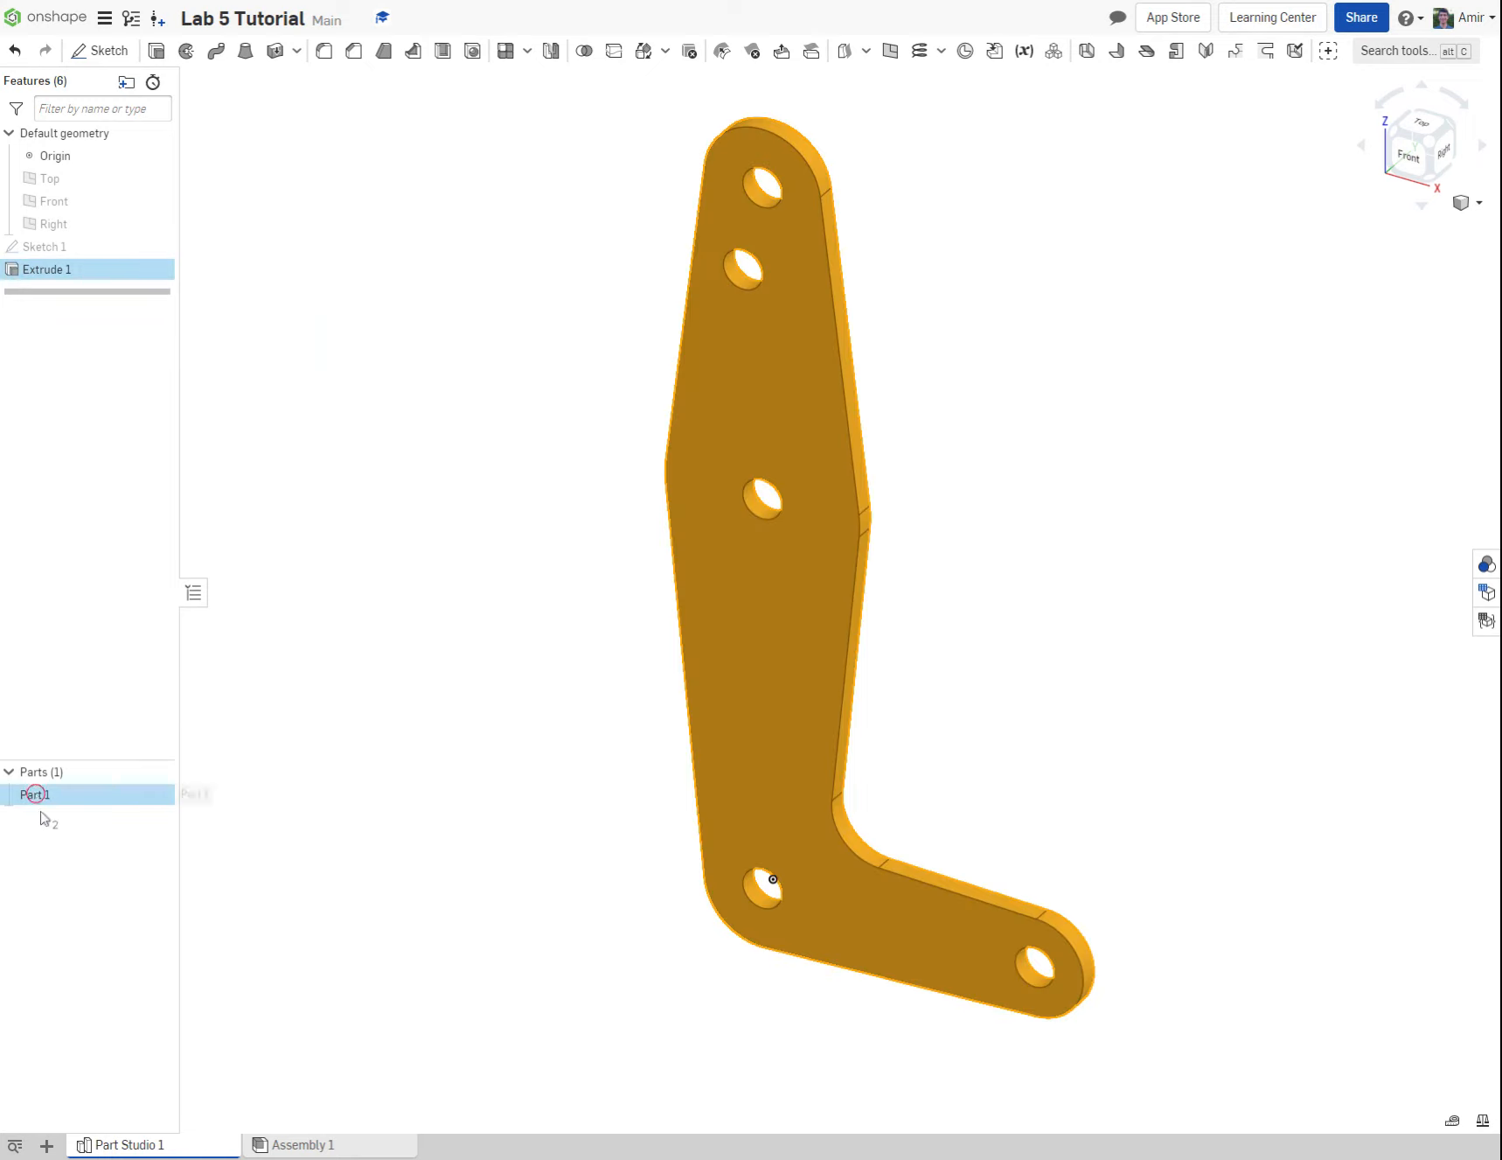
click(50, 271)
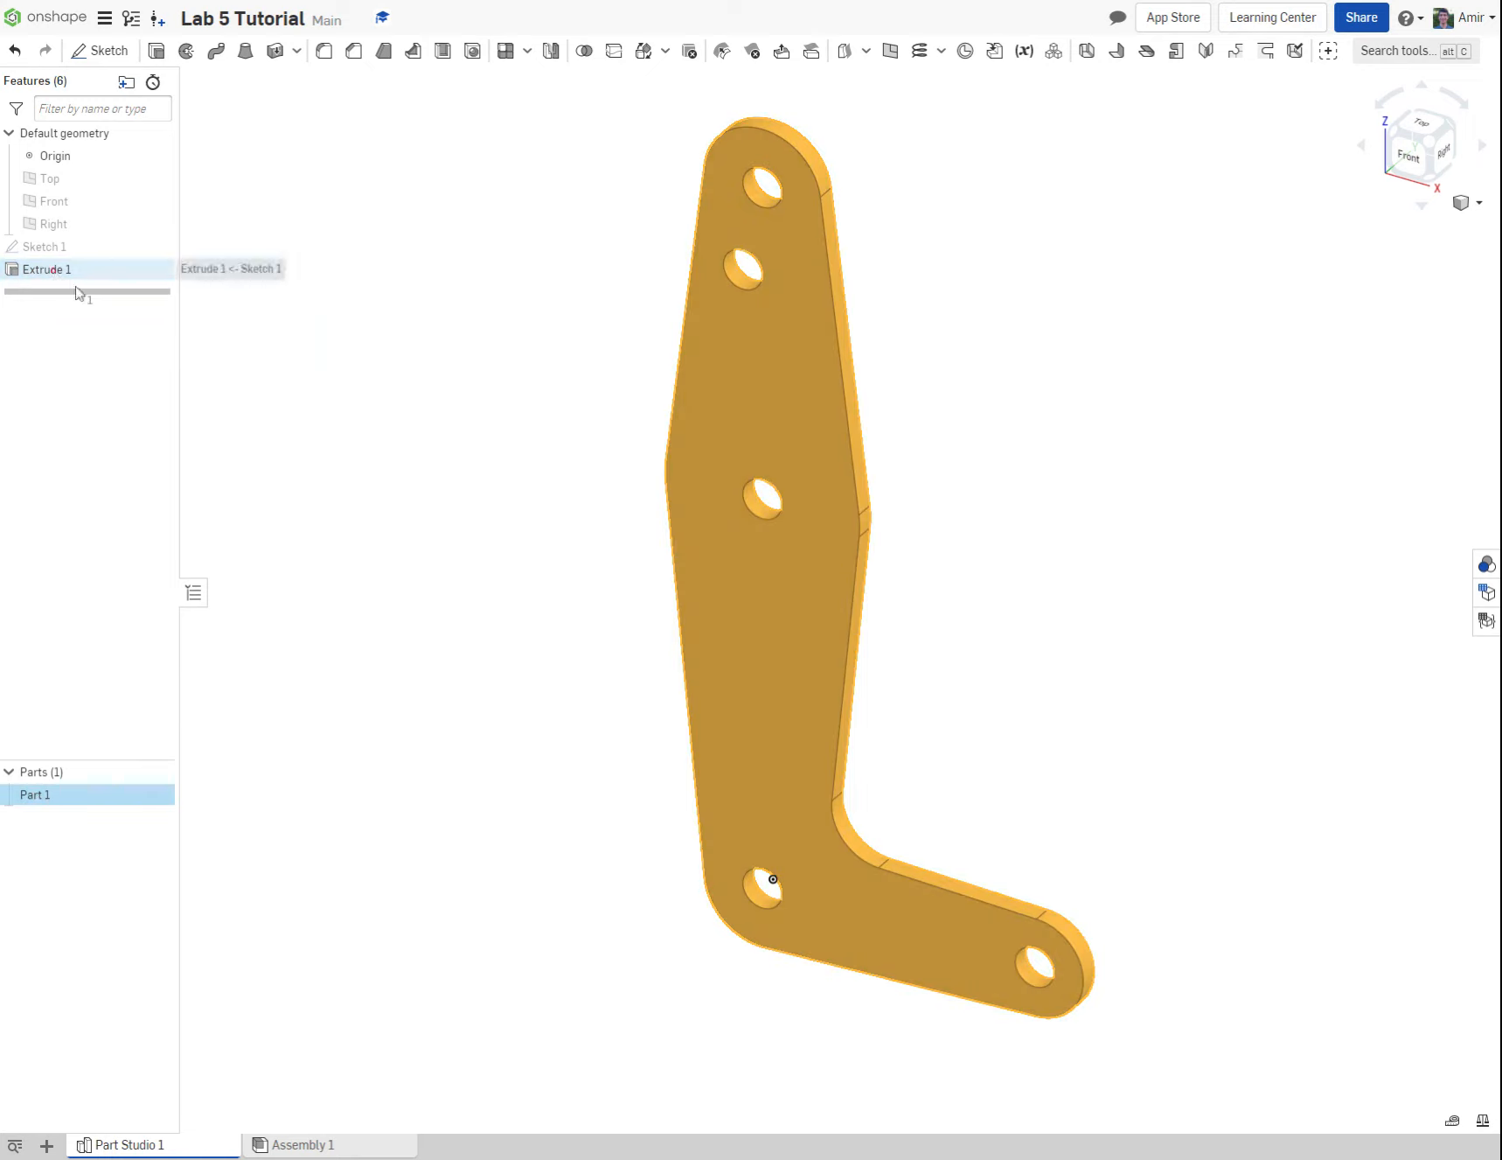
click(73, 800)
click(72, 799)
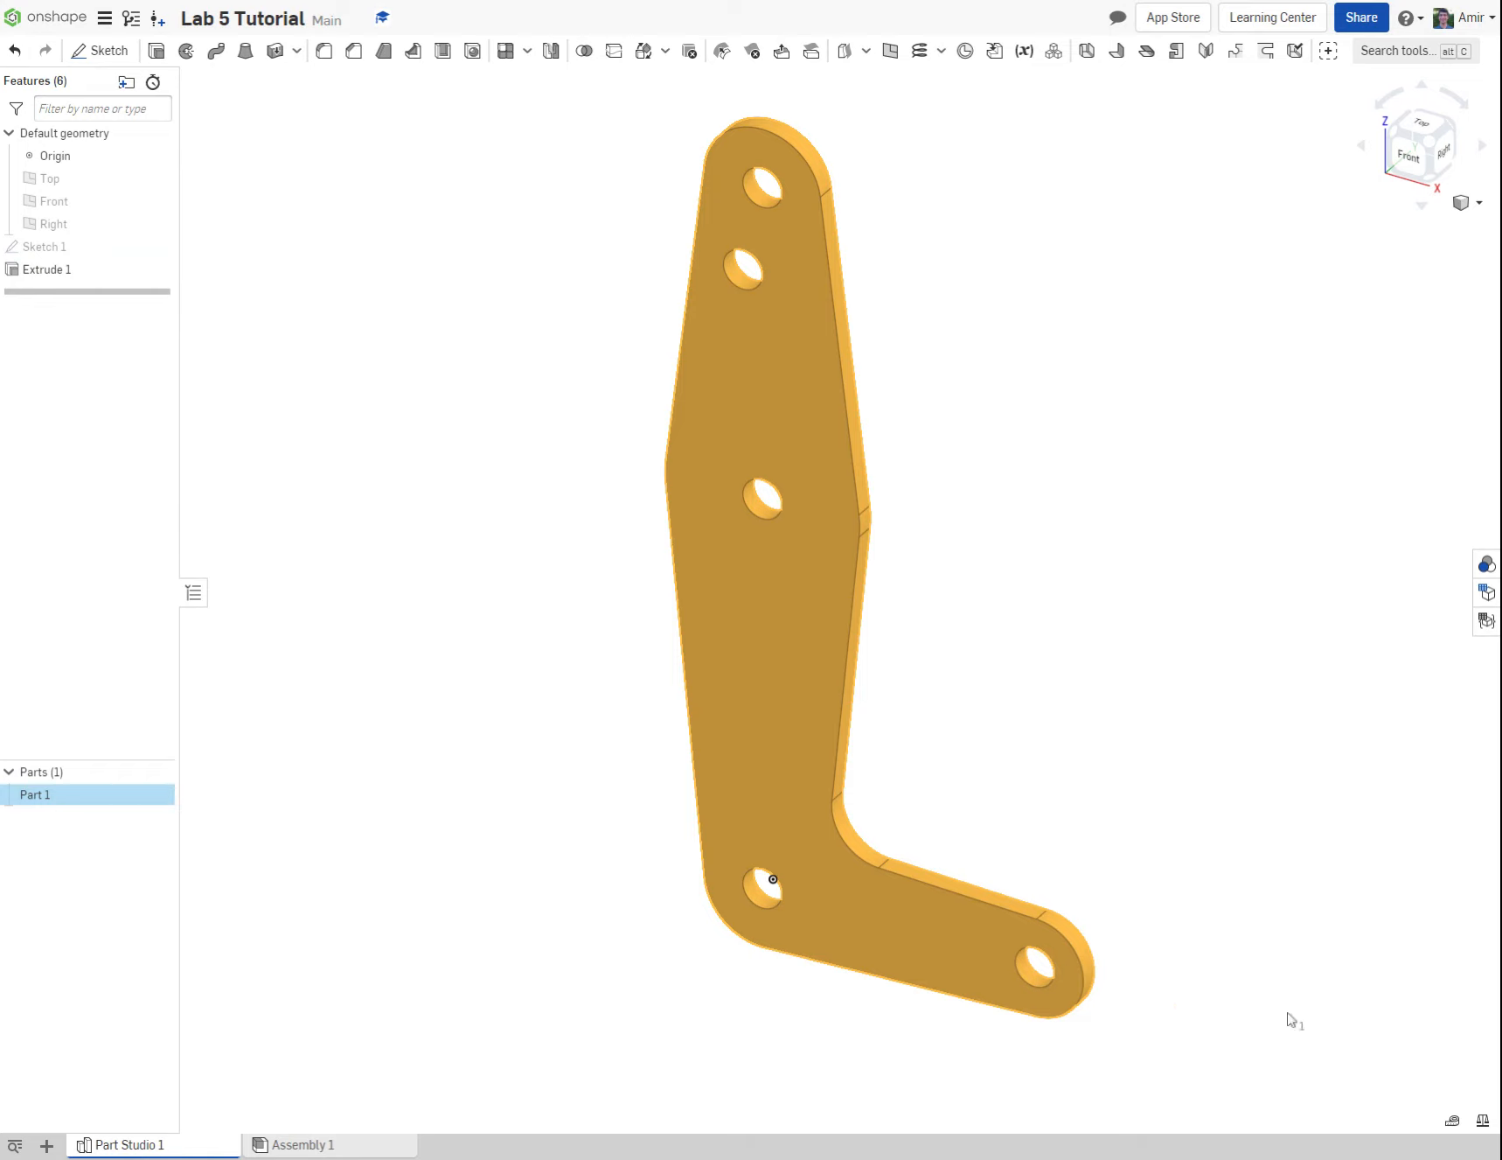
click(1483, 1127)
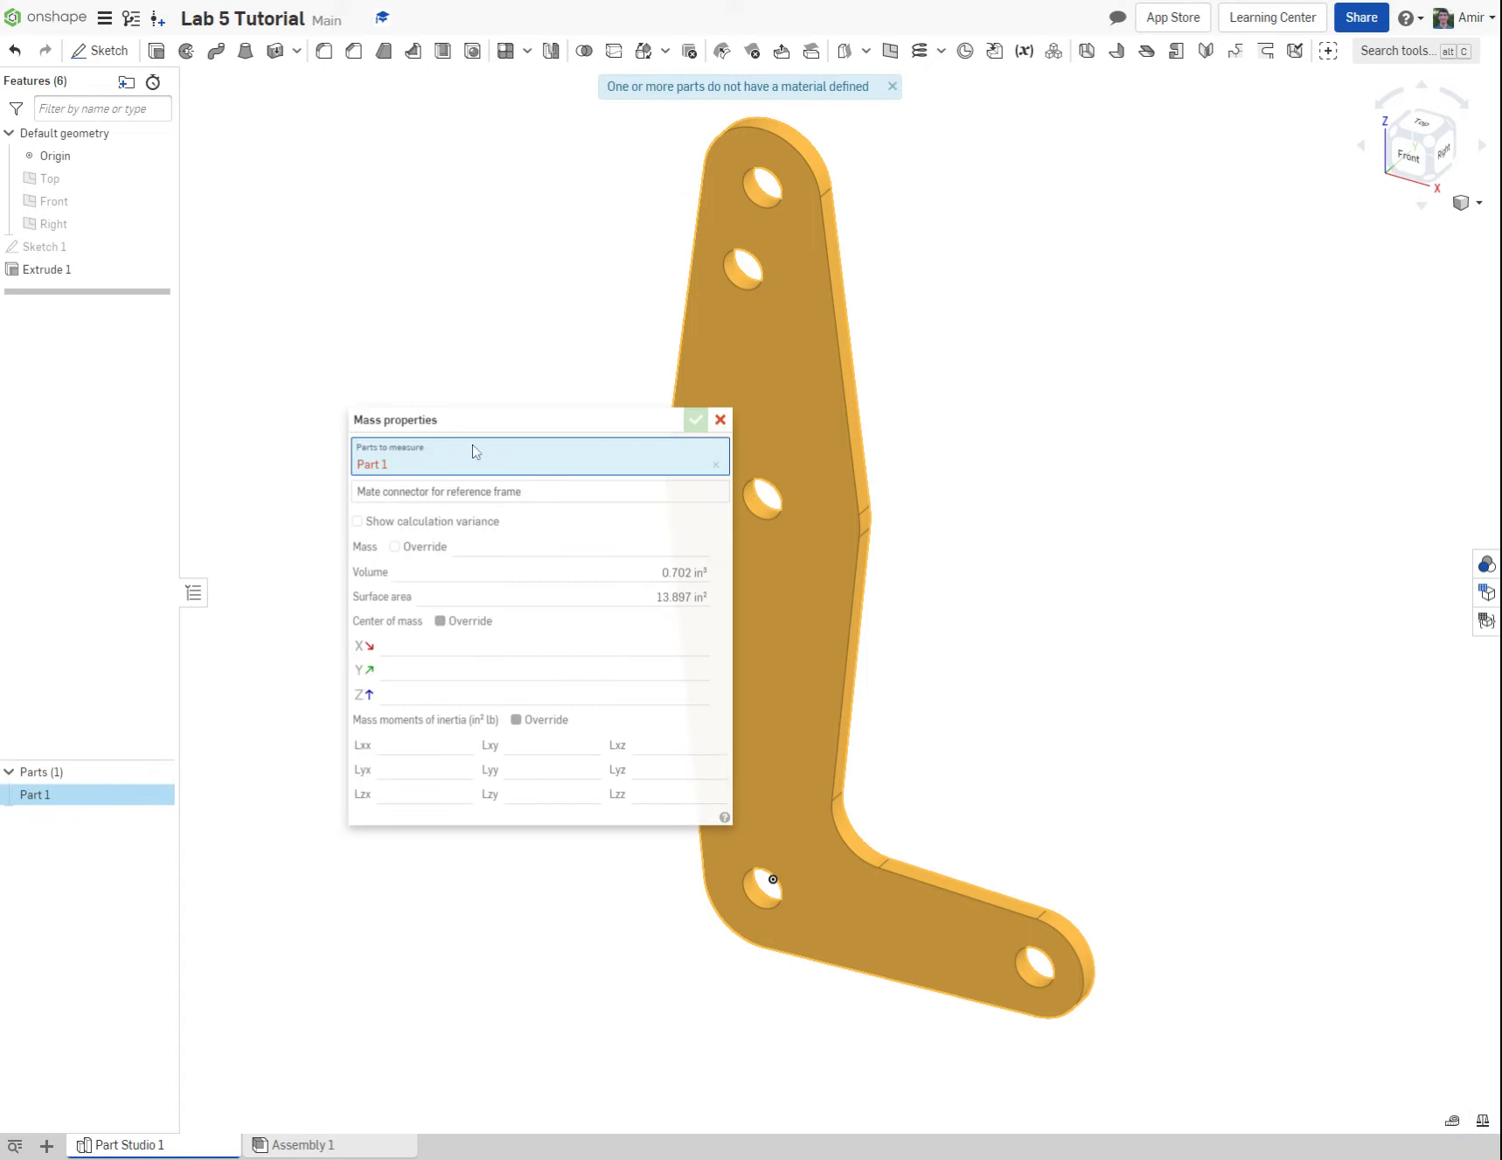
drag(476, 420, 1080, 346)
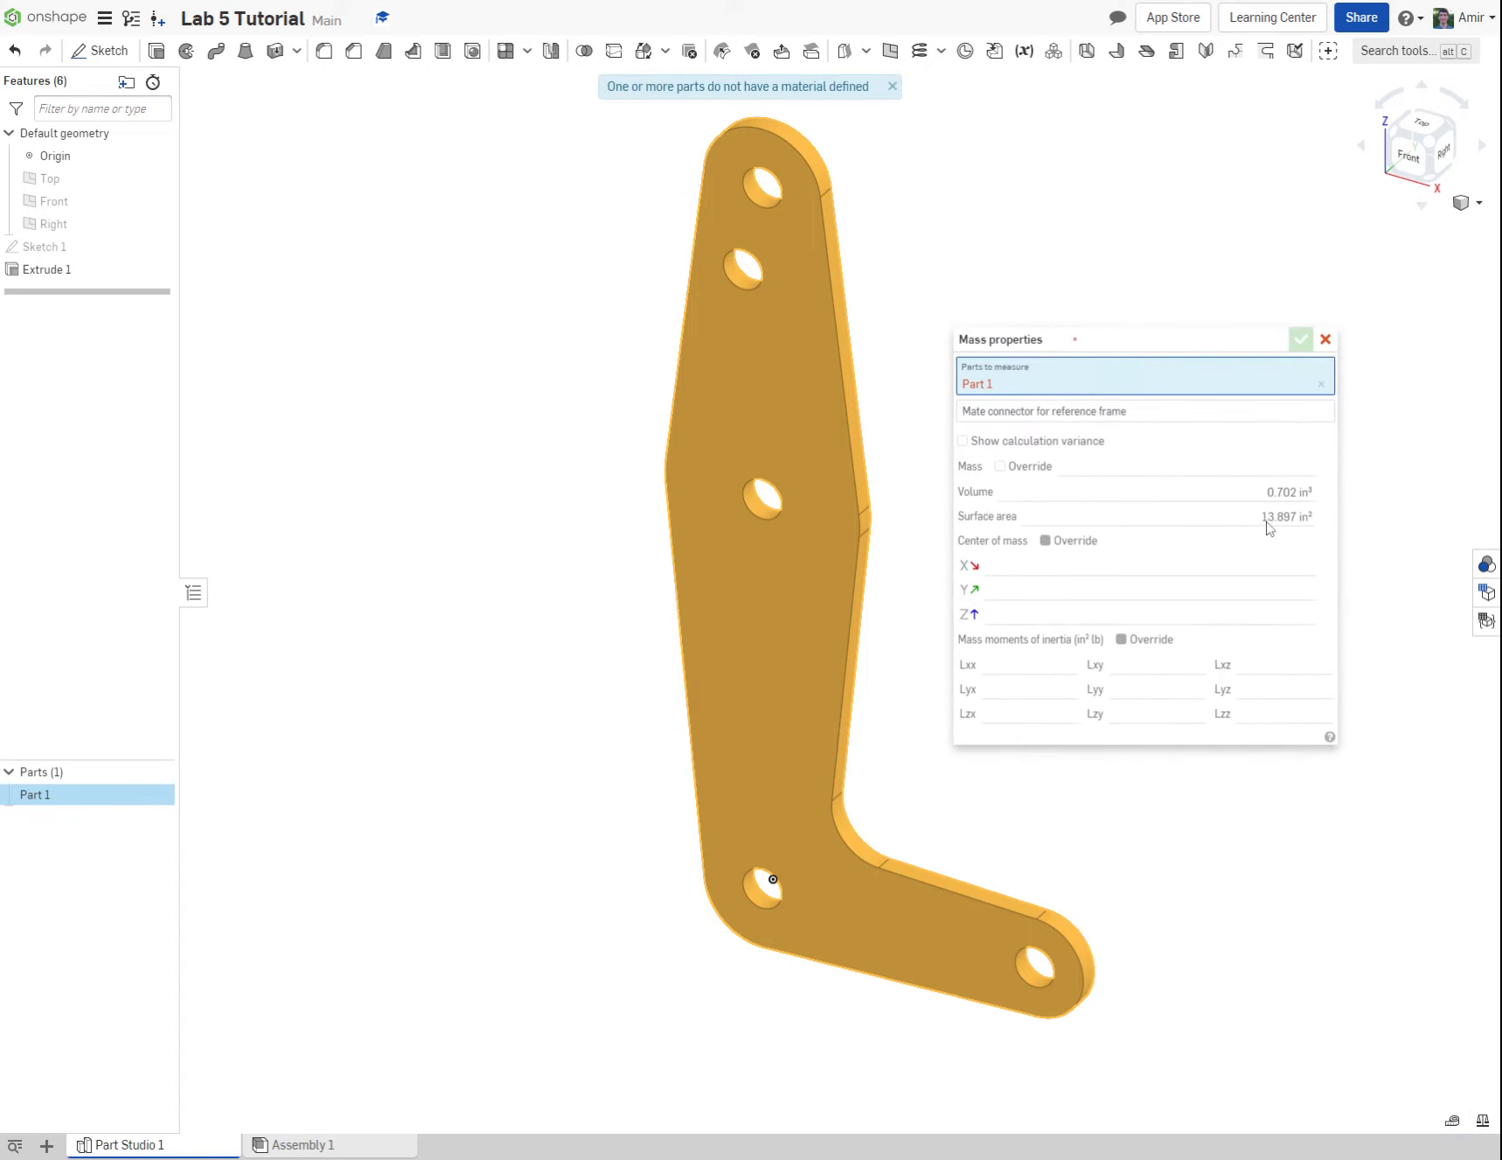
mouse_move(1292, 505)
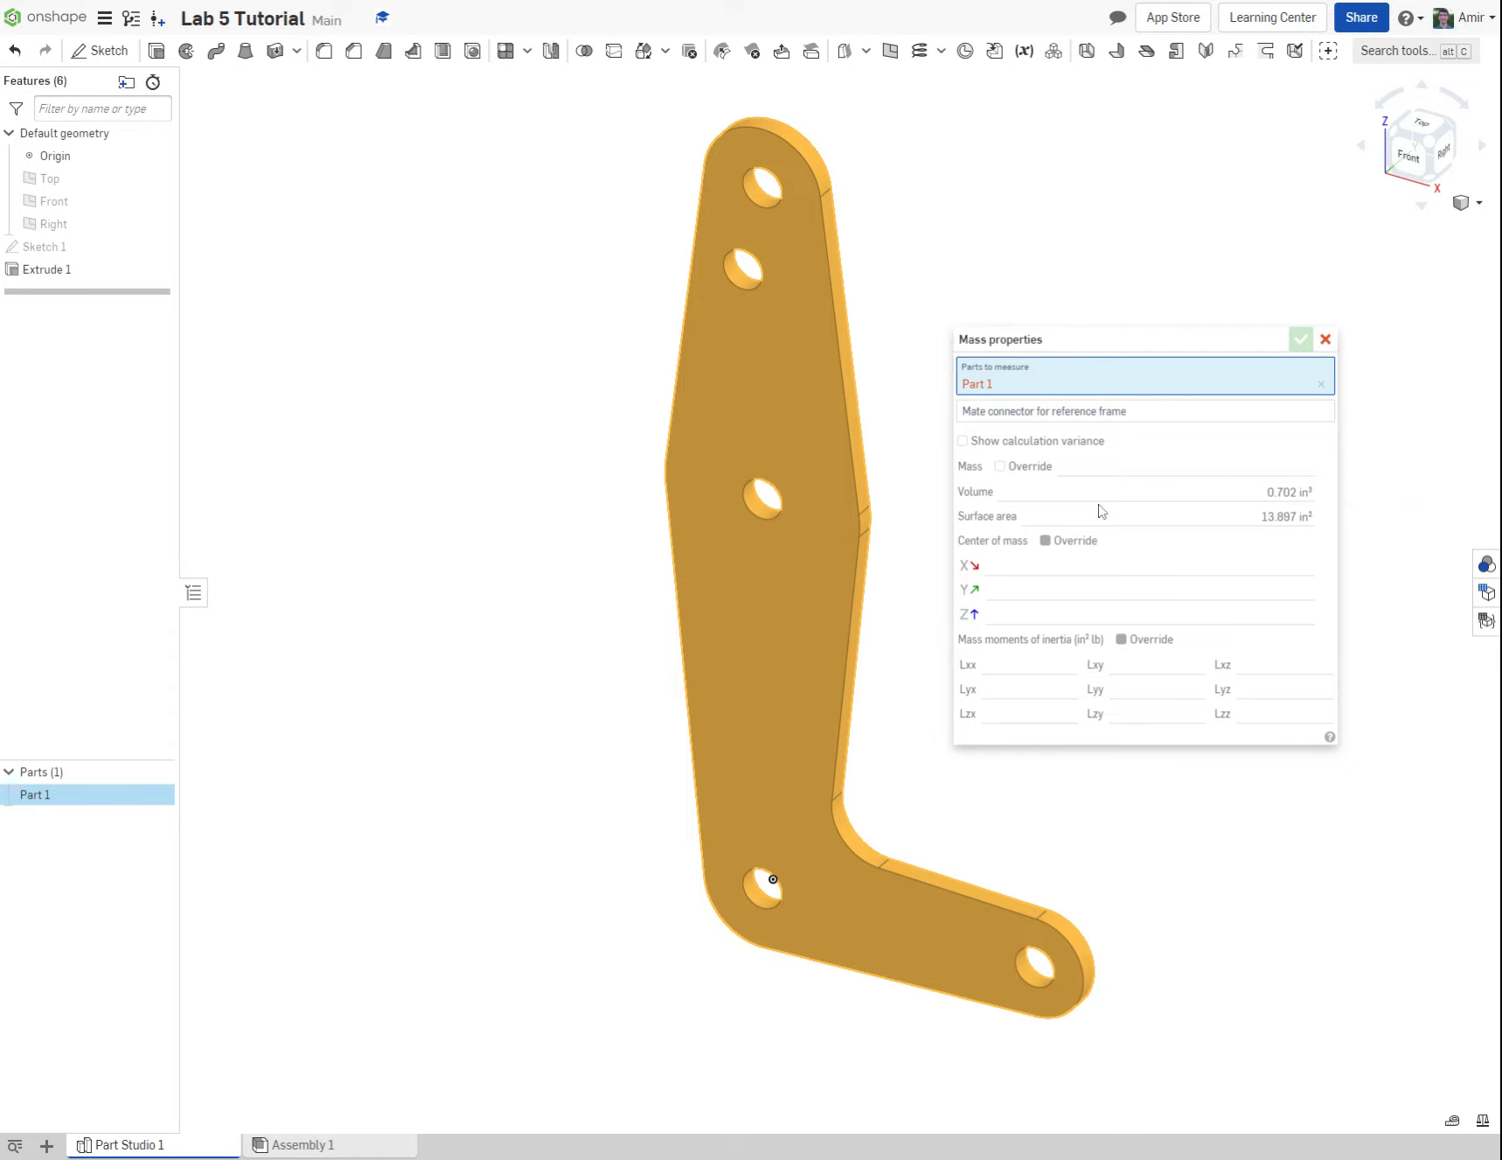
mouse_move(1074, 513)
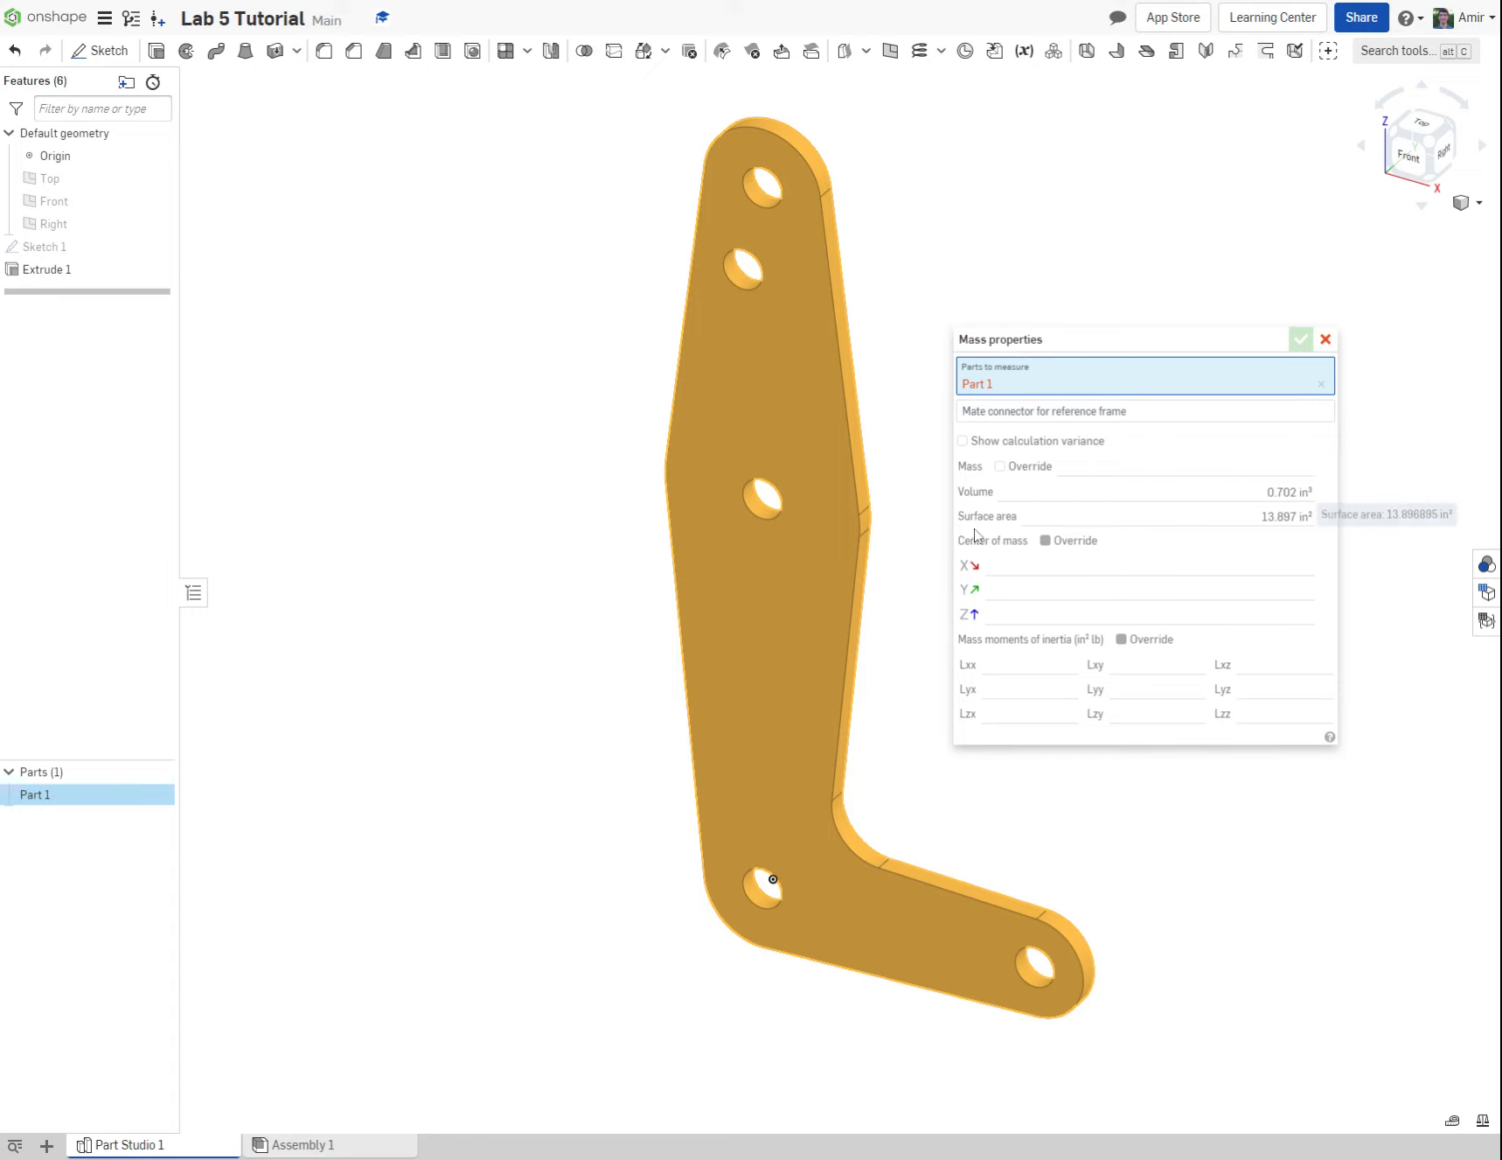